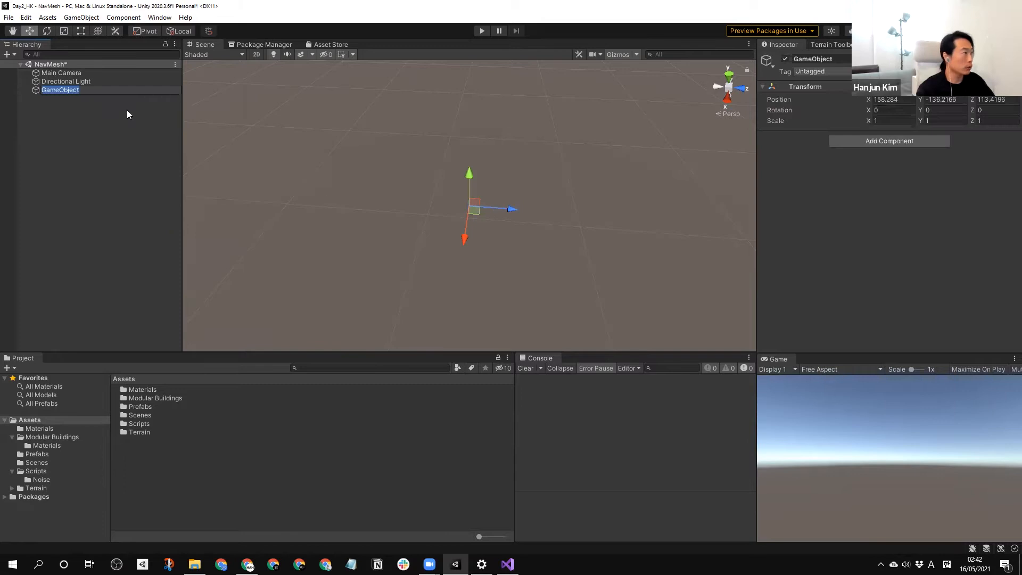
# - Delete the empty GameObject and add a 3D cube to the scene
pyautogui.click(79, 93)
pyautogui.press('Delete')
pyautogui.rightClick(62, 102)
pyautogui.moveTo(106, 242)
pyautogui.click(231, 244)
pyautogui.rightClick(96, 113)
# - Frame the new cube in the scene and rename it as Ground
pyautogui.click(52, 91)
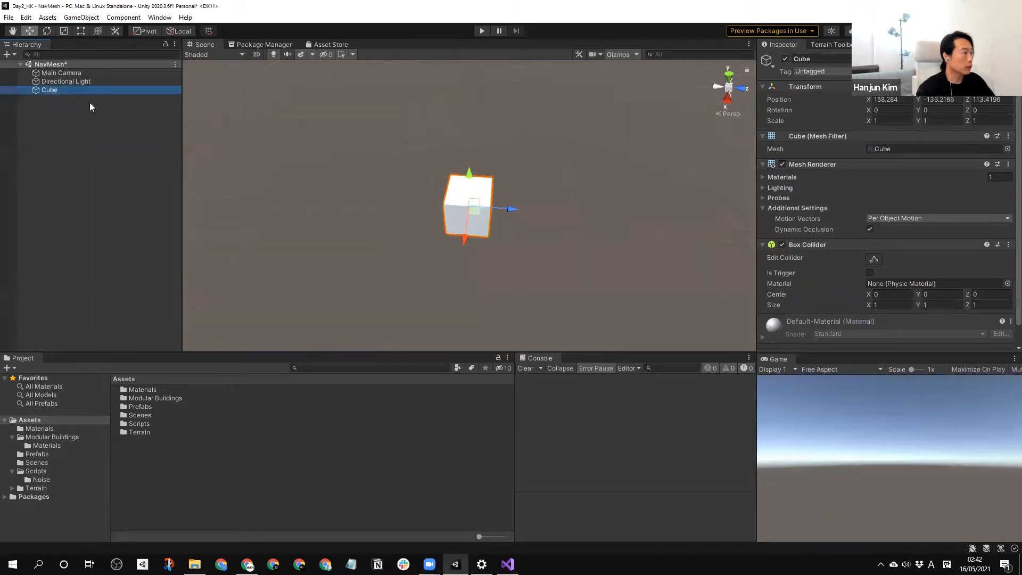
pyautogui.press('f')
pyautogui.click(52, 91)
pyautogui.write('Gr')
pyautogui.press('Return')
pyautogui.click(59, 134)
# - Reset the Ground object's transform
pyautogui.click(52, 90)
pyautogui.rightClick(812, 86)
pyautogui.click(825, 93)
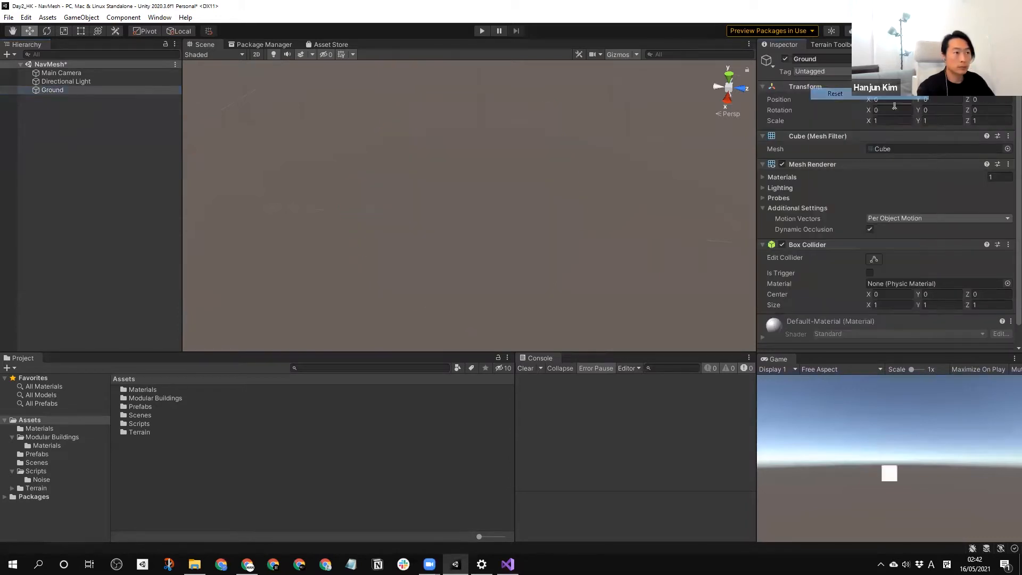
# - Set the Ground object's X and Z scale to 20
pyautogui.write('20')
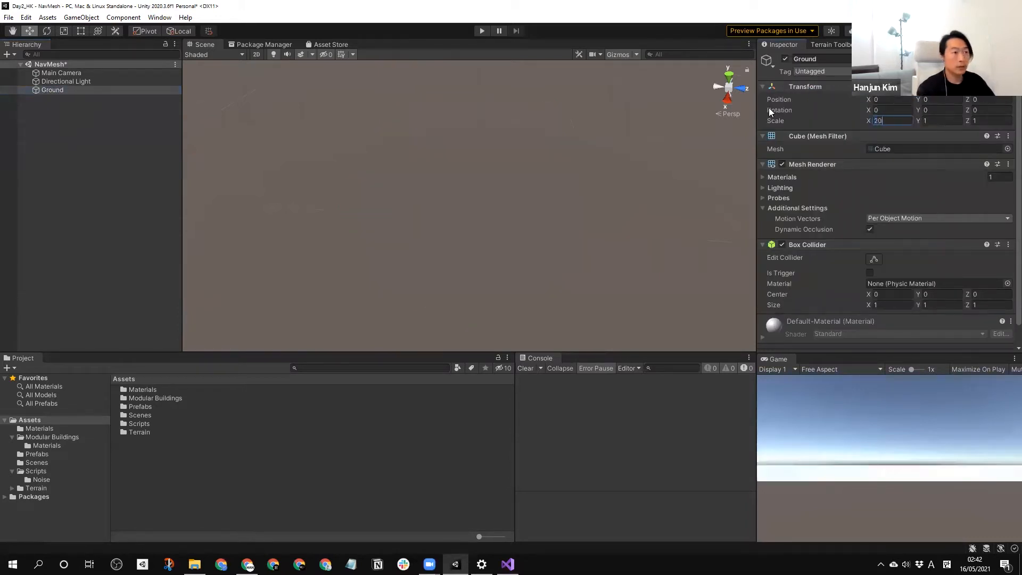
pyautogui.press('Tab')
pyautogui.write('20')
pyautogui.press('Escape')
pyautogui.press('Tab')
pyautogui.write('20')
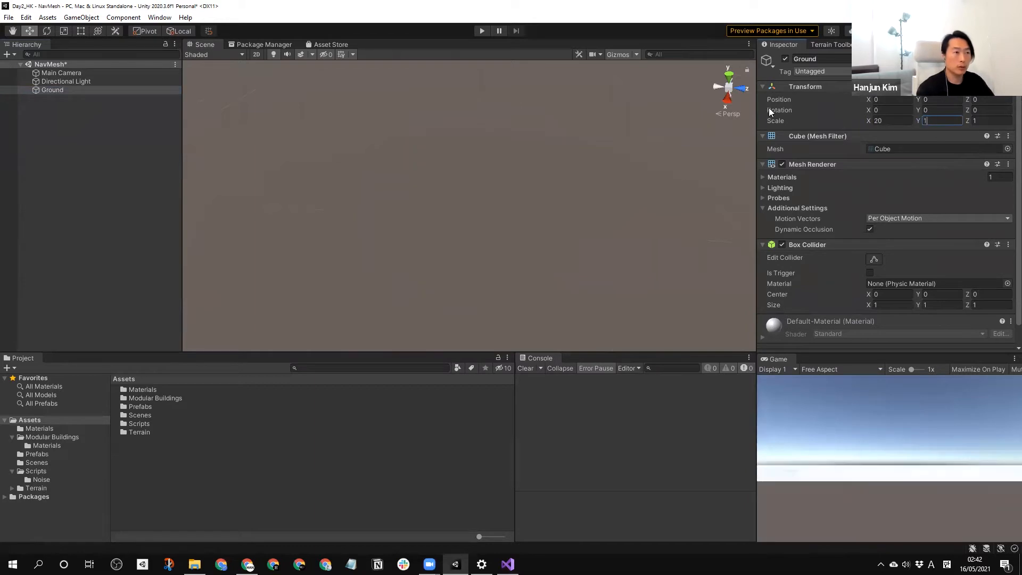
pyautogui.click(63, 130)
pyautogui.click(52, 88)
pyautogui.click(140, 126)
# - Enlarge the Ground object by setting its X and Z scale to 30
pyautogui.click(57, 92)
pyautogui.rightClick(482, 196)
pyautogui.press('f')
pyautogui.scroll(-4, 482, 196)
pyautogui.scroll(6, 515, 195)
pyautogui.click(886, 120)
pyautogui.write('30')
pyautogui.press('Tab')
pyautogui.press('Tab')
pyautogui.write('30')
pyautogui.click(46, 114)
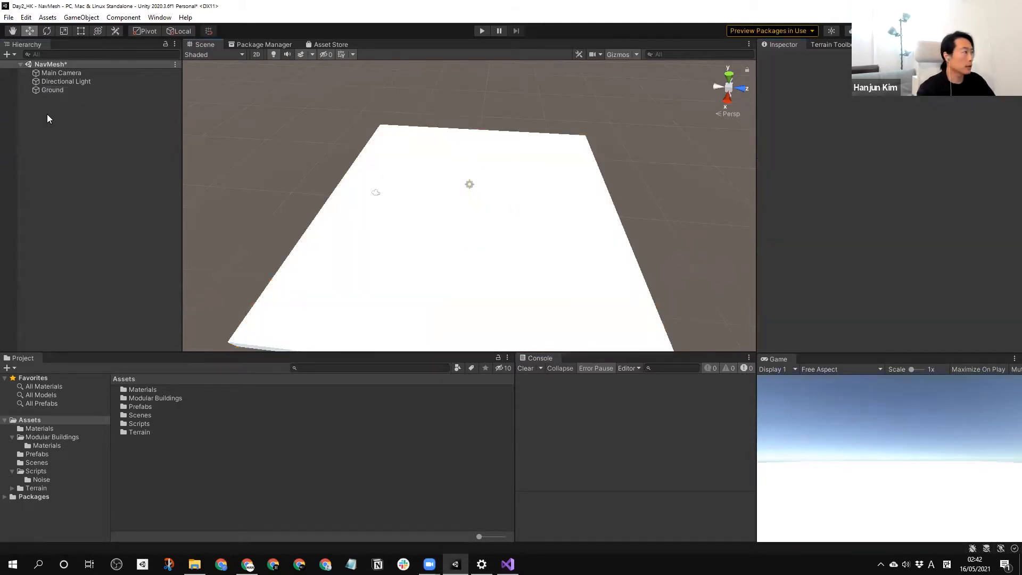
# - Add a second cube to the scene and keep it selected
pyautogui.rightClick(47, 114)
pyautogui.moveTo(104, 255)
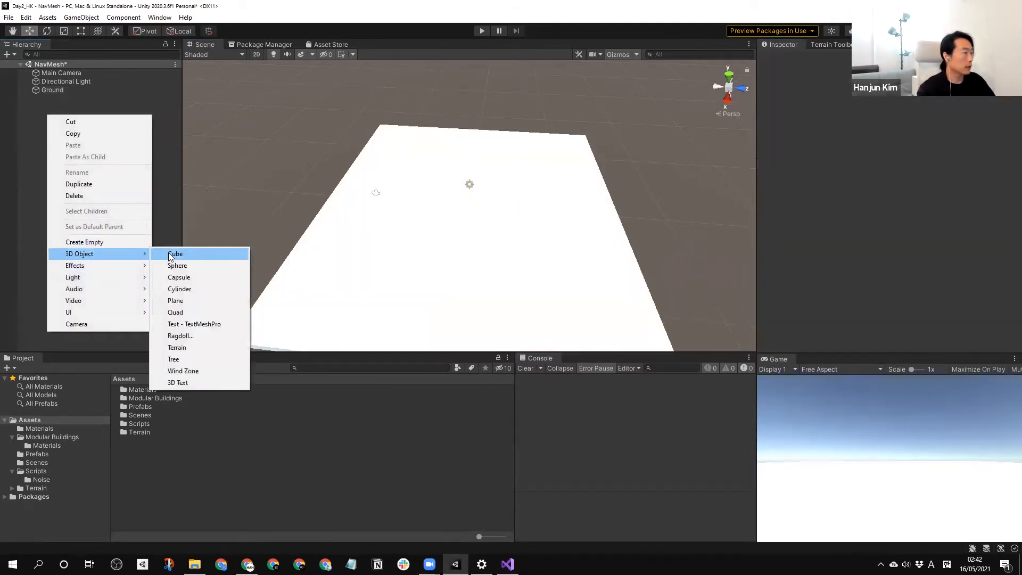
pyautogui.click(171, 256)
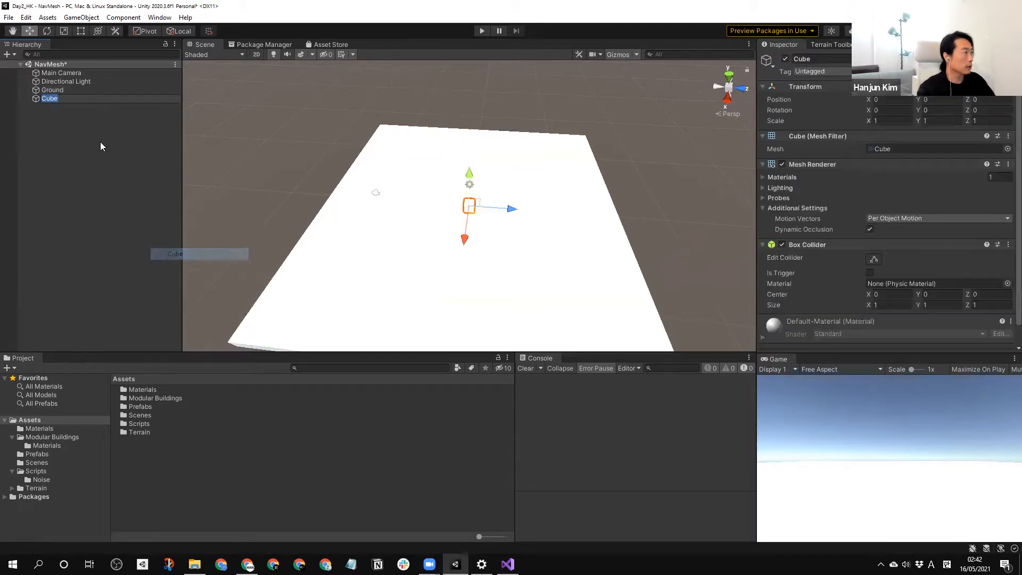
pyautogui.click(57, 111)
pyautogui.click(52, 98)
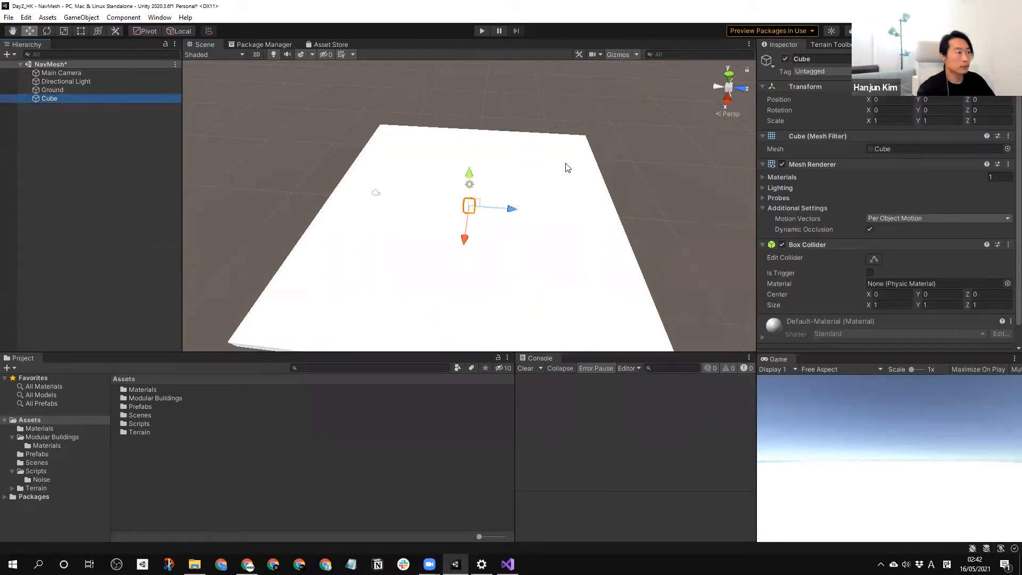
# - Scale the new cube to X 1, Y 3, Z about -19.78 and move it to about Y 1.08, Z -6.8
pyautogui.moveTo(868, 120); pyautogui.dragTo(780, 108)
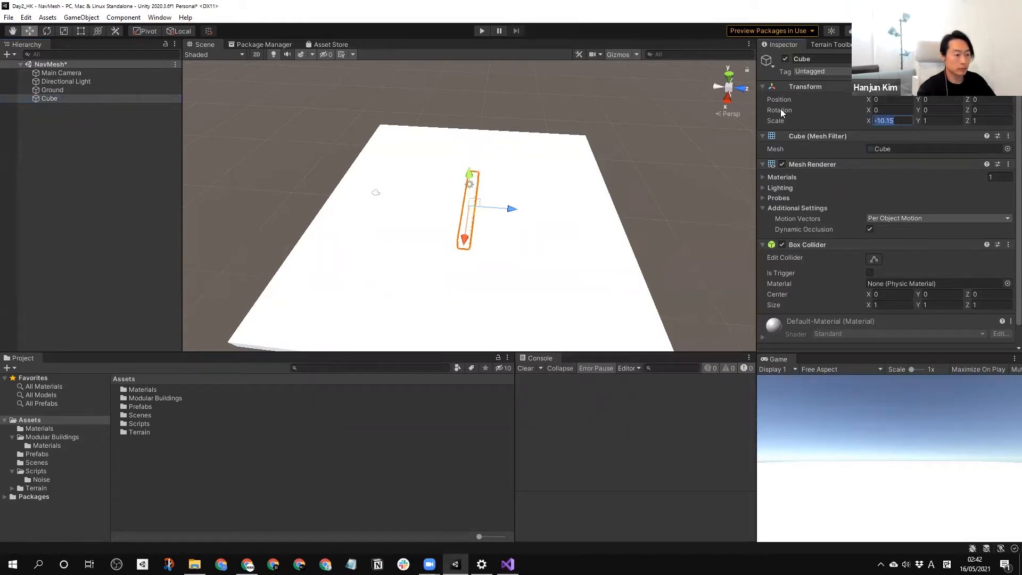
pyautogui.write('1')
pyautogui.click(931, 120)
pyautogui.write('3')
pyautogui.moveTo(969, 122); pyautogui.dragTo(597, 118)
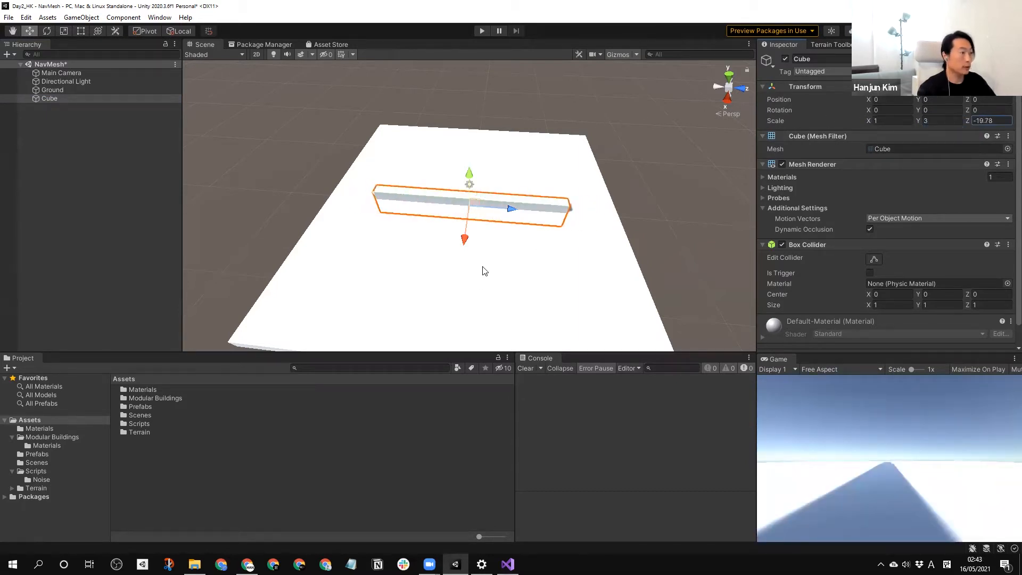
pyautogui.moveTo(511, 208); pyautogui.dragTo(440, 206)
pyautogui.moveTo(399, 170); pyautogui.dragTo(399, 163)
# - Duplicate the long wall cube and move the copy to about X 4.8, Z 5.77 so the two walls are staggered
pyautogui.hotkey('ctrl', 'd')
pyautogui.moveTo(418, 203); pyautogui.dragTo(517, 240)
pyautogui.click(455, 199)
pyautogui.moveTo(410, 198); pyautogui.dragTo(537, 255)
pyautogui.click(602, 189)
pyautogui.click(17, 299)
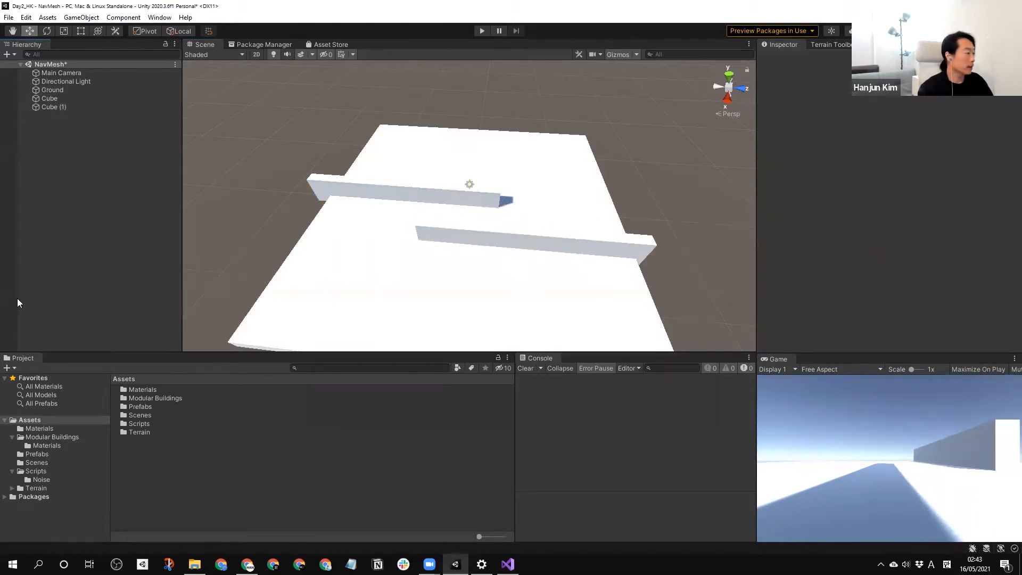
# - Apply the GroundMat material from the project's main Materials folder to the ground
pyautogui.click(38, 446)
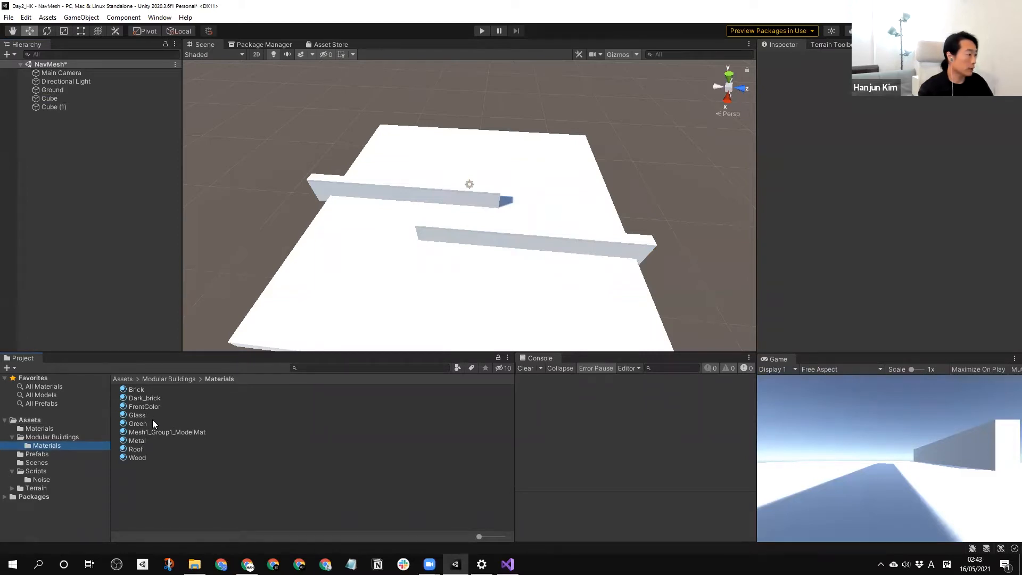
pyautogui.click(40, 429)
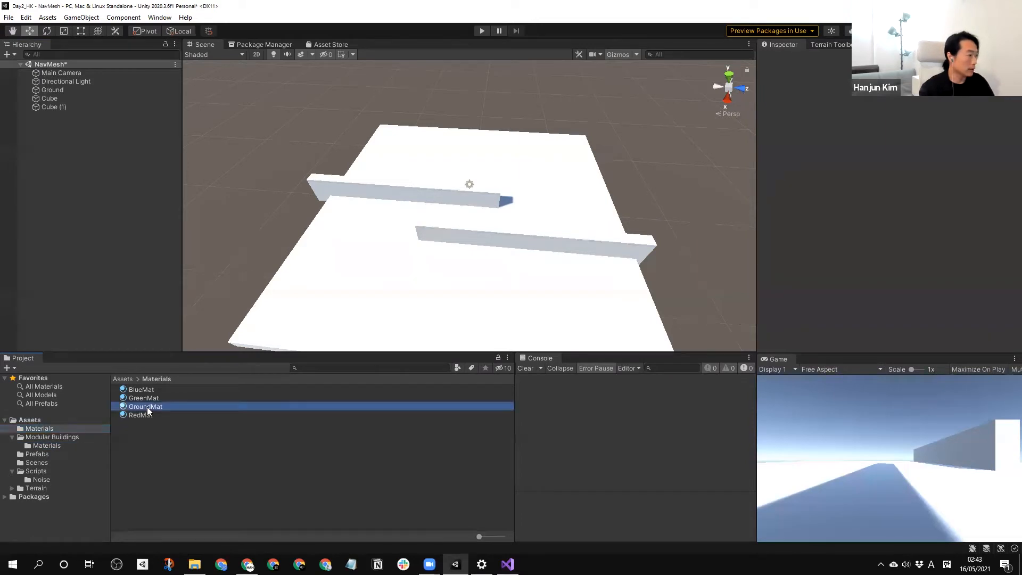
pyautogui.click(134, 398)
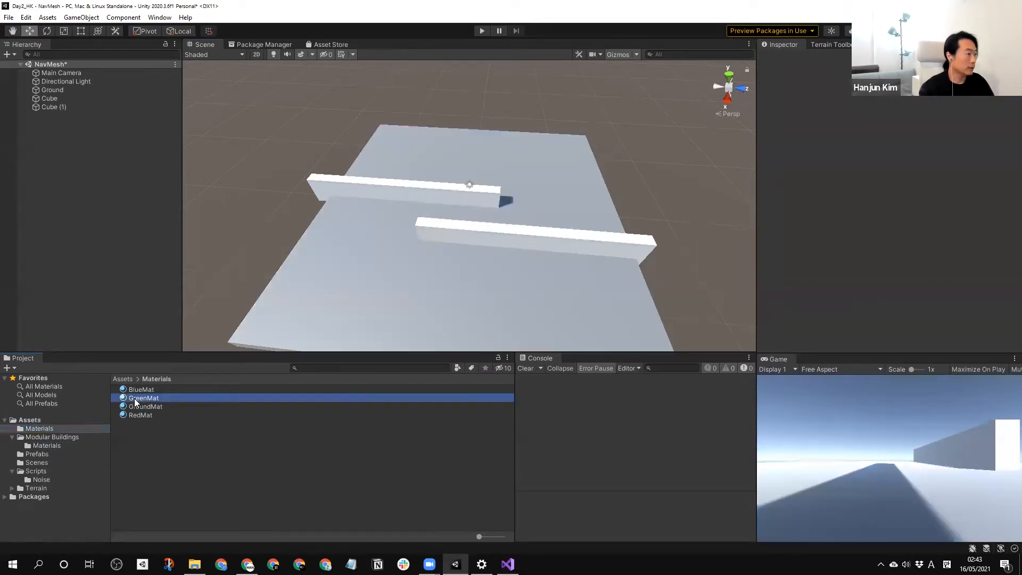
pyautogui.click(186, 433)
# - Examine the layout of the ground and the two walls from different distances and angles
pyautogui.scroll(1, 531, 196)
pyautogui.scroll(2, 534, 191)
pyautogui.scroll(-2, 413, 211)
pyautogui.scroll(-1, 440, 250)
pyautogui.moveTo(440, 250); pyautogui.dragTo(479, 231, button='right')
pyautogui.moveTo(479, 231); pyautogui.dragTo(500, 216, button='middle')
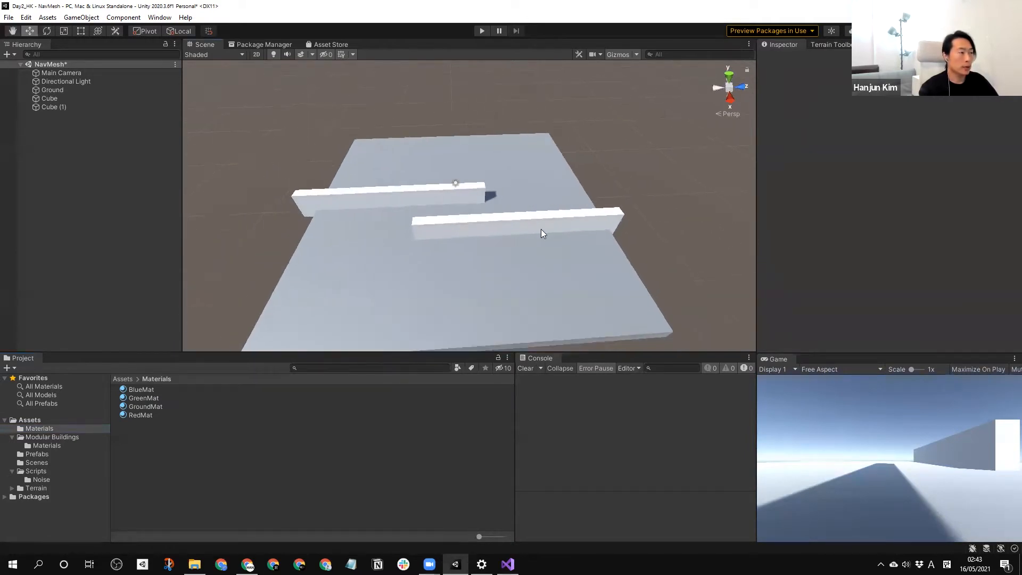
pyautogui.scroll(3, 558, 239)
pyautogui.moveTo(566, 220); pyautogui.dragTo(532, 261, button='right')
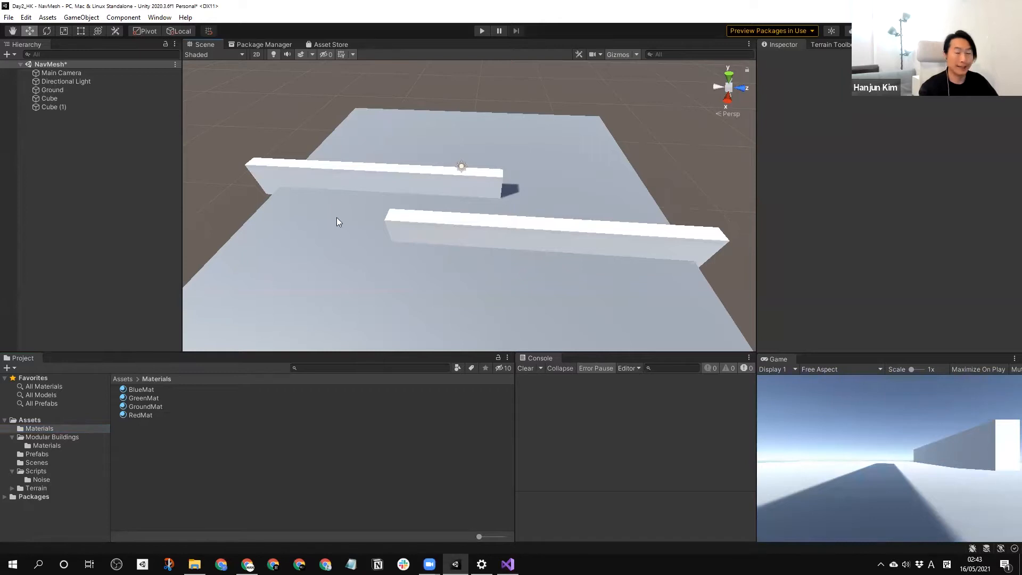
# - Rename the first wall cube as Wall-1 and its duplicate as Wall-2
pyautogui.click(53, 106)
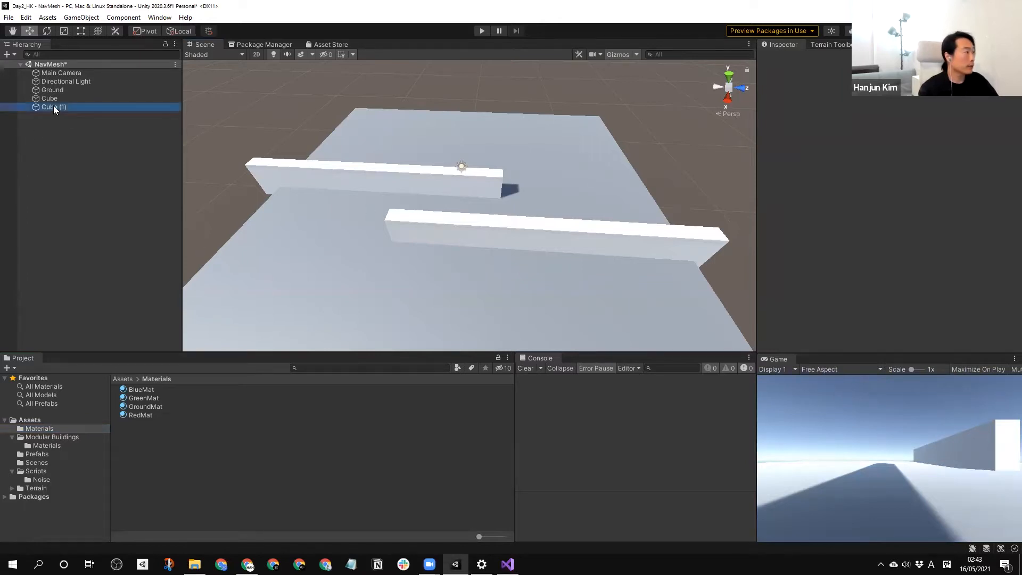
pyautogui.keyDown('shift'); pyautogui.click(51, 99); pyautogui.keyUp('shift')
pyautogui.click(52, 99)
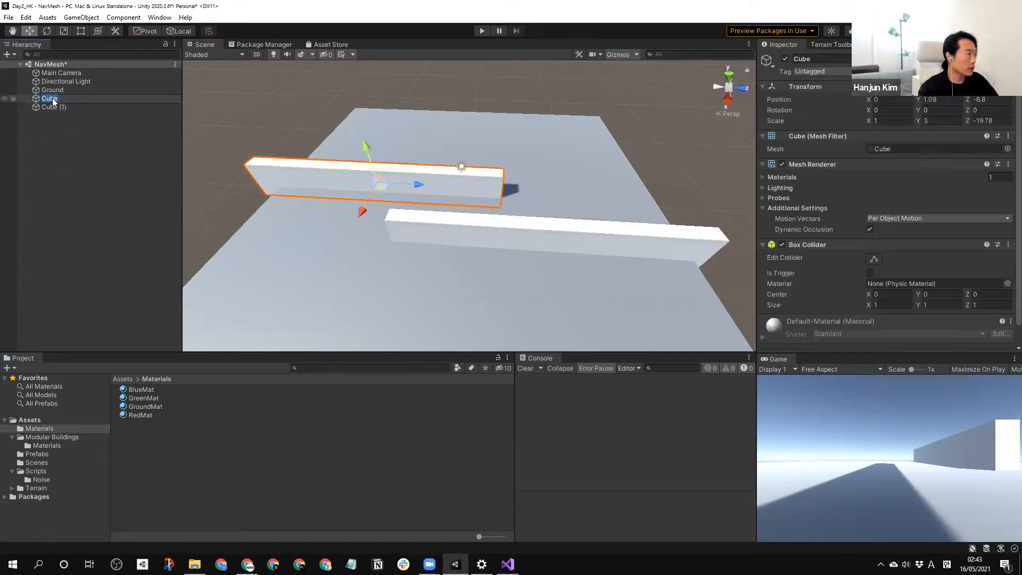
pyautogui.write('Wall-1')
pyautogui.press('Return')
pyautogui.click(58, 108)
pyautogui.click(57, 108)
pyautogui.write('Wall-2')
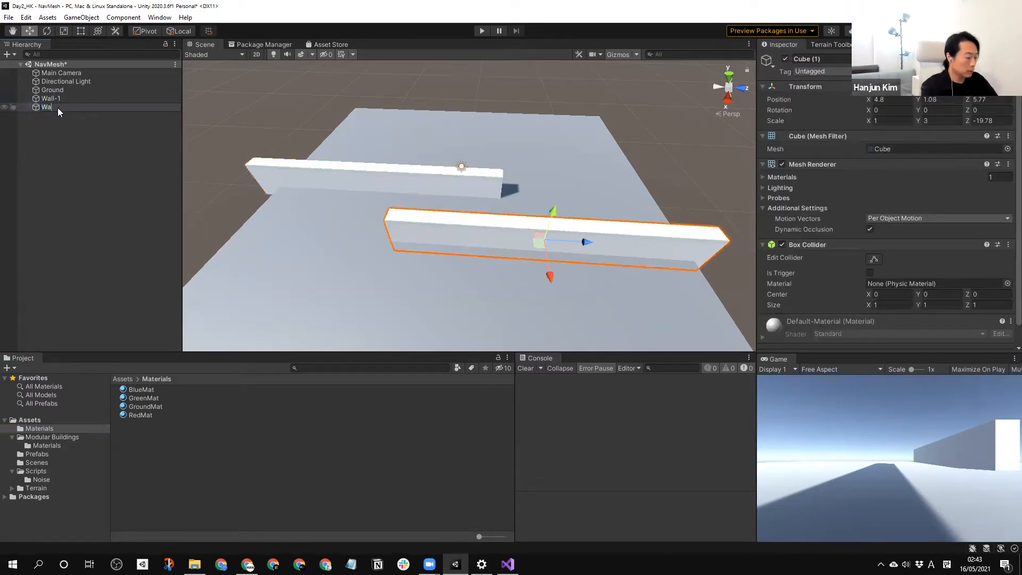
pyautogui.press('Return')
pyautogui.click(74, 133)
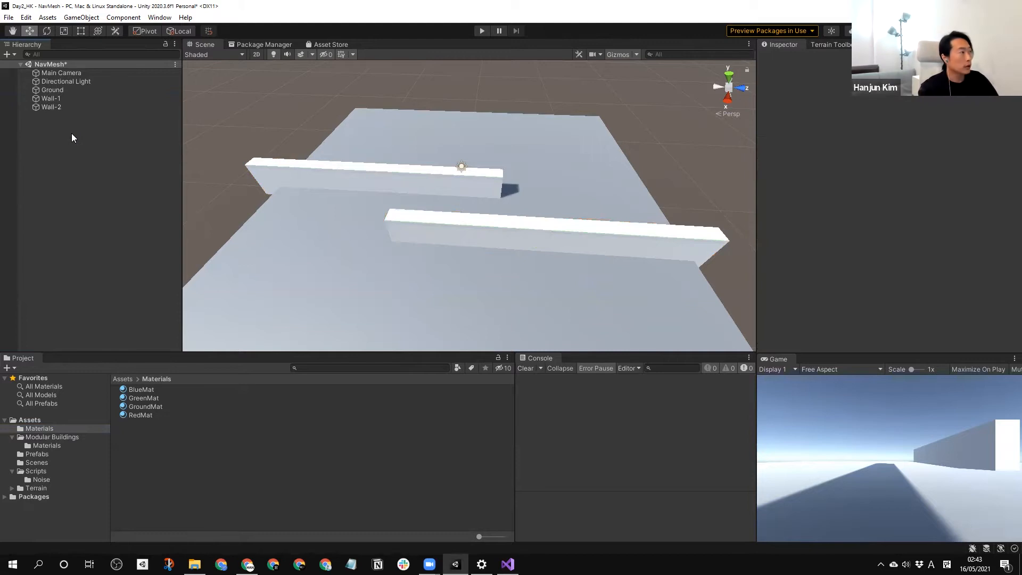
# - Add another cube to the scene and reset its transform
pyautogui.rightClick(72, 133)
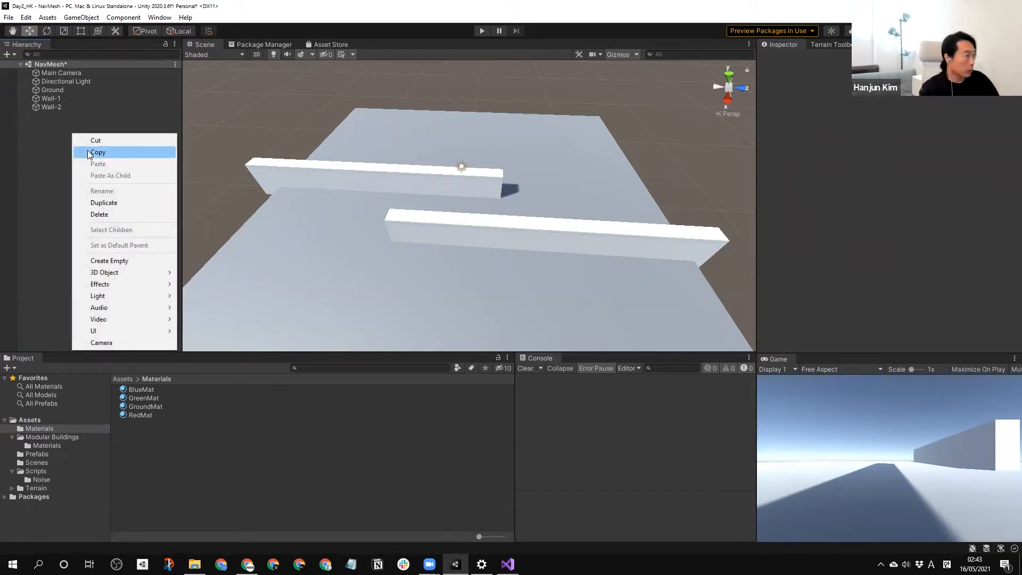
pyautogui.moveTo(143, 278)
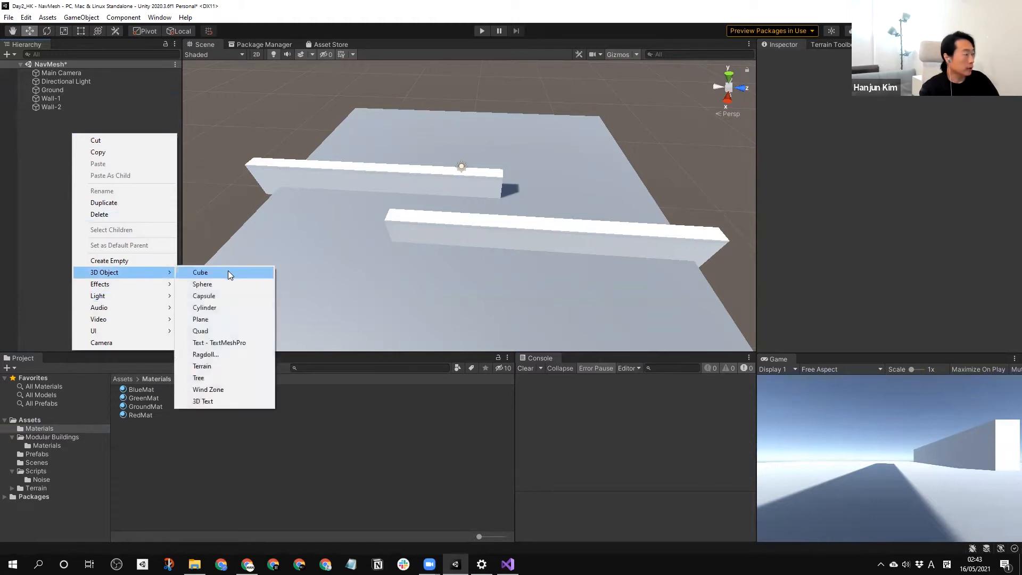
pyautogui.click(227, 273)
pyautogui.moveTo(228, 273); pyautogui.dragTo(318, 150, button='middle')
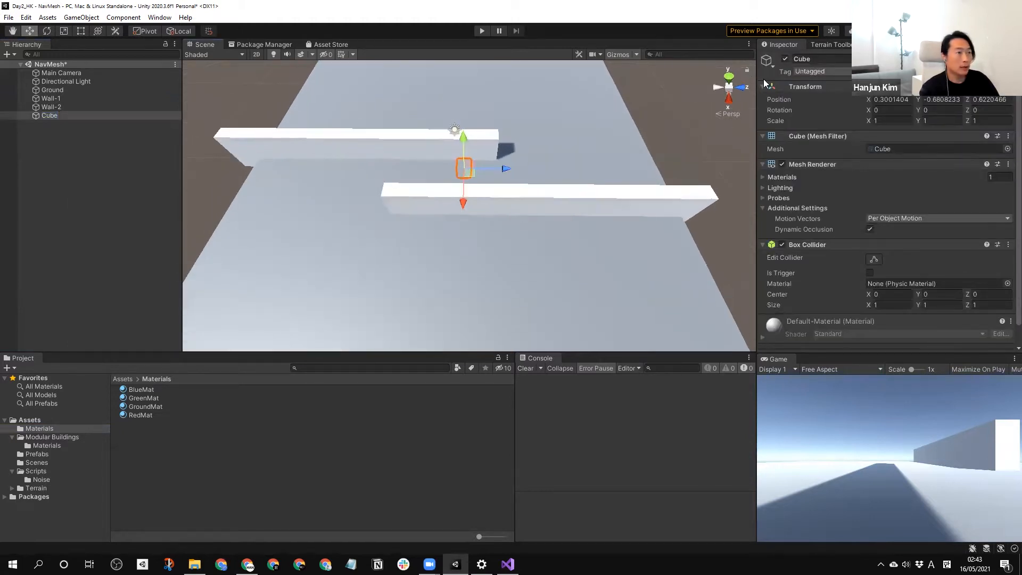
pyautogui.rightClick(804, 87)
pyautogui.click(820, 92)
# - Move the small cube behind Wall-1 to about X -4.33, Z -12.33 and set its Y position to 1
pyautogui.moveTo(583, 128); pyautogui.dragTo(591, 153, button='middle')
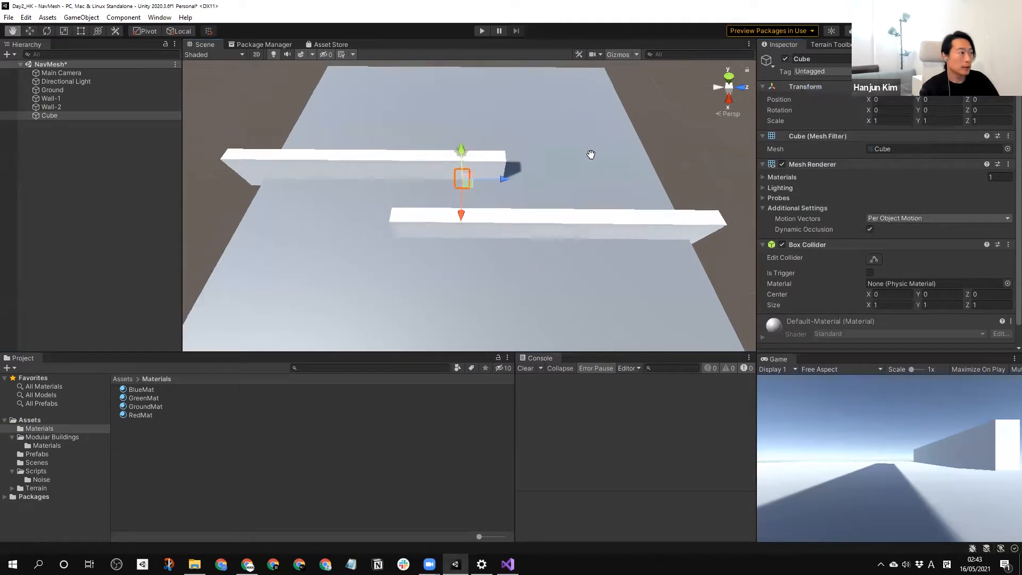
pyautogui.moveTo(591, 152); pyautogui.dragTo(579, 178, button='right')
pyautogui.moveTo(534, 137); pyautogui.dragTo(536, 163, button='middle')
pyautogui.moveTo(470, 153); pyautogui.dragTo(333, 108)
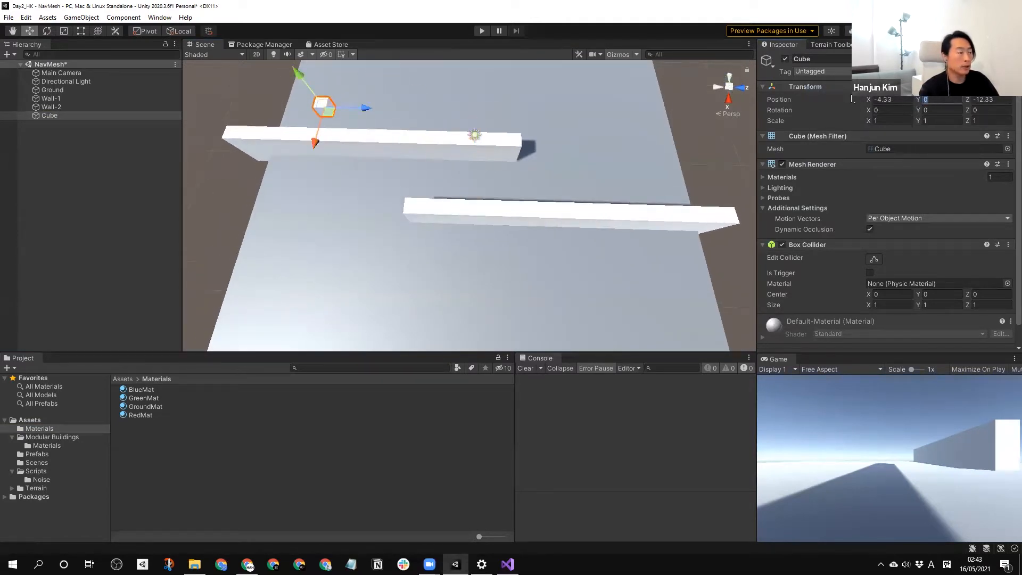
pyautogui.write('1')
# - Rename the small cube behind Wall-1 as BlueGoal
pyautogui.moveTo(511, 176); pyautogui.dragTo(70, 146, button='right')
pyautogui.click(70, 146)
pyautogui.click(48, 118)
pyautogui.press('F2')
pyautogui.write('Goal')
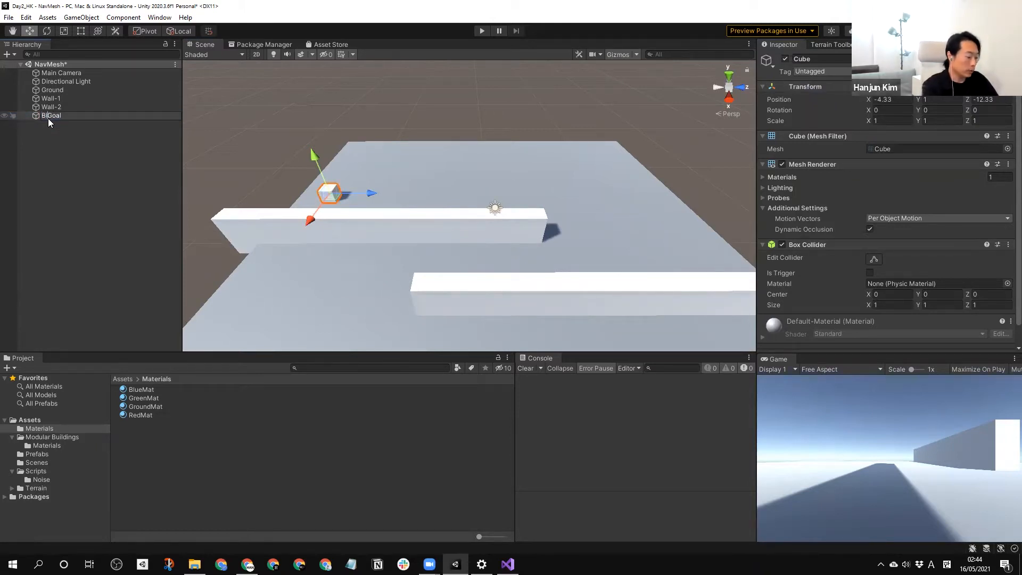
pyautogui.write('e')
pyautogui.press('Return')
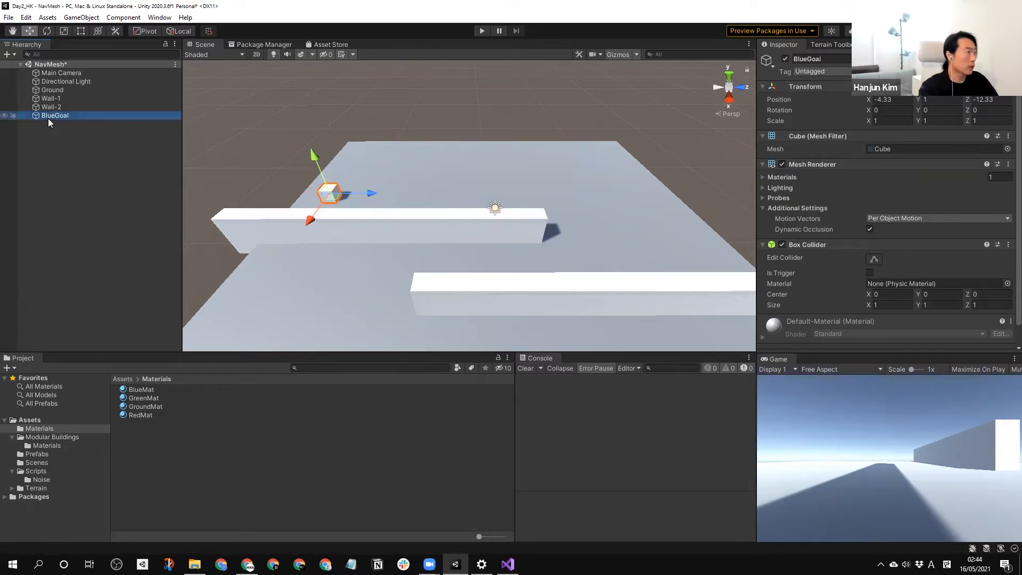
# - Duplicate BlueGoal as RedGoal and place it in front of Wall-2 at about X 8.8, Z 11.86
pyautogui.hotkey('ctrl', 'd')
pyautogui.scroll(-4, 390, 213)
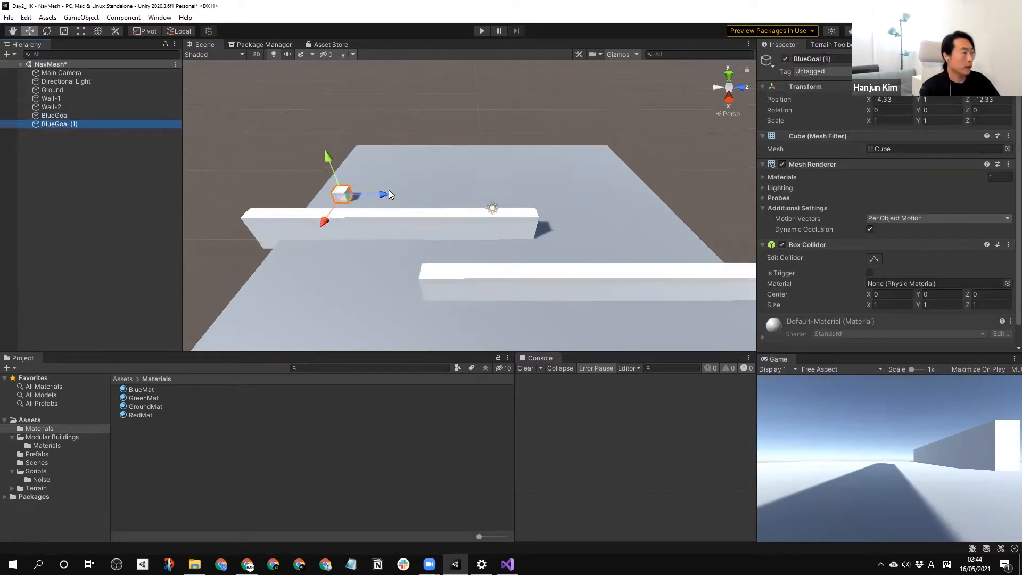
pyautogui.moveTo(373, 203); pyautogui.dragTo(669, 315)
pyautogui.moveTo(606, 274); pyautogui.dragTo(563, 244, button='middle')
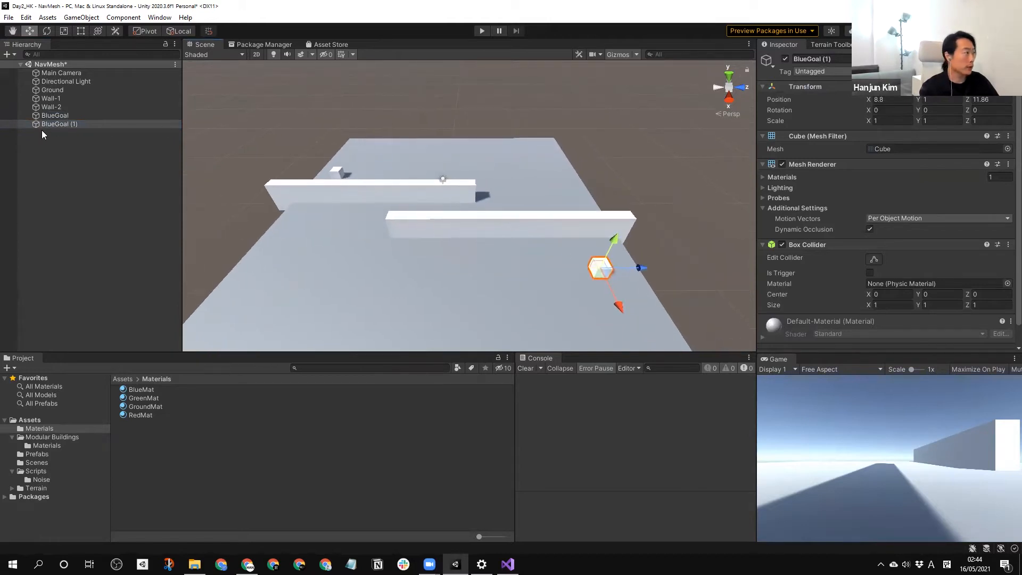
pyautogui.click(61, 124)
pyautogui.write('RedGoal')
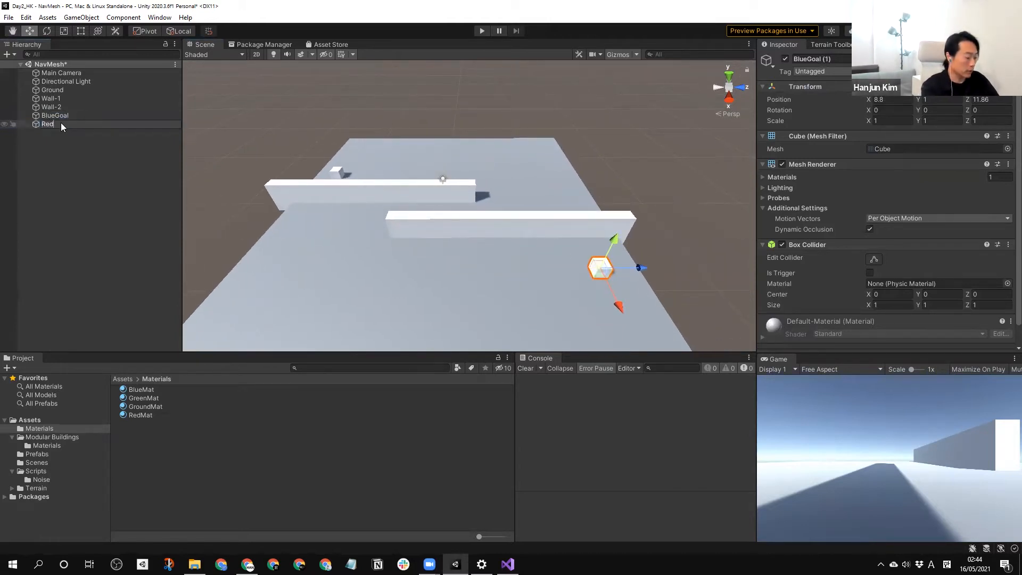
# - Add a capsule to the scene, name it Agent, and select it
pyautogui.rightClick(68, 148)
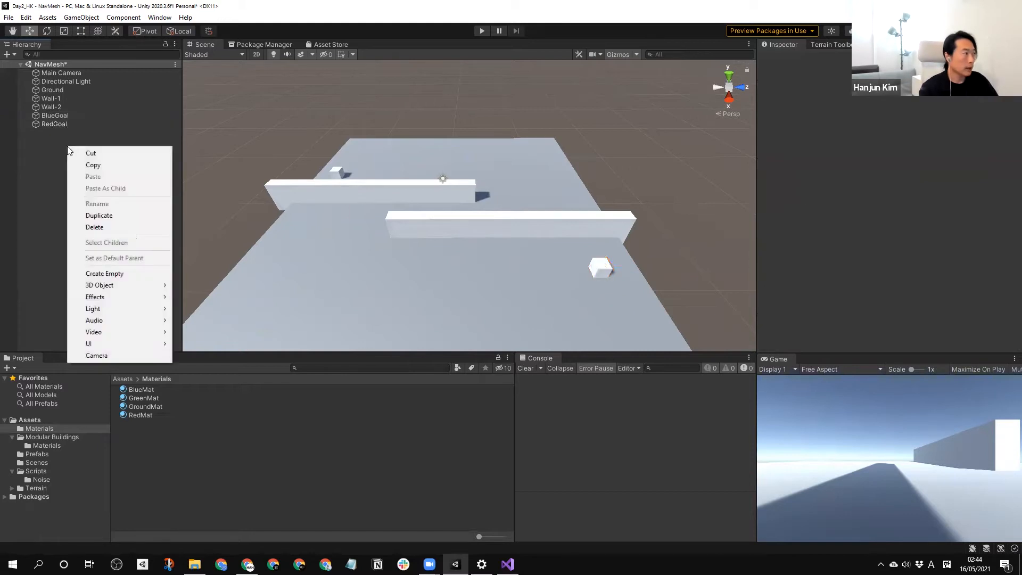
pyautogui.moveTo(103, 290)
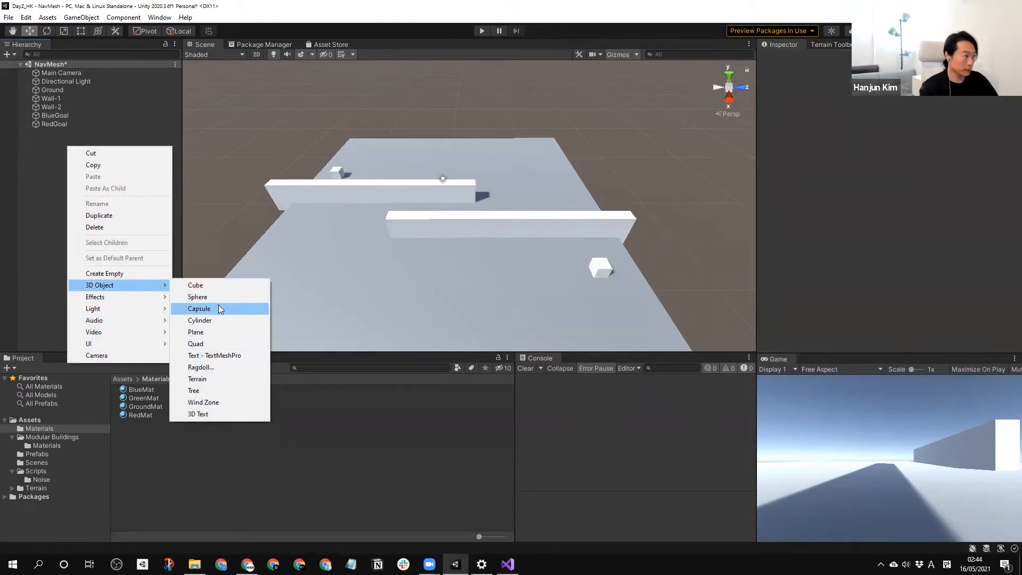
pyautogui.click(220, 308)
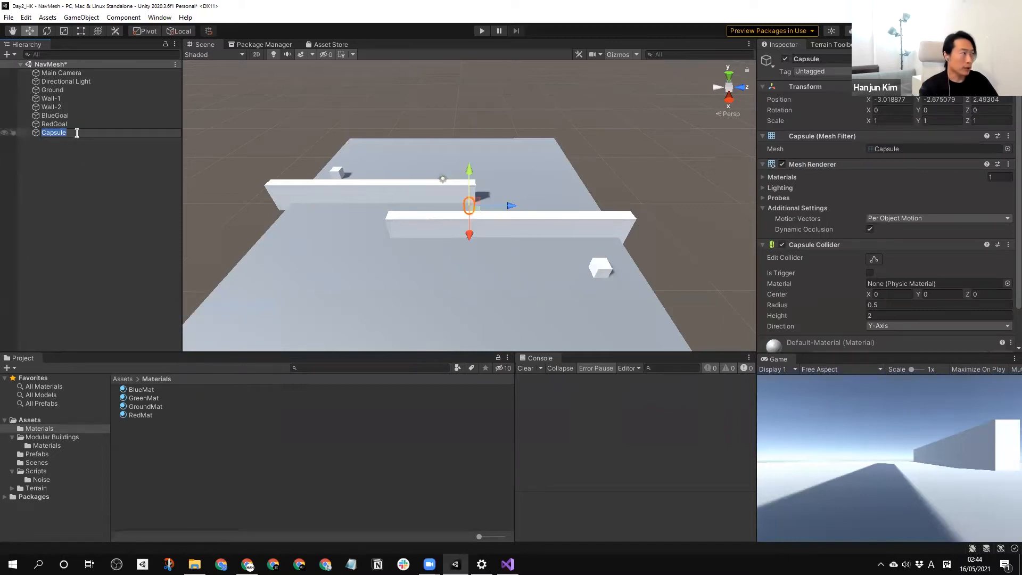
pyautogui.write('Agent')
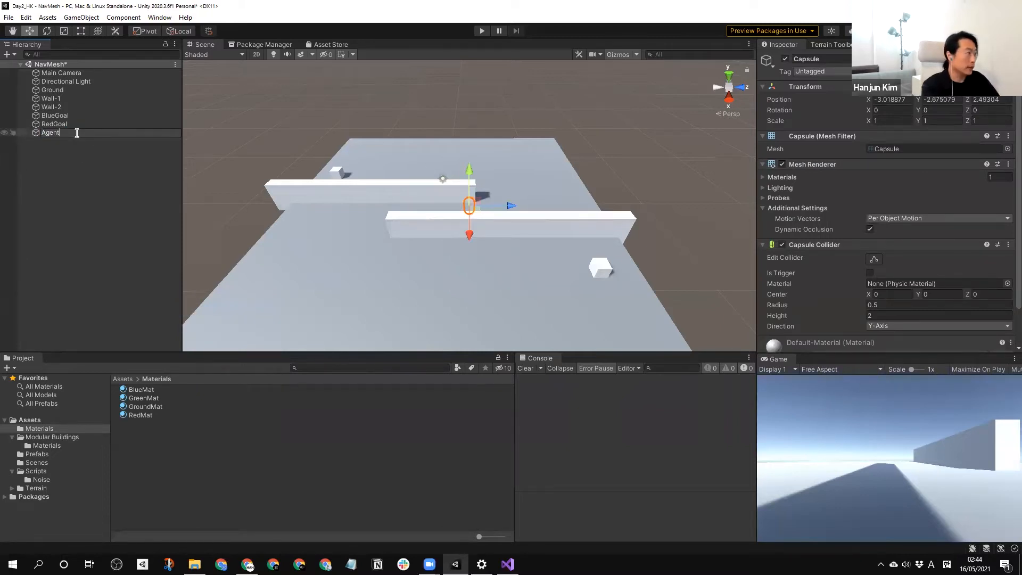
pyautogui.click(75, 146)
pyautogui.click(59, 132)
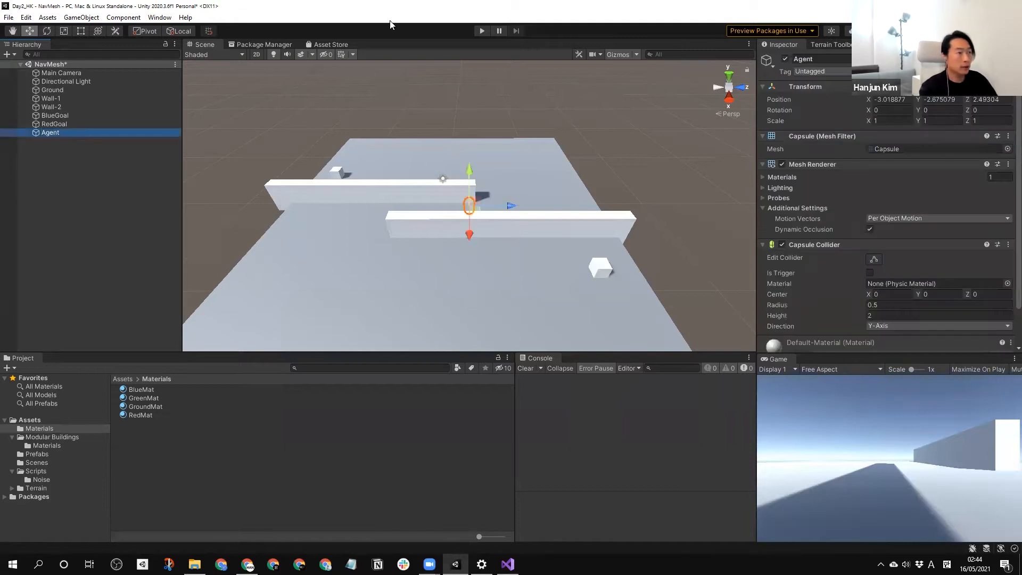
# - Reset the Agent capsule's transform and place it beside BlueGoal at about X -4.4, Z -8.99, with its Y position set to 1.5
pyautogui.rightClick(790, 89)
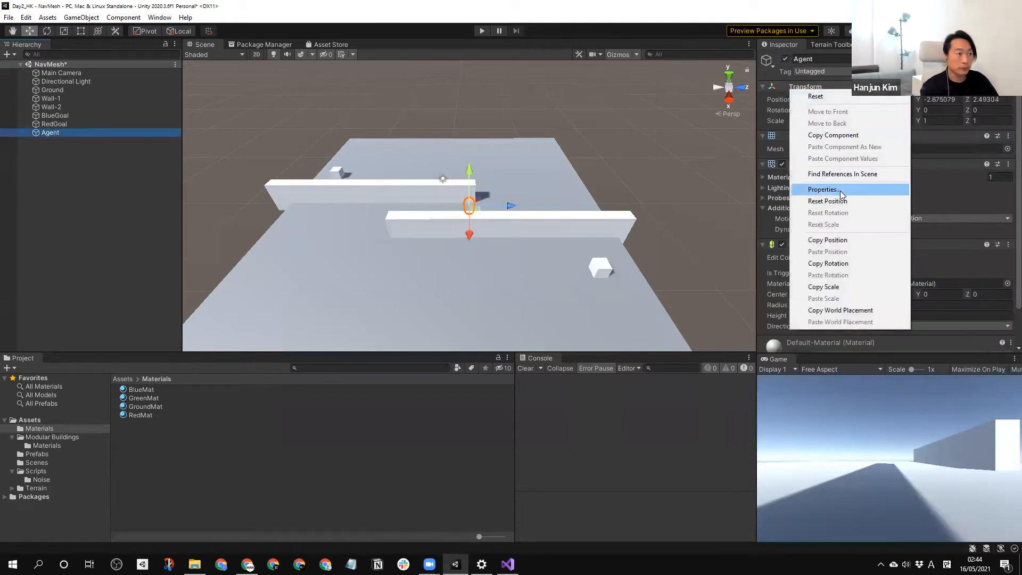
pyautogui.click(817, 97)
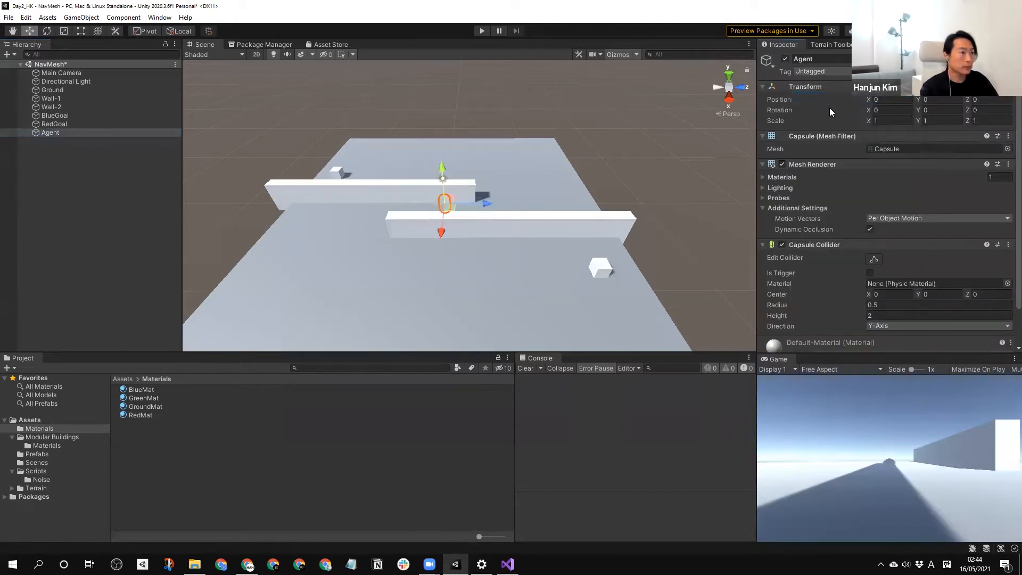
pyautogui.write('2')
pyautogui.keyDown('alt'); pyautogui.moveTo(565, 177); pyautogui.dragTo(431, 218); pyautogui.keyUp('alt')
pyautogui.moveTo(431, 217); pyautogui.dragTo(463, 149, button='middle')
pyautogui.scroll(5, 365, 209)
pyautogui.moveTo(365, 209); pyautogui.dragTo(431, 183, button='middle')
pyautogui.scroll(1, 431, 184)
pyautogui.click(937, 99)
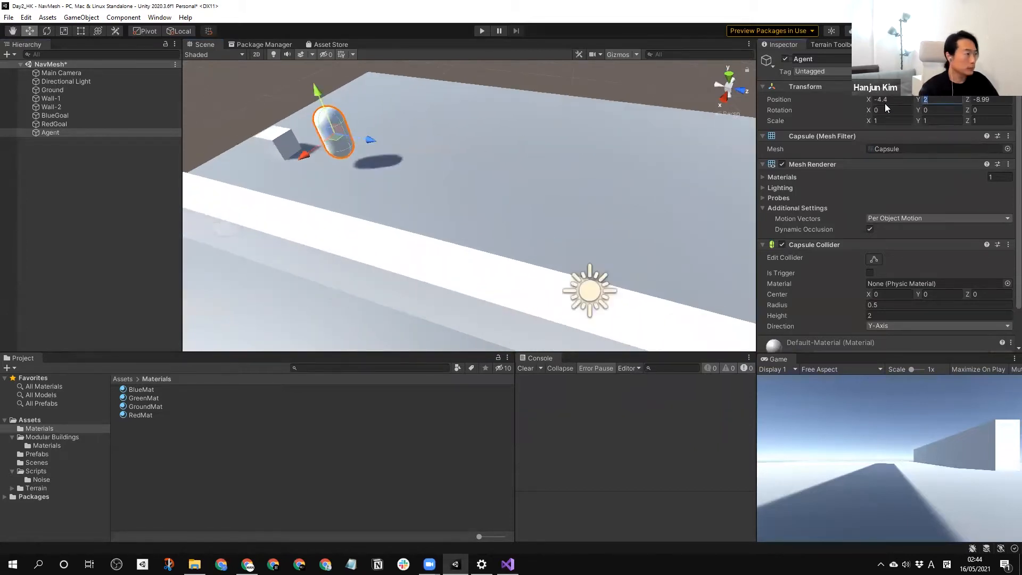
pyautogui.write('1')
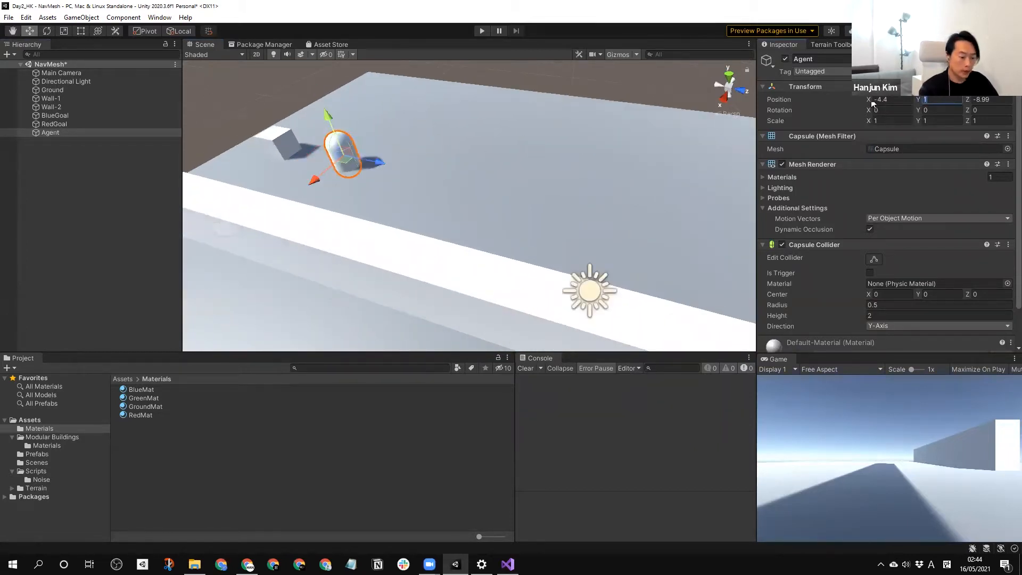
pyautogui.write('.5')
# - Duplicate the Agent capsule and place the copy beside RedGoal at about X 8.99, Z 8.77
pyautogui.scroll(-10, 528, 201)
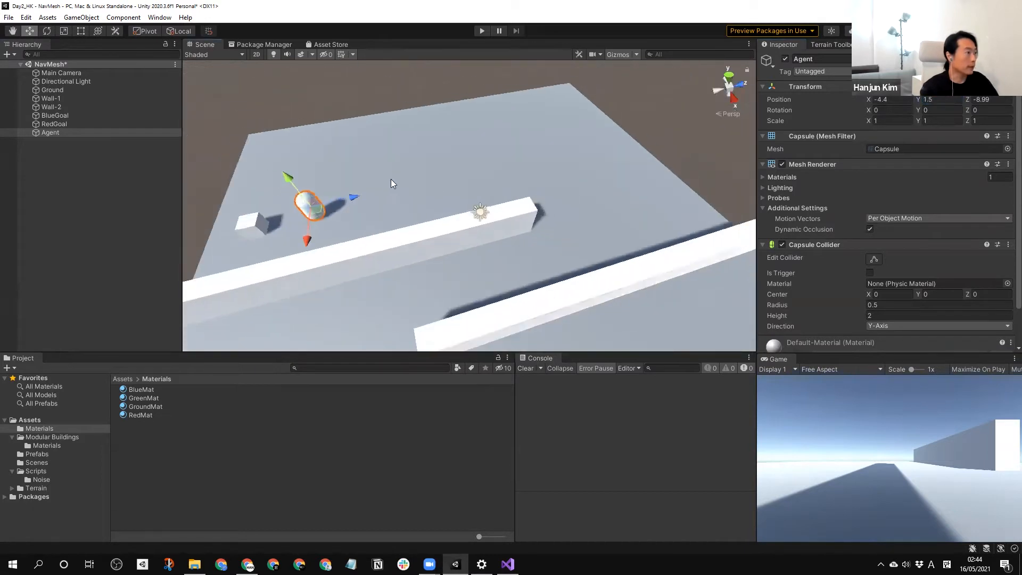
pyautogui.scroll(-2, 426, 190)
pyautogui.hotkey('ctrl', 'd')
pyautogui.moveTo(367, 148); pyautogui.dragTo(637, 277)
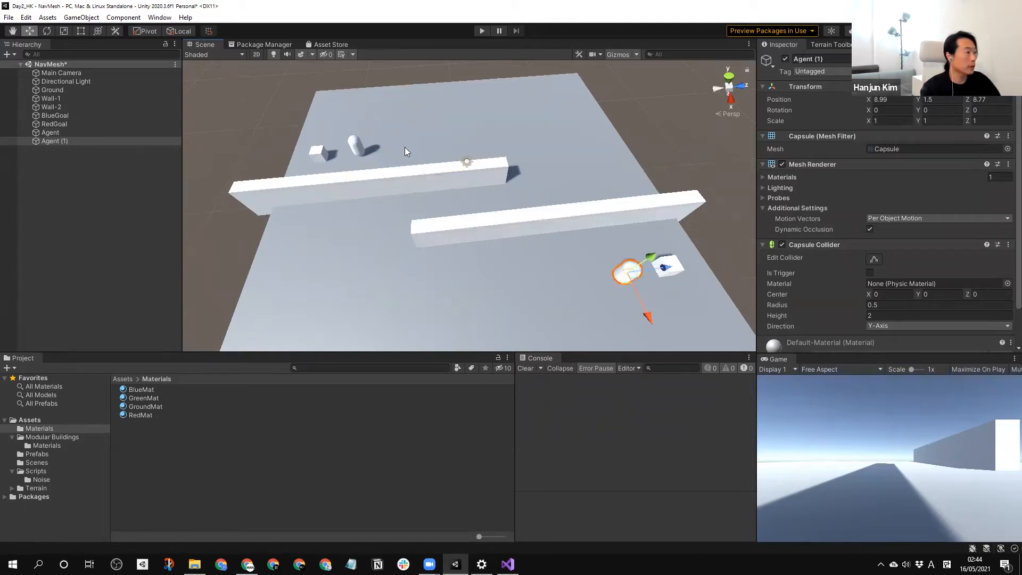
# - Apply the BlueMat material to BlueGoal and the RedMat material to RedGoal
pyautogui.click(356, 142)
pyautogui.click(68, 149)
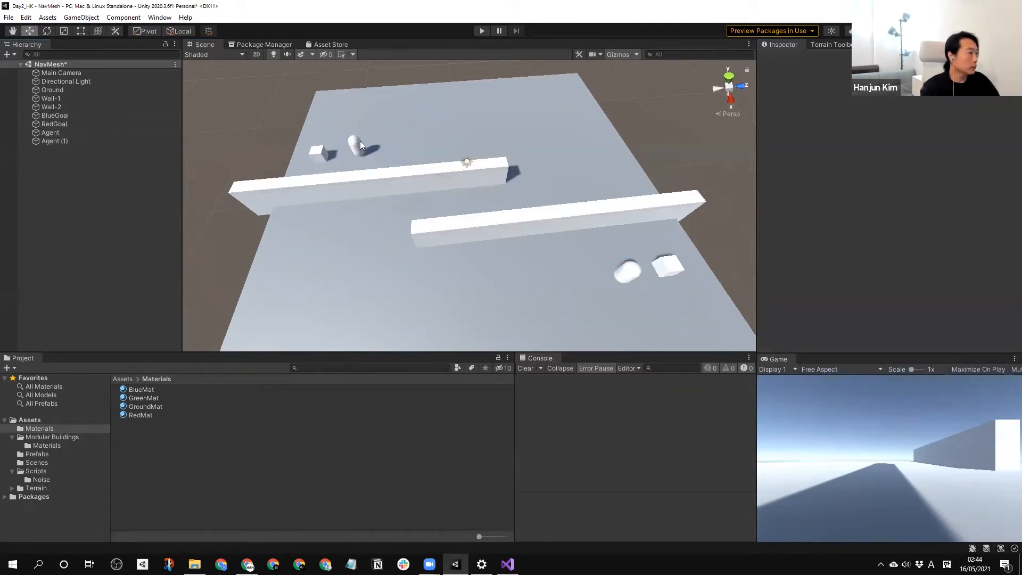
pyautogui.click(360, 141)
pyautogui.click(317, 151)
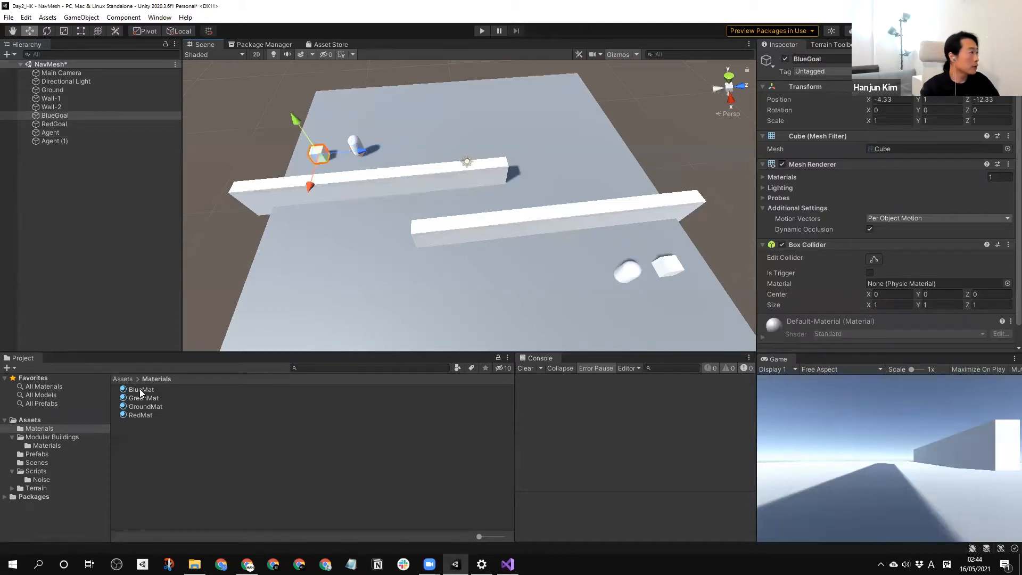
pyautogui.moveTo(140, 390); pyautogui.dragTo(316, 153)
pyautogui.moveTo(140, 415); pyautogui.dragTo(672, 266)
pyautogui.click(673, 266)
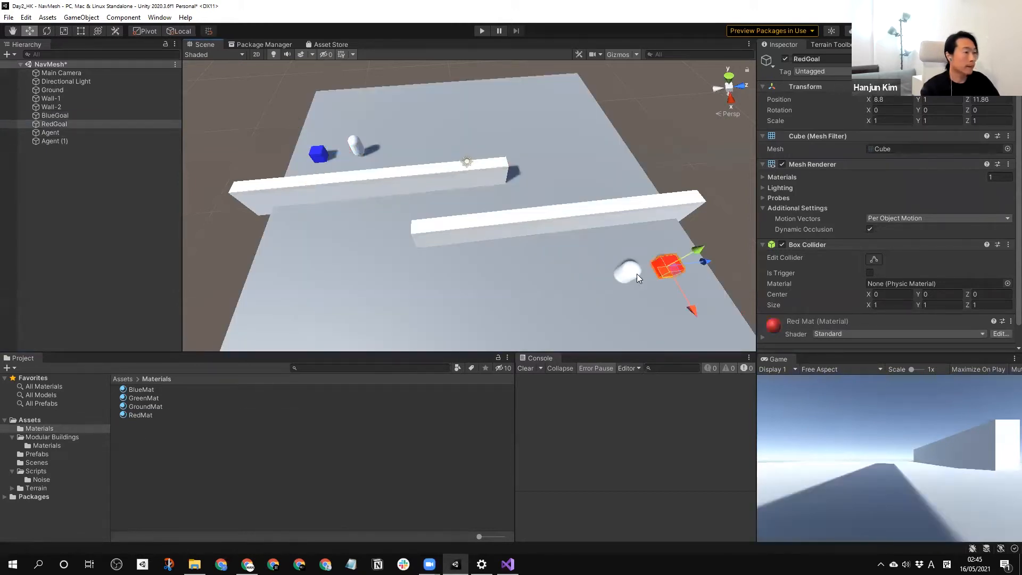
# - Apply BlueMat to the capsule beside RedGoal and RedMat to the capsule beside BlueGoal
pyautogui.click(627, 275)
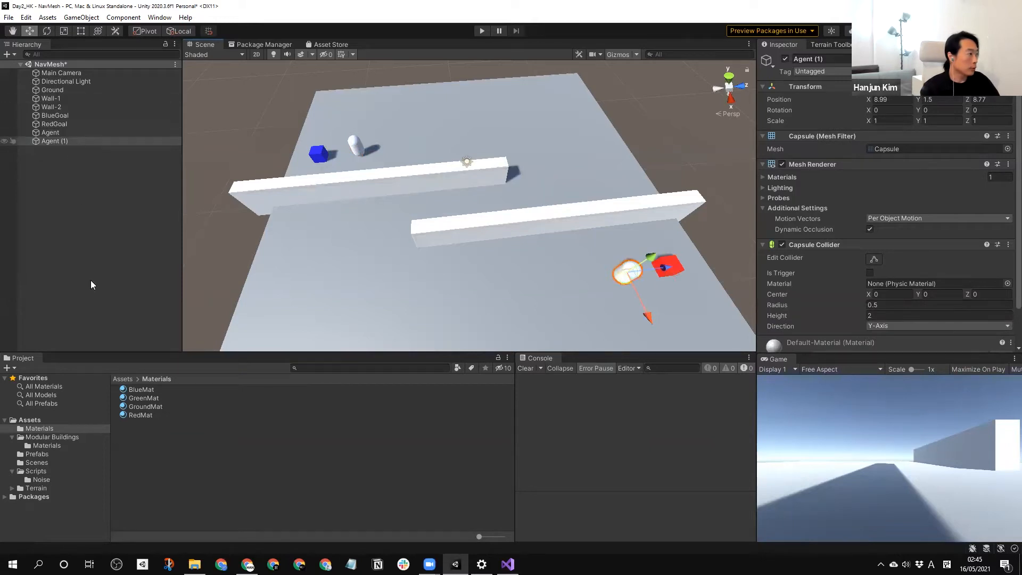
pyautogui.moveTo(136, 388); pyautogui.dragTo(628, 272)
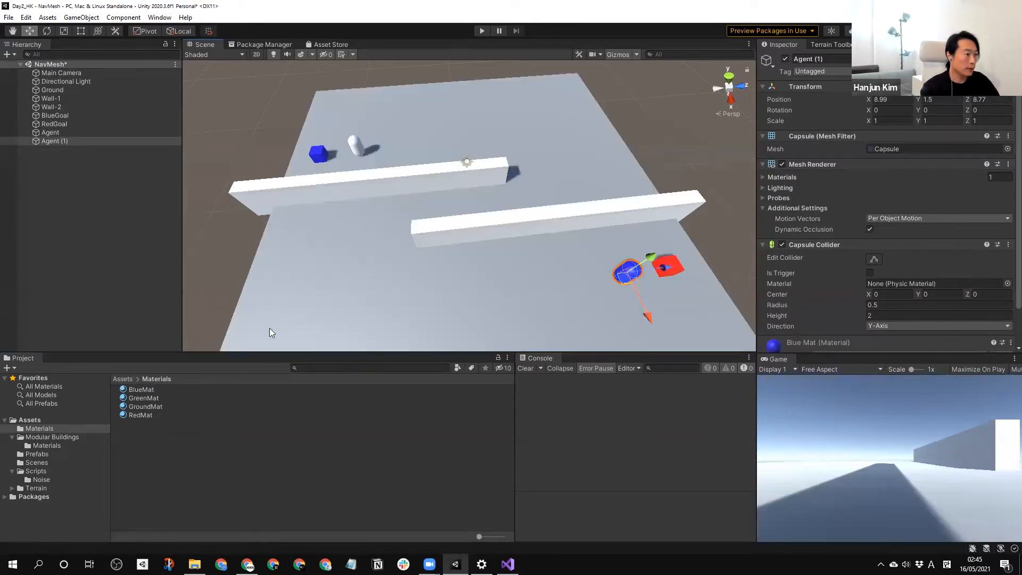
pyautogui.moveTo(129, 414); pyautogui.dragTo(353, 142)
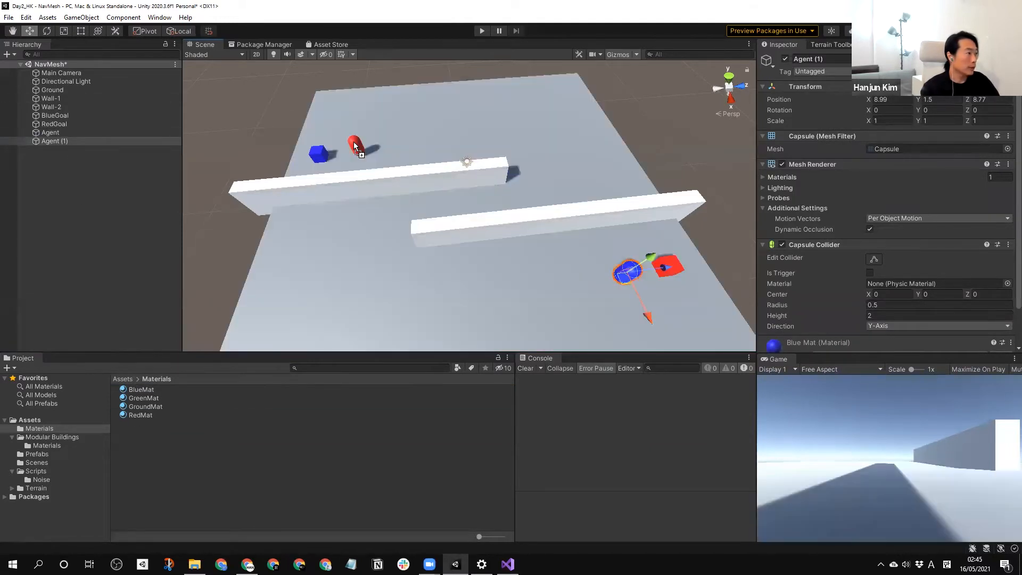
# - Rename the blue capsule beside RedGoal as BlueAgent
pyautogui.click(47, 142)
pyautogui.press('F2')
pyautogui.write('BluAgent')
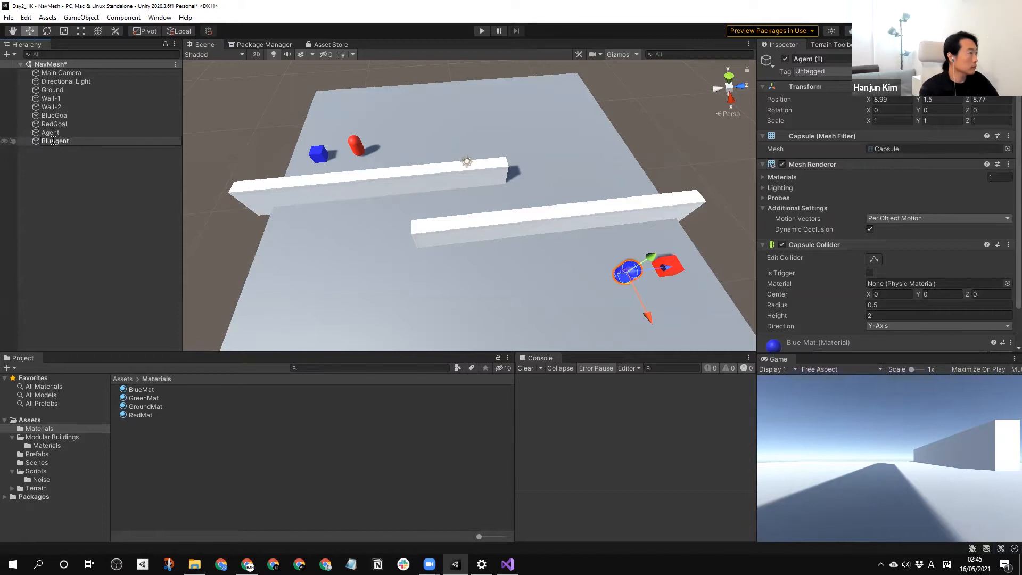
pyautogui.click(52, 204)
# - Rename the red capsule beside BlueGoal as RedAgent
pyautogui.click(52, 124)
pyautogui.click(54, 130)
pyautogui.press('F2')
pyautogui.press('Left')
pyautogui.write('Red')
pyautogui.click(45, 188)
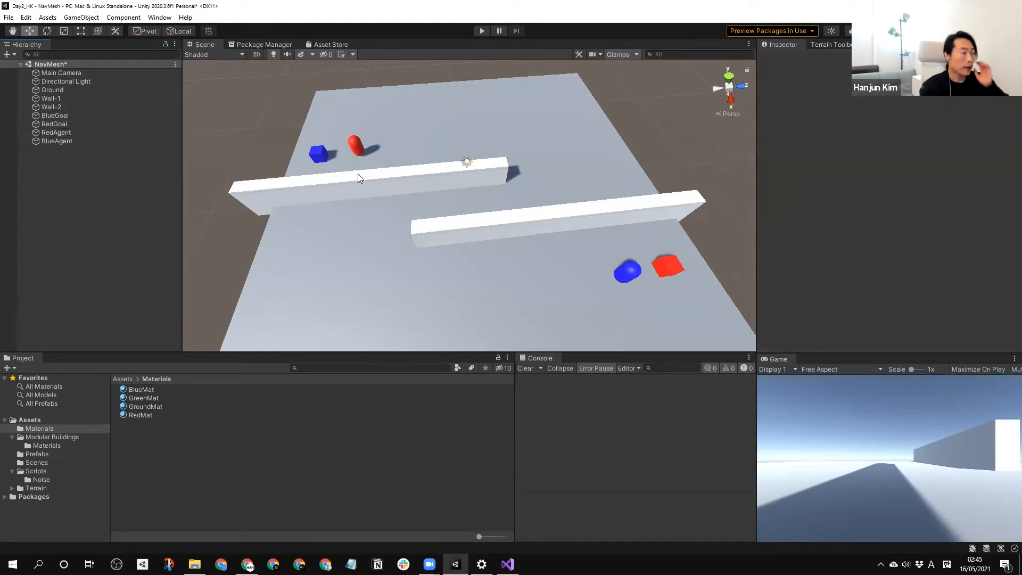
# - Review where BlueAgent and RedAgent stand relative to their matching goals across the two walls
pyautogui.moveTo(621, 276); pyautogui.dragTo(606, 274, button='middle')
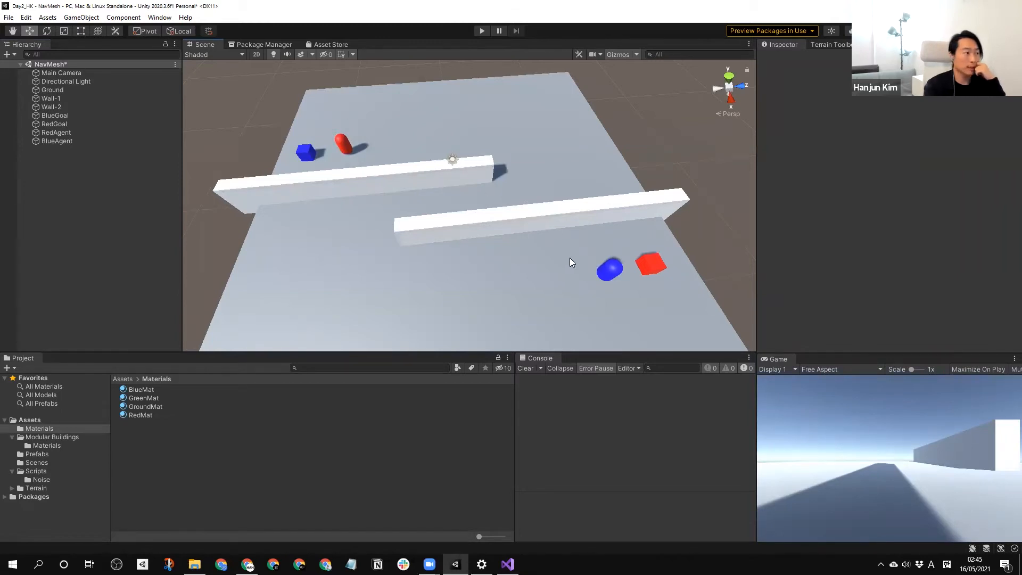
pyautogui.click(617, 272)
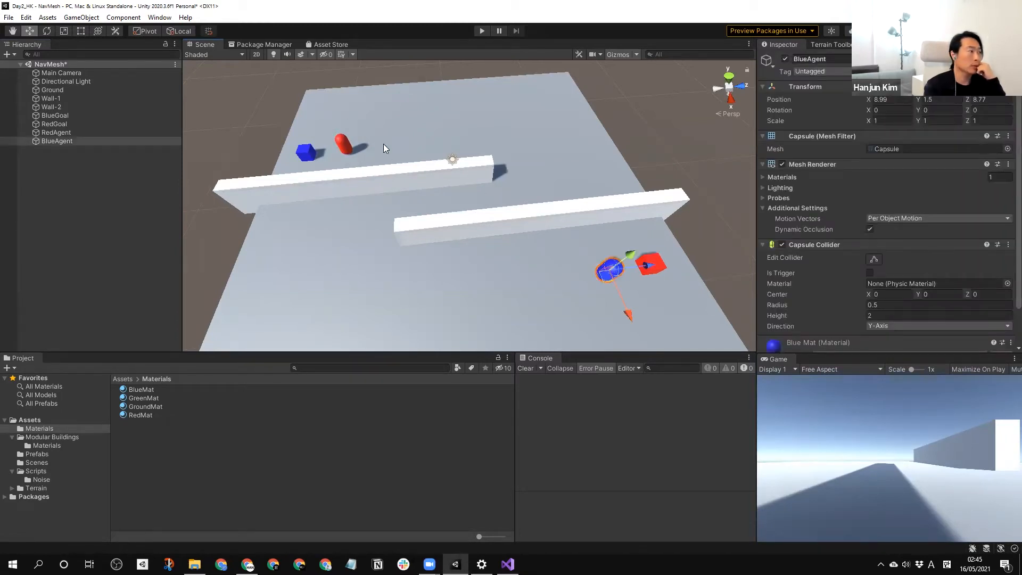
pyautogui.click(312, 151)
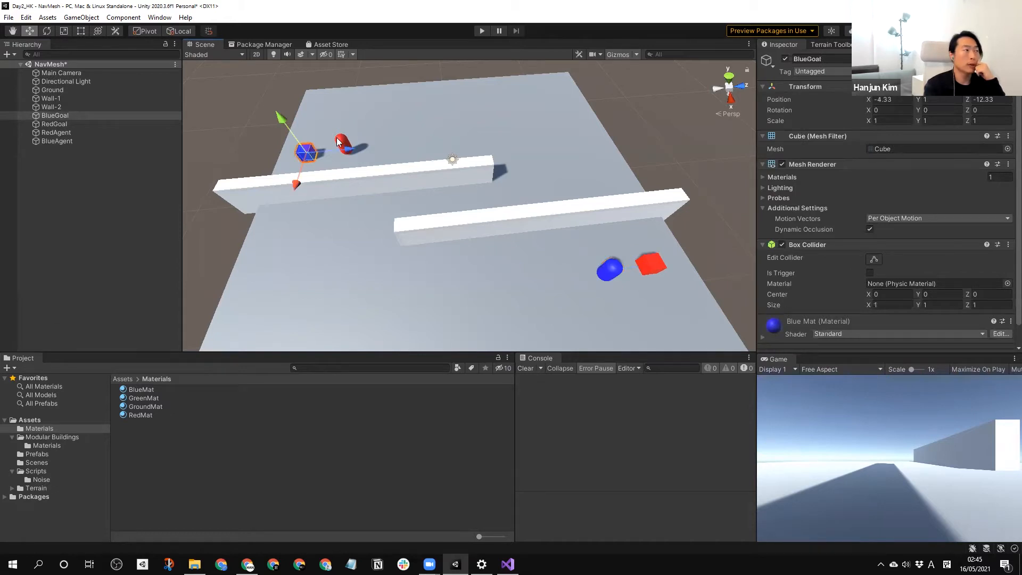
pyautogui.click(338, 141)
pyautogui.click(651, 271)
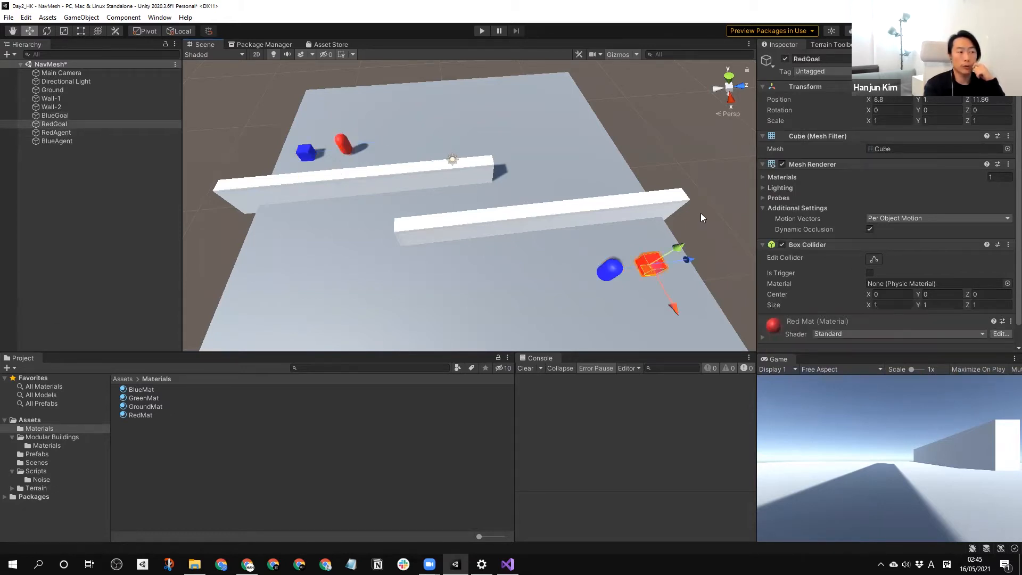
pyautogui.click(700, 213)
pyautogui.moveTo(668, 237); pyautogui.dragTo(631, 251, button='middle')
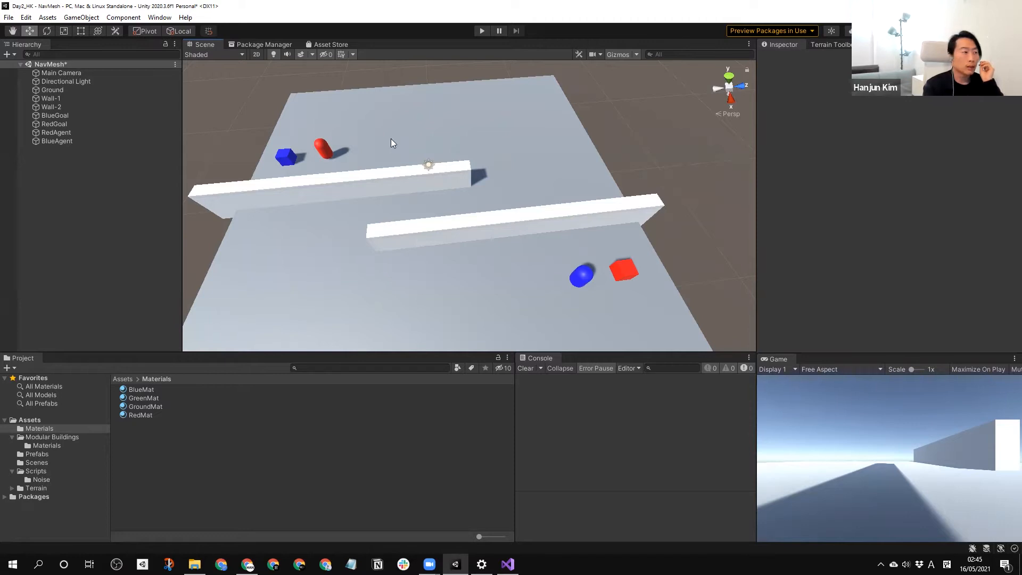
# - Add a Nav Mesh Agent component to both RedAgent and BlueAgent
pyautogui.click(62, 121)
pyautogui.click(64, 131)
pyautogui.keyDown('shift'); pyautogui.click(64, 139); pyautogui.keyUp('shift')
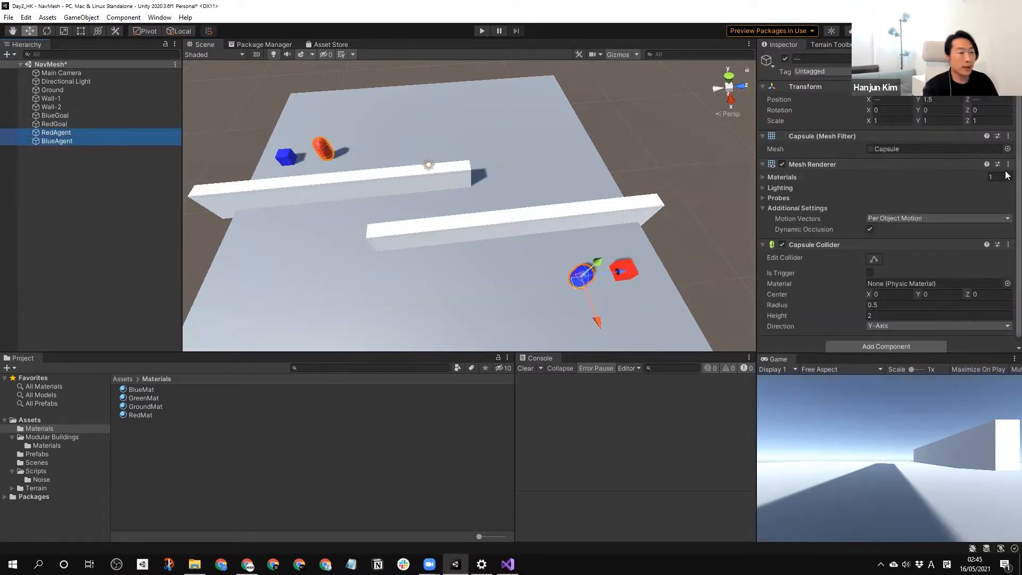
pyautogui.click(874, 339)
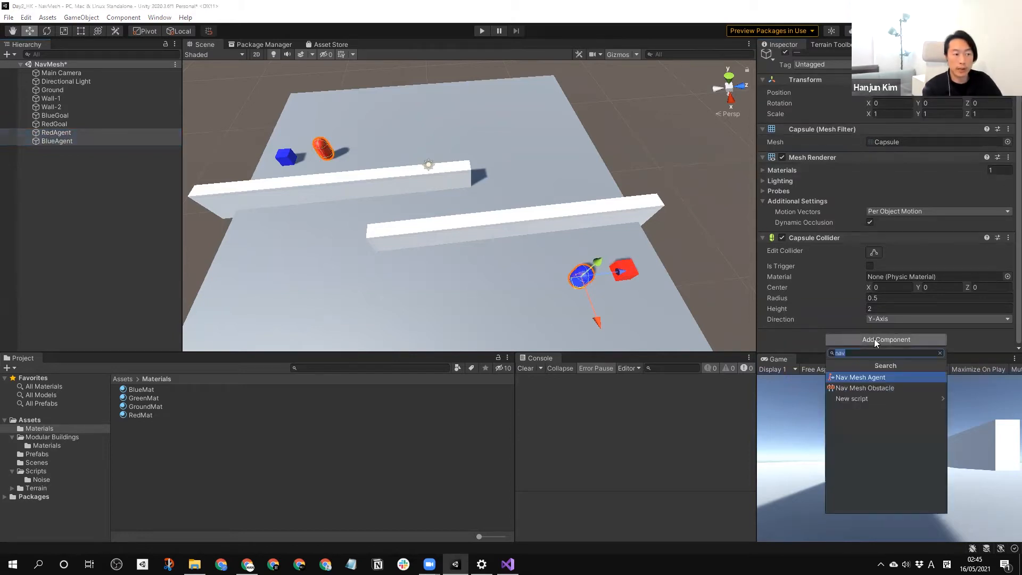
pyautogui.write('nav')
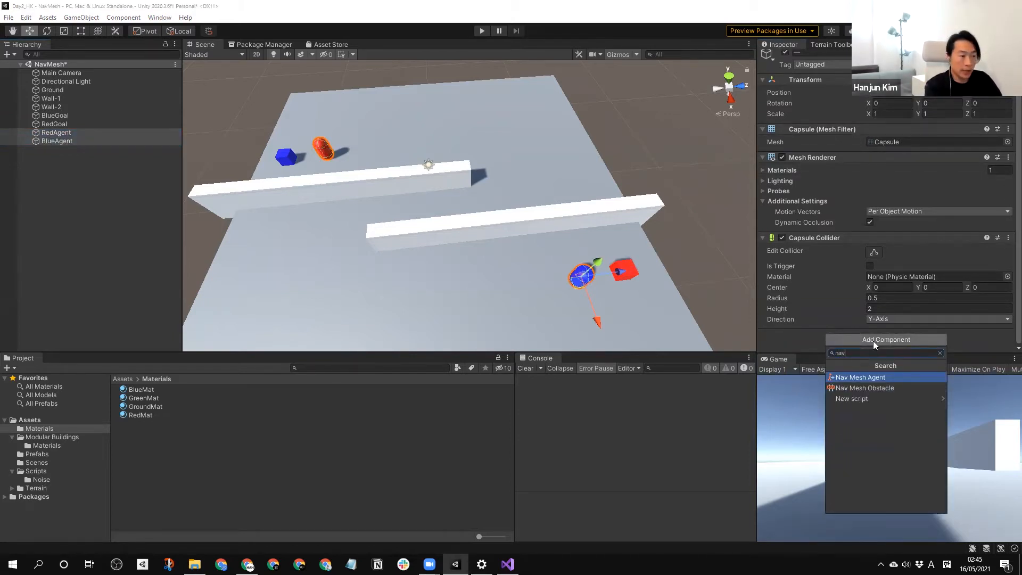
pyautogui.click(874, 379)
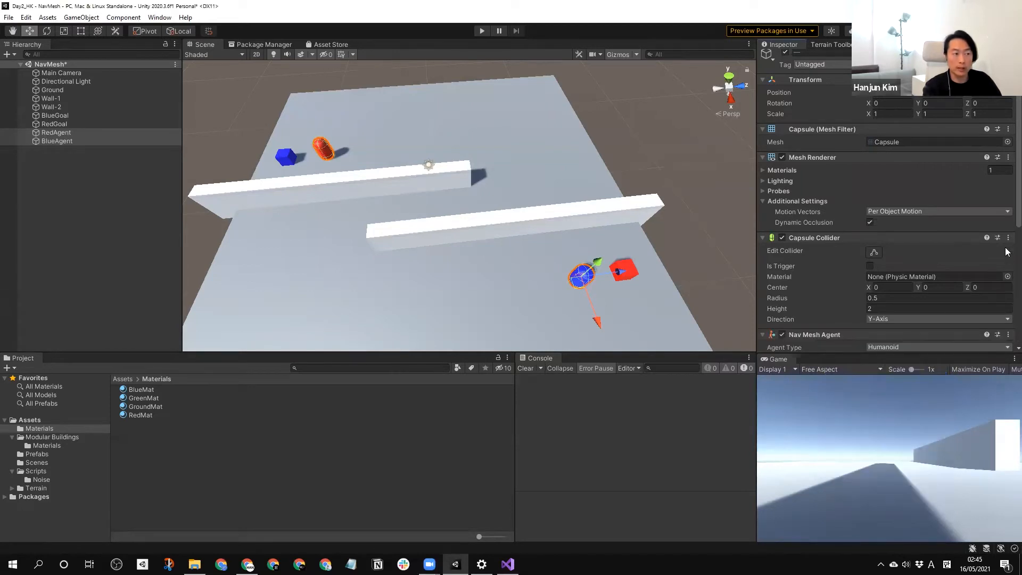
pyautogui.scroll(-5, 1008, 228)
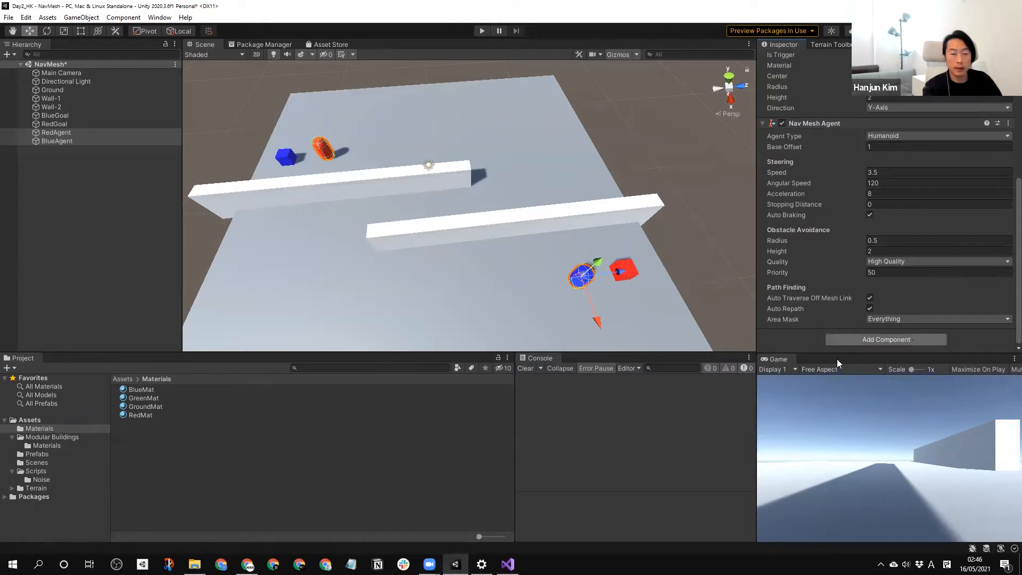
# - Create a C# script named AgentController in the Scripts folder
pyautogui.click(37, 471)
pyautogui.rightClick(255, 461)
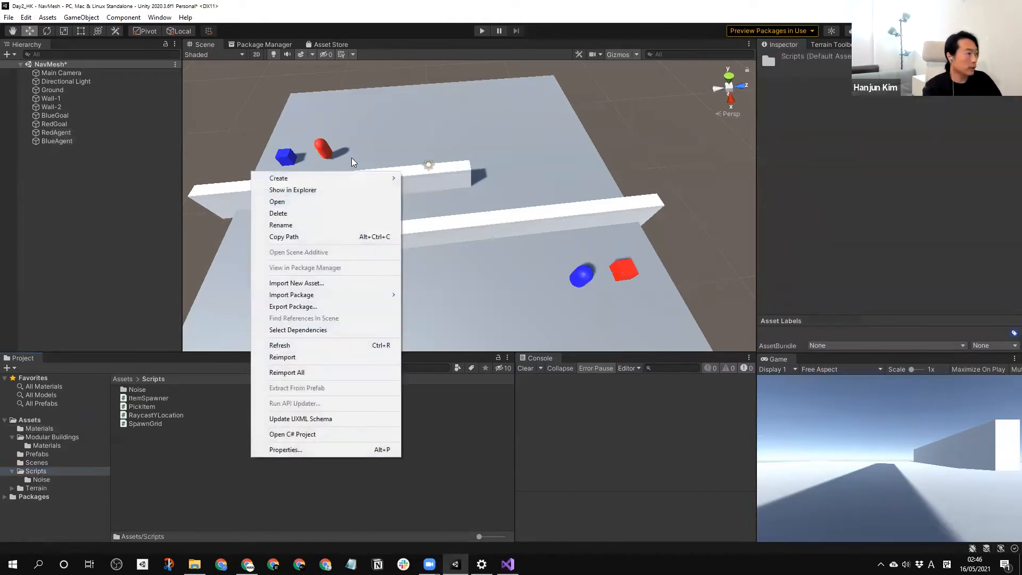
pyautogui.moveTo(341, 181)
pyautogui.click(486, 146)
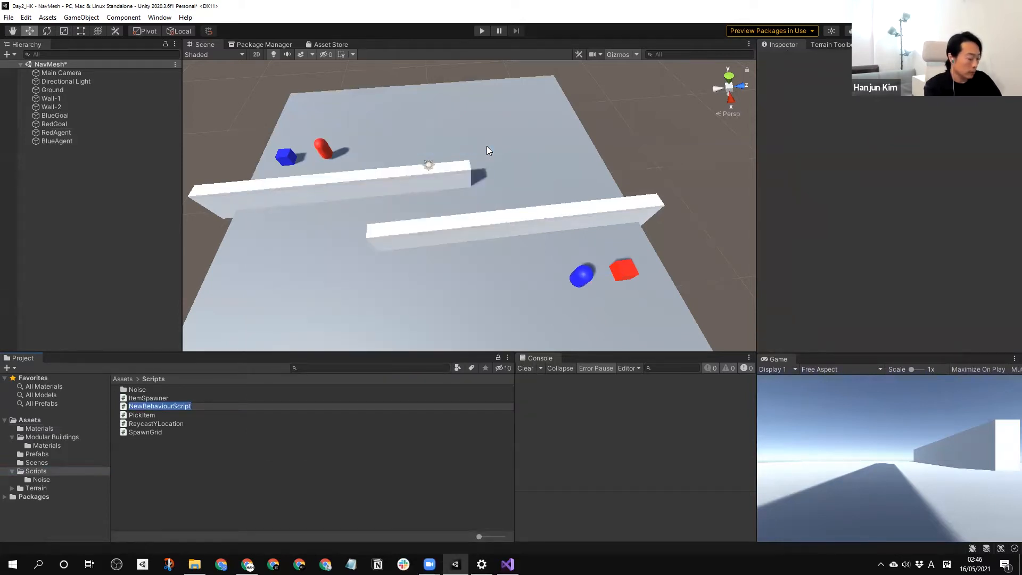
pyautogui.write('AgentContr')
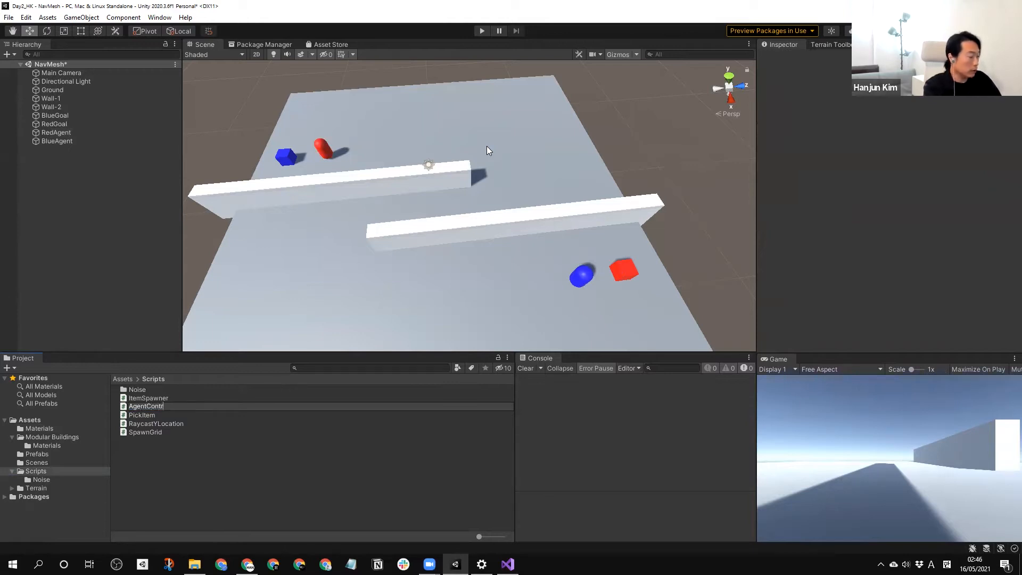
pyautogui.press('Return')
pyautogui.click(154, 448)
pyautogui.click(144, 398)
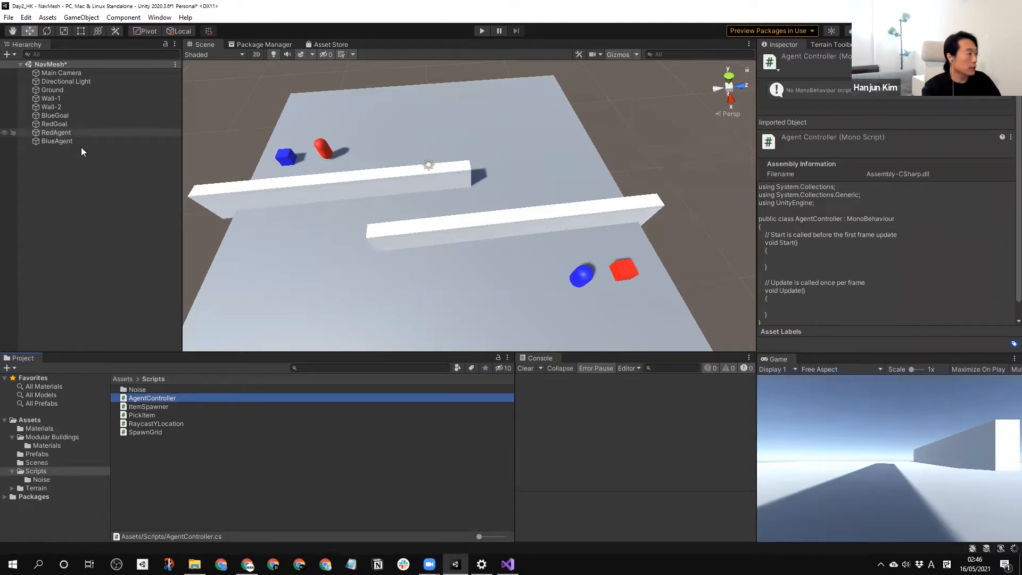
# - Attach the Agent Controller script to both RedAgent and BlueAgent
pyautogui.click(66, 133)
pyautogui.keyDown('shift'); pyautogui.click(67, 141); pyautogui.keyUp('shift')
pyautogui.scroll(-5, 830, 266)
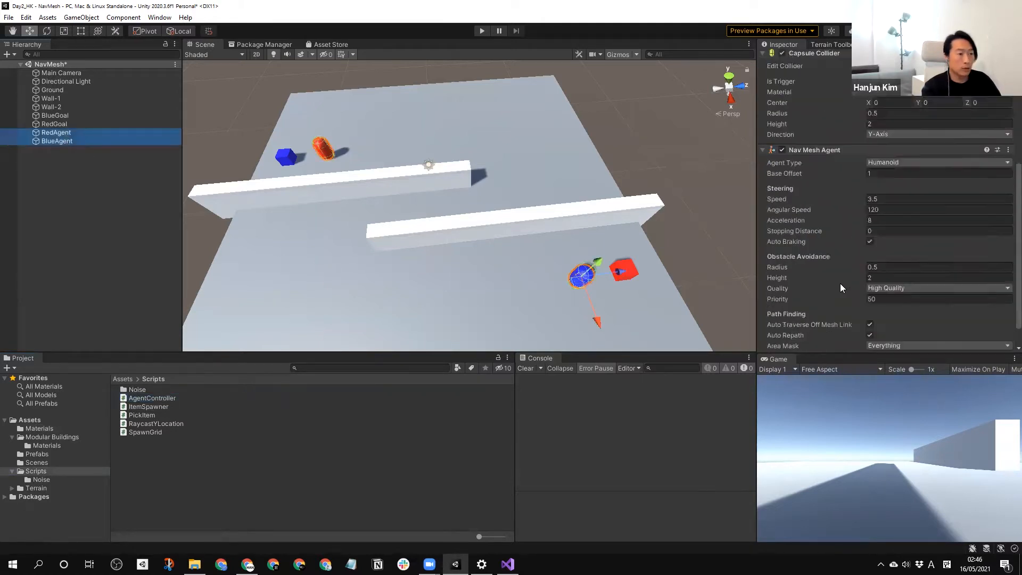
pyautogui.scroll(-1, 841, 288)
pyautogui.click(873, 339)
pyautogui.write('agen')
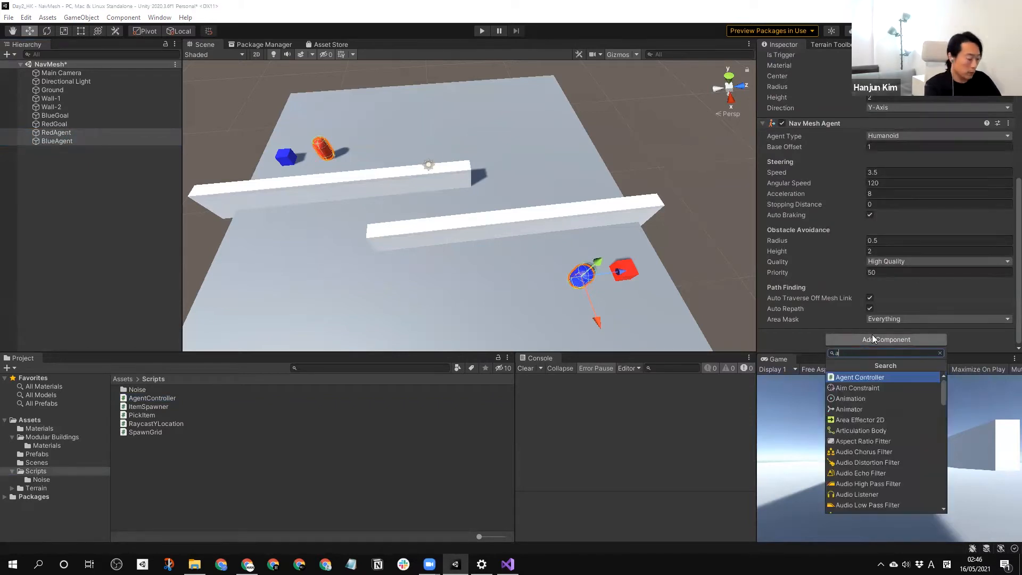
pyautogui.click(873, 379)
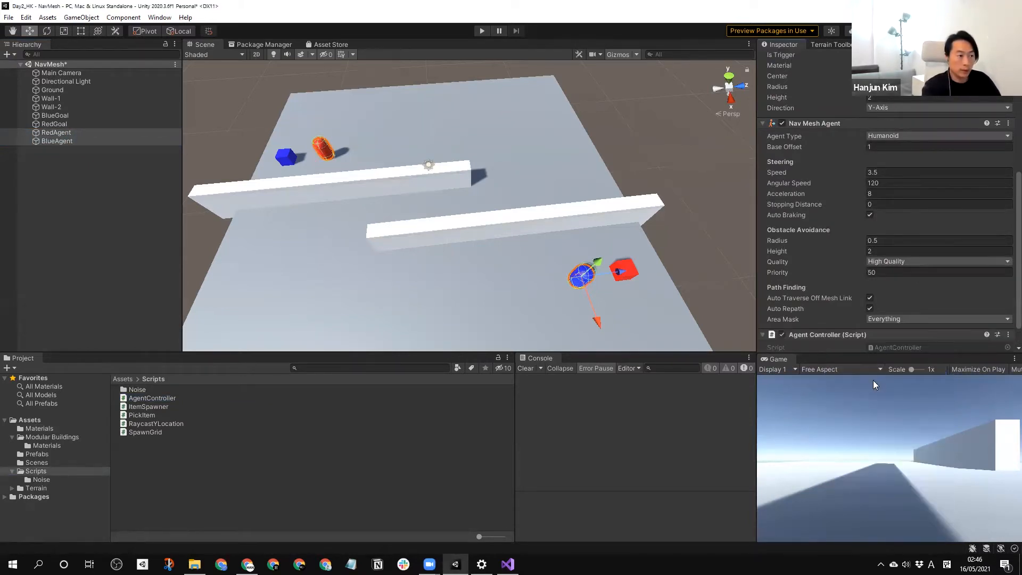
# - Examine the components on RedAgent and on BlueAgent, including the Nav Mesh Agent and Agent Controller script
pyautogui.click(53, 133)
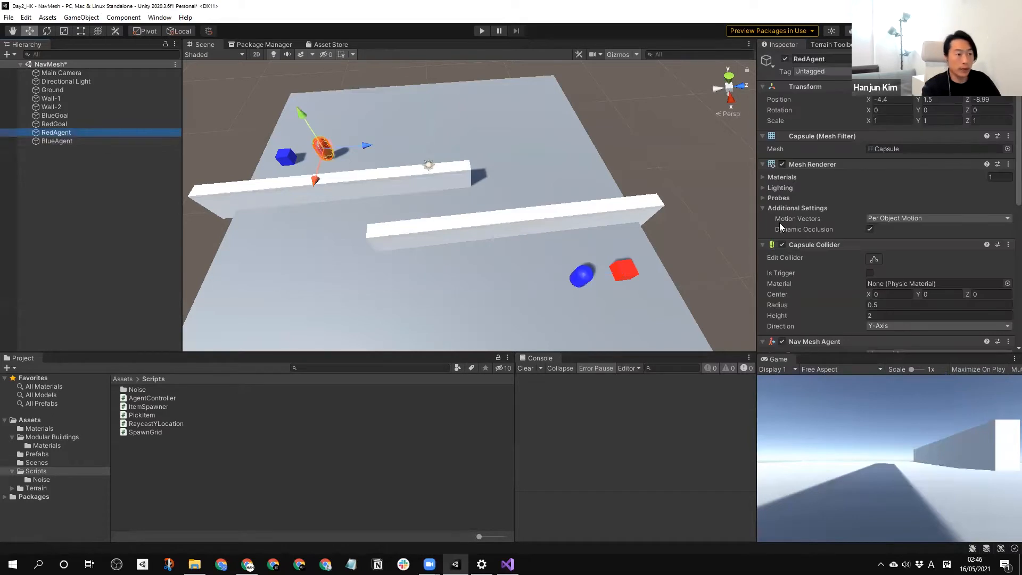
pyautogui.scroll(-5, 826, 242)
pyautogui.scroll(-3, 825, 238)
pyautogui.scroll(3, 804, 125)
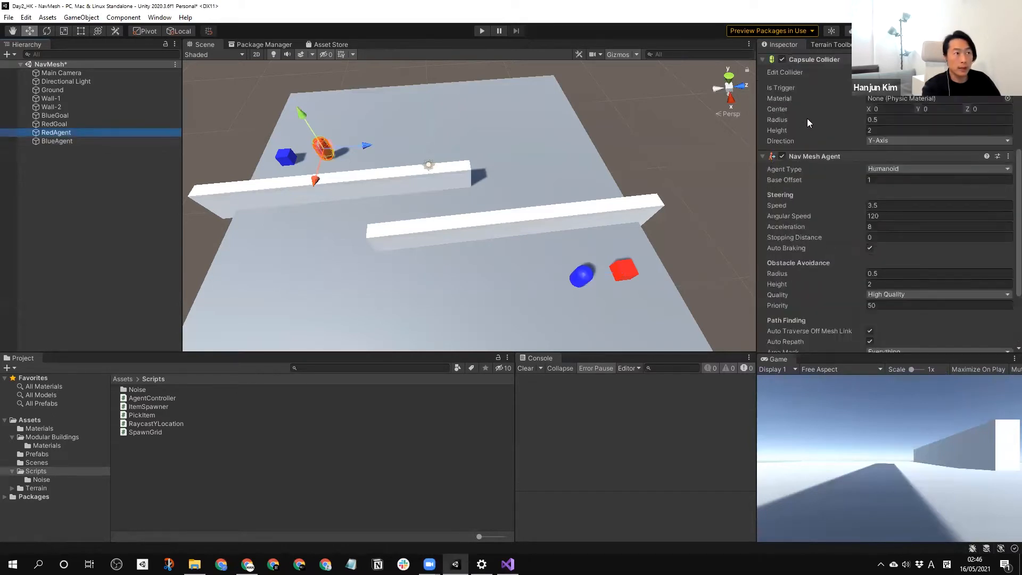
pyautogui.scroll(-3, 851, 239)
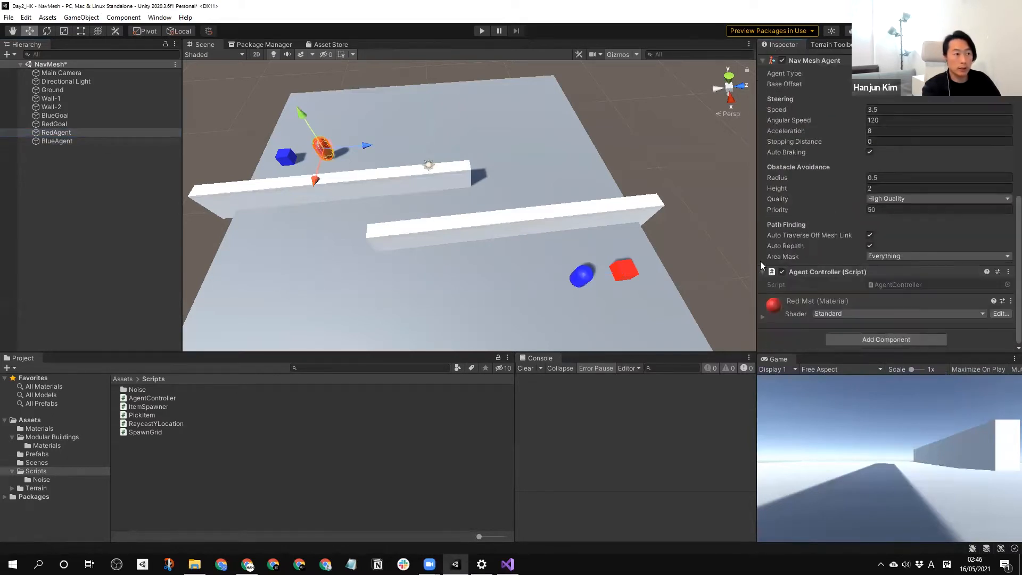
pyautogui.click(60, 141)
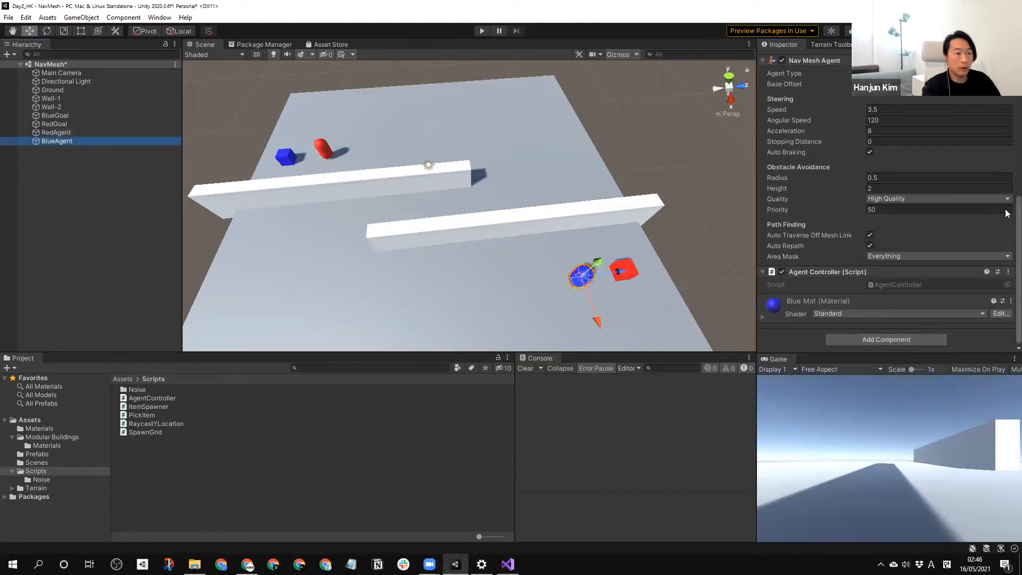
# - Open the AgentController script in Visual Studio and insert an empty line below the using UnityEngine directive
pyautogui.click(145, 437)
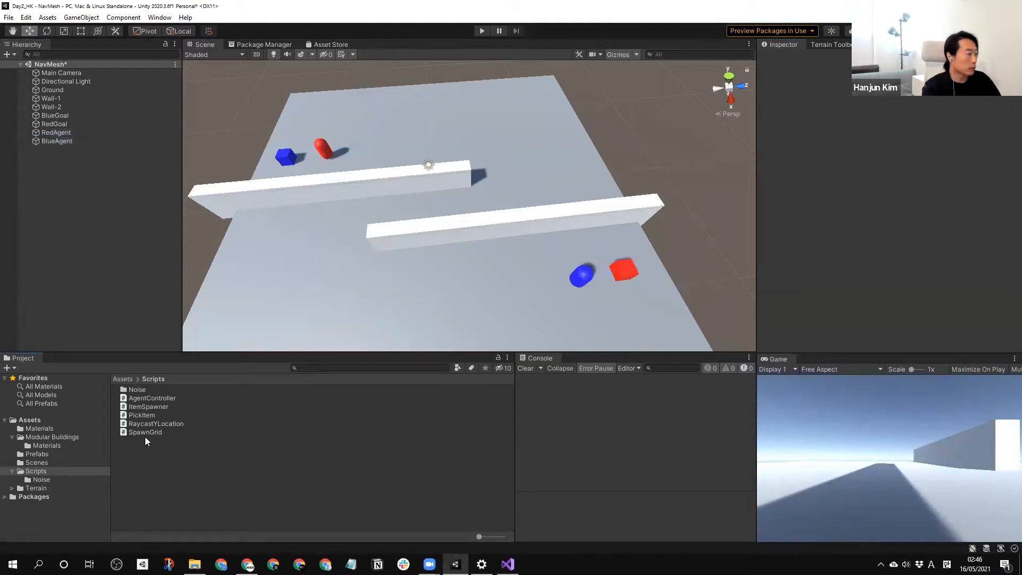
pyautogui.doubleClick(151, 398)
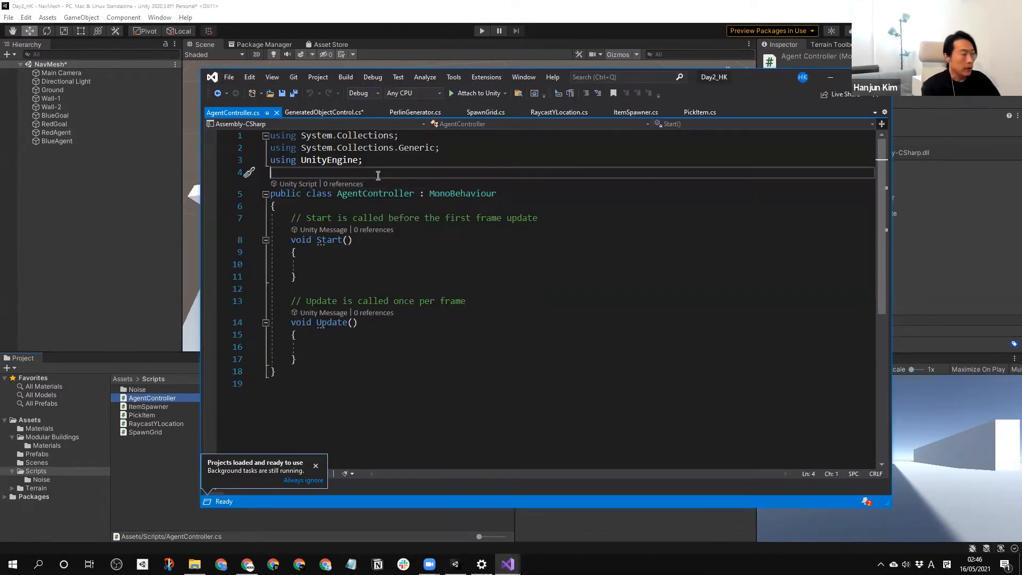
pyautogui.press('Return')
pyautogui.press('Up')
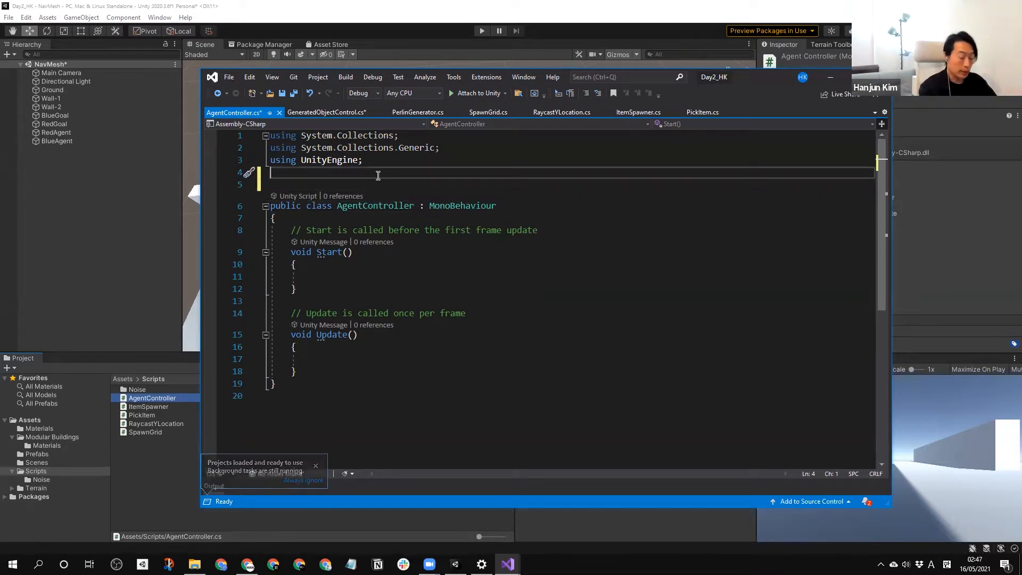
pyautogui.write('UICharInf')
pyautogui.press('BackSpace')
pyautogui.press('BackSpace')
pyautogui.press('BackSpace')
pyautogui.press('BackSpace')
pyautogui.press('BackSpace')
pyautogui.press('BackSpace')
pyautogui.press('BackSpace')
pyautogui.press('BackSpace')
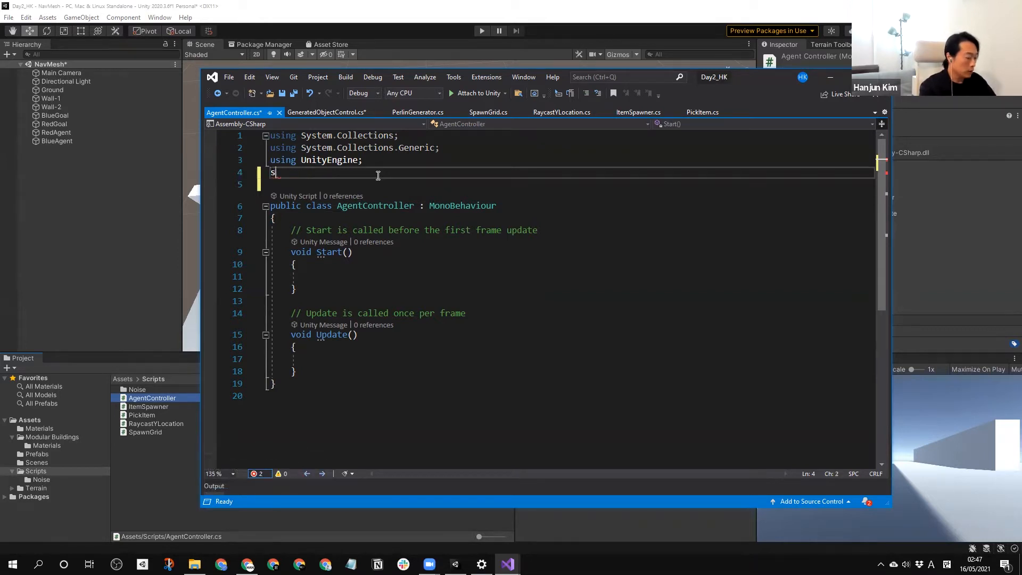
pyautogui.press('BackSpace')
# - Add the directive "using UnityEngine.AI;" on the empty line below the existing using directives
pyautogui.write('usdi')
pyautogui.press('BackSpace')
pyautogui.press('BackSpace')
pyautogui.write('sing')
pyautogui.press('BackSpace')
pyautogui.press('BackSpace')
pyautogui.press('BackSpace')
pyautogui.press('BackSpace')
pyautogui.write('ing Uni')
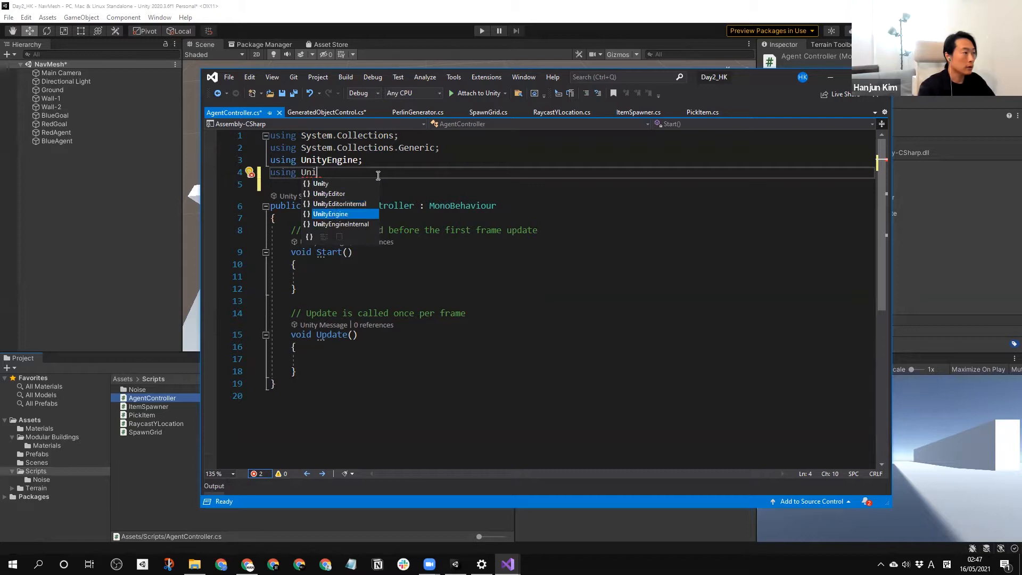
pyautogui.press('Tab')
pyautogui.write('.AI;')
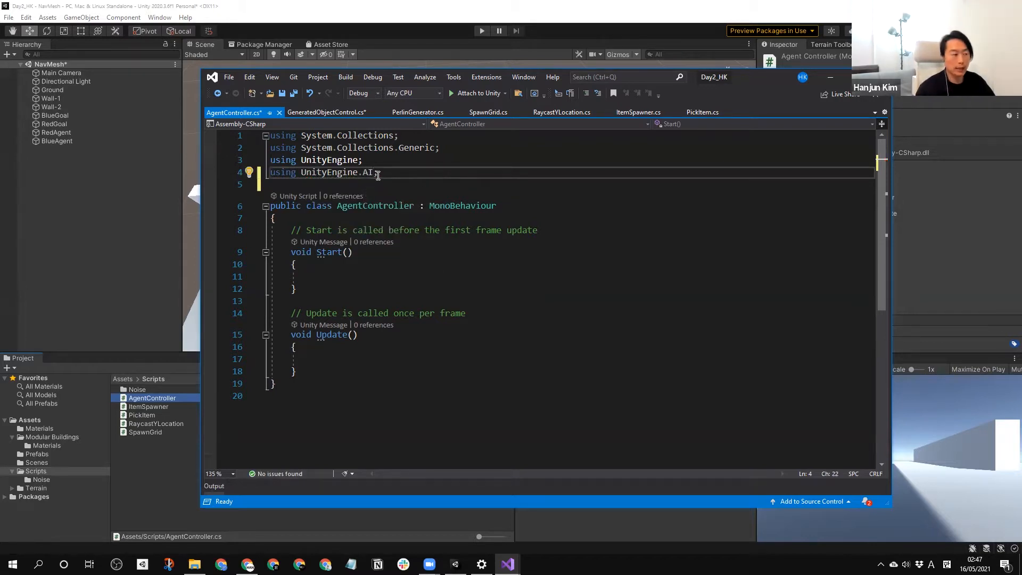
# - Delete the default comment above the Start method in the AgentController class
pyautogui.moveTo(548, 229); pyautogui.dragTo(467, 229)
pyautogui.click(518, 228)
pyautogui.moveTo(563, 232)
pyautogui.mouseDown()
pyautogui.moveTo(250, 228)
pyautogui.moveTo(558, 230)
pyautogui.mouseUp()
pyautogui.press('Delete')
# - Declare the field "public GameObject goal;" at the beginning of the AgentController class
pyautogui.click(391, 222)
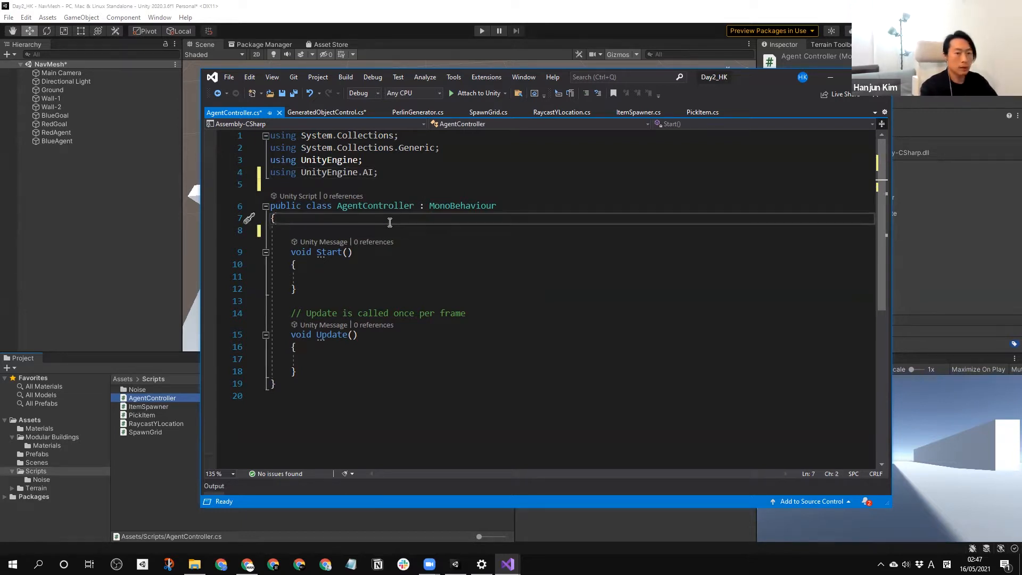
pyautogui.press('Return')
pyautogui.write('pu')
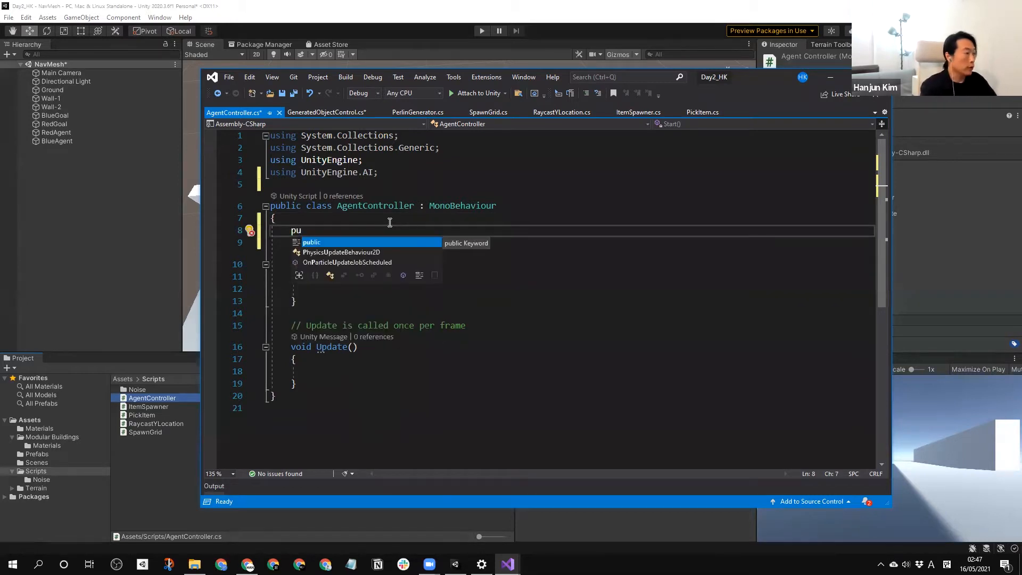
pyautogui.write('blic Gam')
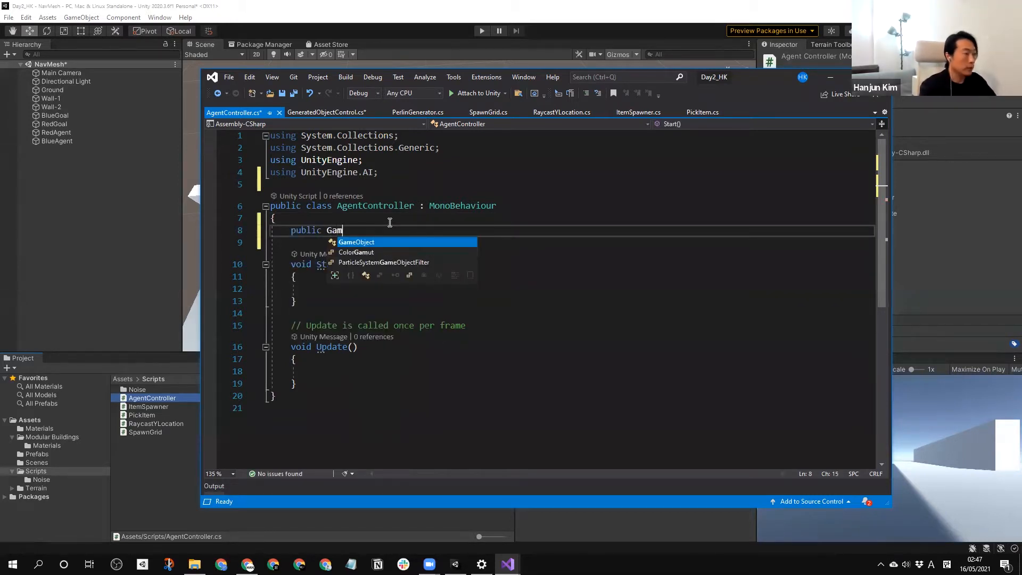
pyautogui.write('eObject goal;')
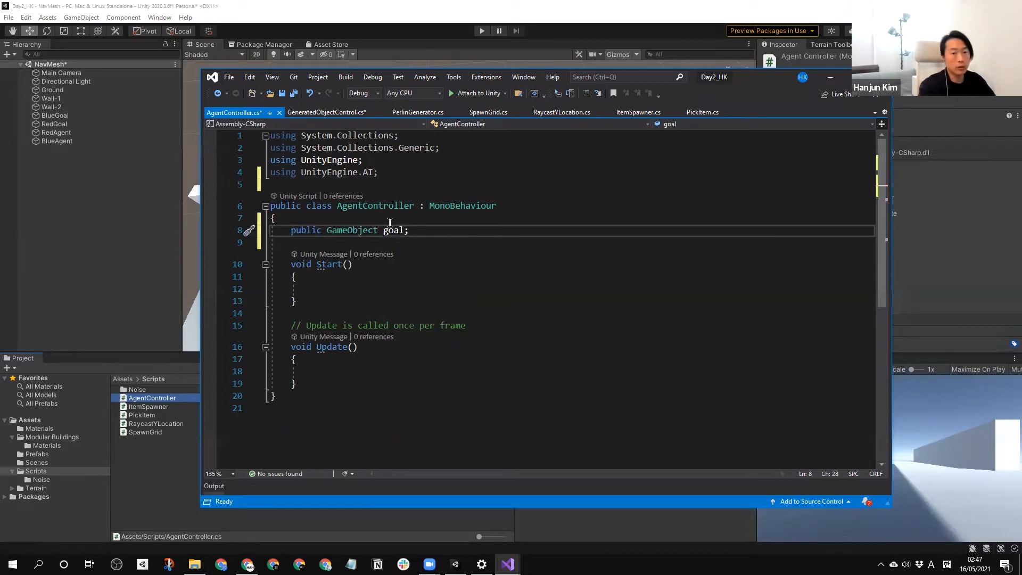
# - Declare the field "NavMeshAgent agent;" below the goal field, keeping an empty line before the Start method
pyautogui.press('Down')
pyautogui.press('Return')
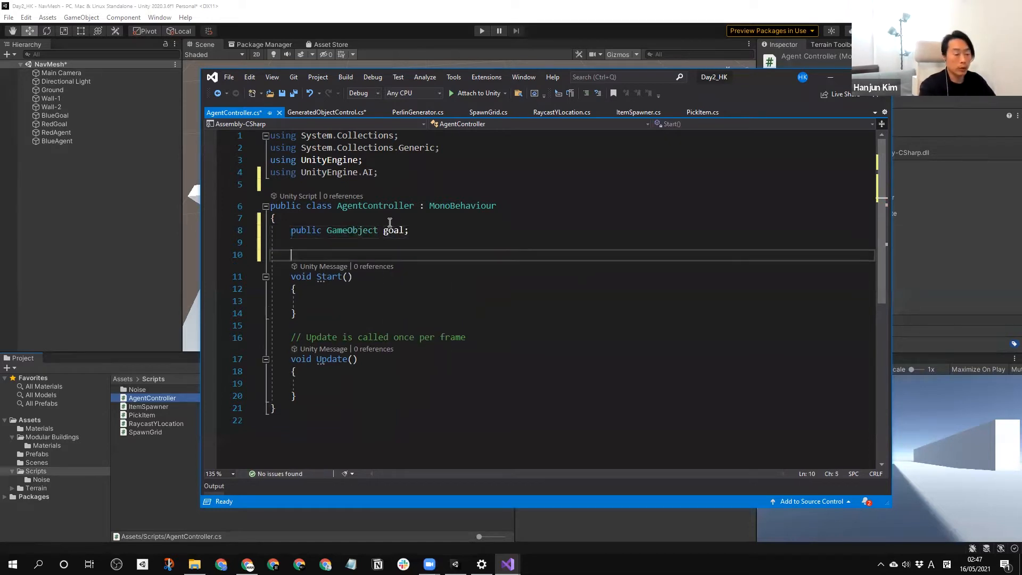
pyautogui.press('Up')
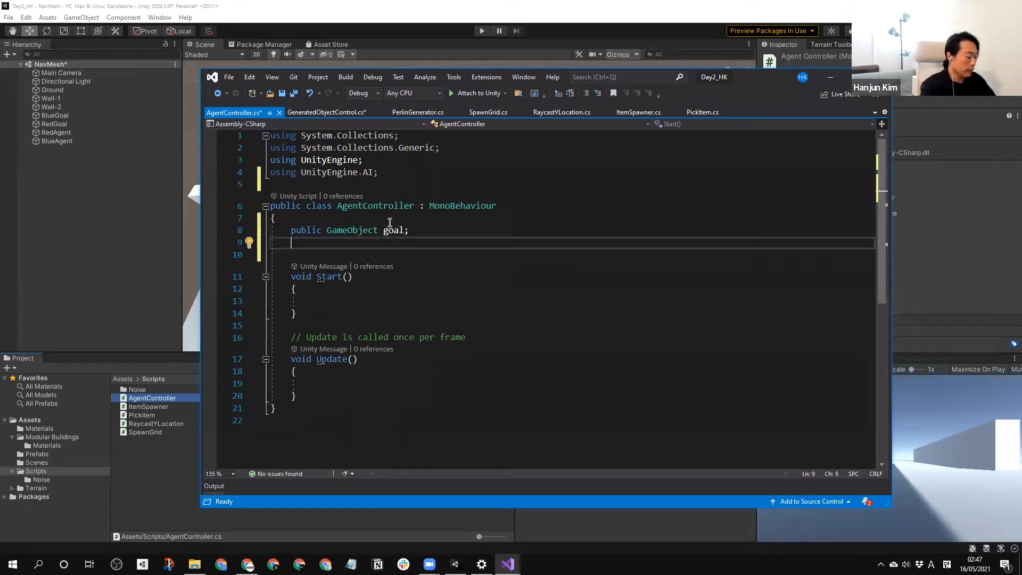
pyautogui.write('N')
pyautogui.press('Down')
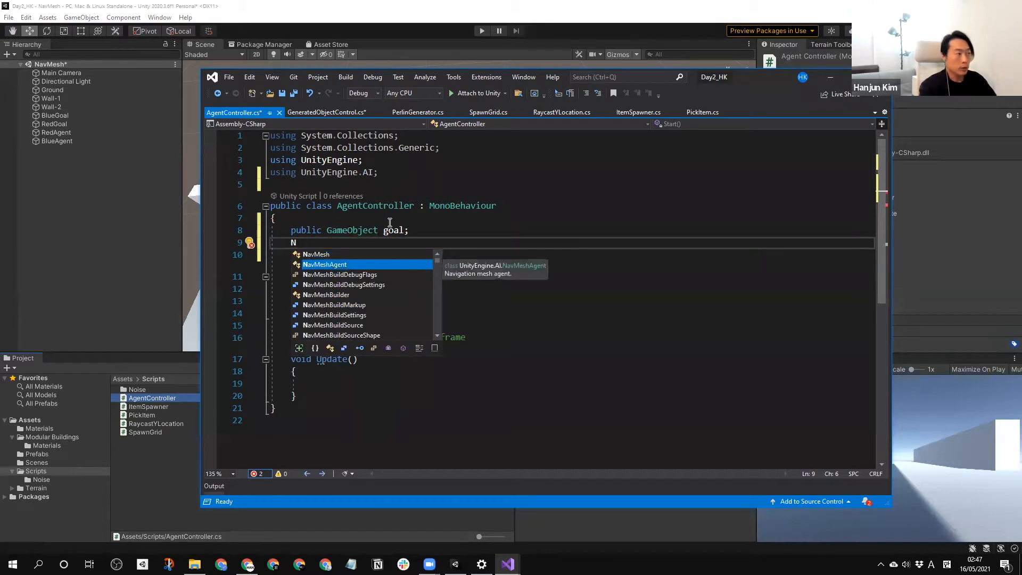
pyautogui.press('Tab')
pyautogui.write('agen')
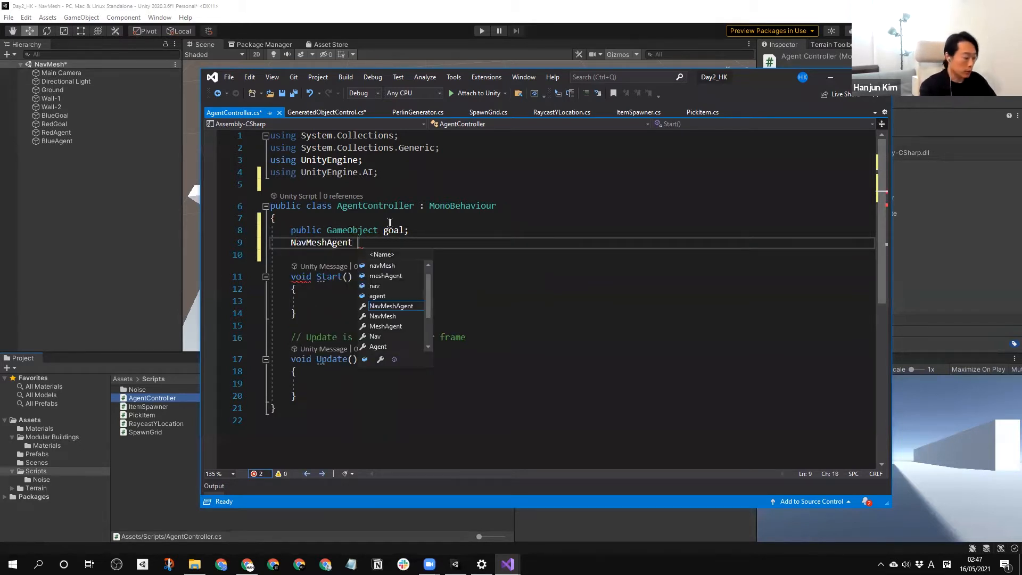
pyautogui.write('t;')
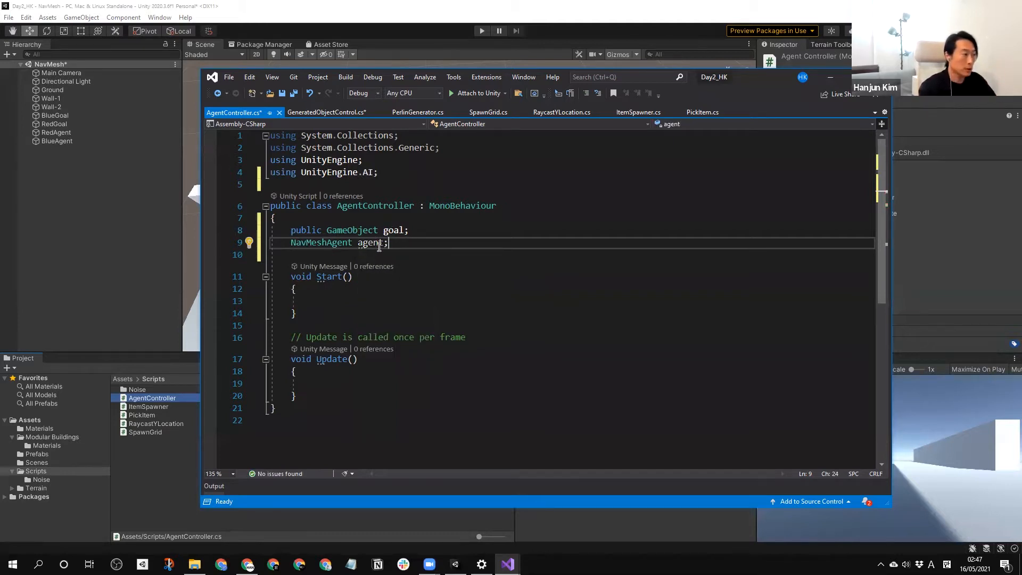
# - In the Start method, assign the agent field with "agent = this.GetComponent<NavMeshAgent>();"
pyautogui.click(354, 300)
pyautogui.doubleClick(370, 243)
pyautogui.hotkey('ctrl', 'c')
pyautogui.click(337, 300)
pyautogui.hotkey('ctrl', 'v')
pyautogui.write('= this')
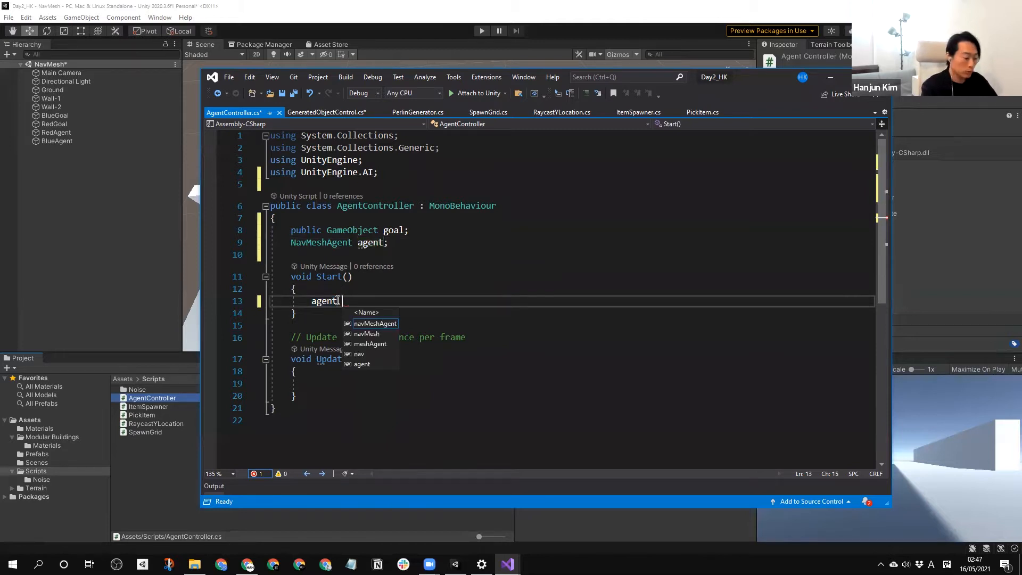
pyautogui.write('.')
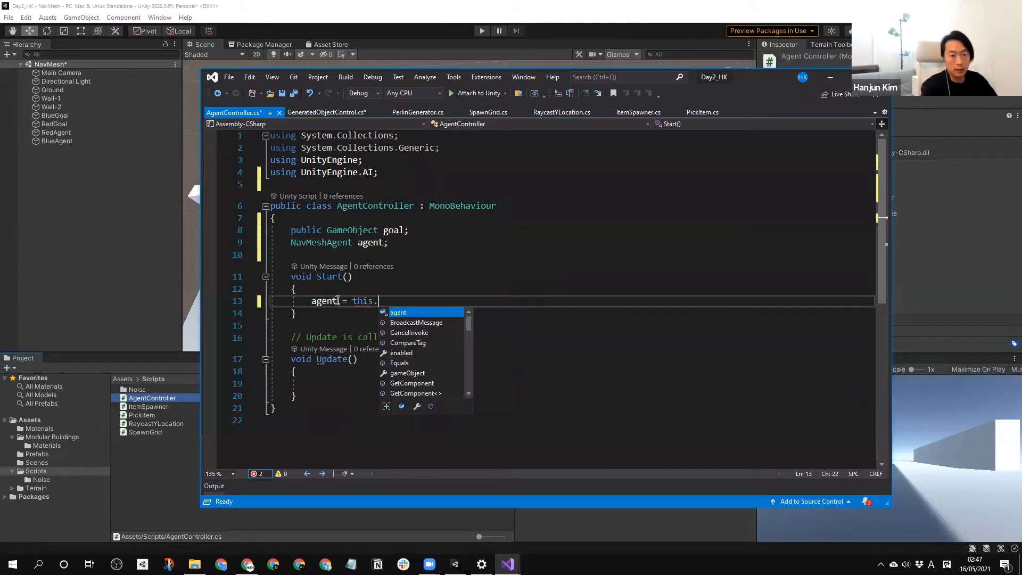
pyautogui.write('GetComponent')
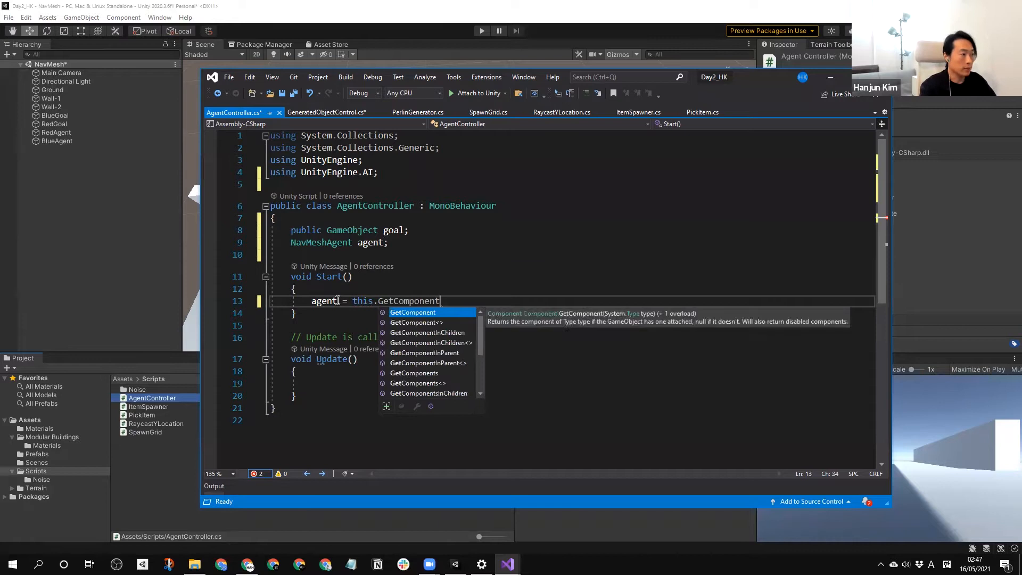
pyautogui.write('<')
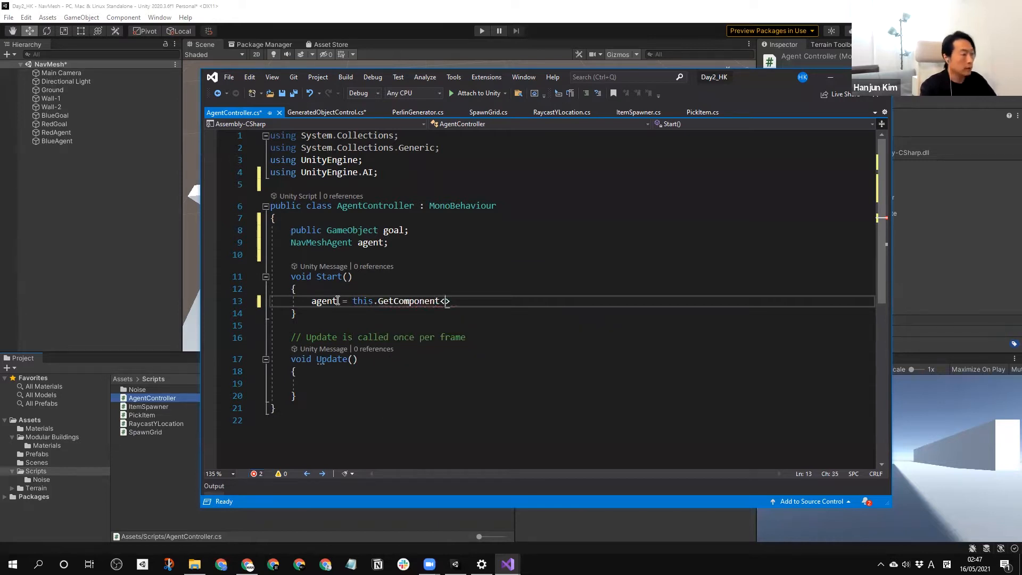
pyautogui.write('N')
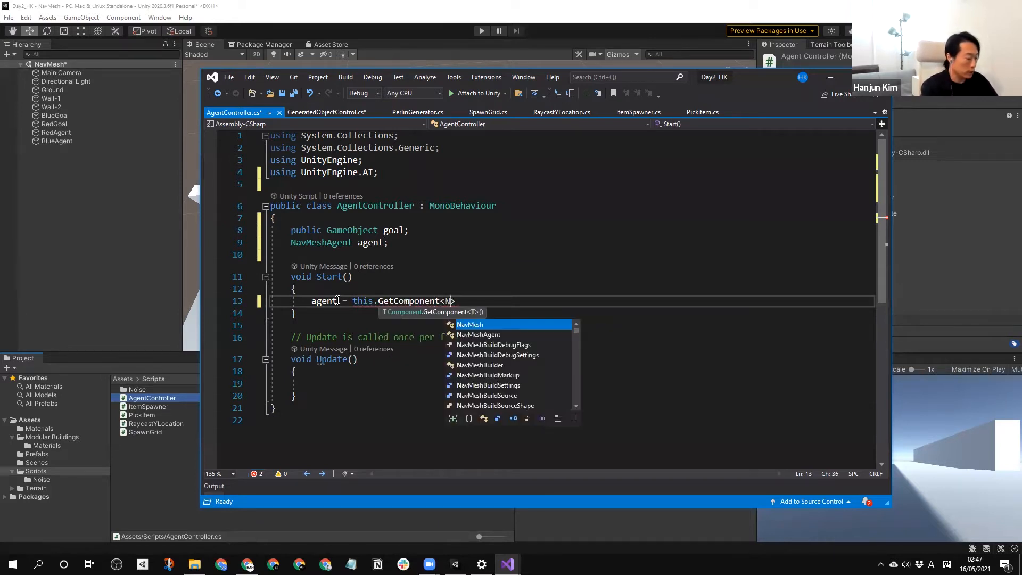
pyautogui.write('avMeshA')
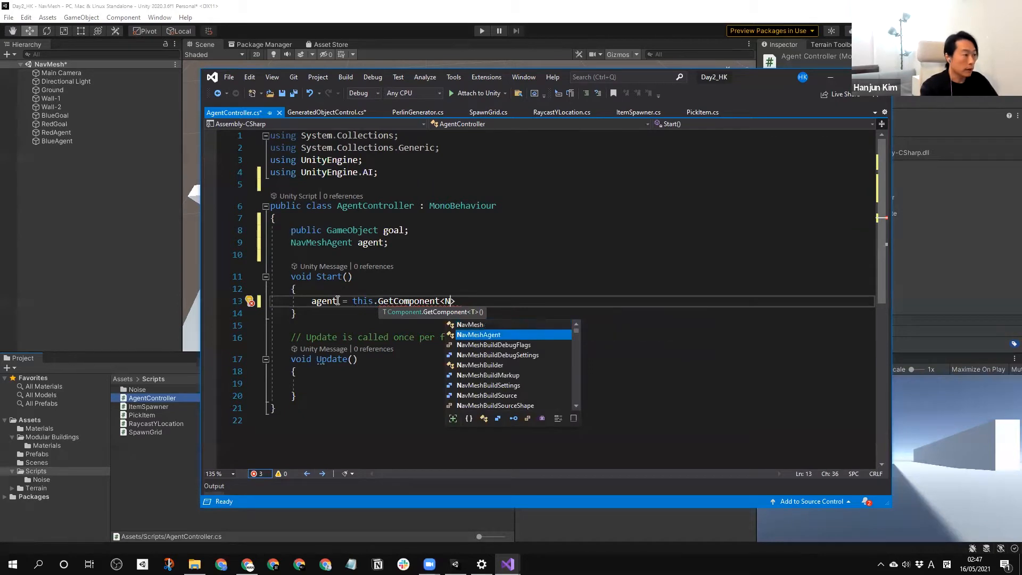
pyautogui.press('Tab')
pyautogui.write('>')
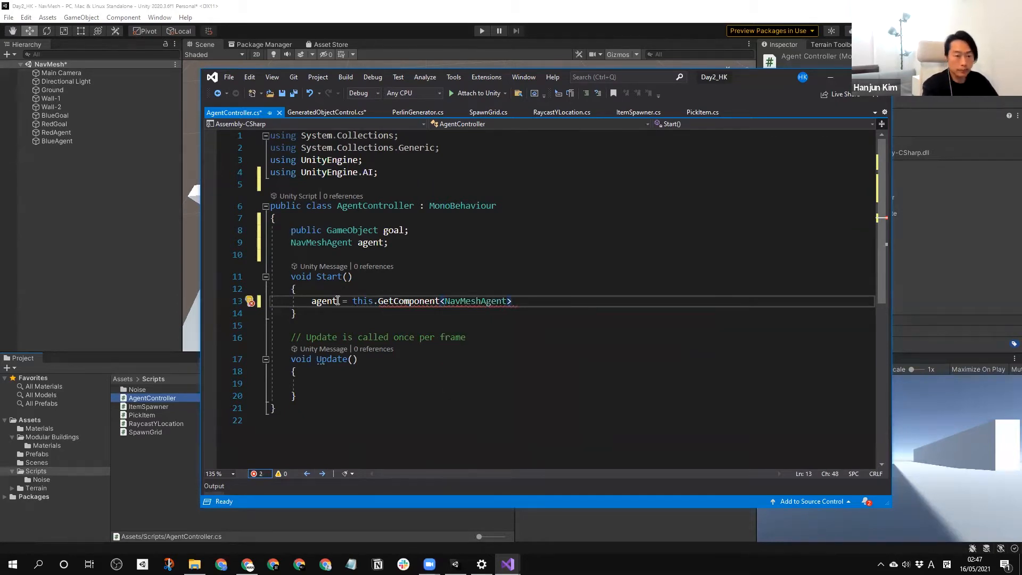
pyautogui.write('();')
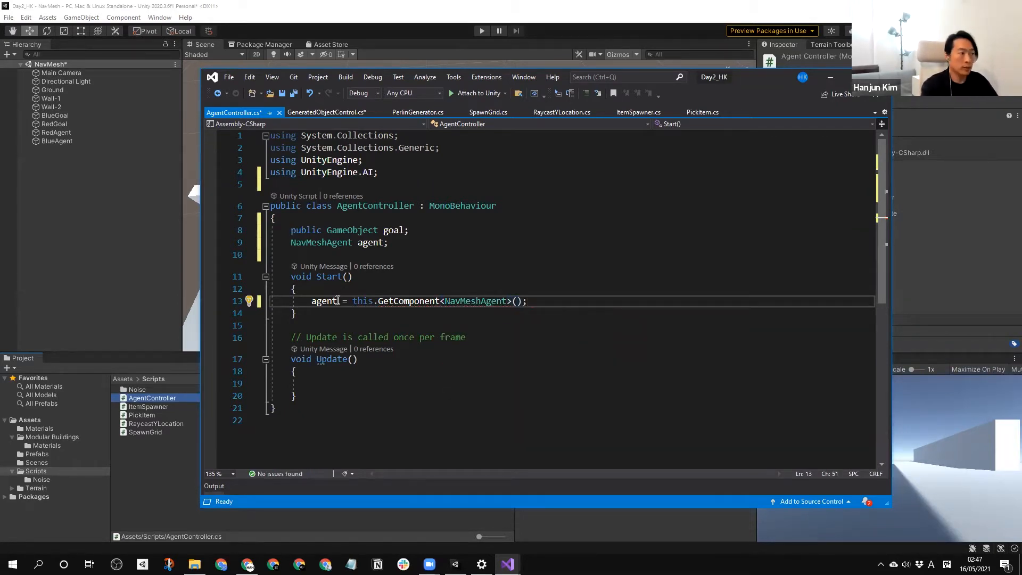
# - Add "agent.SetDestination(goal.transform.position);" as the next line of the Start method
pyautogui.press('Return')
pyautogui.write('aget')
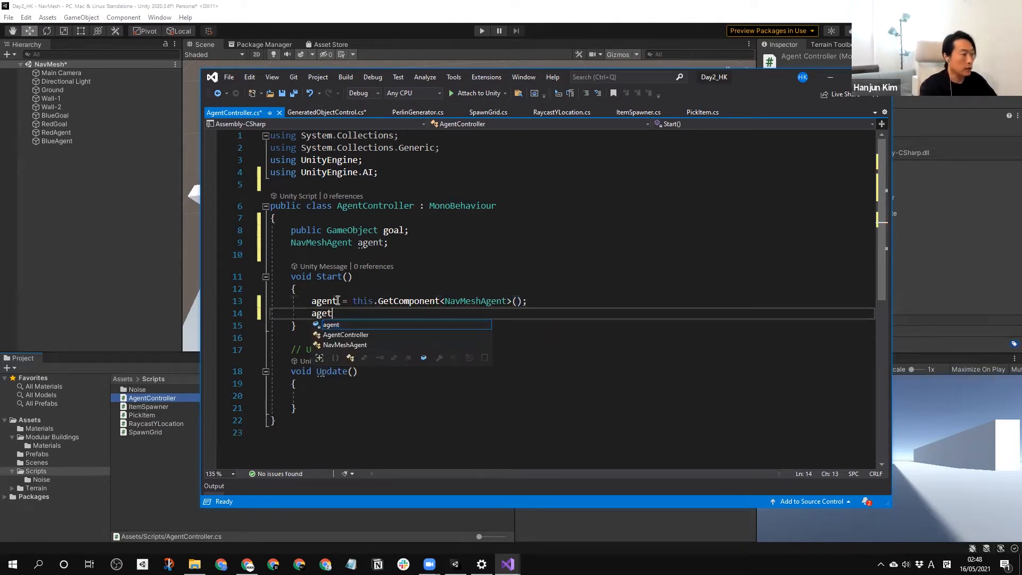
pyautogui.press('Escape')
pyautogui.press('BackSpace')
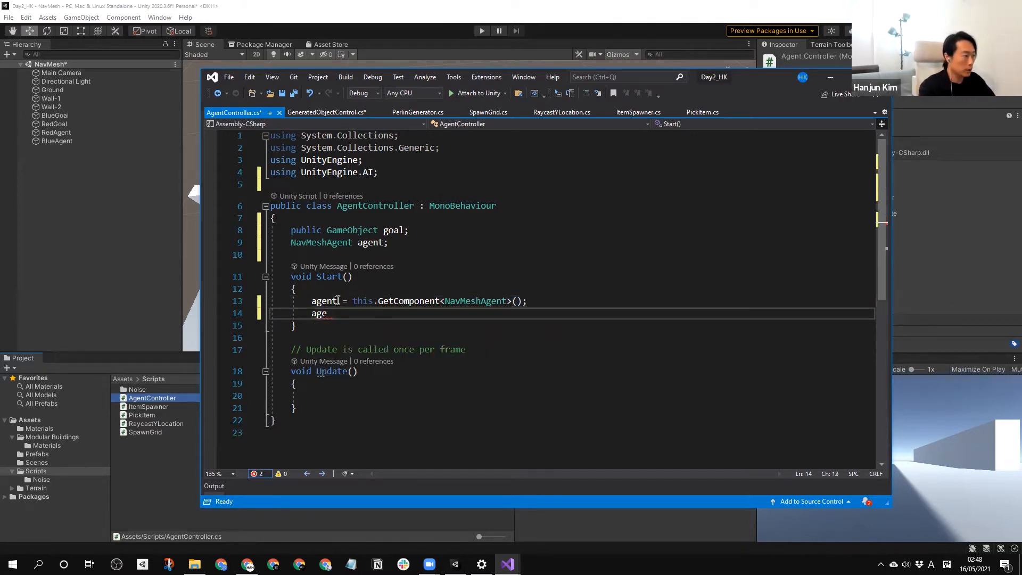
pyautogui.press('BackSpace')
pyautogui.write('agent')
pyautogui.press('Escape')
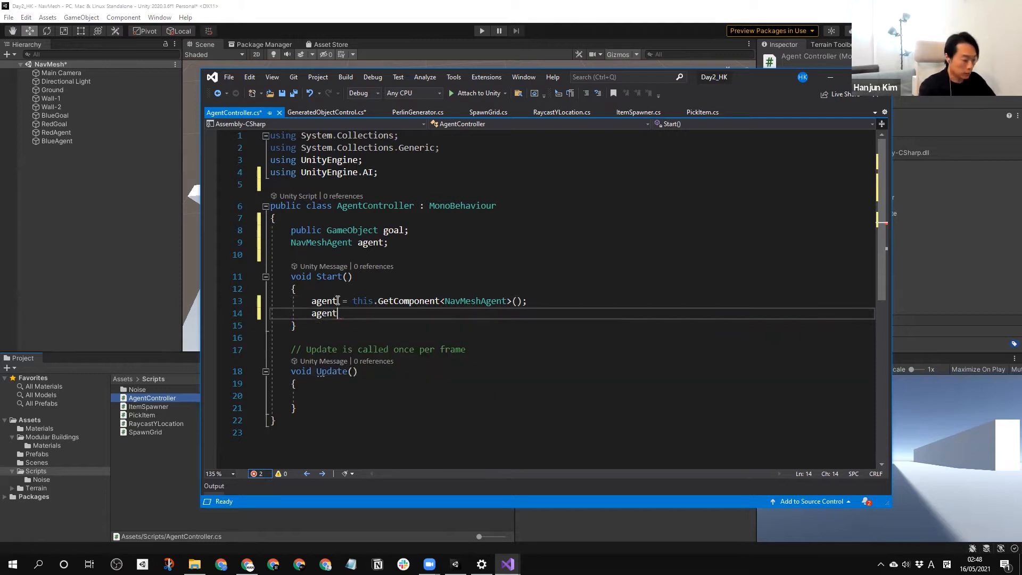
pyautogui.write('.')
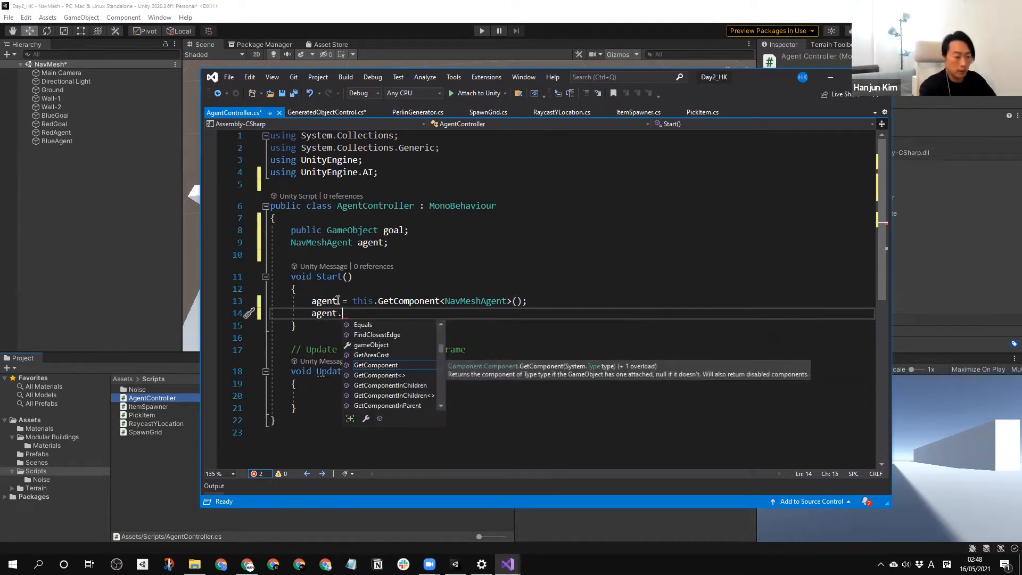
pyautogui.write('Set')
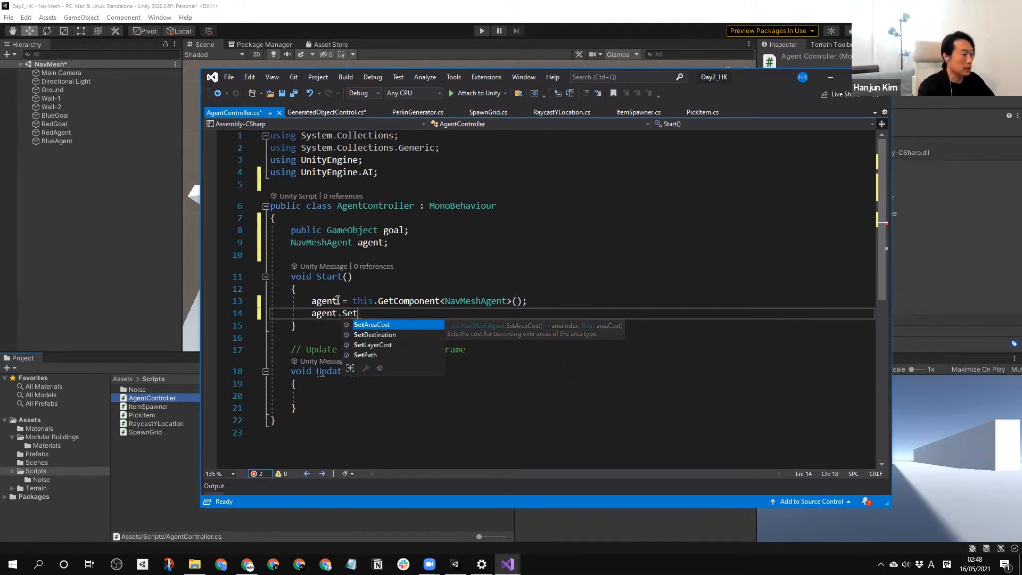
pyautogui.write('Destination(go')
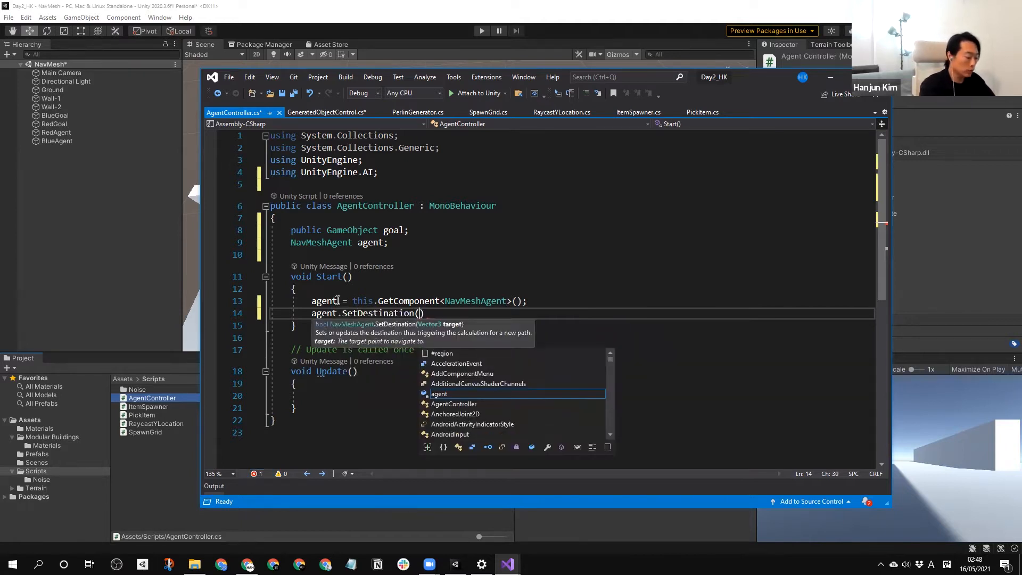
pyautogui.write('al')
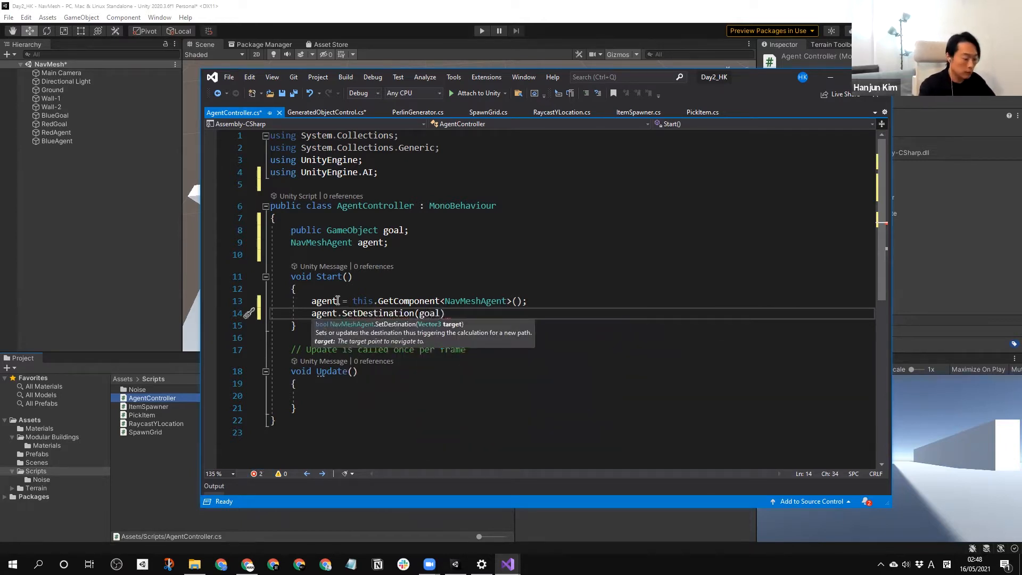
pyautogui.write('.transform.')
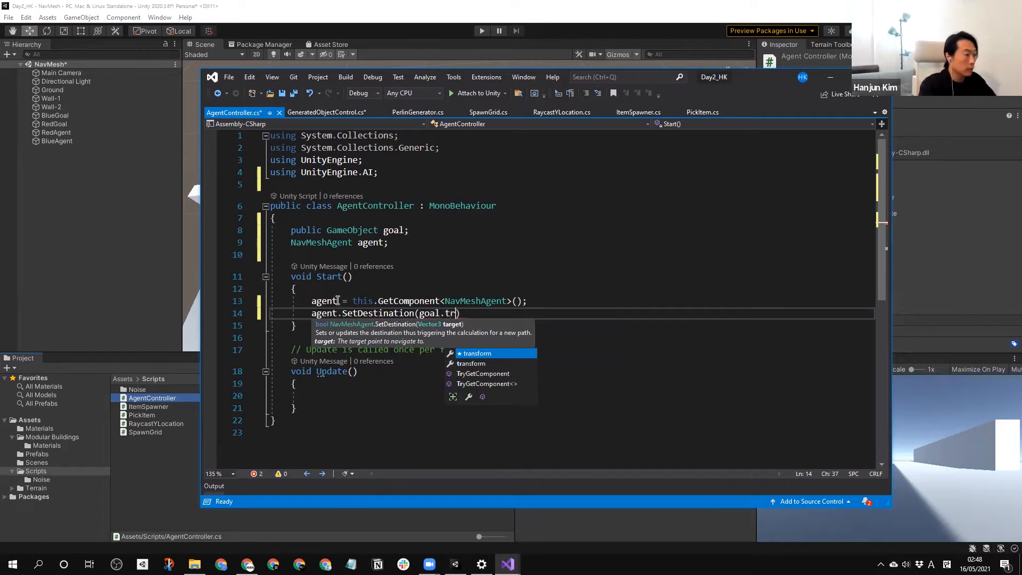
pyautogui.write('position);')
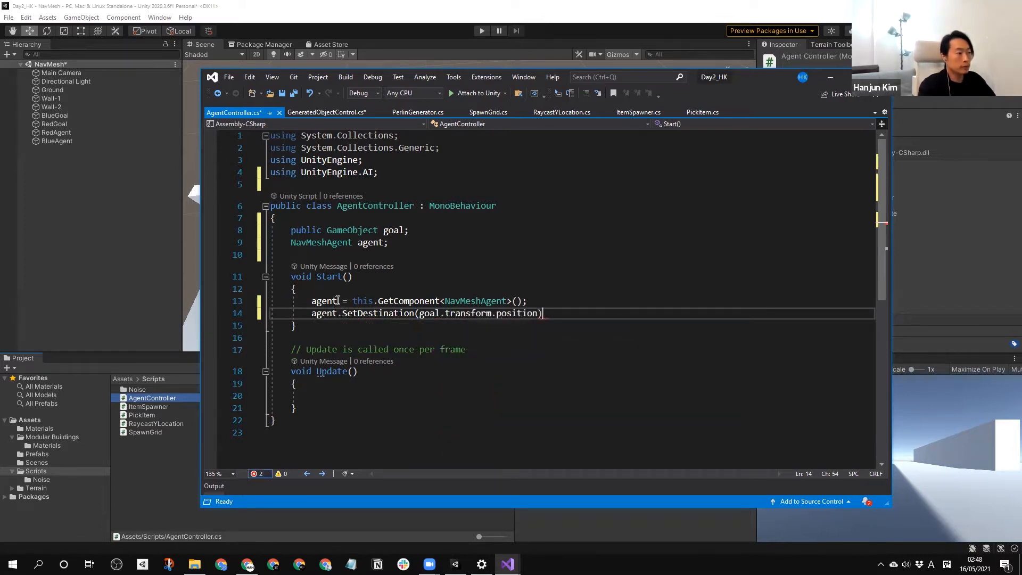
# - Delete the unused Update method together with its comment from the AgentController class
pyautogui.click(296, 384)
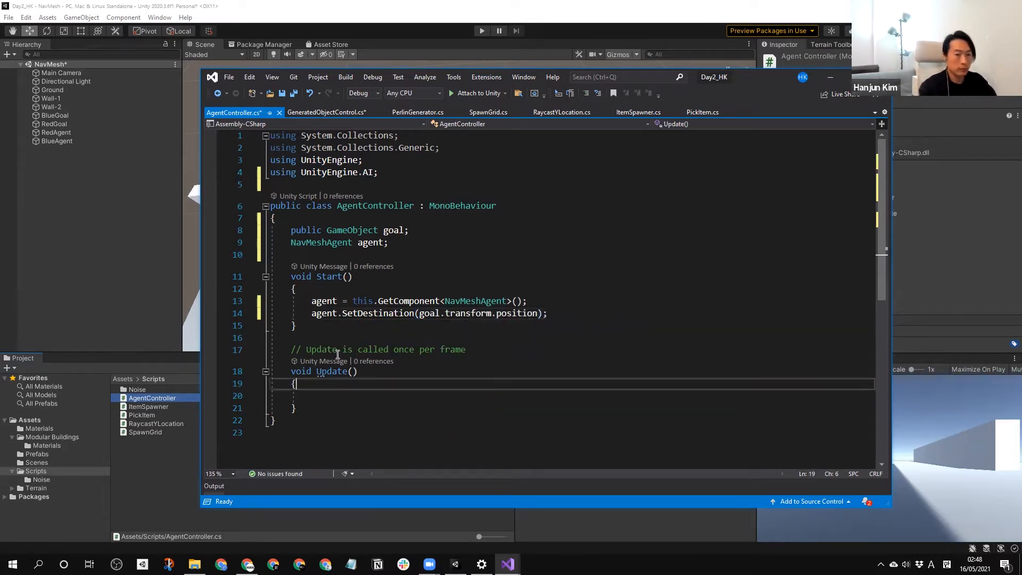
pyautogui.moveTo(291, 349); pyautogui.dragTo(335, 404)
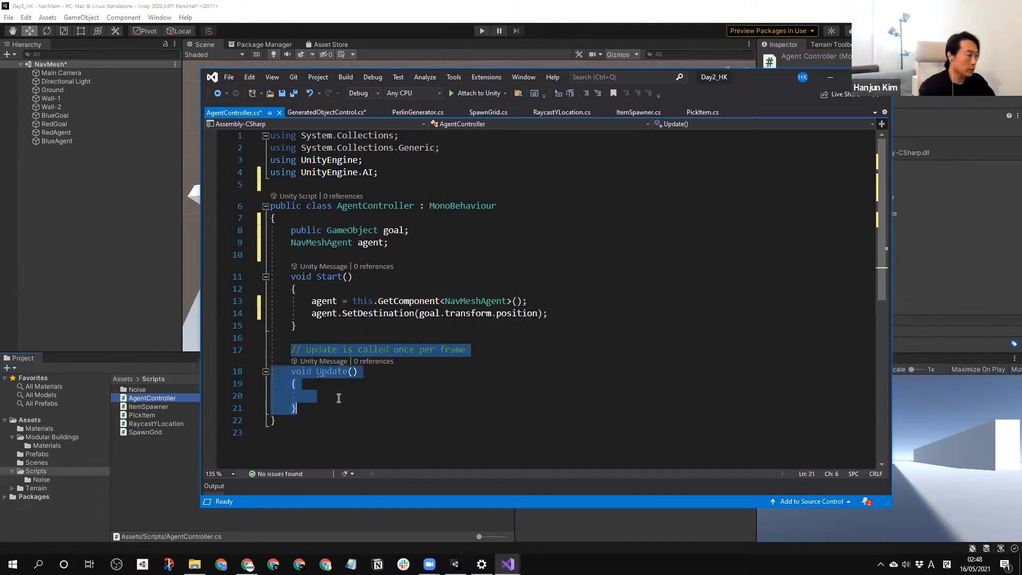
pyautogui.press('BackSpace')
pyautogui.click(433, 337)
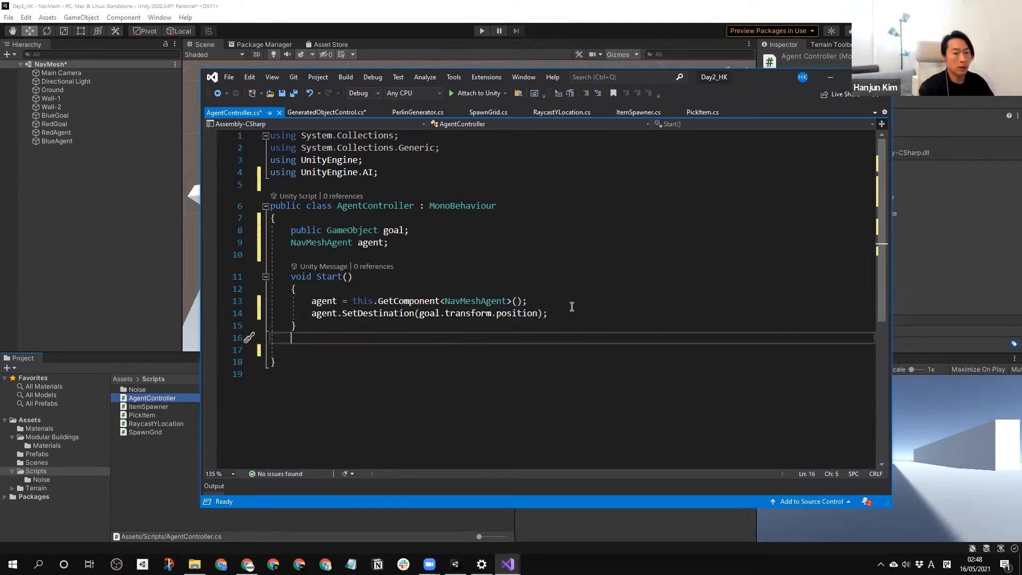
# - Save the AgentController script, switch to Unity and assign RedGoal as the Goal of RedAgent's Agent Controller
pyautogui.hotkey('ctrl', 's')
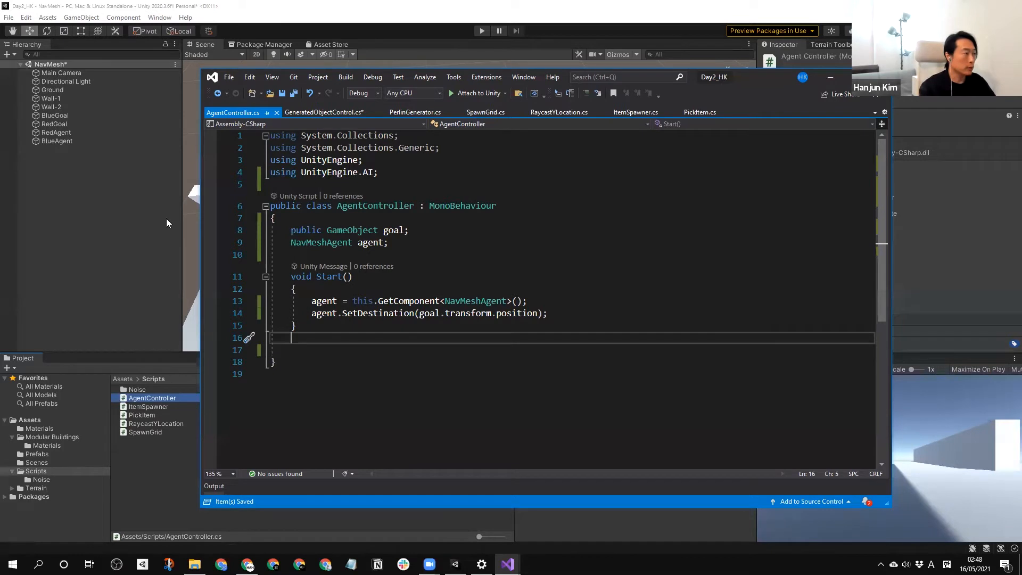
pyautogui.click(116, 219)
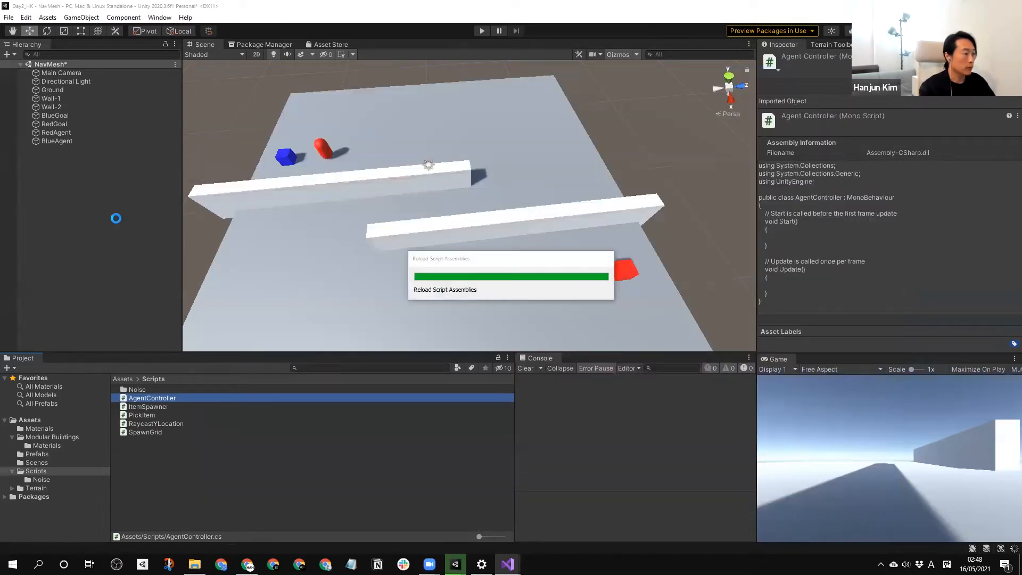
pyautogui.click(63, 132)
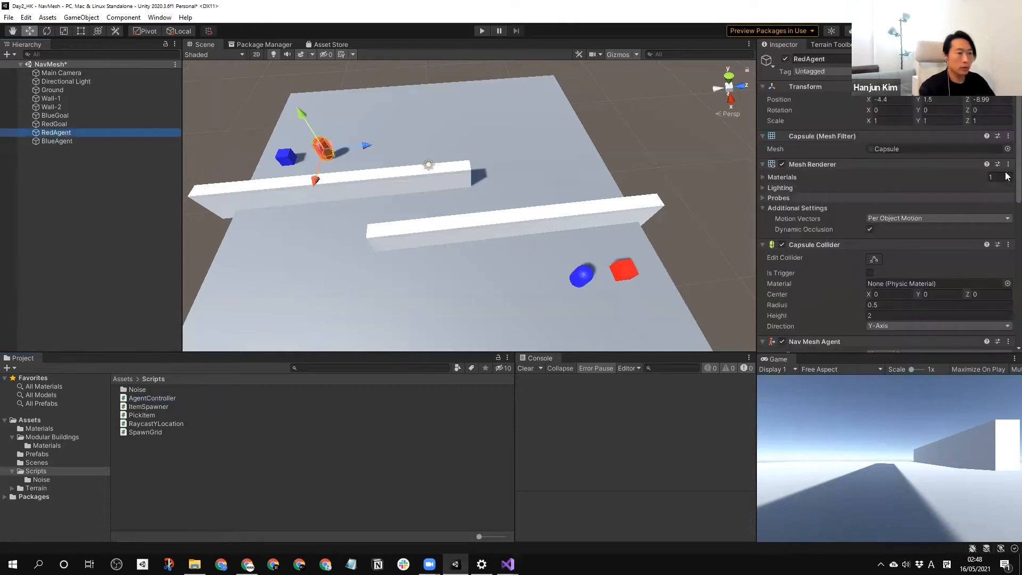
pyautogui.scroll(-10, 1005, 176)
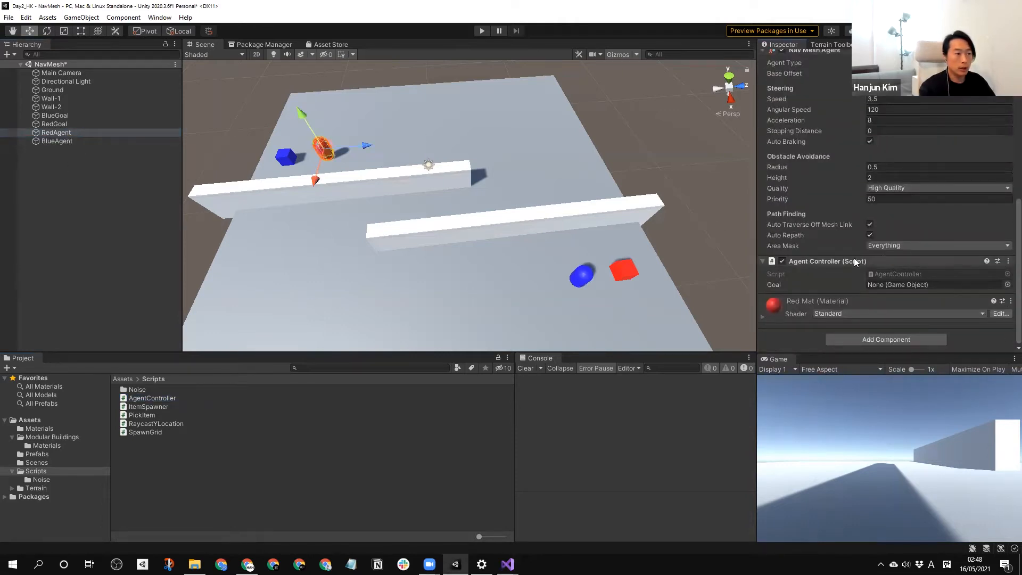
pyautogui.moveTo(43, 124); pyautogui.dragTo(894, 289)
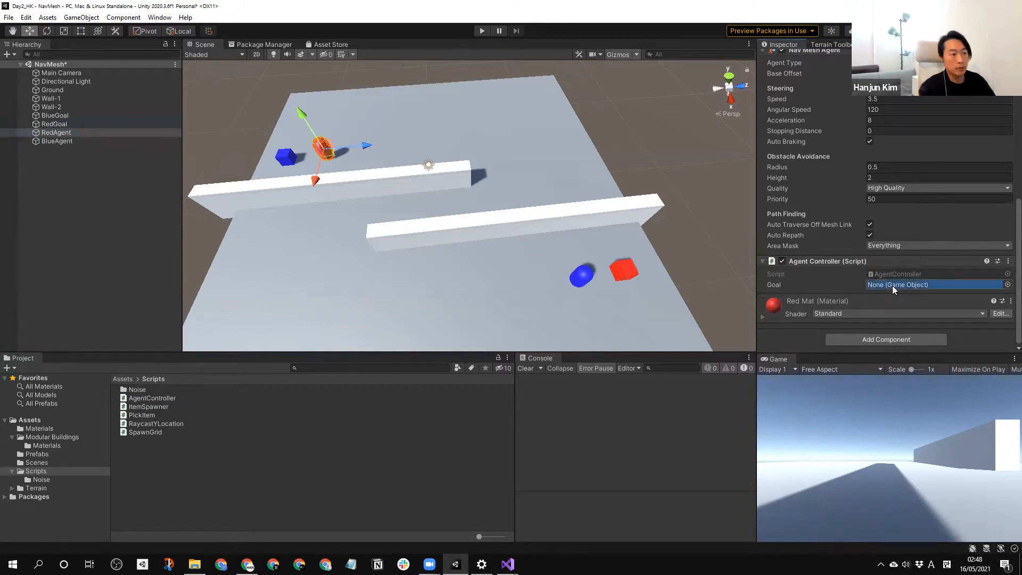
# - Assign BlueGoal as the Goal of BlueAgent's Agent Controller, then clear the selection
pyautogui.click(60, 139)
pyautogui.click(1005, 255)
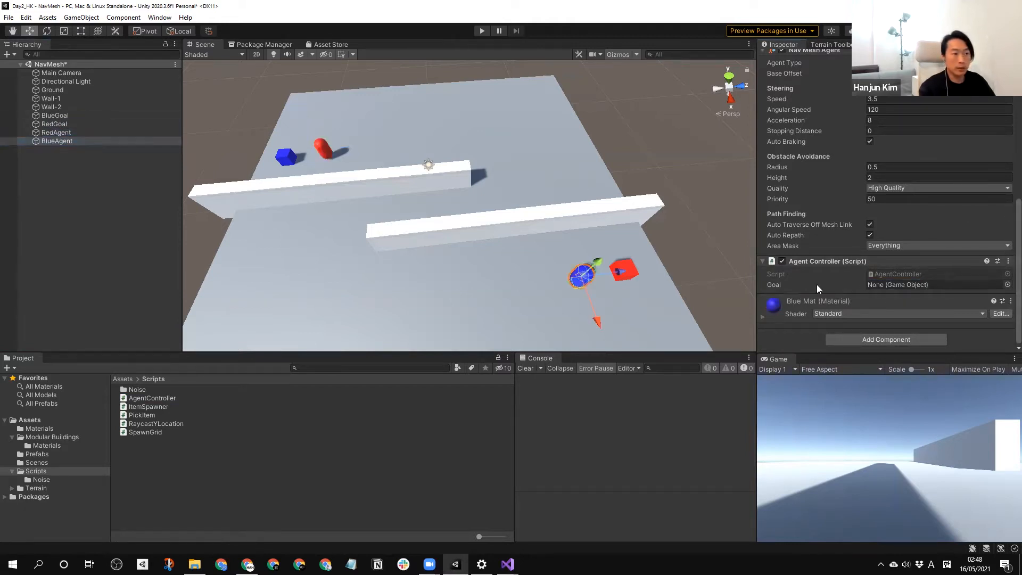
pyautogui.moveTo(53, 115); pyautogui.dragTo(908, 287)
pyautogui.click(78, 161)
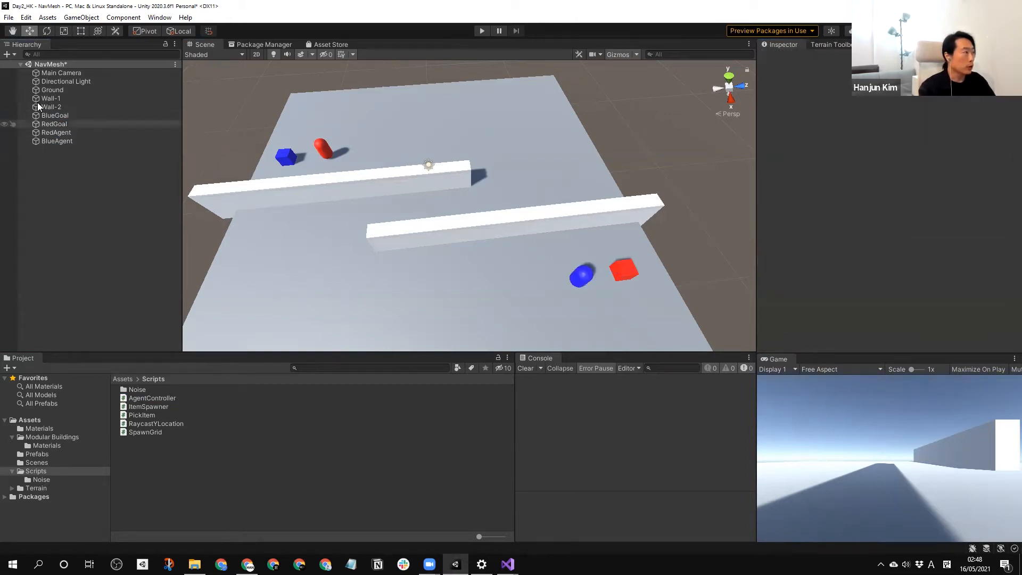
# - Mark the Ground, Wall-1 and Wall-2 objects together as Static
pyautogui.click(49, 90)
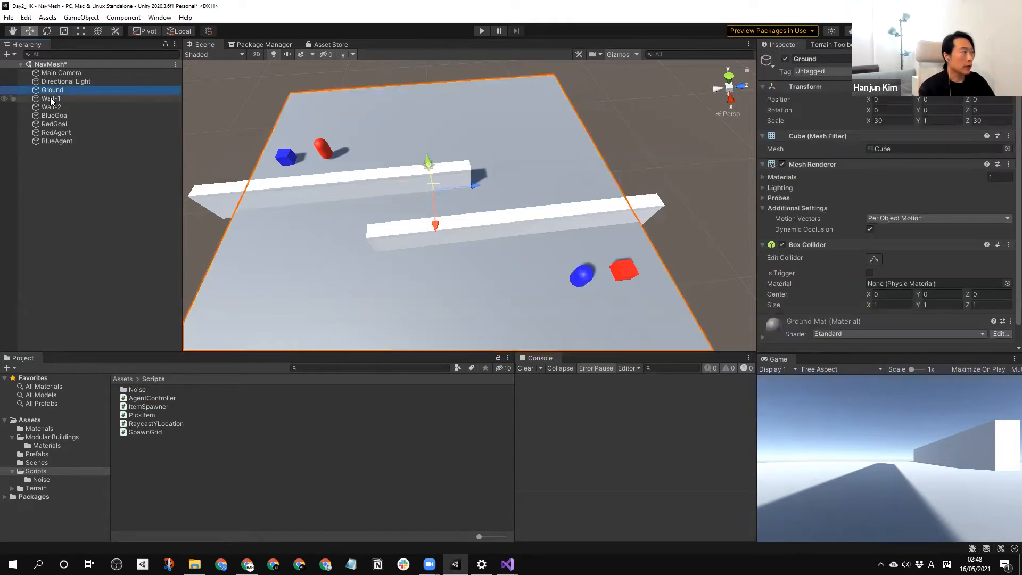
pyautogui.keyDown('shift'); pyautogui.click(50, 106); pyautogui.keyUp('shift')
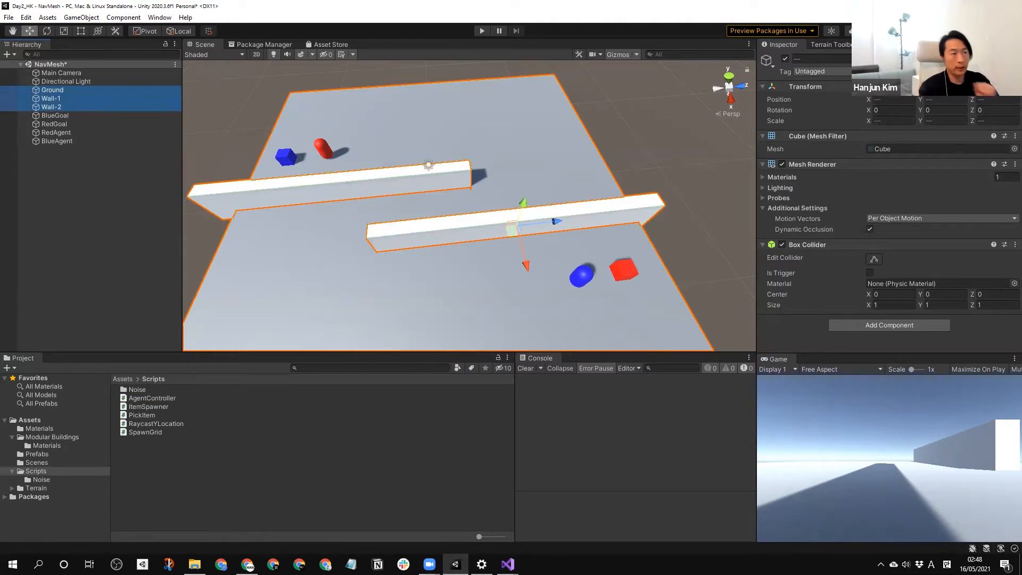
pyautogui.click(985, 59)
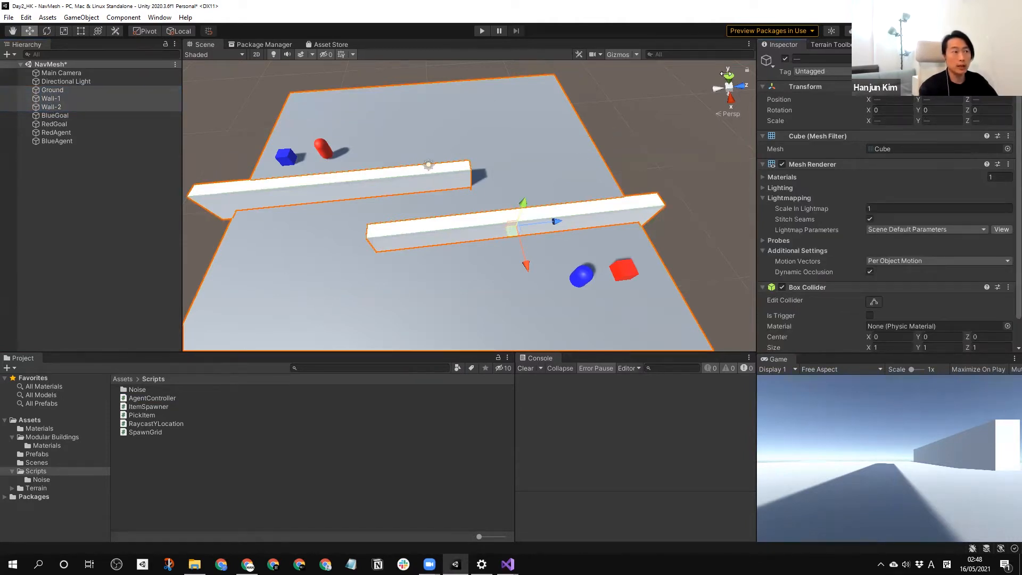
# - Open the AI Navigation window and bake the NavMesh for the ground and both walls
pyautogui.click(156, 17)
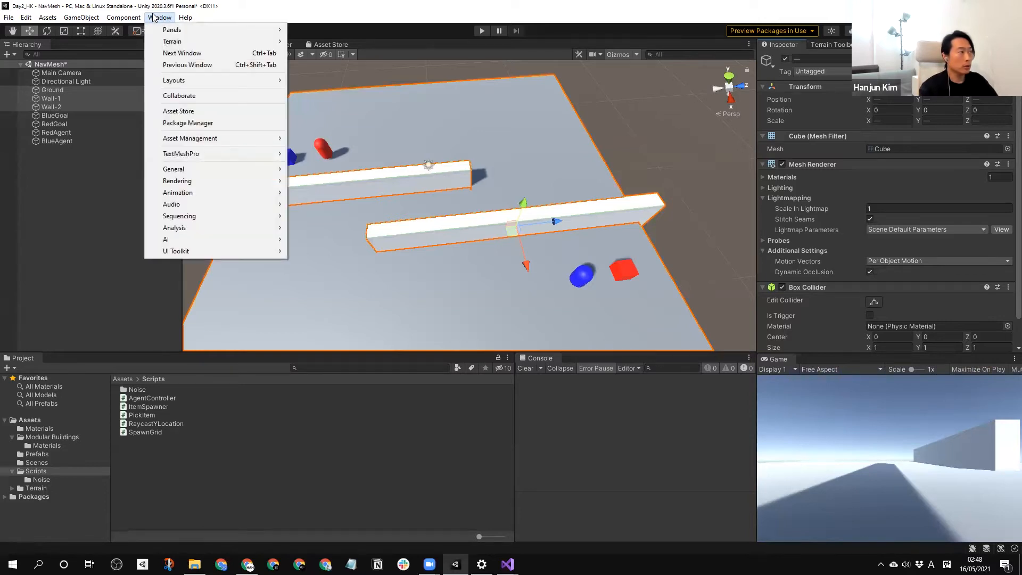
pyautogui.moveTo(174, 43)
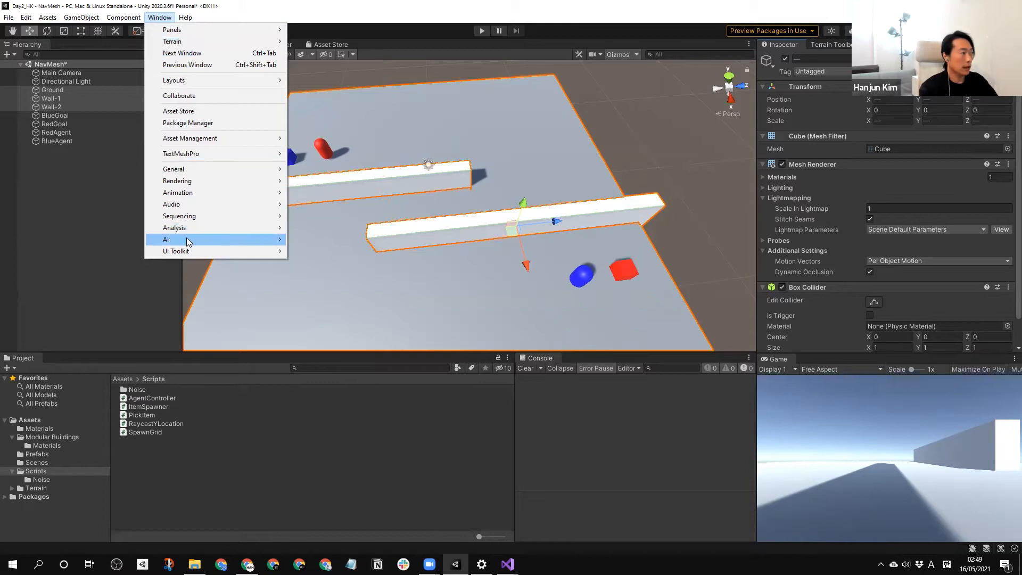
pyautogui.moveTo(187, 239)
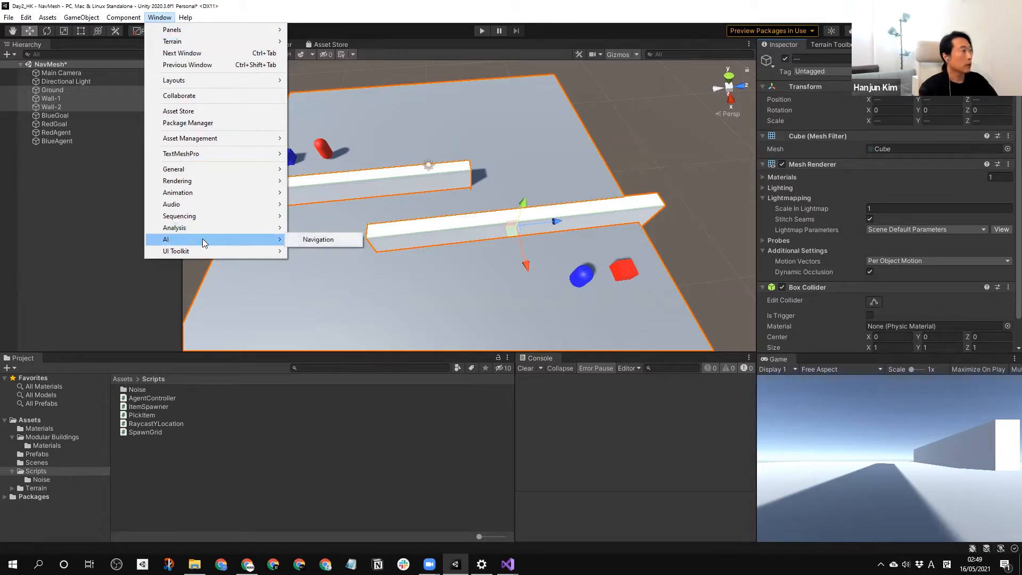
pyautogui.click(320, 240)
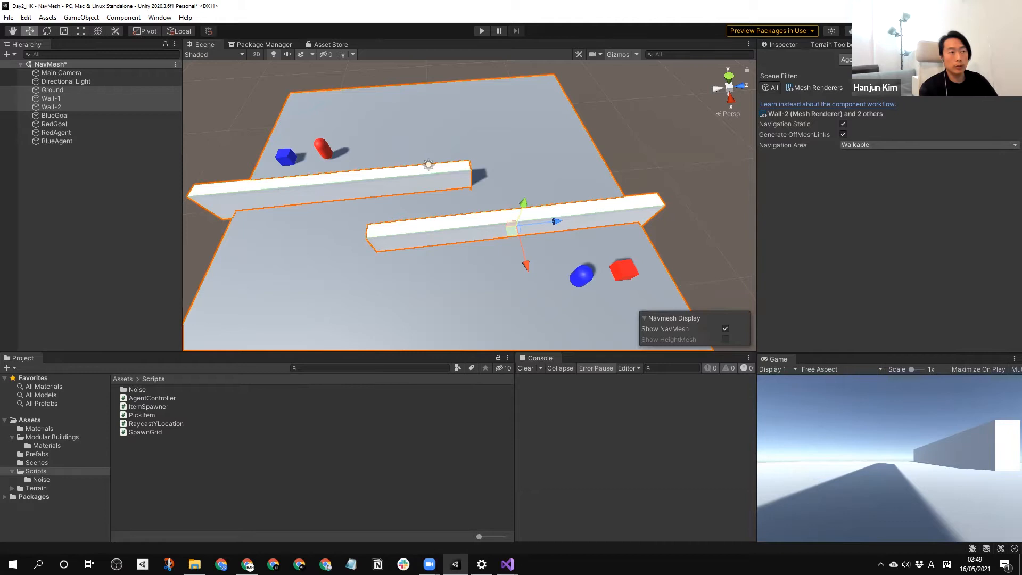
pyautogui.click(951, 59)
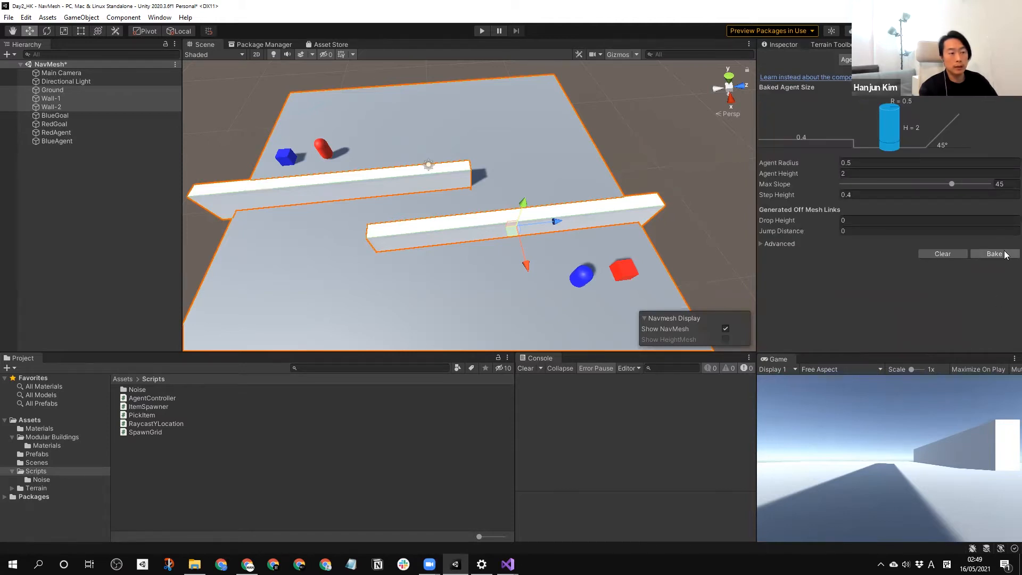
pyautogui.click(1004, 255)
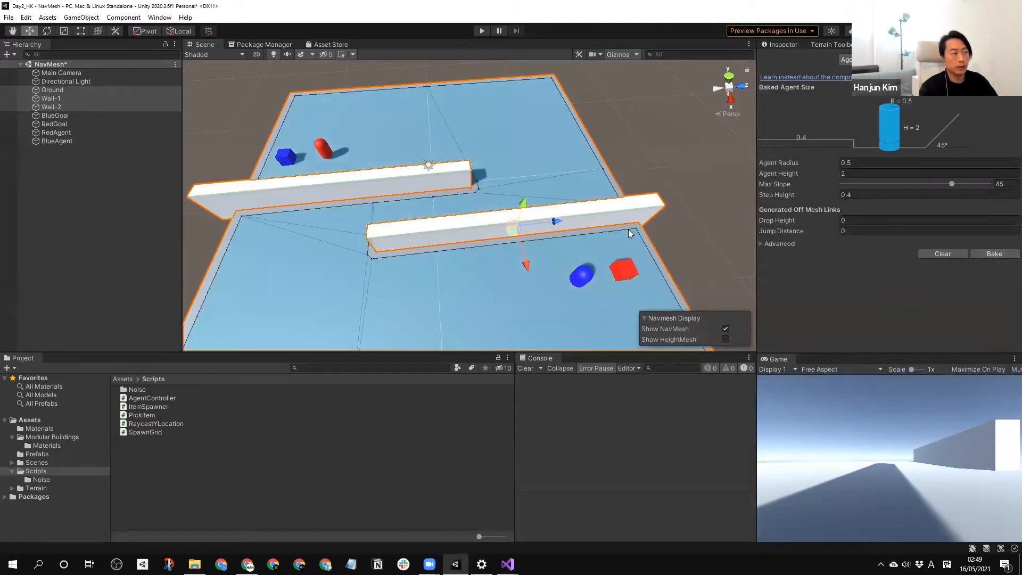
# - Examine the baked NavMesh on the ground and around the two walls from several angles
pyautogui.keyDown('alt'); pyautogui.moveTo(564, 213); pyautogui.dragTo(551, 174); pyautogui.keyUp('alt')
pyautogui.keyDown('alt'); pyautogui.moveTo(341, 211); pyautogui.dragTo(583, 156); pyautogui.keyUp('alt')
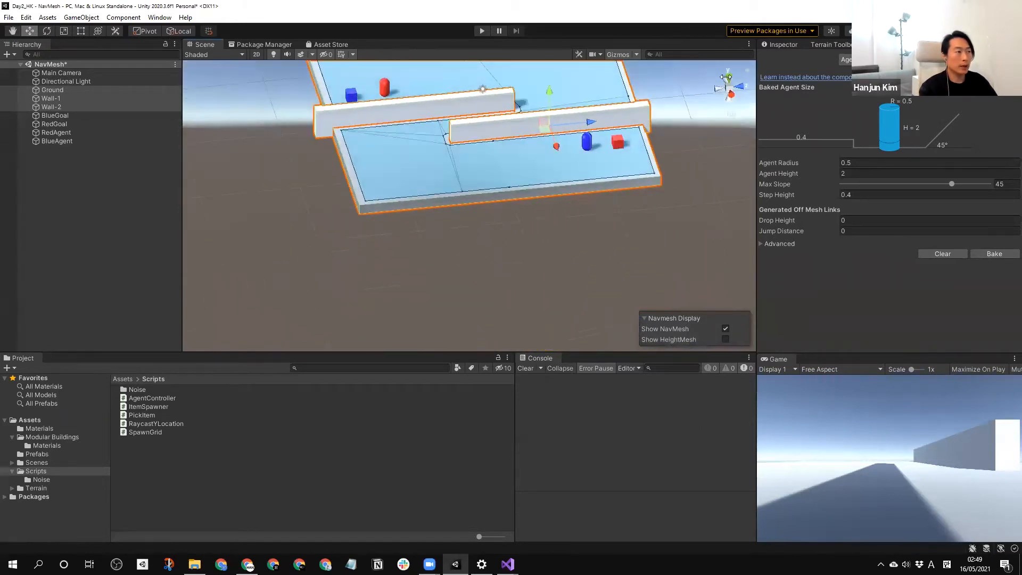
pyautogui.click(728, 113)
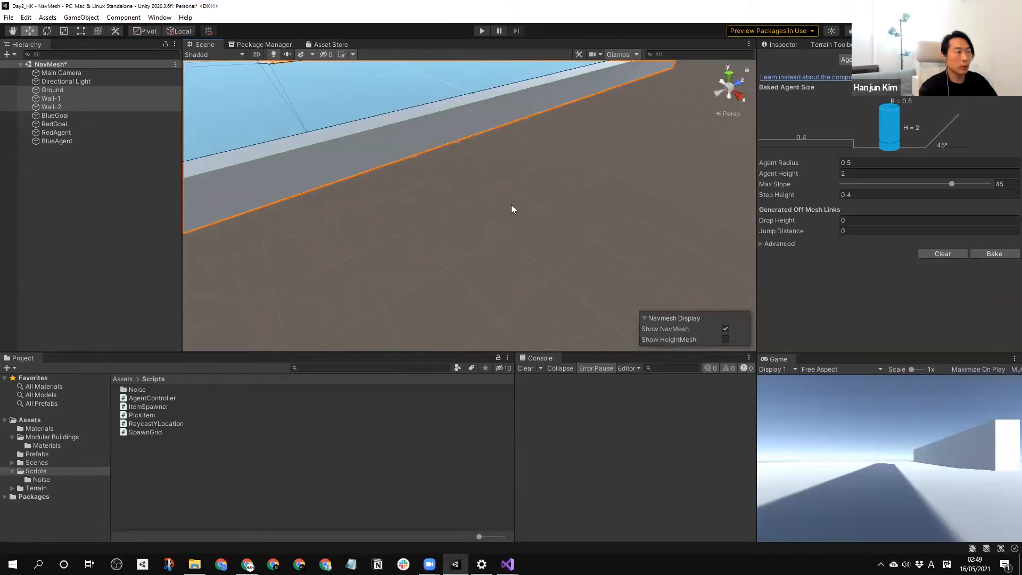
pyautogui.scroll(-5, 510, 197)
pyautogui.keyDown('alt'); pyautogui.moveTo(564, 205); pyautogui.dragTo(500, 229); pyautogui.keyUp('alt')
pyautogui.click(501, 229)
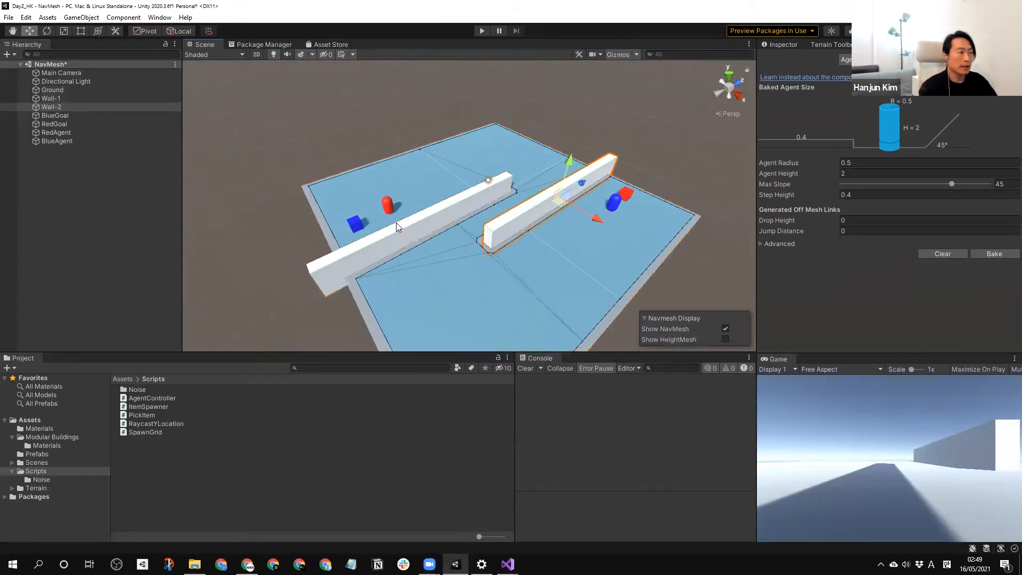
pyautogui.keyDown('ctrl'); pyautogui.click(395, 233); pyautogui.keyUp('ctrl')
pyautogui.scroll(2, 504, 229)
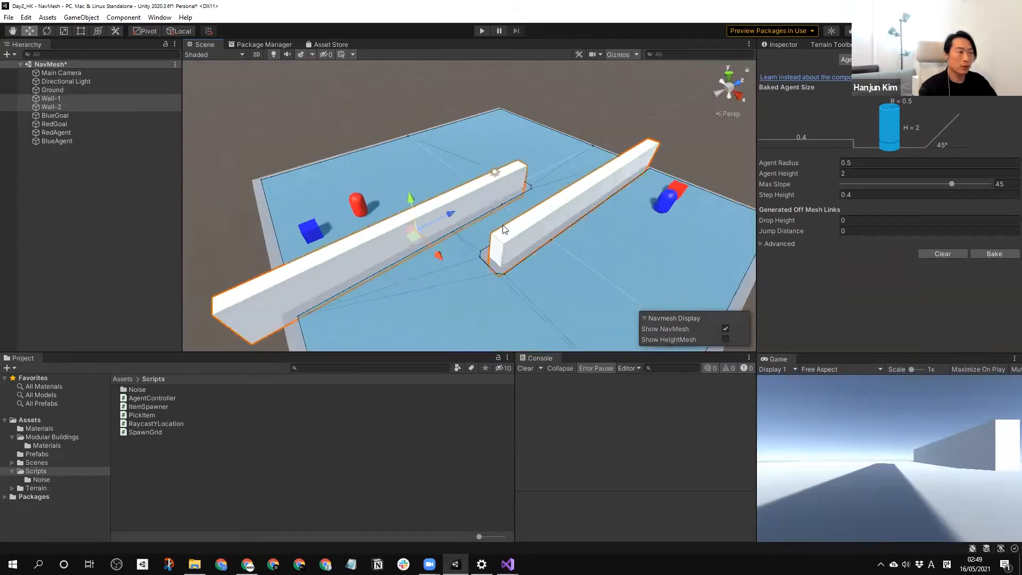
pyautogui.scroll(5, 503, 229)
pyautogui.scroll(-4, 534, 241)
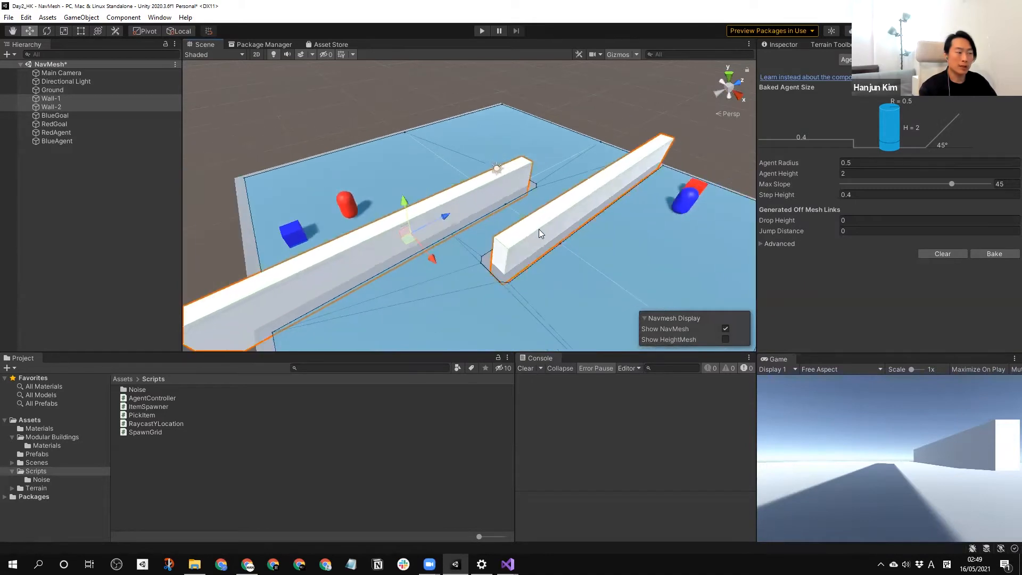
pyautogui.scroll(-5, 539, 229)
pyautogui.click(524, 203)
pyautogui.click(580, 203)
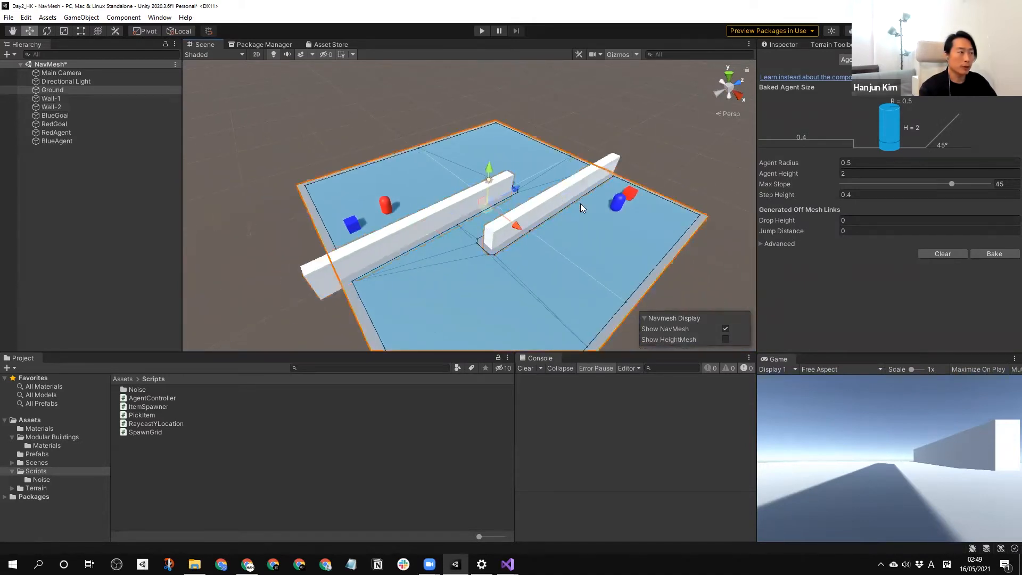
# - Scale Wall-2 up along its X axis into a much thicker block
pyautogui.click(531, 205)
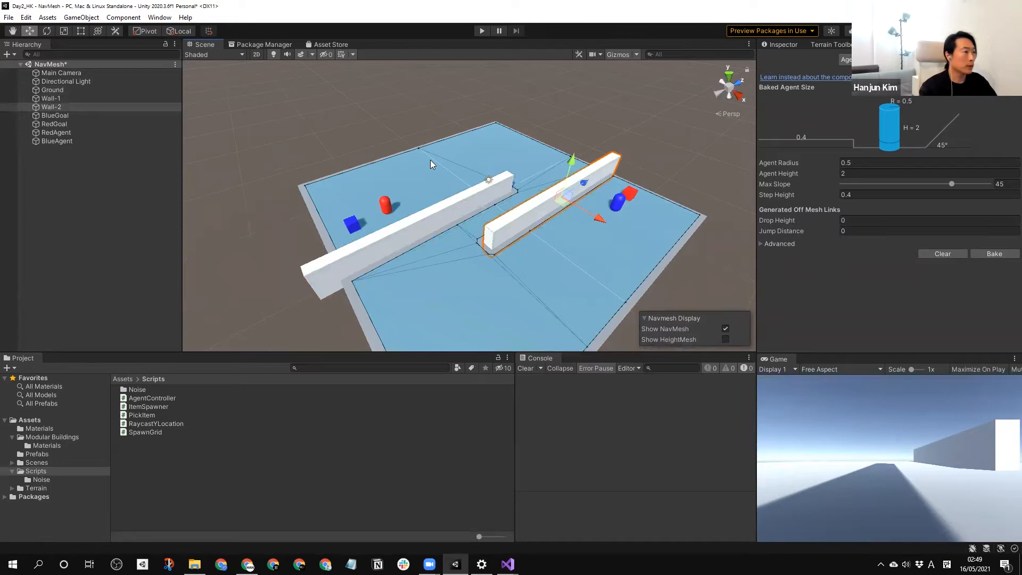
pyautogui.press('e')
pyautogui.press('r')
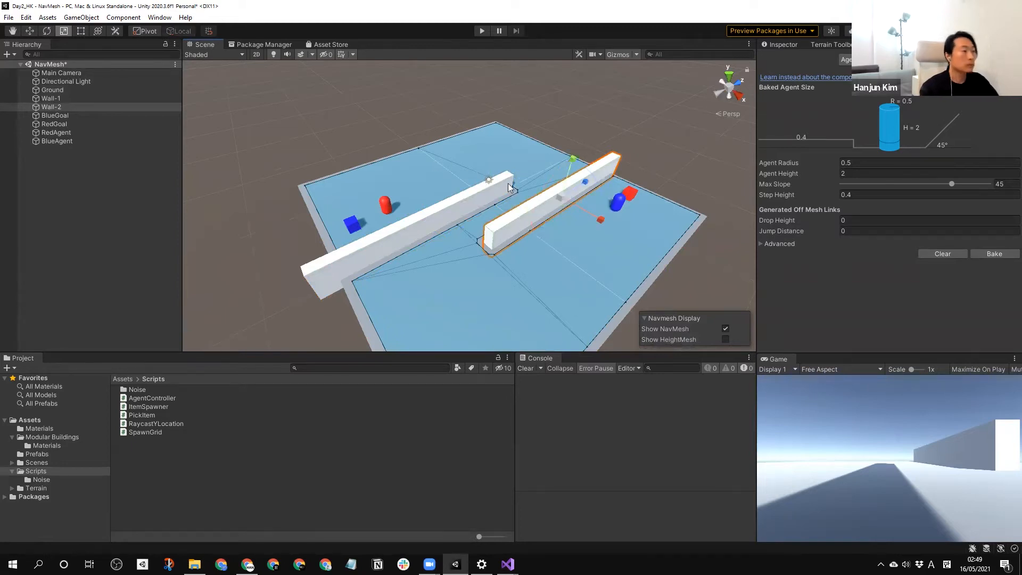
pyautogui.moveTo(601, 219); pyautogui.dragTo(807, 313)
# - Select the Ground and both walls and rebake the NavMesh with the thickened Wall-2
pyautogui.click(459, 245)
pyautogui.keyDown('shift'); pyautogui.click(532, 234); pyautogui.keyUp('shift')
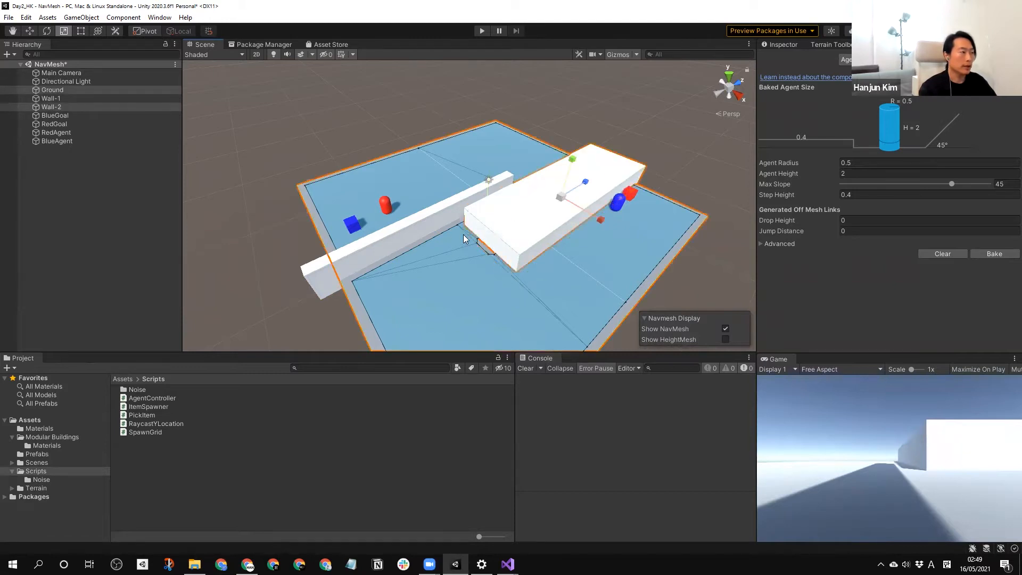
pyautogui.press('q')
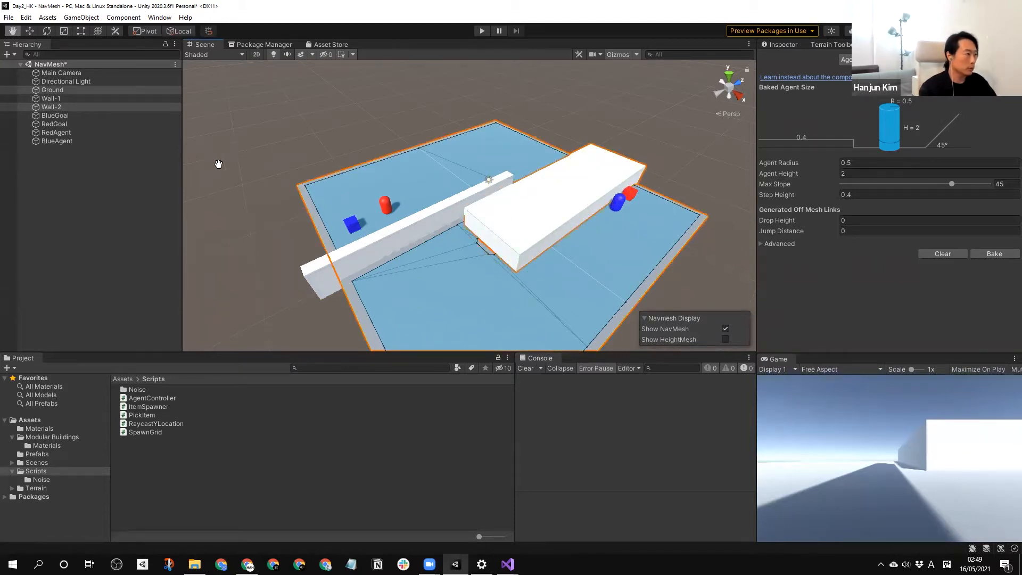
pyautogui.click(26, 30)
pyautogui.click(415, 232)
pyautogui.keyDown('shift'); pyautogui.click(482, 235); pyautogui.keyUp('shift')
pyautogui.keyDown('shift'); pyautogui.click(464, 295); pyautogui.keyUp('shift')
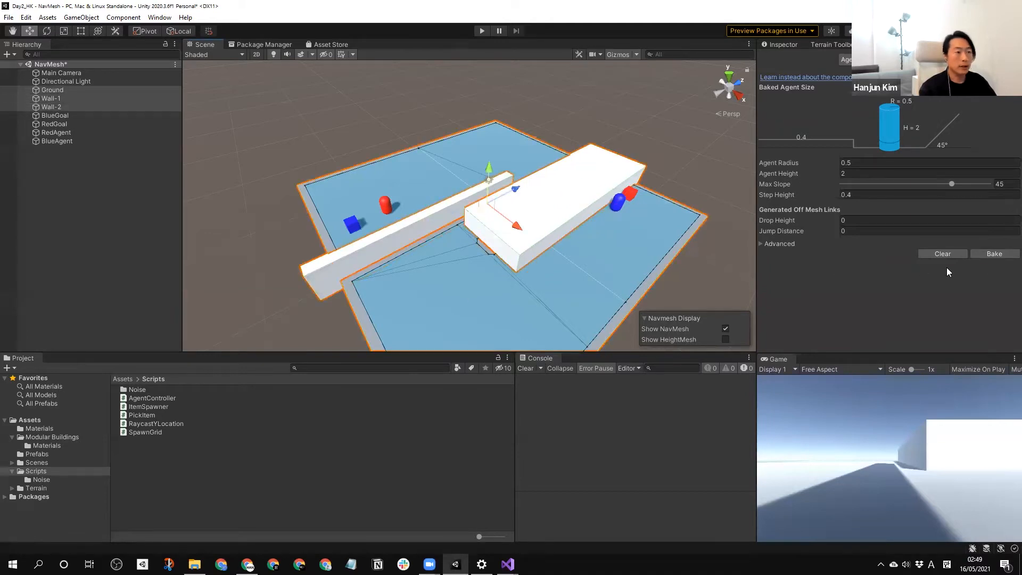
pyautogui.click(994, 253)
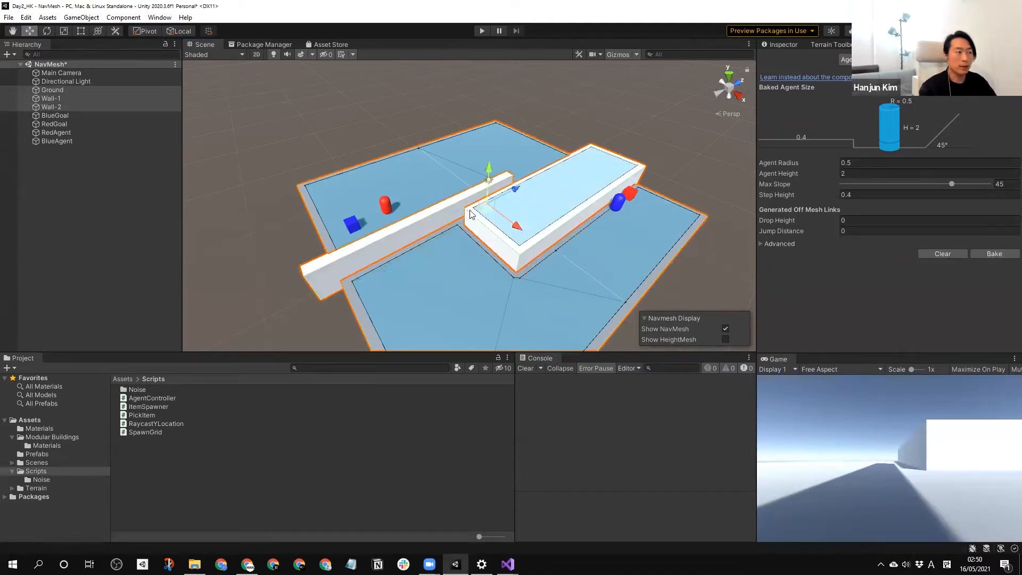
# - Set the Navigation Area of Wall-1 and Wall-2 to Not Walkable
pyautogui.moveTo(631, 218); pyautogui.dragTo(572, 189, button='right')
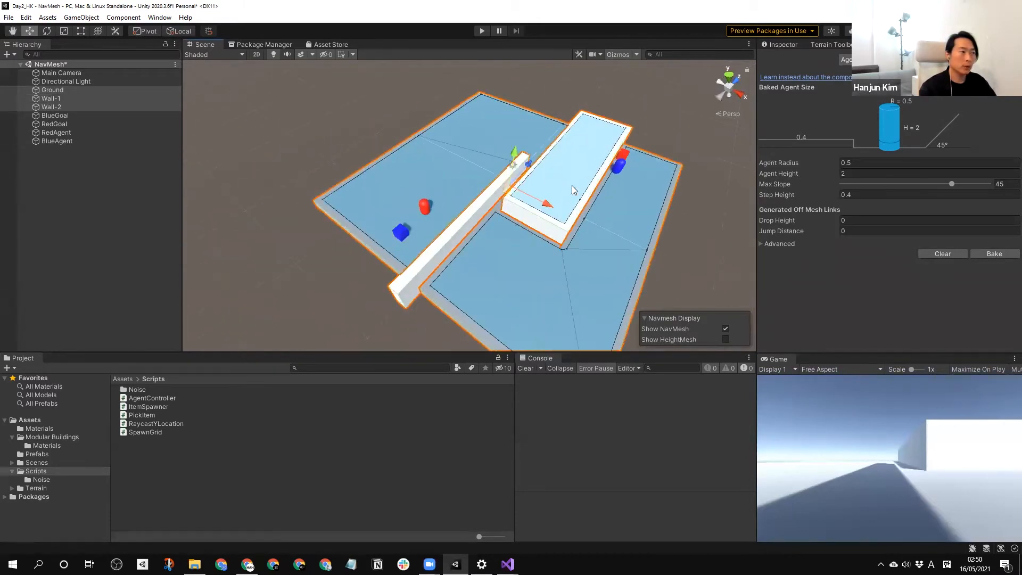
pyautogui.click(572, 185)
pyautogui.click(564, 186)
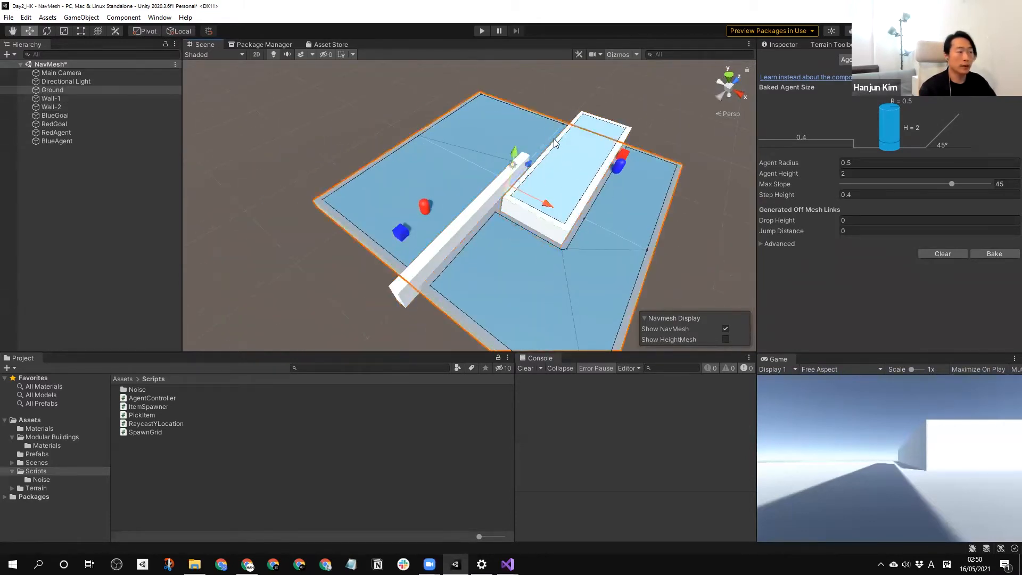
pyautogui.click(720, 107)
pyautogui.click(605, 130)
pyautogui.keyDown('shift'); pyautogui.click(499, 183); pyautogui.keyUp('shift')
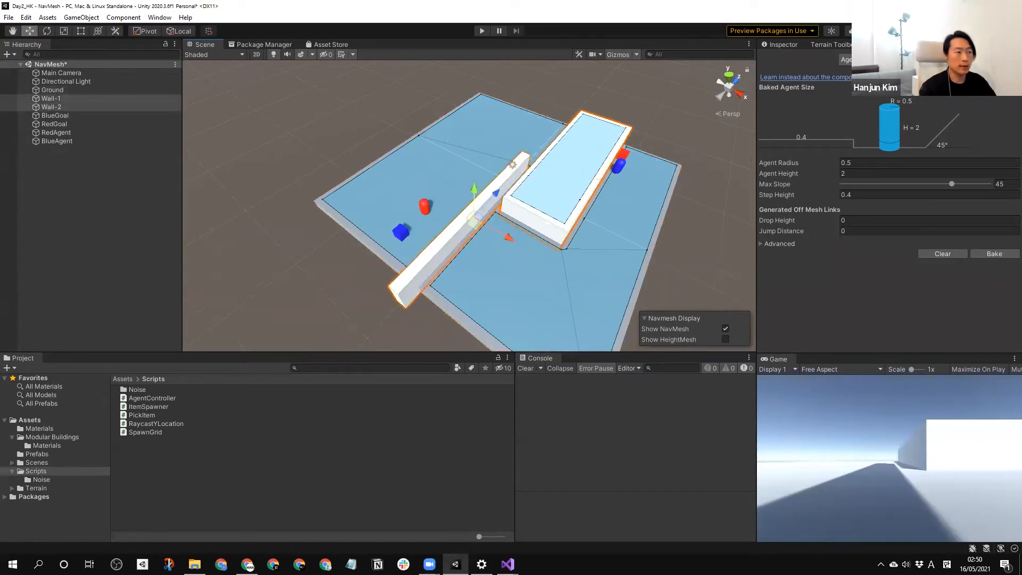
pyautogui.click(927, 59)
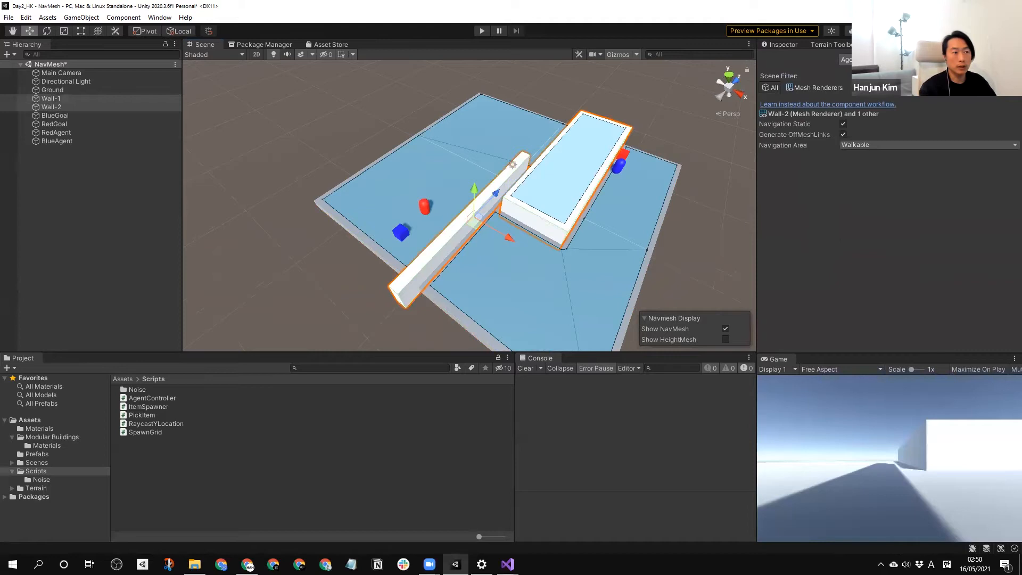
pyautogui.click(858, 144)
pyautogui.click(891, 165)
# - Scale Wall-2 down along its X axis to make it narrower
pyautogui.click(613, 90)
pyautogui.click(574, 152)
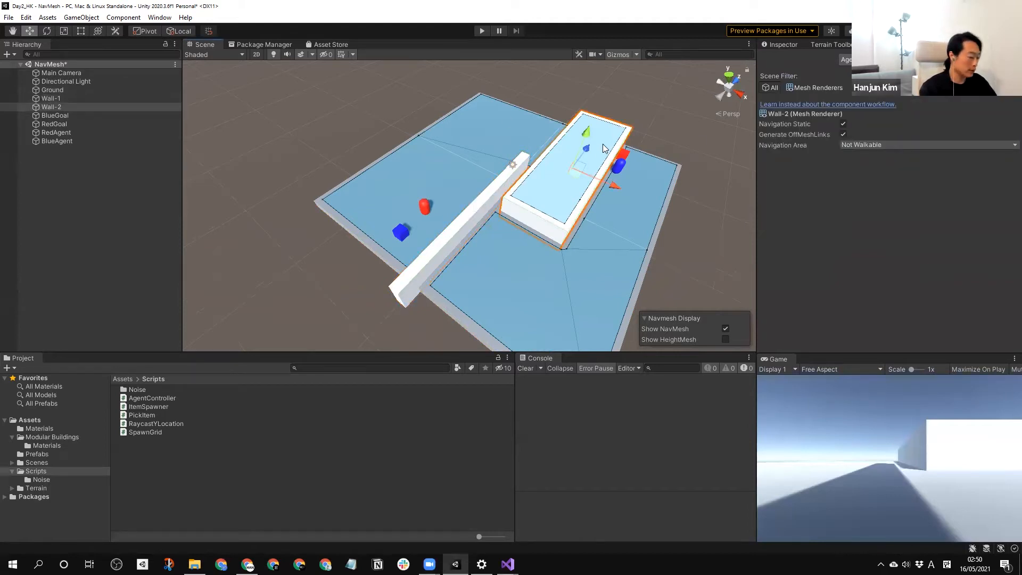
pyautogui.press('r')
pyautogui.moveTo(616, 190); pyautogui.dragTo(588, 186)
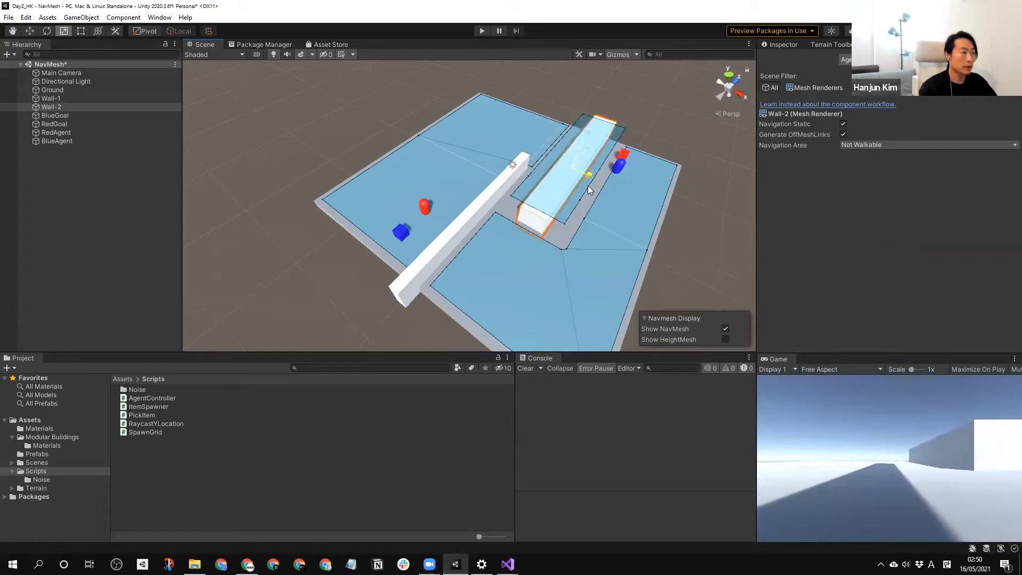
# - Move Wall-2 along its X axis away from Wall-1, toward the blue agent and red goal
pyautogui.click(701, 72)
pyautogui.click(575, 177)
pyautogui.press('w')
pyautogui.moveTo(612, 185); pyautogui.dragTo(629, 190)
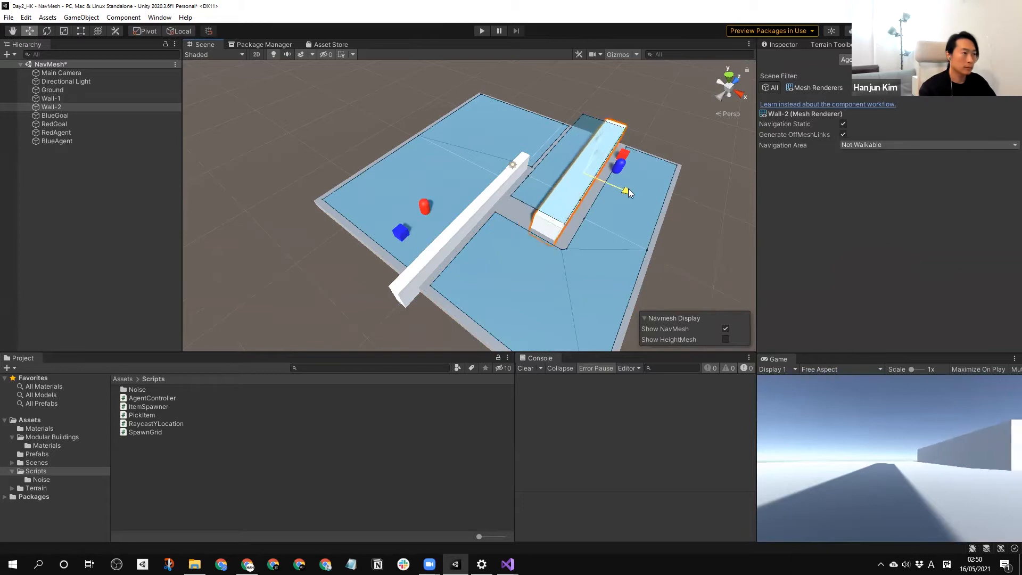
# - Select the Ground and both walls and rebake the NavMesh with the narrowed, repositioned Wall-2
pyautogui.keyDown('shift'); pyautogui.click(476, 215); pyautogui.keyUp('shift')
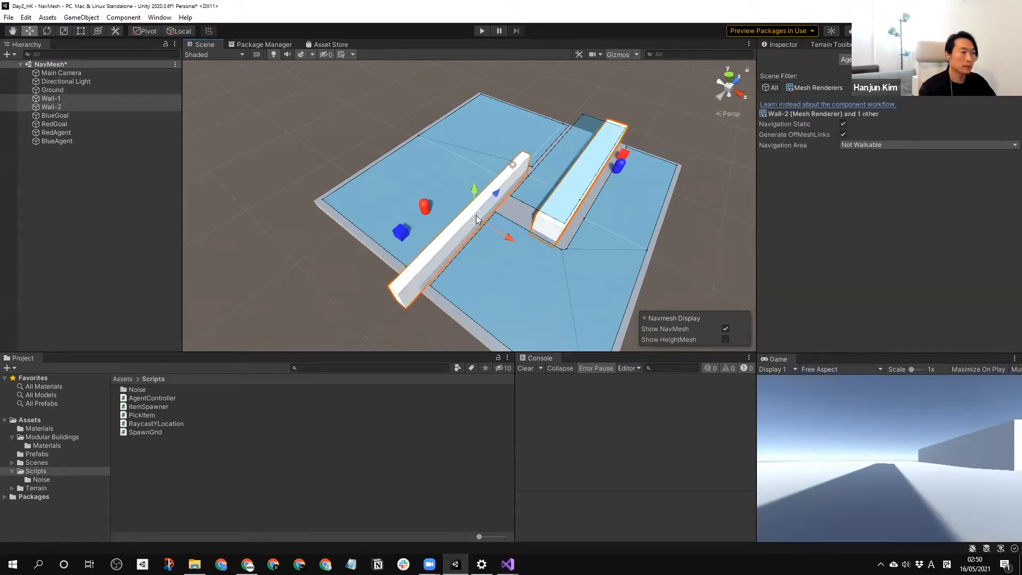
pyautogui.keyDown('shift'); pyautogui.click(516, 250); pyautogui.keyUp('shift')
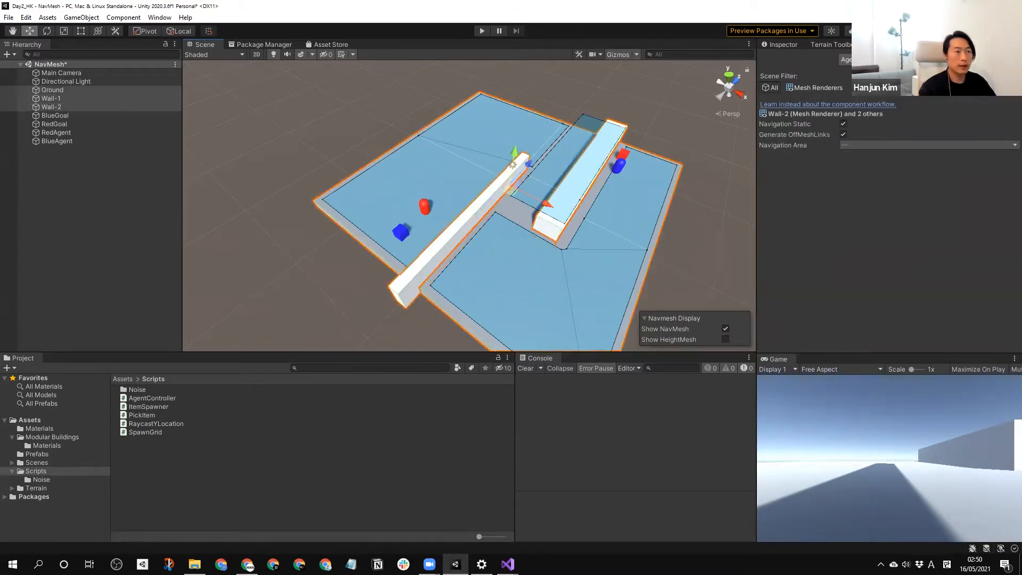
pyautogui.click(918, 60)
pyautogui.click(993, 253)
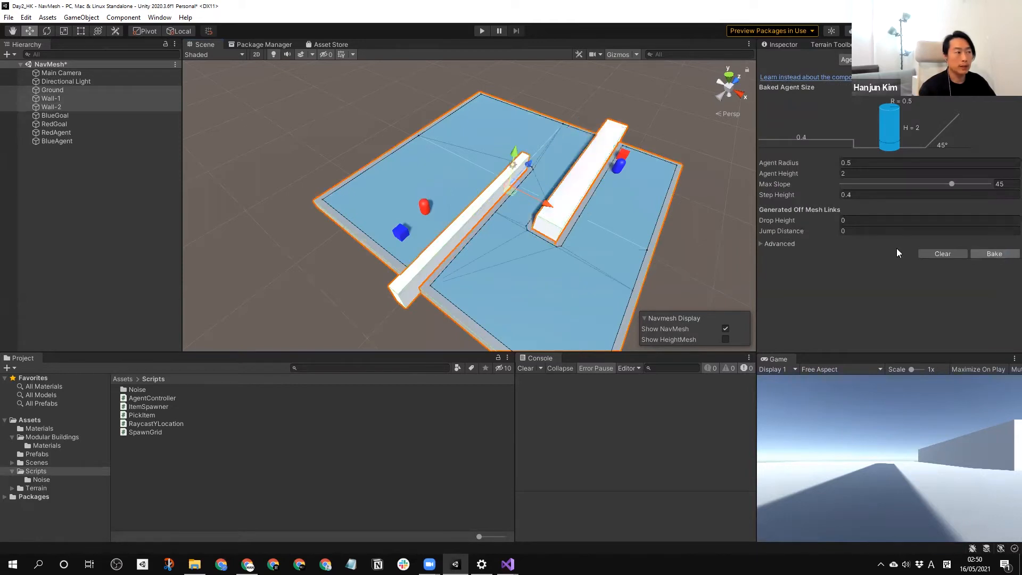
# - Scale Wall-2 up along its X axis to make it much wider
pyautogui.keyDown('alt'); pyautogui.moveTo(554, 236); pyautogui.dragTo(580, 201); pyautogui.keyUp('alt')
pyautogui.moveTo(510, 178); pyautogui.dragTo(550, 131, button='middle')
pyautogui.scroll(1, 550, 131)
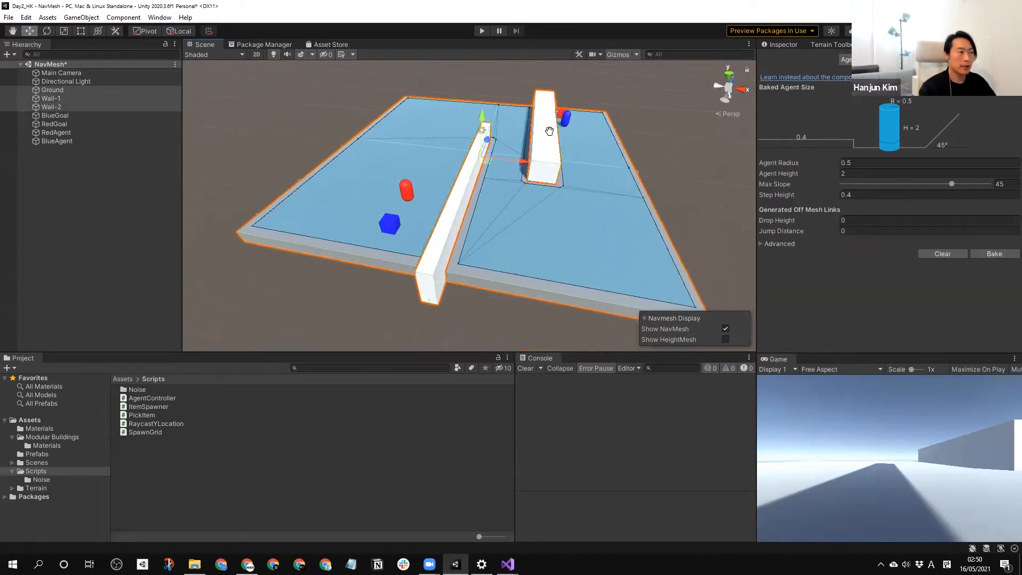
pyautogui.scroll(4, 550, 131)
pyautogui.click(535, 155)
pyautogui.press('e')
pyautogui.press('r')
pyautogui.moveTo(567, 154); pyautogui.dragTo(628, 160)
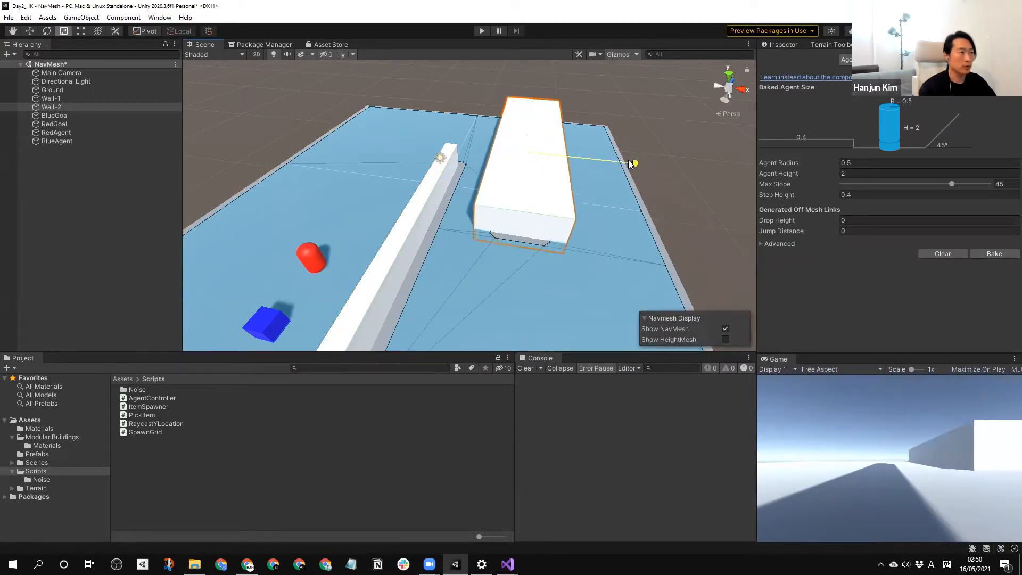
# - Add Wall-1 and the Ground to the selection and rebake the NavMesh with the widened Wall-2
pyautogui.keyDown('shift'); pyautogui.click(470, 261); pyautogui.keyUp('shift')
pyautogui.keyDown('shift'); pyautogui.click(416, 250); pyautogui.keyUp('shift')
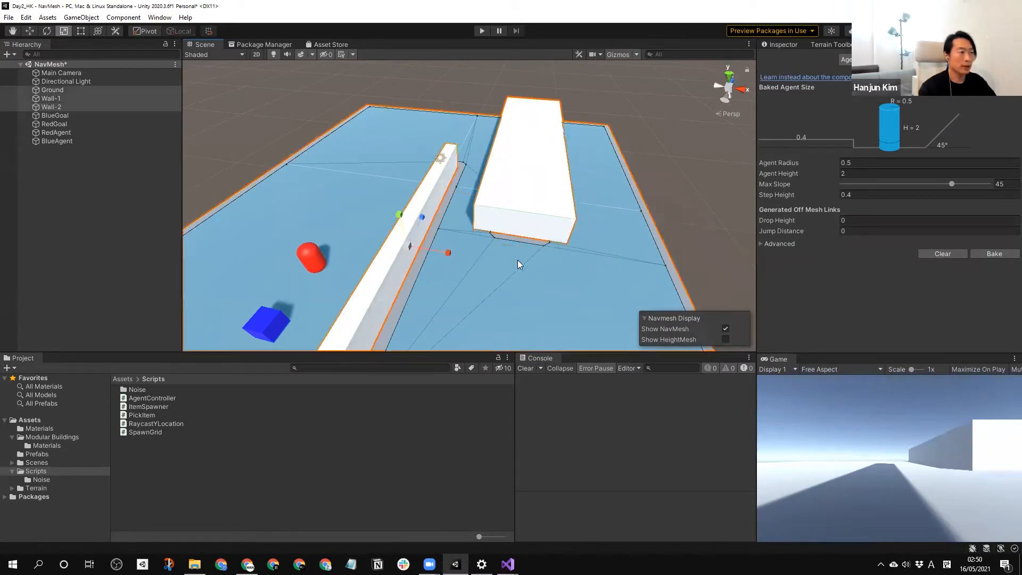
pyautogui.click(995, 254)
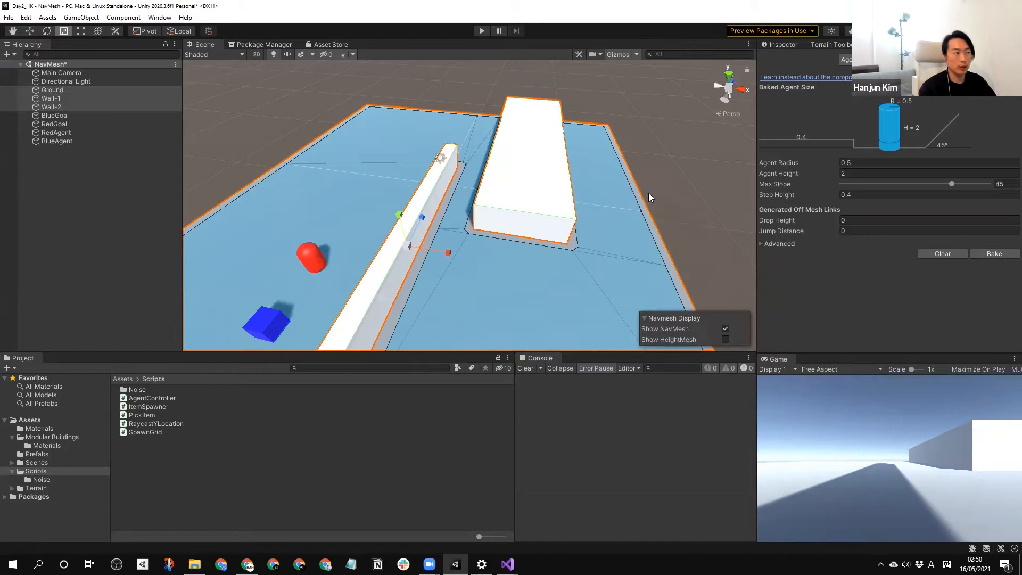
# - Undo the last selection changes and the widening of Wall-2
pyautogui.hotkey('ctrl', 'z')
pyautogui.hotkey('ctrl', 'z')
pyautogui.hotkey('ctrl', 'z')
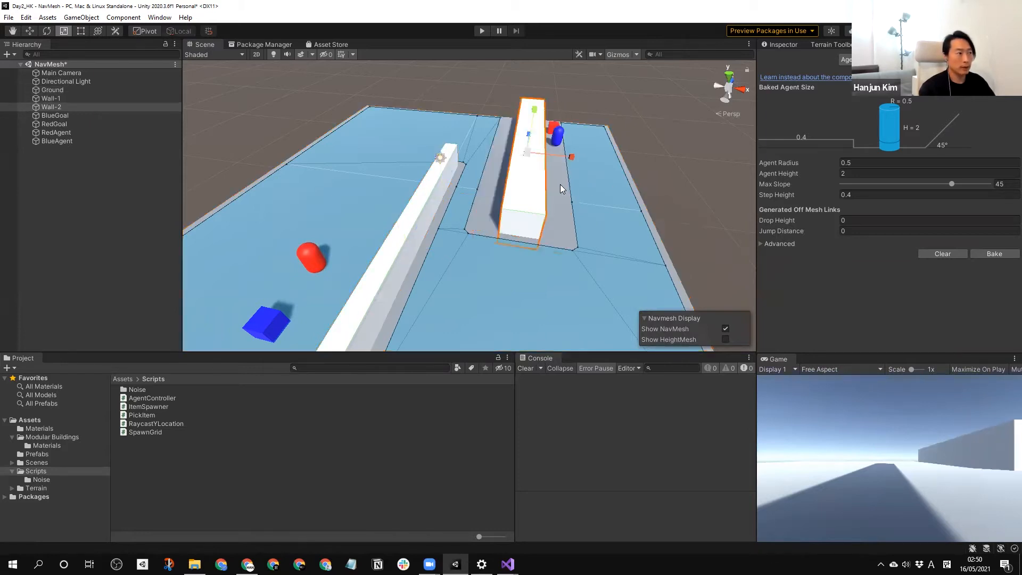
# - Select Wall-2, the Ground and Wall-1, rebake the NavMesh with the narrow Wall-2, and clear the selection
pyautogui.moveTo(523, 80); pyautogui.dragTo(441, 163)
pyautogui.click(511, 231)
pyautogui.keyDown('ctrl'); pyautogui.click(488, 295); pyautogui.keyUp('ctrl')
pyautogui.keyDown('ctrl'); pyautogui.click(405, 261); pyautogui.keyUp('ctrl')
pyautogui.click(992, 254)
pyautogui.click(672, 190)
# - Run the scene to check how both agents travel around the walls to their goals, and stop it
pyautogui.keyDown('alt'); pyautogui.moveTo(671, 191); pyautogui.dragTo(698, 205); pyautogui.keyUp('alt')
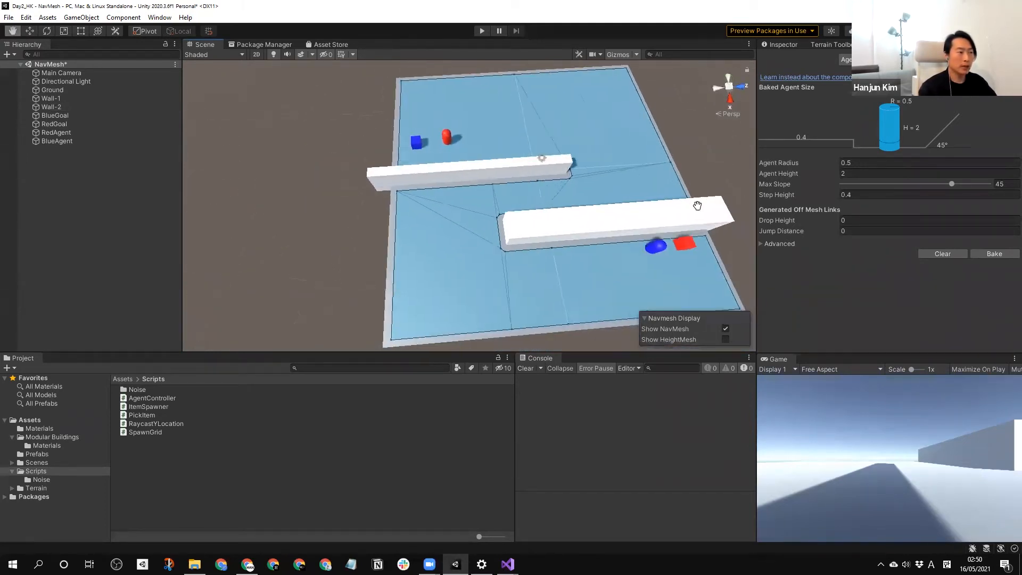
pyautogui.moveTo(698, 205); pyautogui.dragTo(650, 206, button='middle')
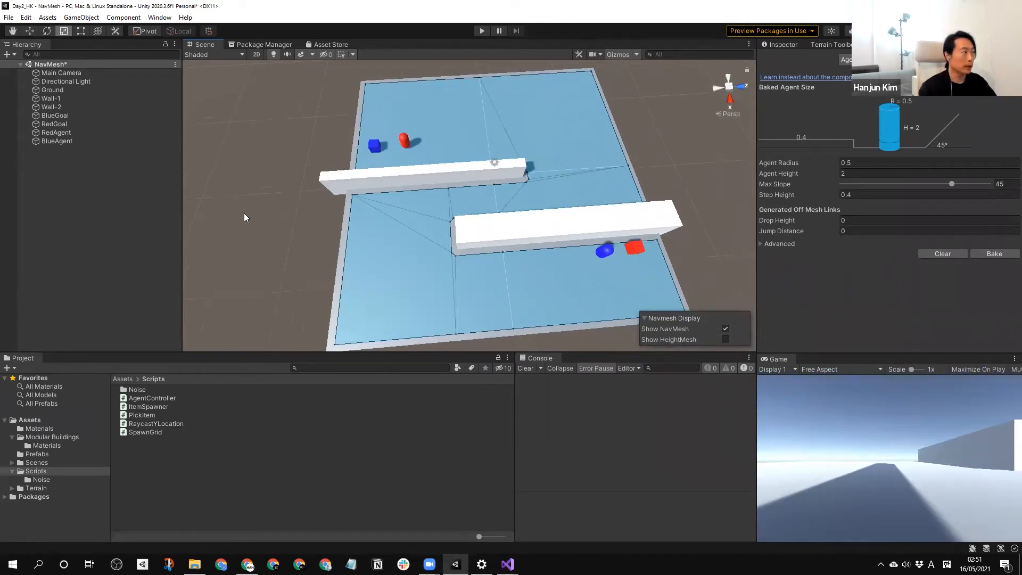
pyautogui.click(56, 141)
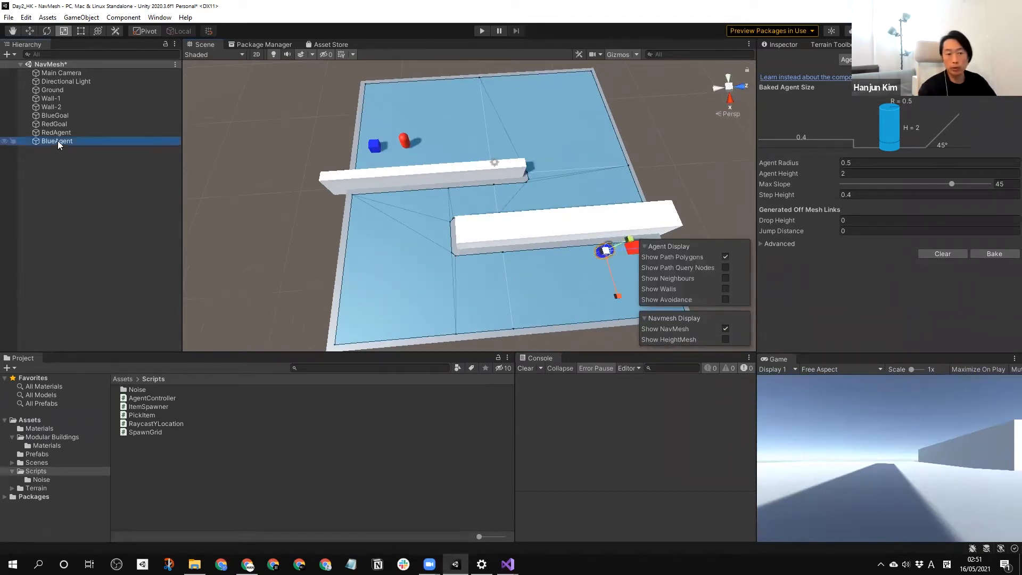
pyautogui.click(480, 31)
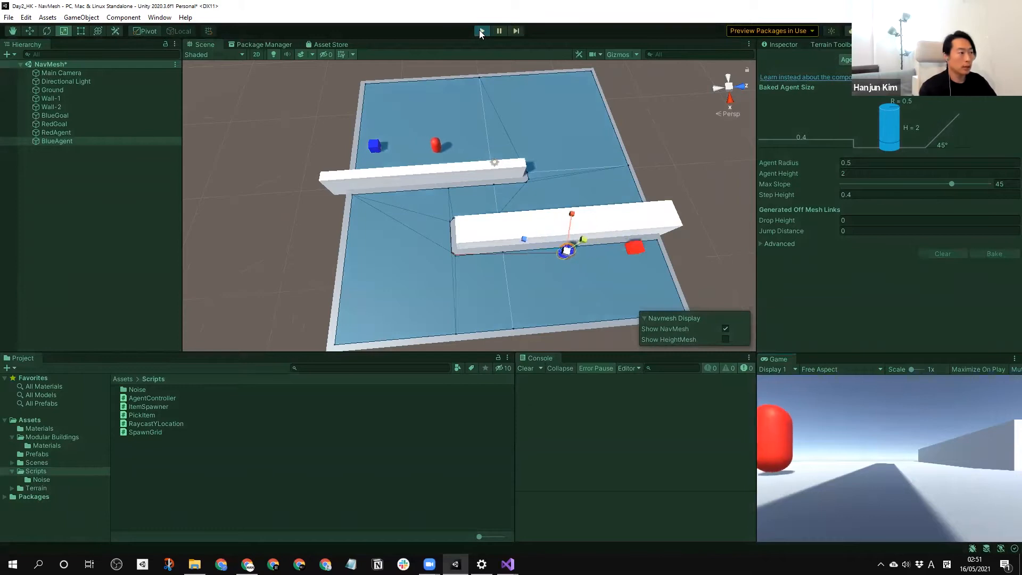
pyautogui.click(701, 175)
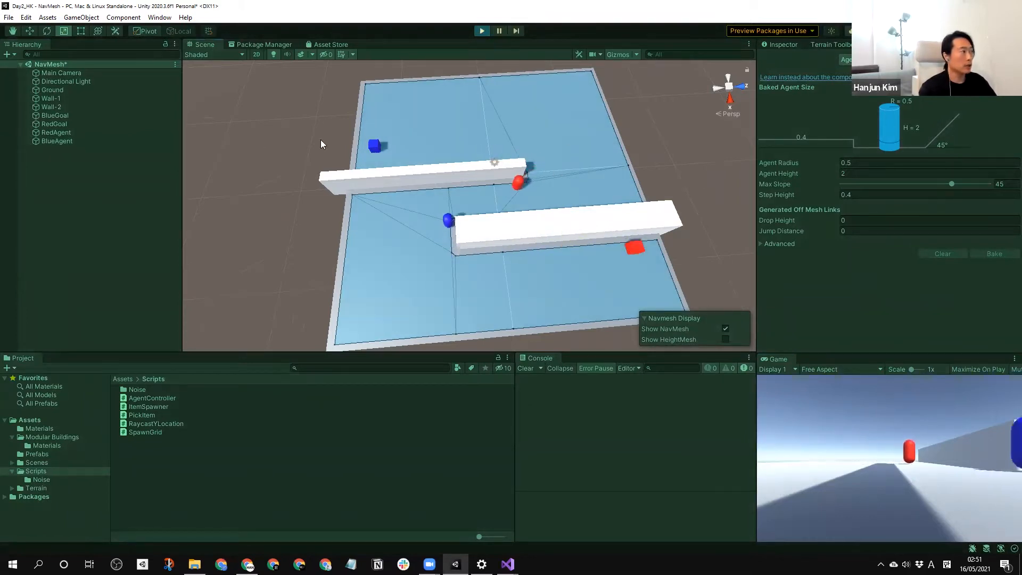
pyautogui.click(785, 45)
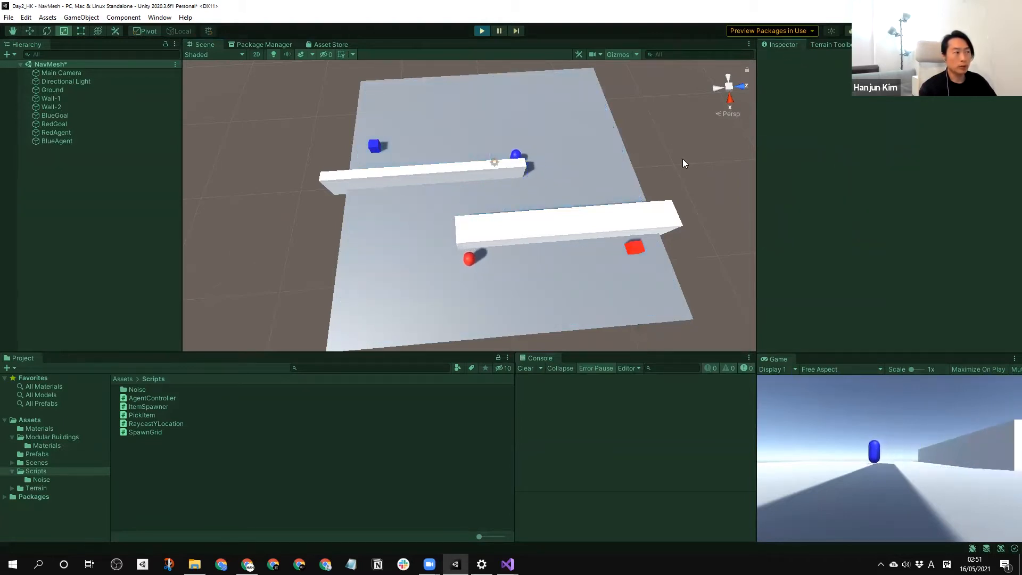
pyautogui.click(482, 31)
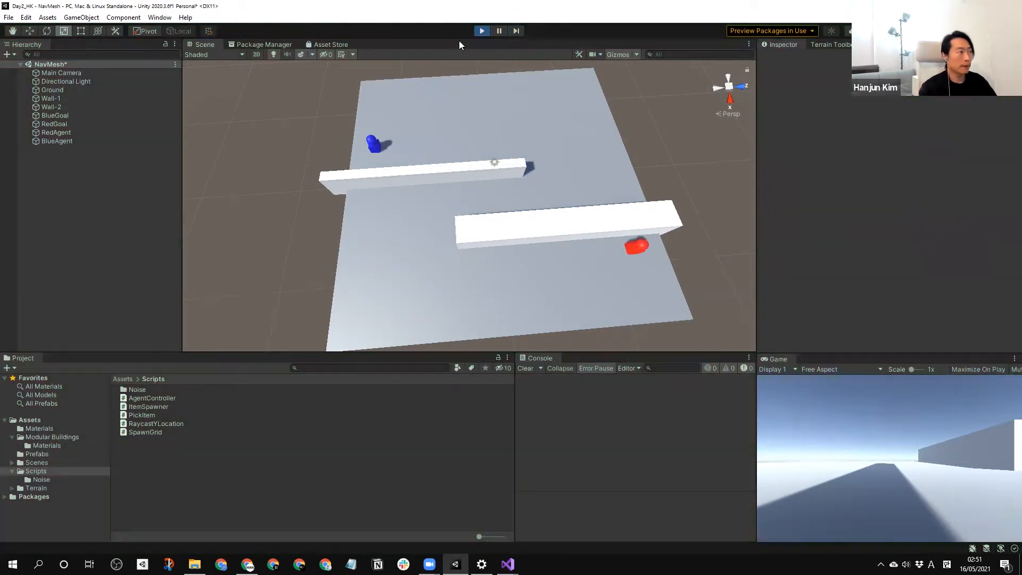
# - Set both Speed and Acceleration to 15 in the Nav Mesh Agent component of RedAgent and BlueAgent
pyautogui.click(61, 139)
pyautogui.keyDown('ctrl'); pyautogui.click(59, 132); pyautogui.keyUp('ctrl')
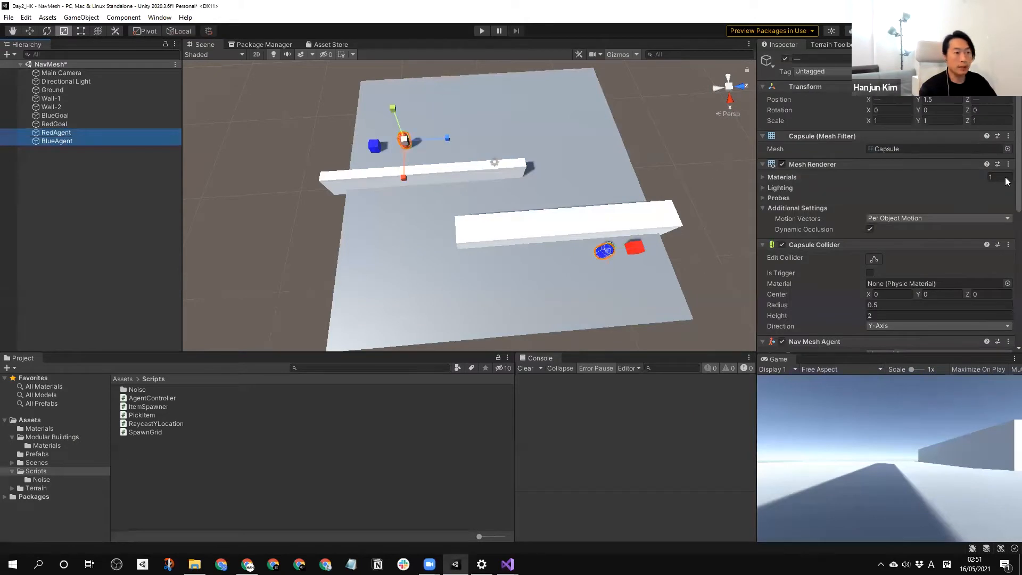
pyautogui.scroll(-3, 1005, 262)
pyautogui.scroll(-4, 1005, 262)
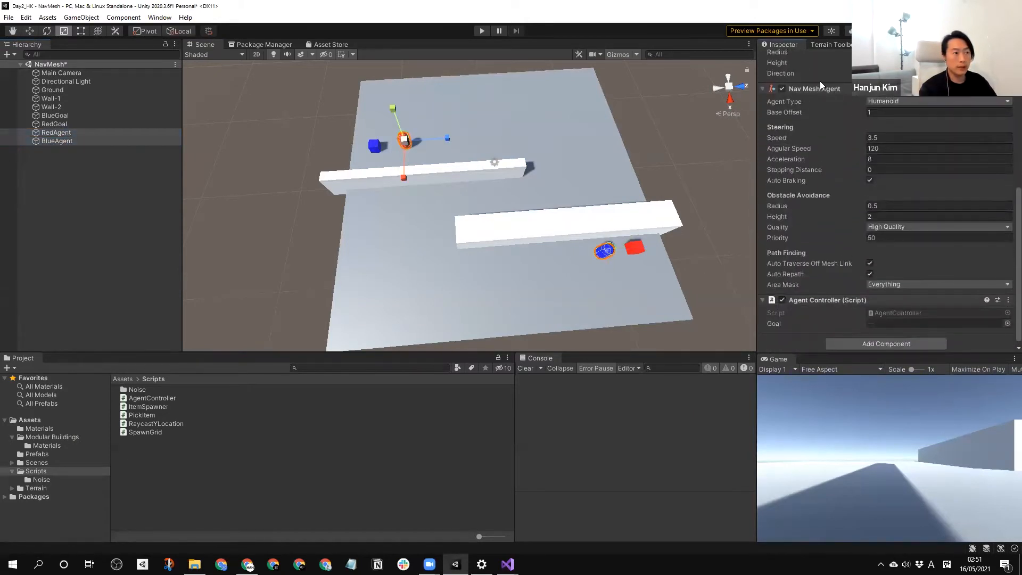
pyautogui.click(890, 137)
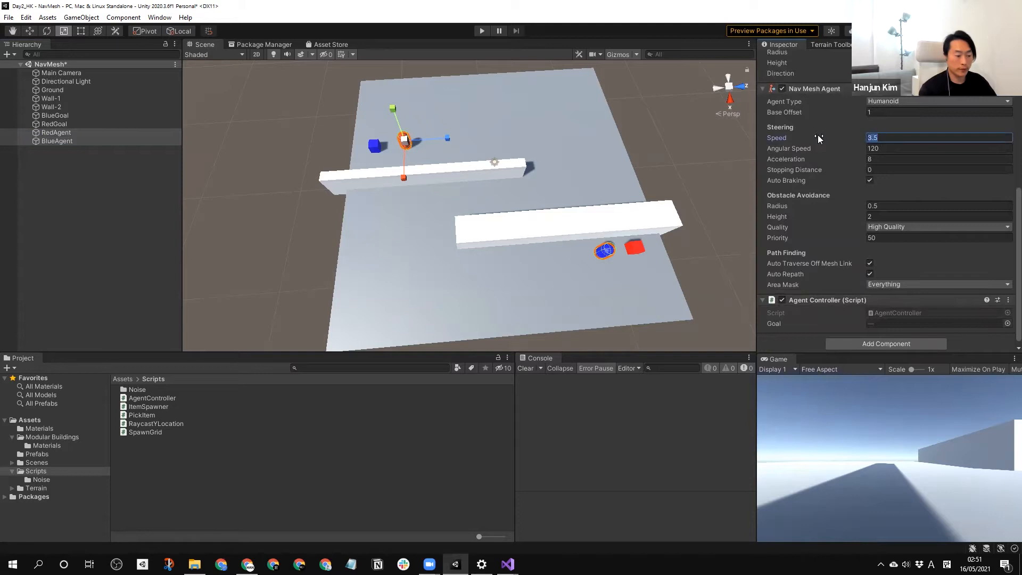
pyautogui.write('150')
pyautogui.press('BackSpace')
pyautogui.scroll(-1, 1006, 227)
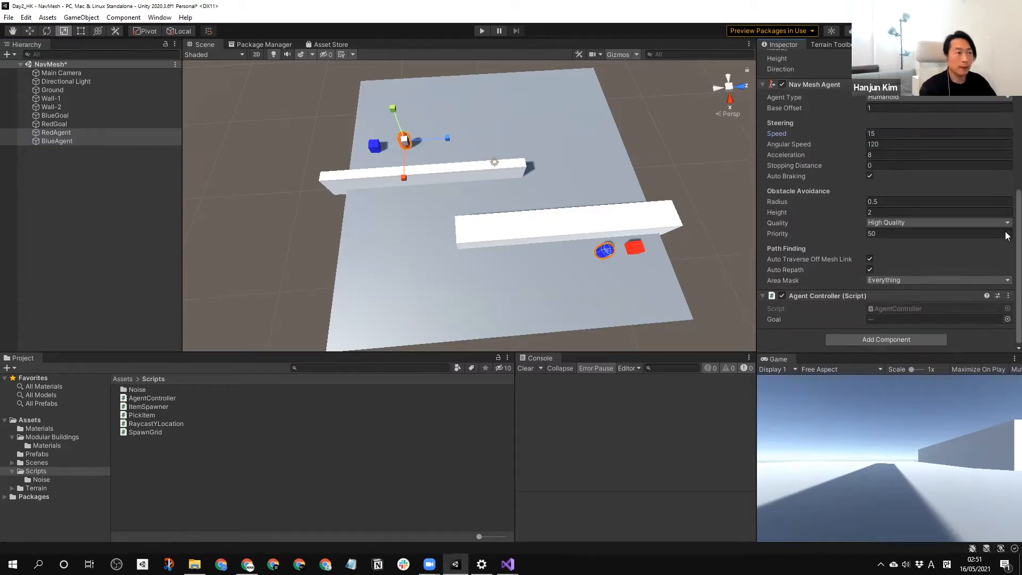
pyautogui.click(871, 155)
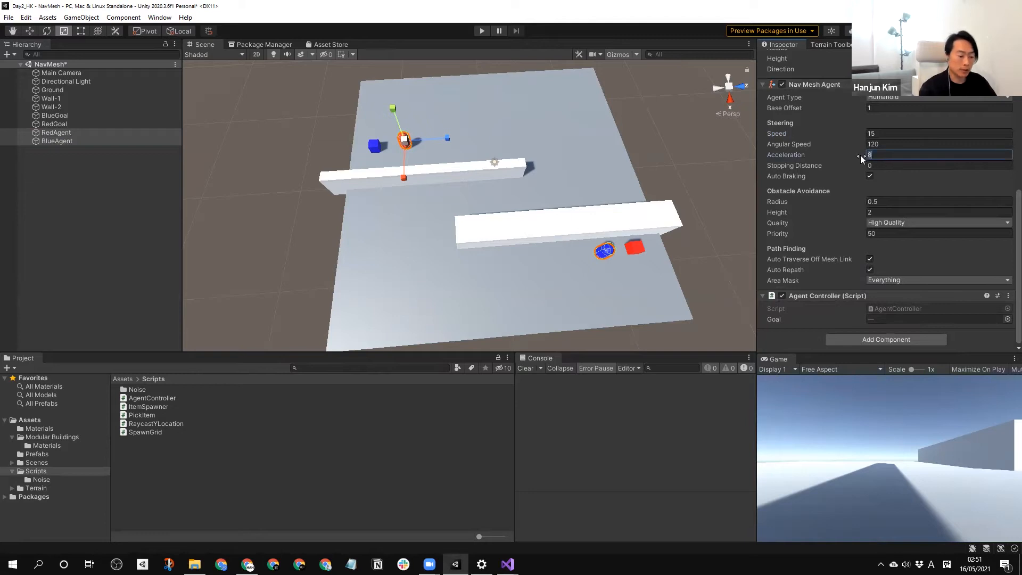
pyautogui.write('15')
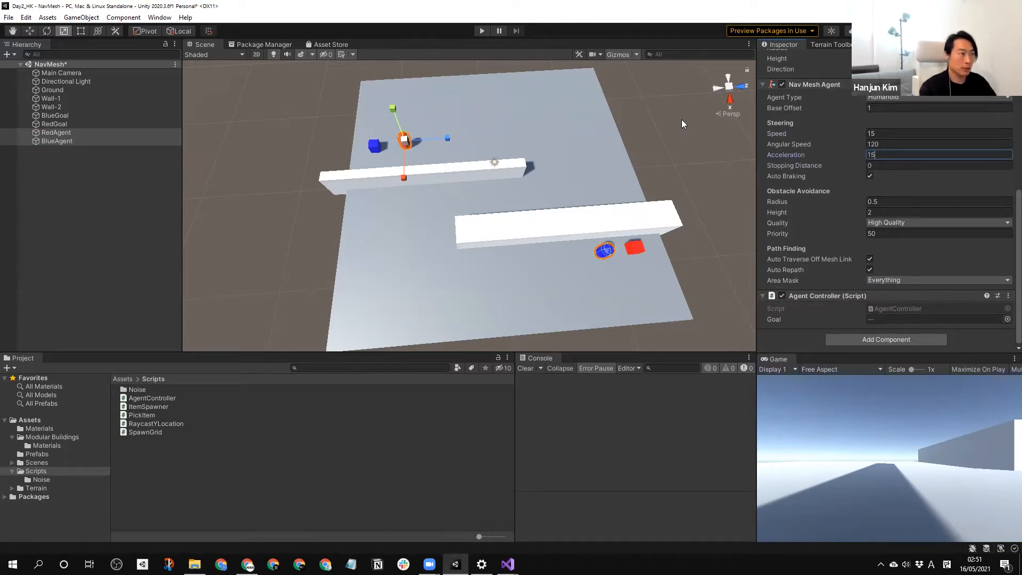
# - Run the scene to test both agents with the increased speed and acceleration, and stop it
pyautogui.click(482, 31)
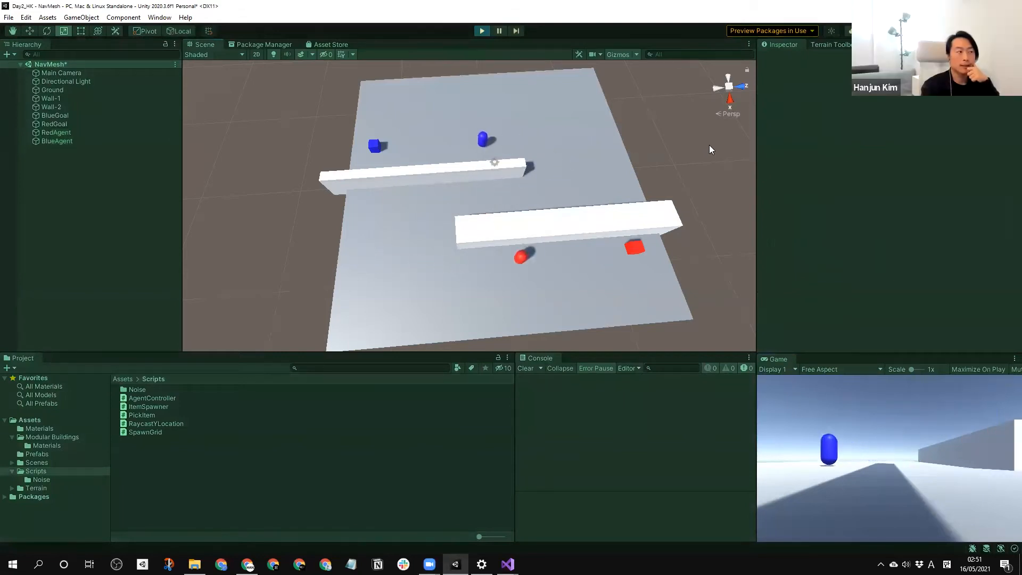
pyautogui.click(482, 31)
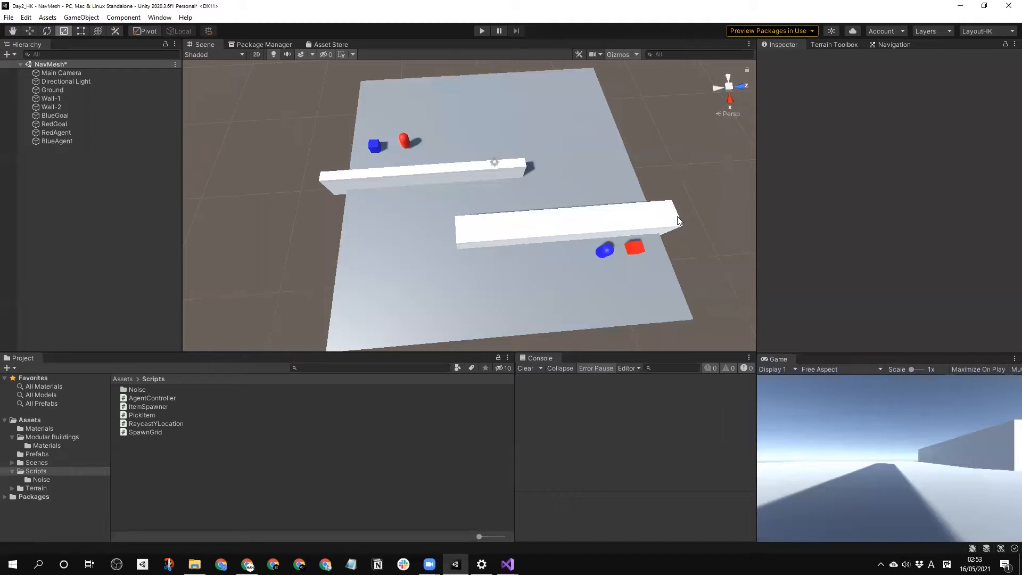
pyautogui.keyDown('alt'); pyautogui.moveTo(669, 211); pyautogui.dragTo(587, 222); pyautogui.keyUp('alt')
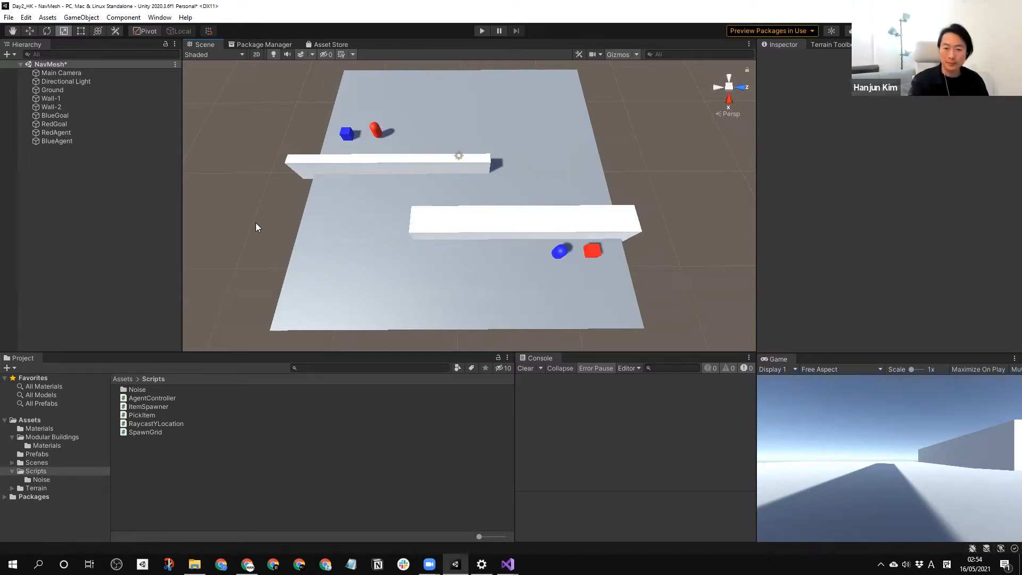
pyautogui.click(375, 133)
pyautogui.click(90, 184)
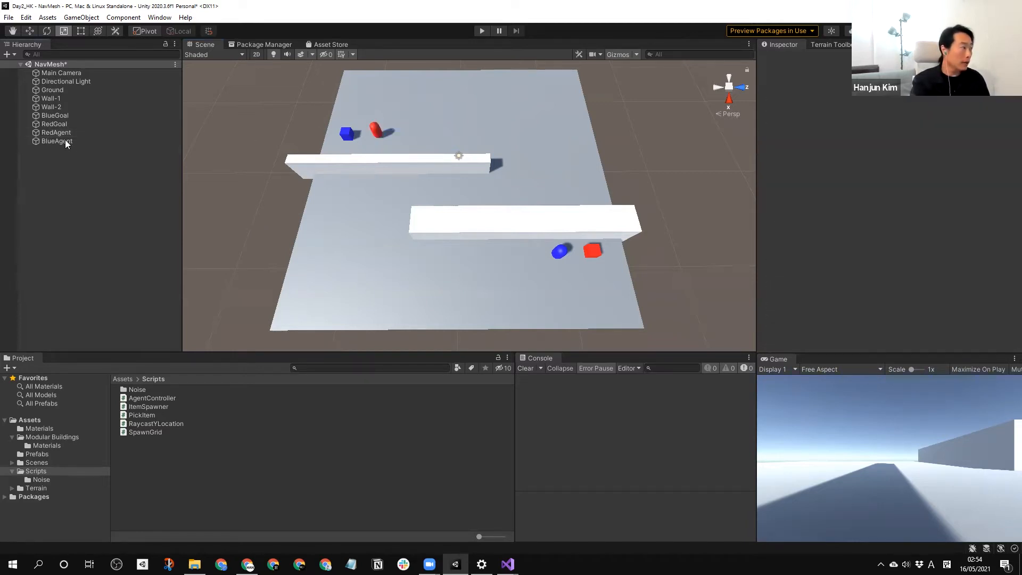
pyautogui.click(66, 142)
pyautogui.keyDown('ctrl'); pyautogui.click(62, 133); pyautogui.keyUp('ctrl')
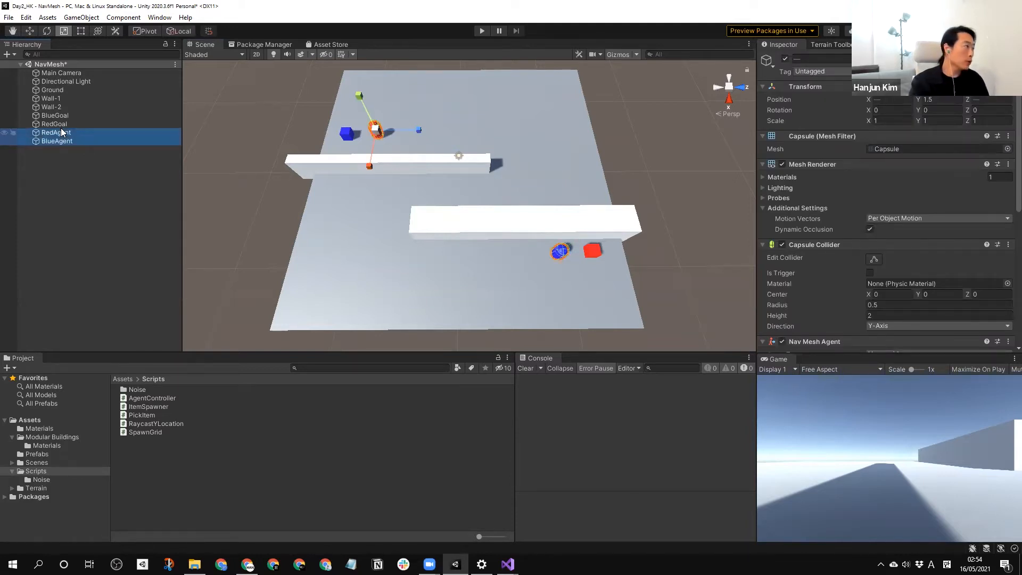
pyautogui.click(57, 160)
pyautogui.click(66, 141)
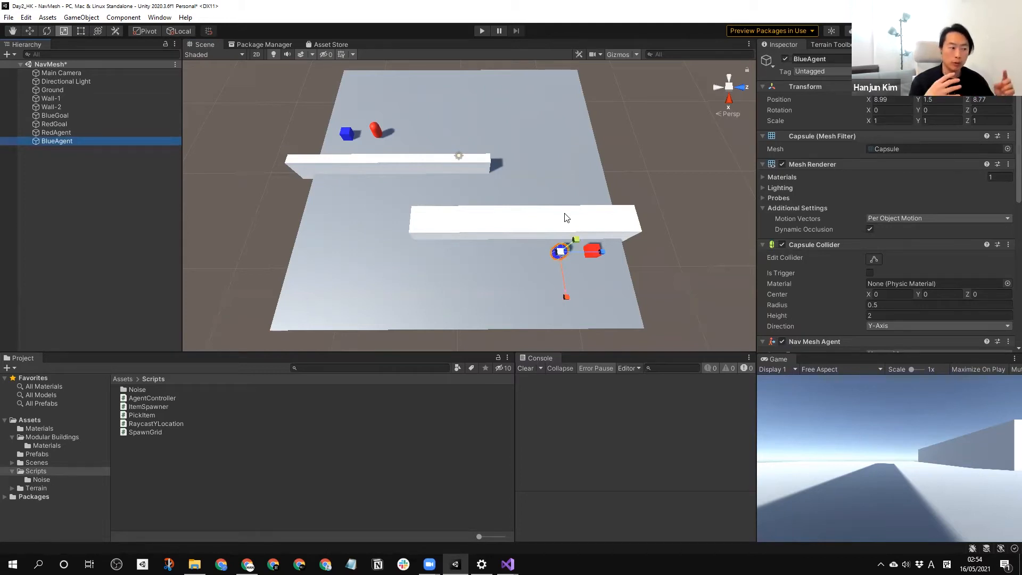
pyautogui.click(54, 132)
pyautogui.click(58, 141)
# - Create an empty game object, reset its transform to the origin, and rename it Agent-1
pyautogui.rightClick(76, 192)
pyautogui.click(106, 320)
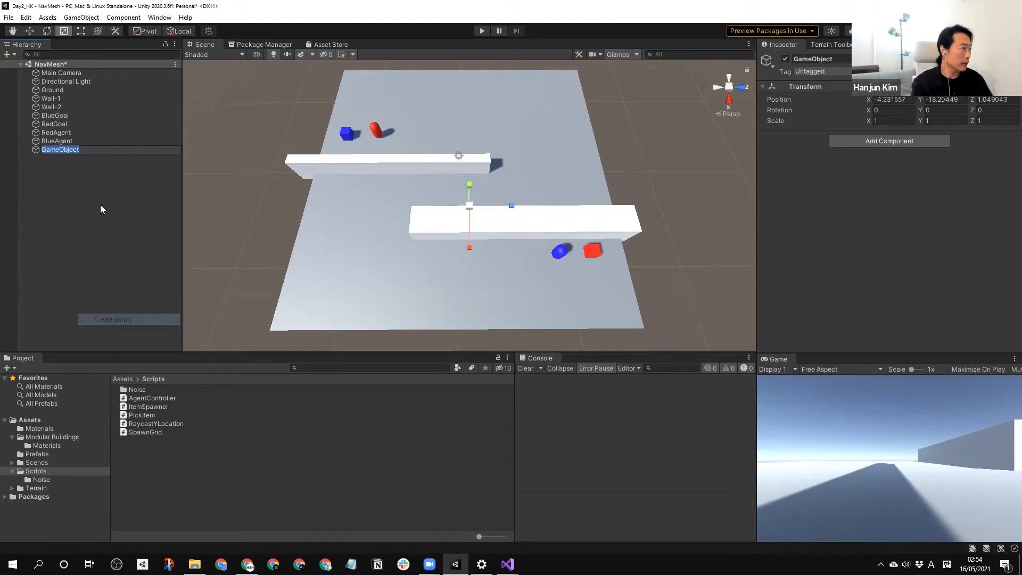
pyautogui.rightClick(801, 88)
pyautogui.click(820, 93)
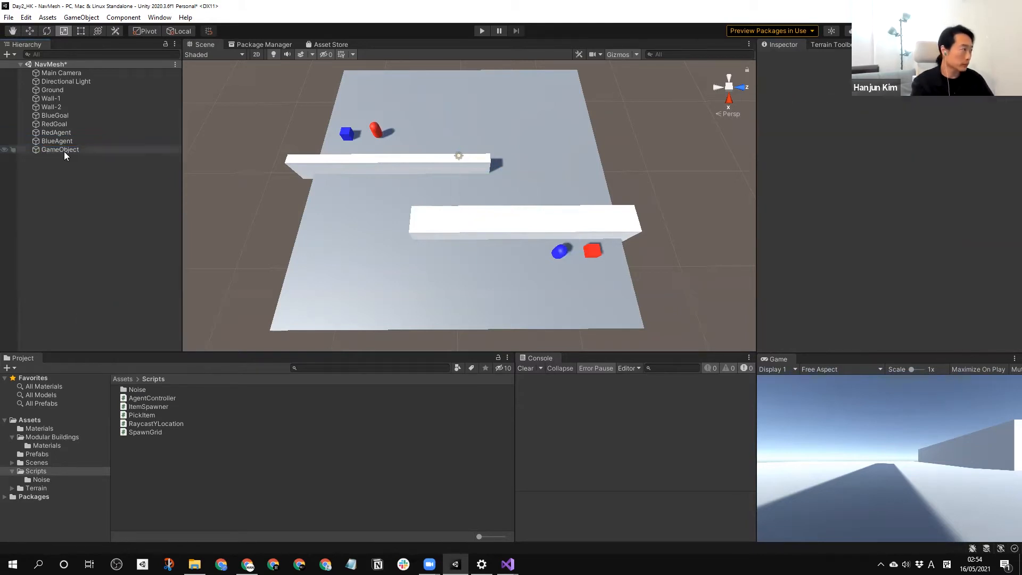
pyautogui.write('Agent')
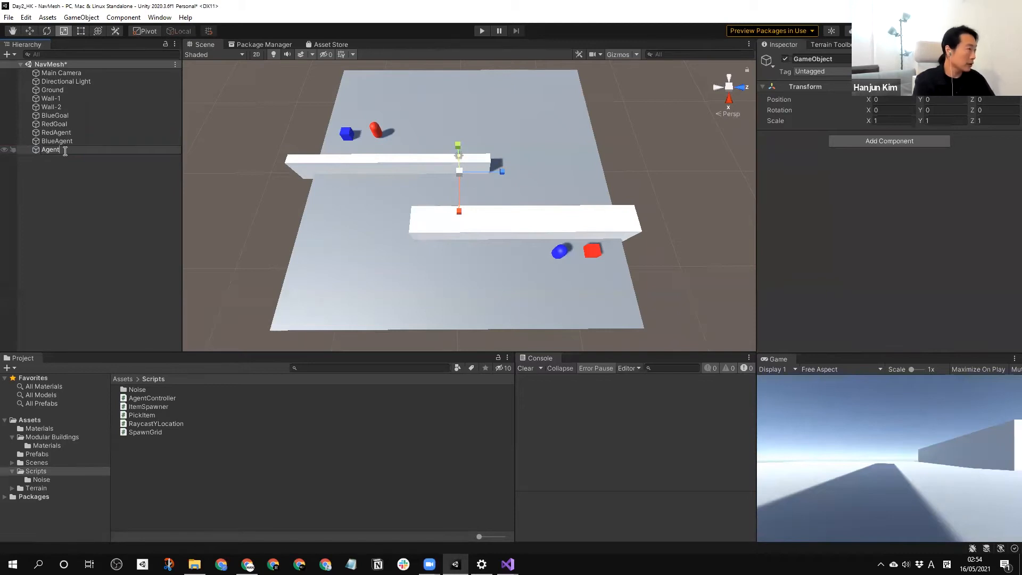
pyautogui.click(61, 162)
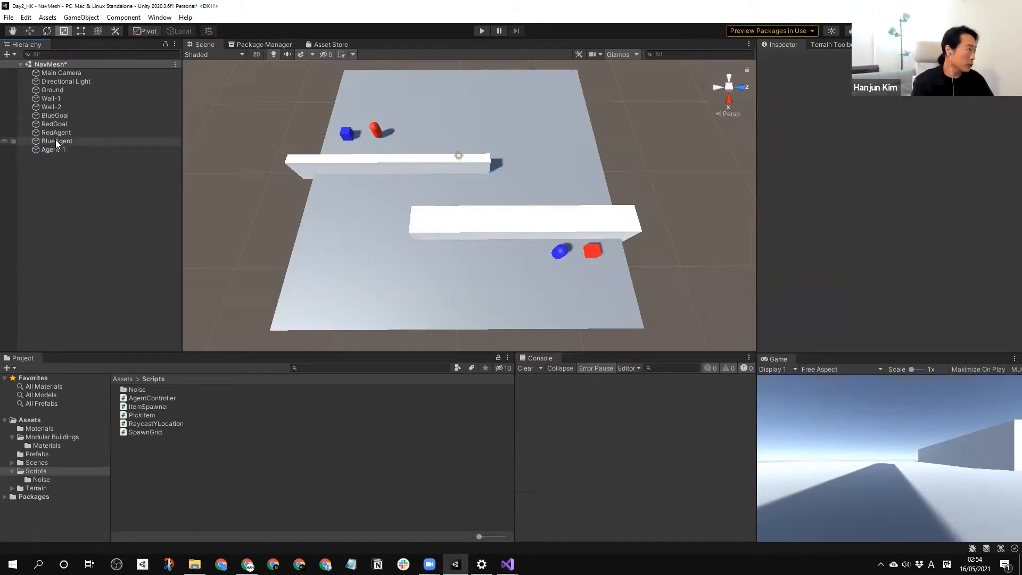
# - Make RedAgent and BlueAgent children of the Agent-1 object
pyautogui.click(55, 140)
pyautogui.keyDown('shift'); pyautogui.click(65, 134); pyautogui.keyUp('shift')
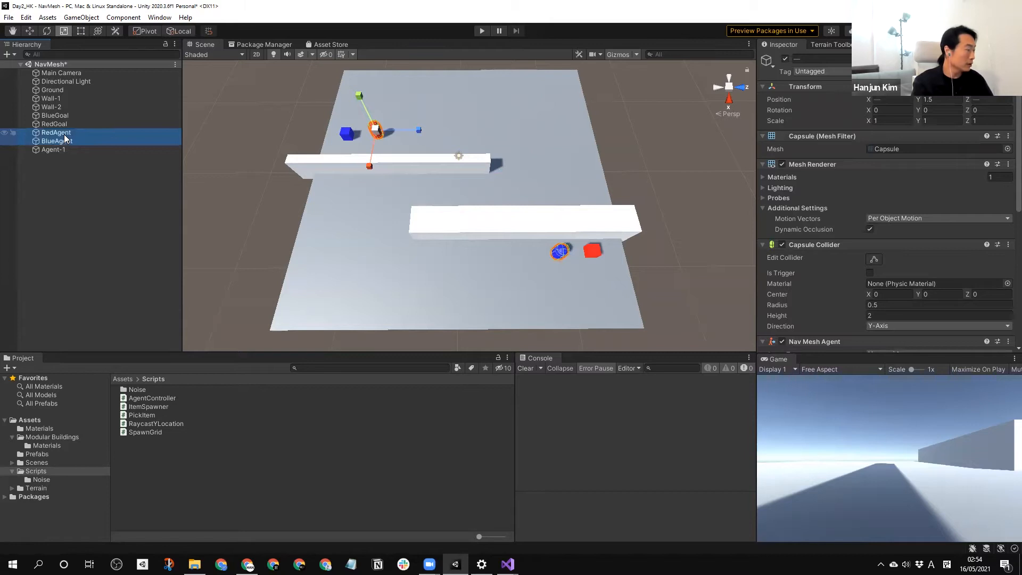
pyautogui.moveTo(66, 140); pyautogui.dragTo(61, 150)
# - Duplicate the RedAgent and BlueAgent pair six times inside Agent-1
pyautogui.hotkey('ctrl', 'd')
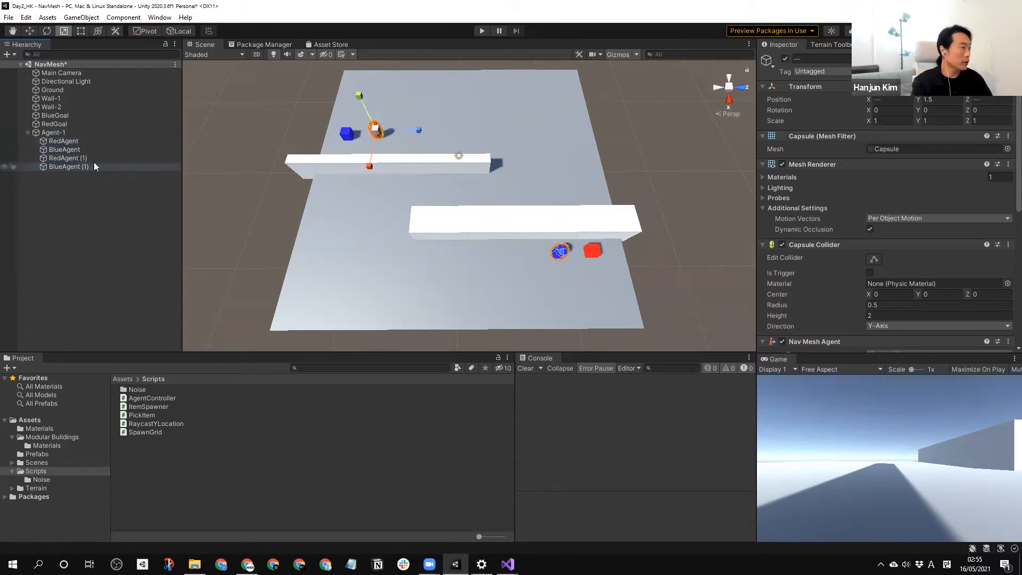
pyautogui.hotkey('ctrl', 'd')
pyautogui.hotkey('ctrl', 'd')
pyautogui.hotkey('ctrl', 'd')
pyautogui.hotkey('ctrl', 'd')
pyautogui.hotkey('ctrl', 'd')
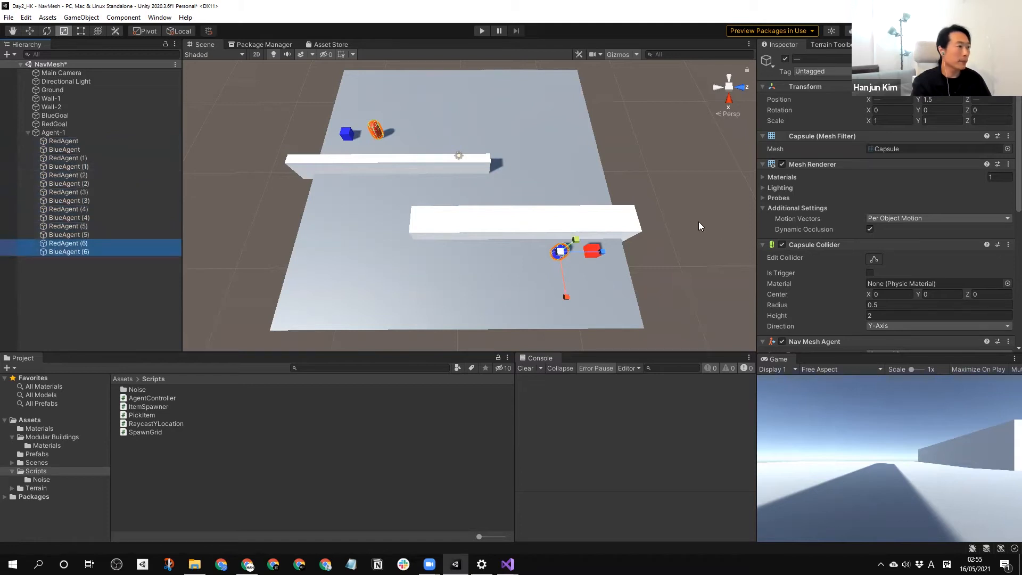
# - Clear the selection and run the scene to test the crowd of red and blue agents
pyautogui.click(683, 212)
pyautogui.press('w')
pyautogui.click(482, 31)
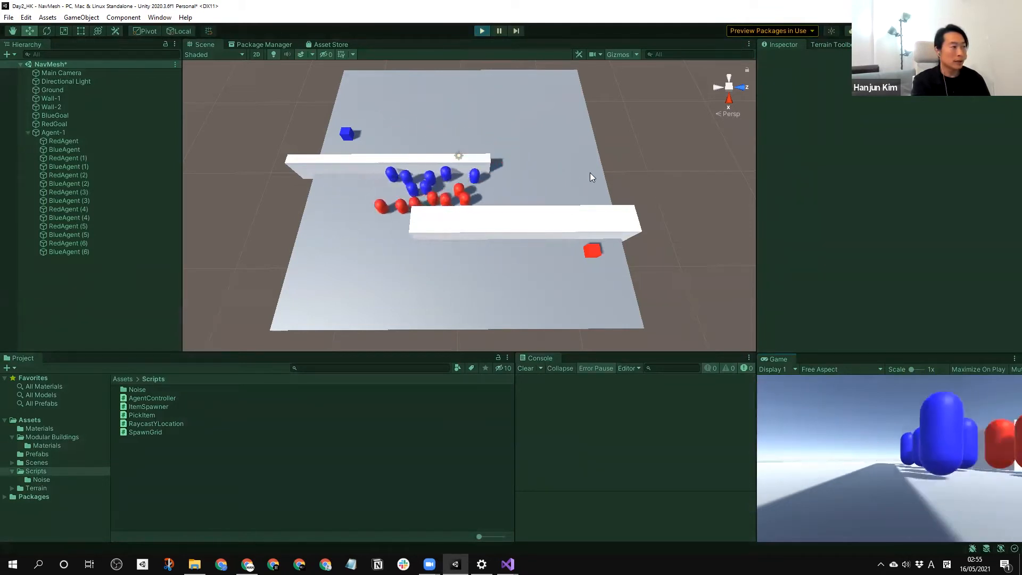
# - Duplicate all the red and blue agents inside Agent-1 and run the scene to test the larger crowd
pyautogui.click(482, 31)
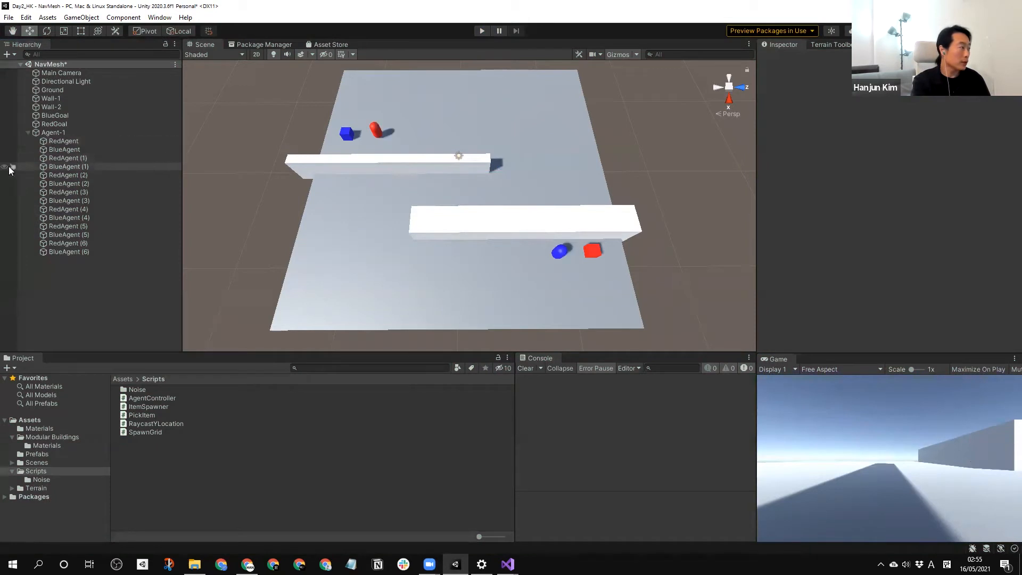
pyautogui.click(53, 141)
pyautogui.keyDown('shift'); pyautogui.click(60, 249); pyautogui.keyUp('shift')
pyautogui.hotkey('ctrl', 'd')
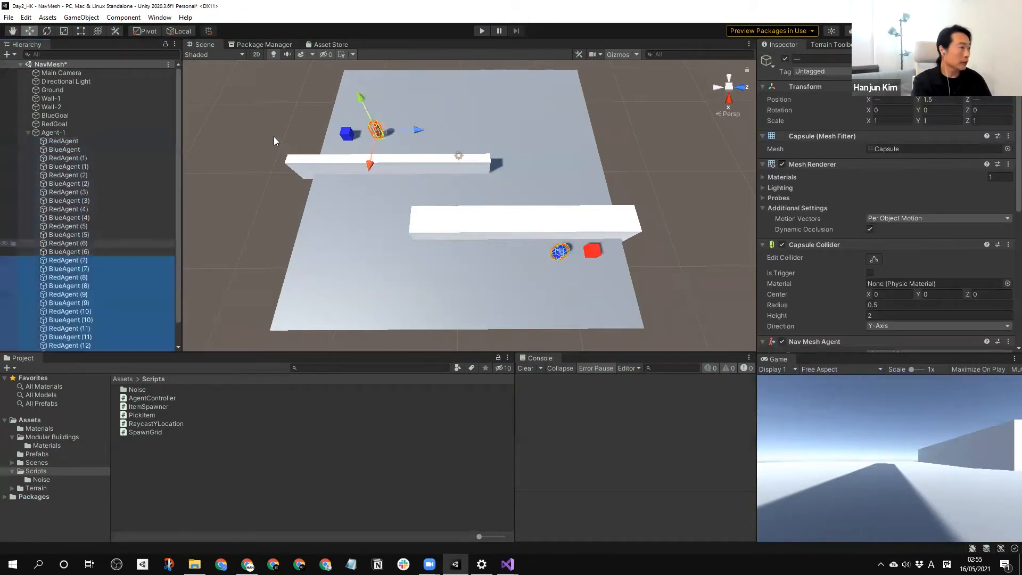
pyautogui.click(480, 31)
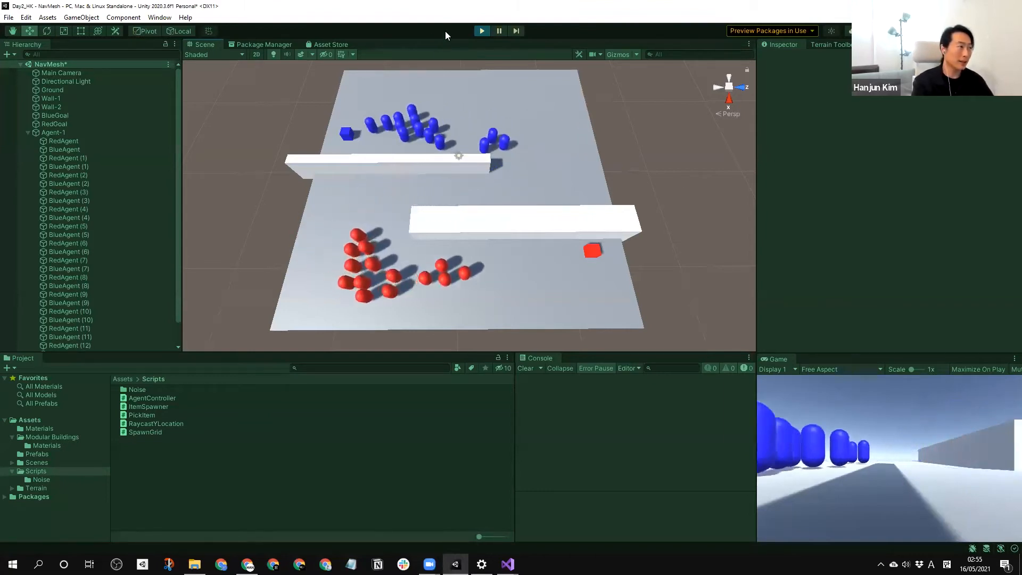
pyautogui.click(482, 31)
# - Move Wall-2 along the X axis toward Wall-1 to an X position of about 5.06
pyautogui.click(474, 216)
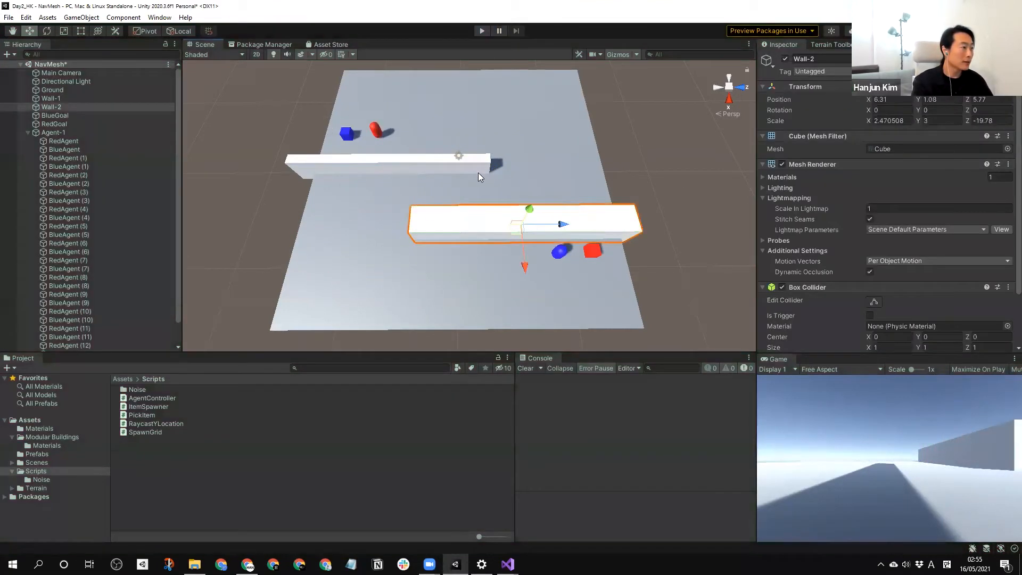
pyautogui.moveTo(522, 267); pyautogui.dragTo(524, 256)
pyautogui.click(648, 153)
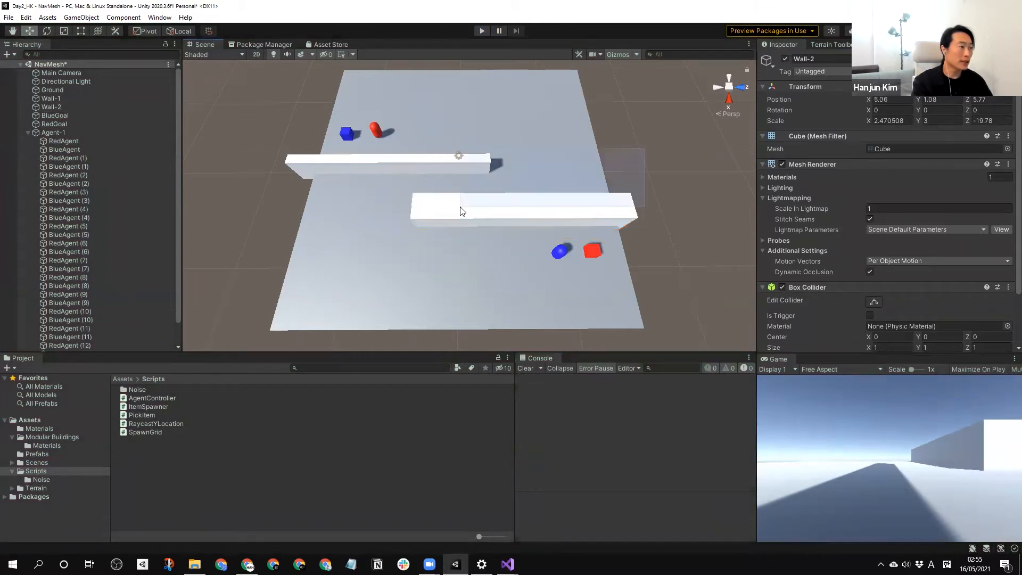
# - Select the ground and both walls and rebake the NavMesh for the moved wall, keeping the baked agent settings
pyautogui.moveTo(452, 201); pyautogui.dragTo(245, 122)
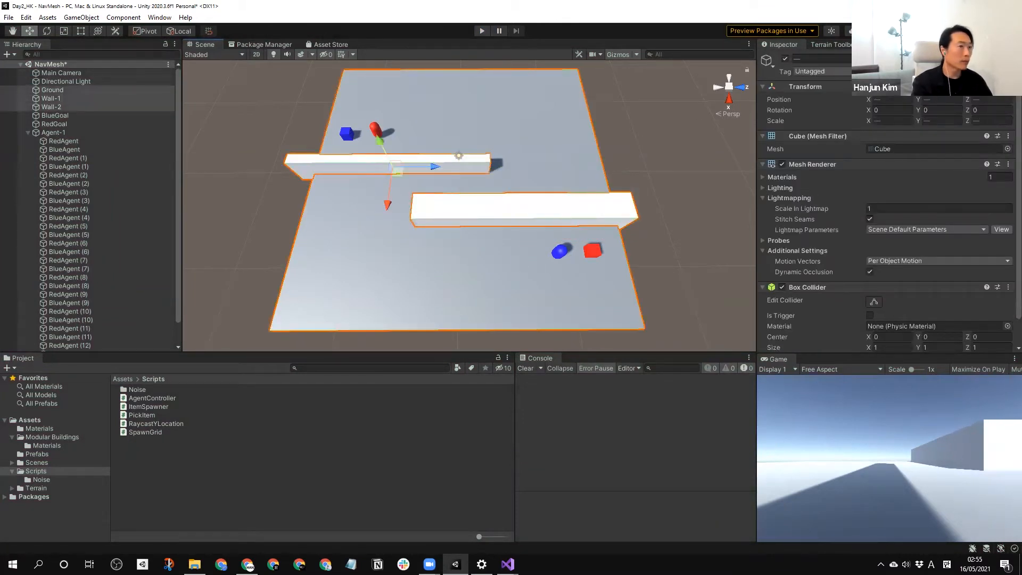
pyautogui.click(845, 46)
pyautogui.click(887, 45)
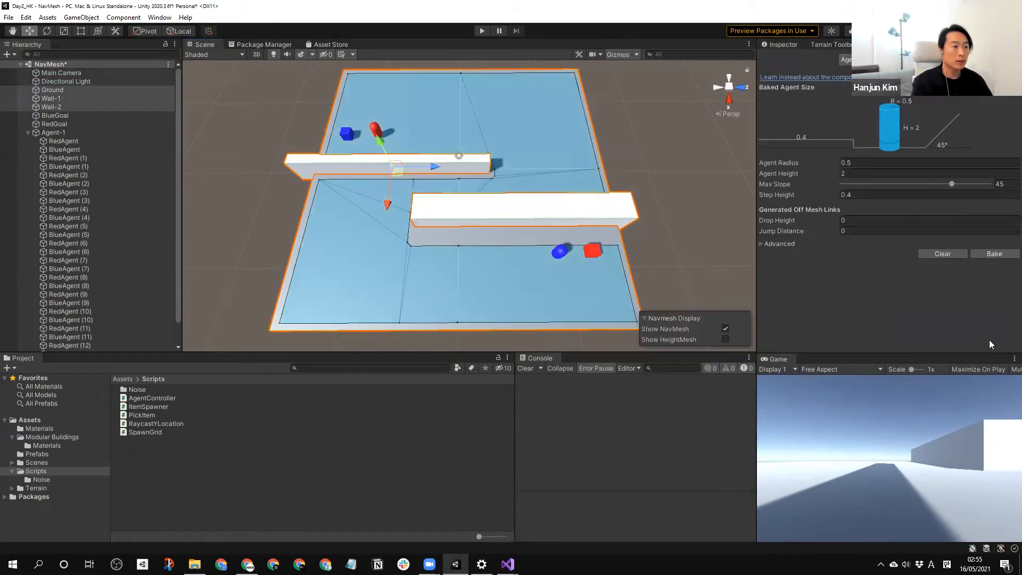
pyautogui.click(994, 254)
pyautogui.click(595, 129)
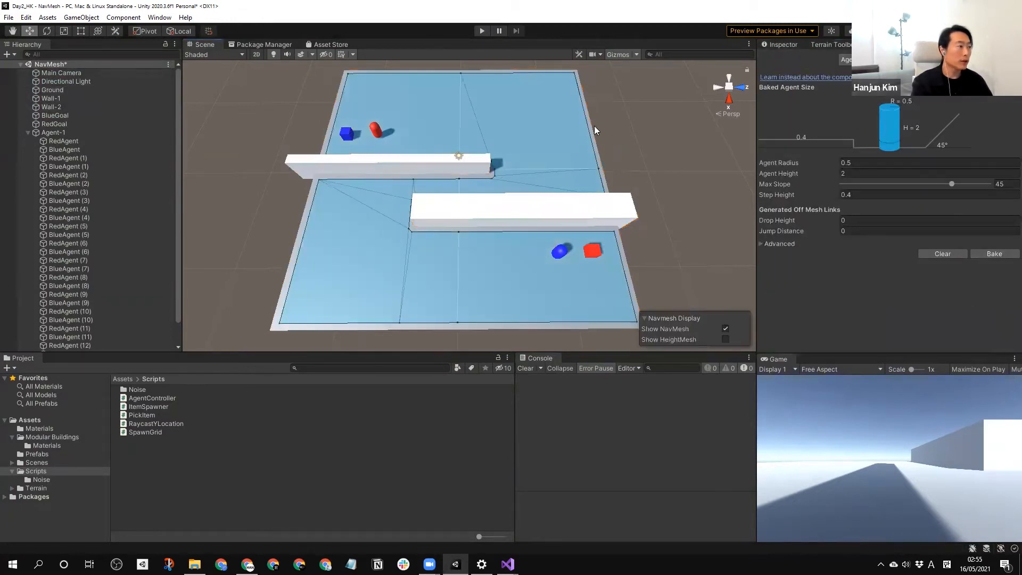
# - Run the scene twice to test how the agents pass through the narrower gap between the walls
pyautogui.click(481, 31)
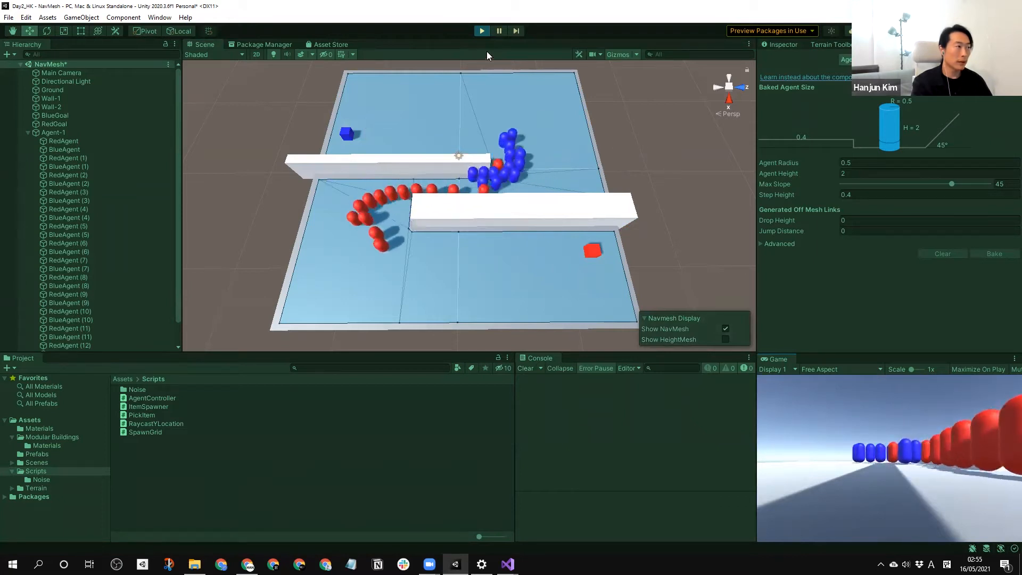
pyautogui.click(482, 31)
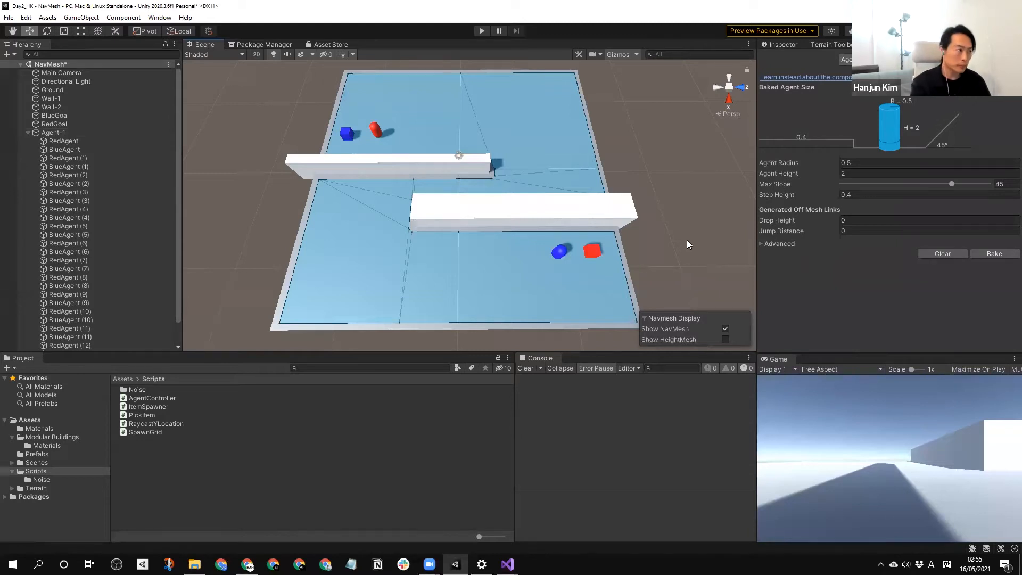
pyautogui.click(481, 32)
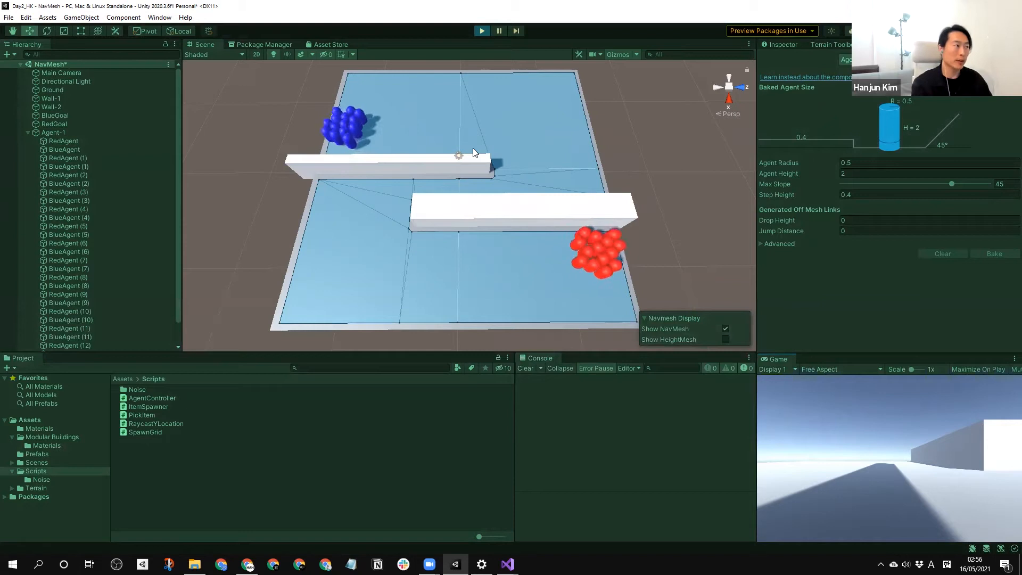
pyautogui.click(481, 31)
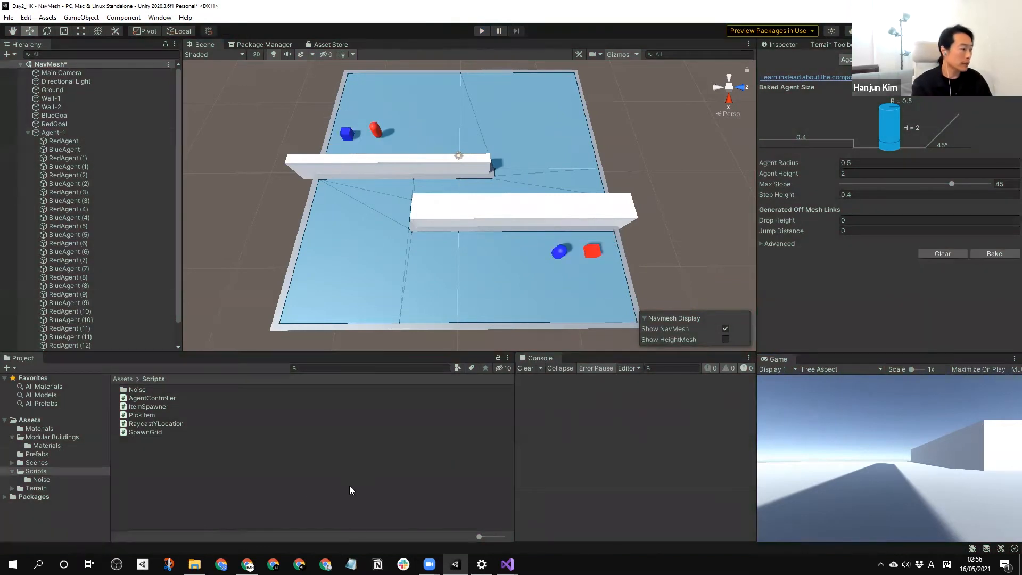
pyautogui.moveTo(507, 564)
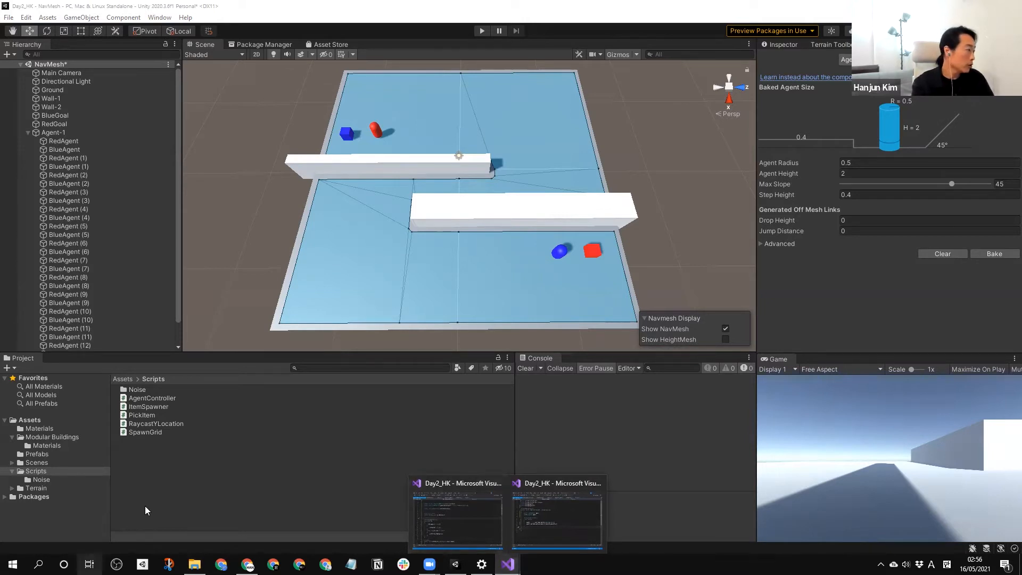
pyautogui.click(28, 132)
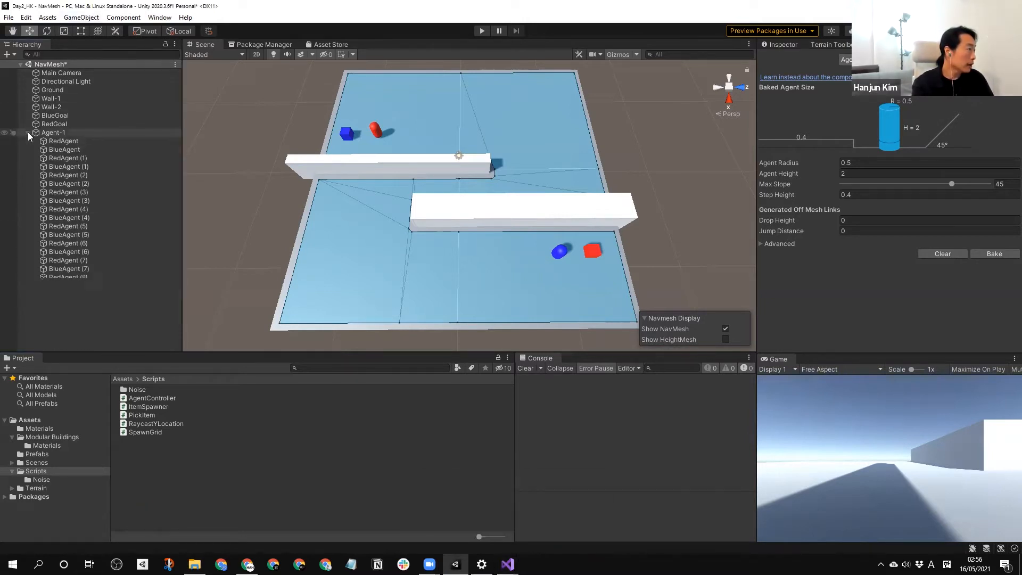
pyautogui.click(28, 132)
pyautogui.click(61, 140)
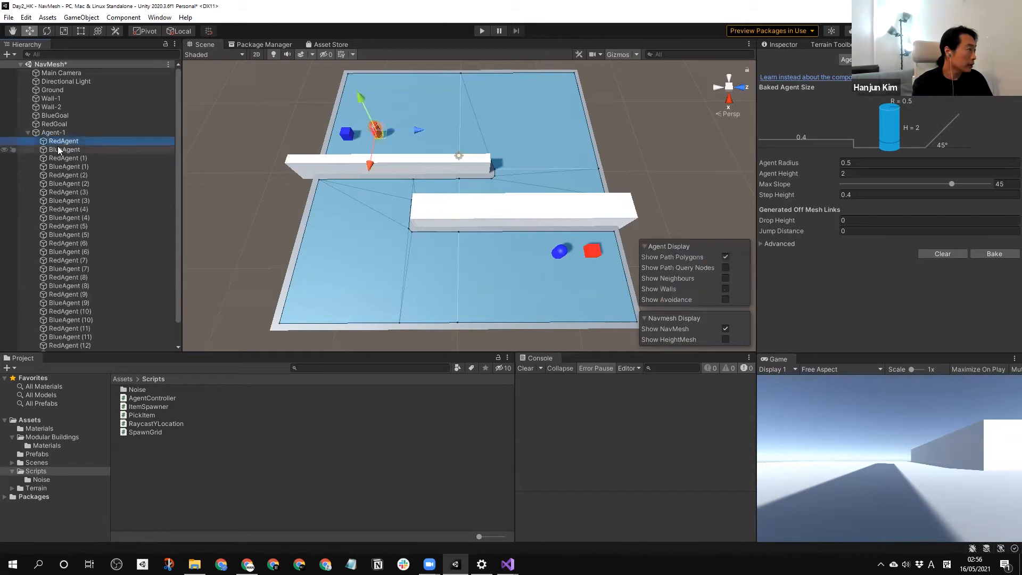
pyautogui.click(28, 132)
pyautogui.click(28, 132)
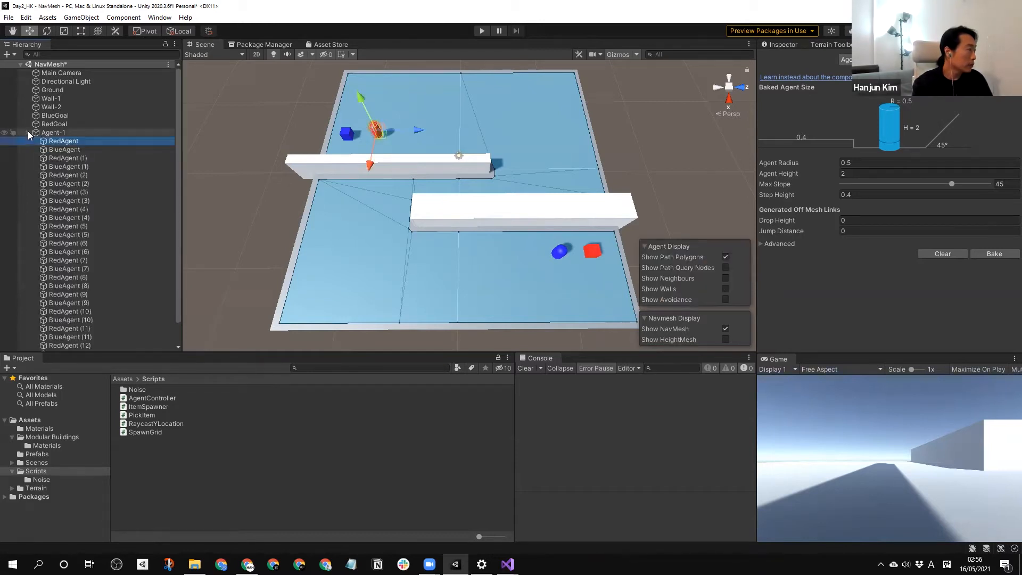
pyautogui.click(27, 133)
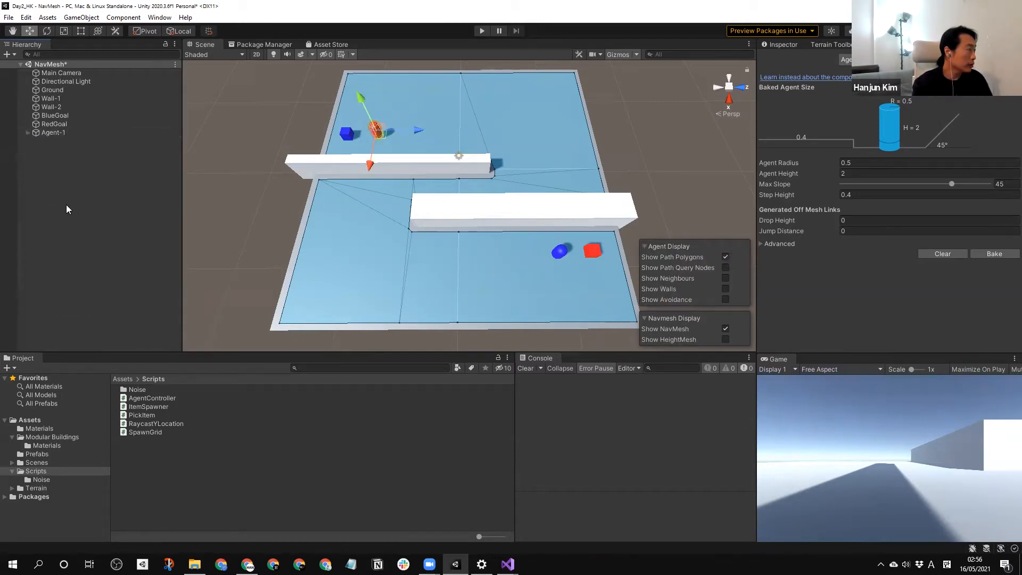
pyautogui.click(28, 132)
pyautogui.scroll(-1, 75, 192)
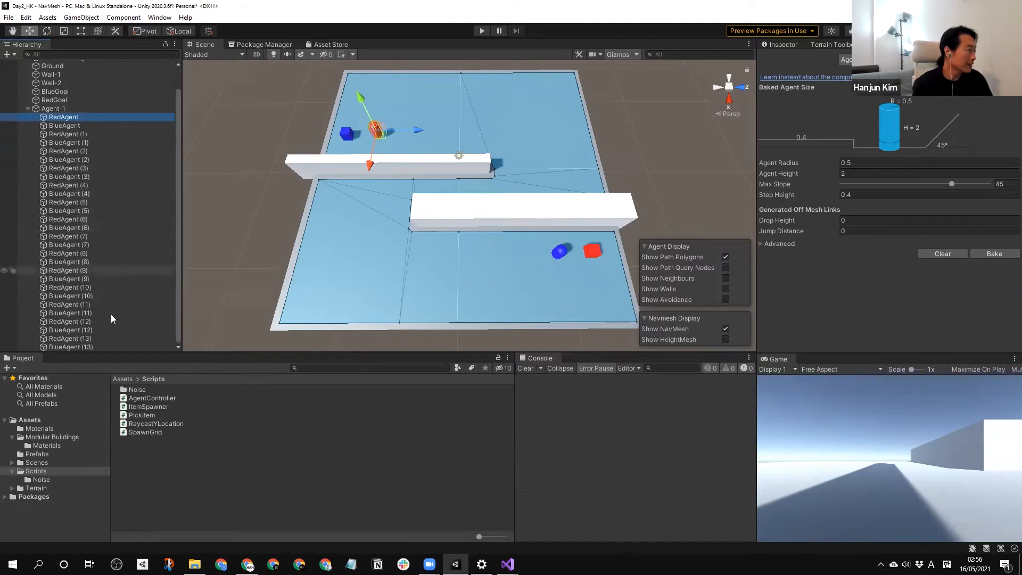
# - Create an empty game object named Agent-2 and reset its transform to the origin
pyautogui.click(27, 107)
pyautogui.rightClick(44, 158)
pyautogui.click(94, 285)
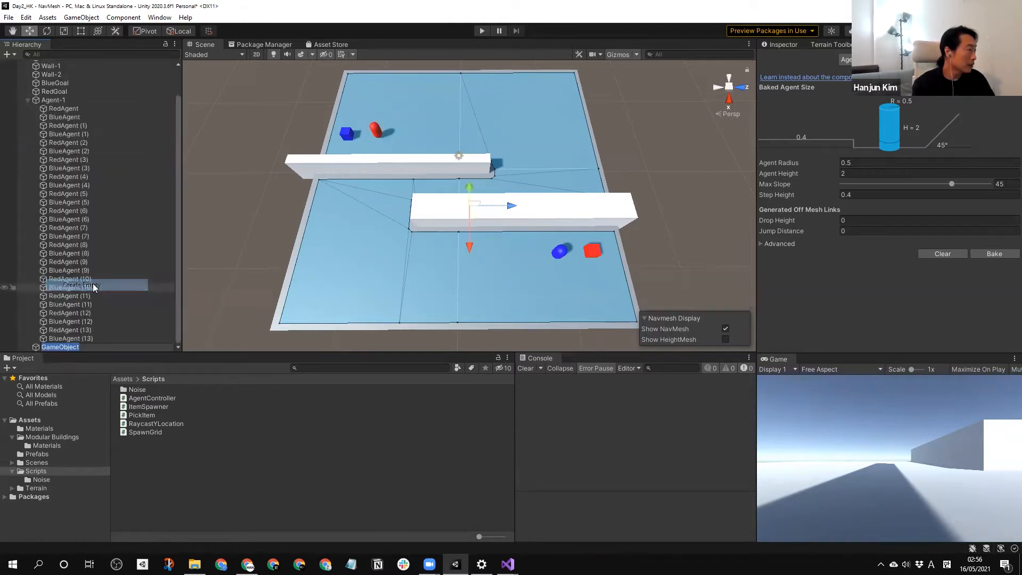
pyautogui.write('Agent-2')
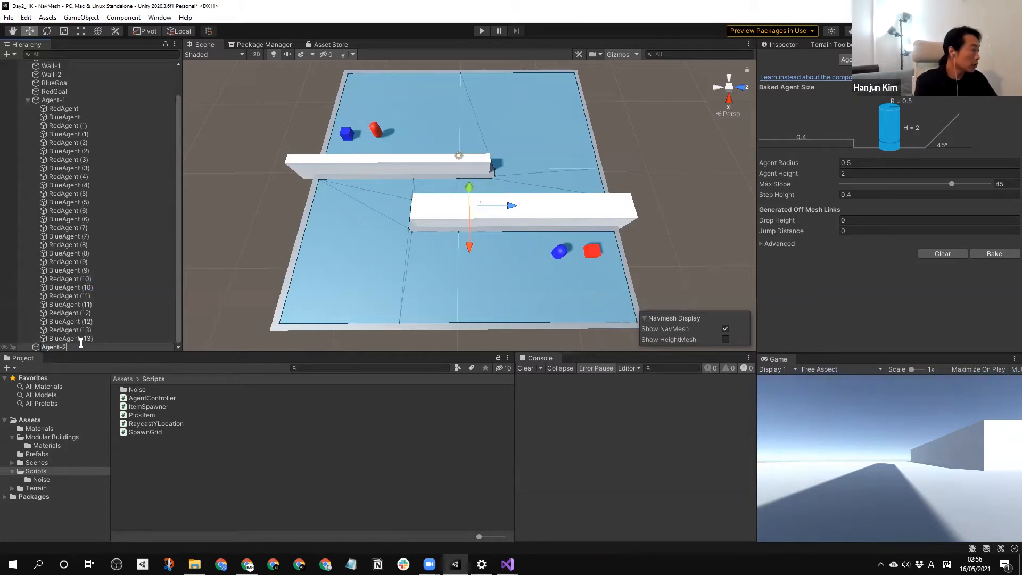
pyautogui.press('Return')
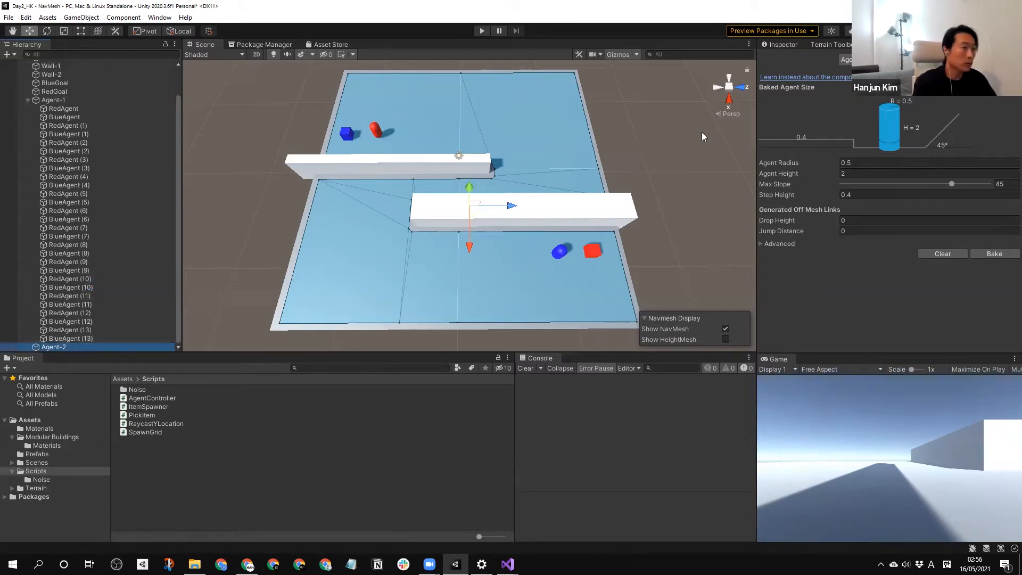
pyautogui.click(787, 45)
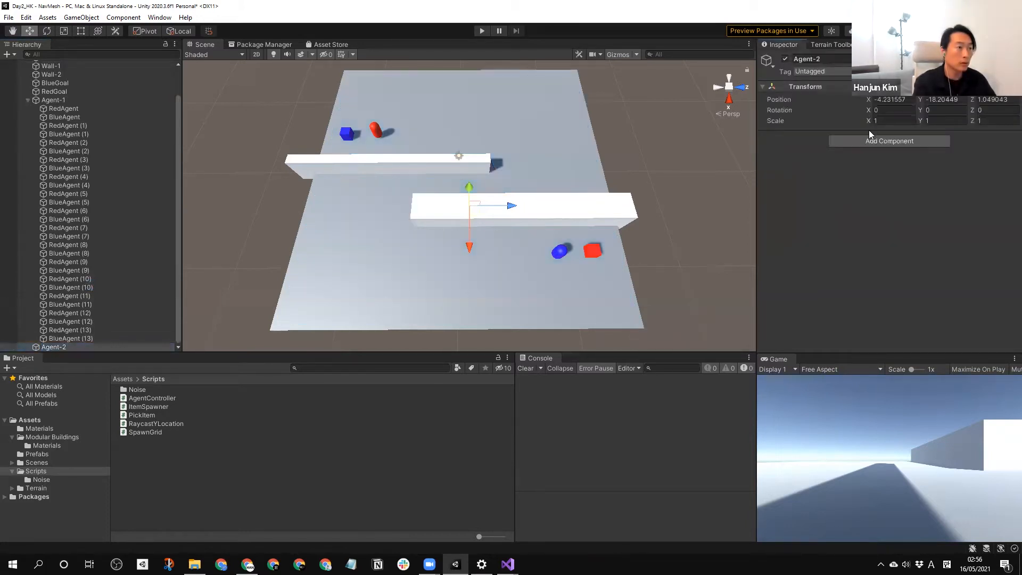
pyautogui.rightClick(823, 87)
pyautogui.click(852, 95)
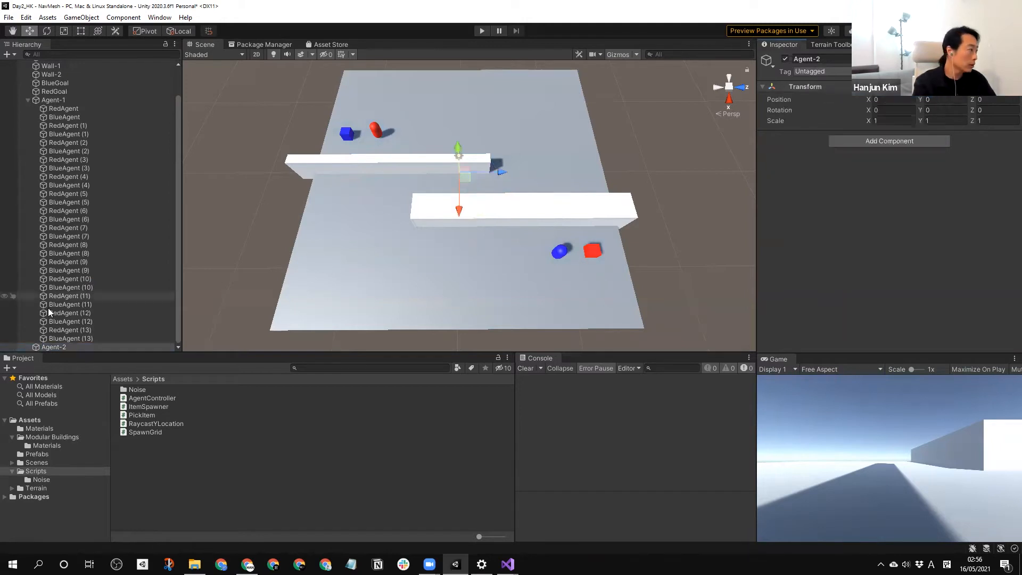
# - Move RedAgent (13) and BlueAgent (13) out of Agent-1 and make them children of Agent-2
pyautogui.click(63, 330)
pyautogui.keyDown('shift'); pyautogui.click(70, 338); pyautogui.keyUp('shift')
pyautogui.moveTo(70, 338); pyautogui.dragTo(64, 347)
# - Collapse the Agent-1 group and deactivate it in the scene
pyautogui.click(28, 99)
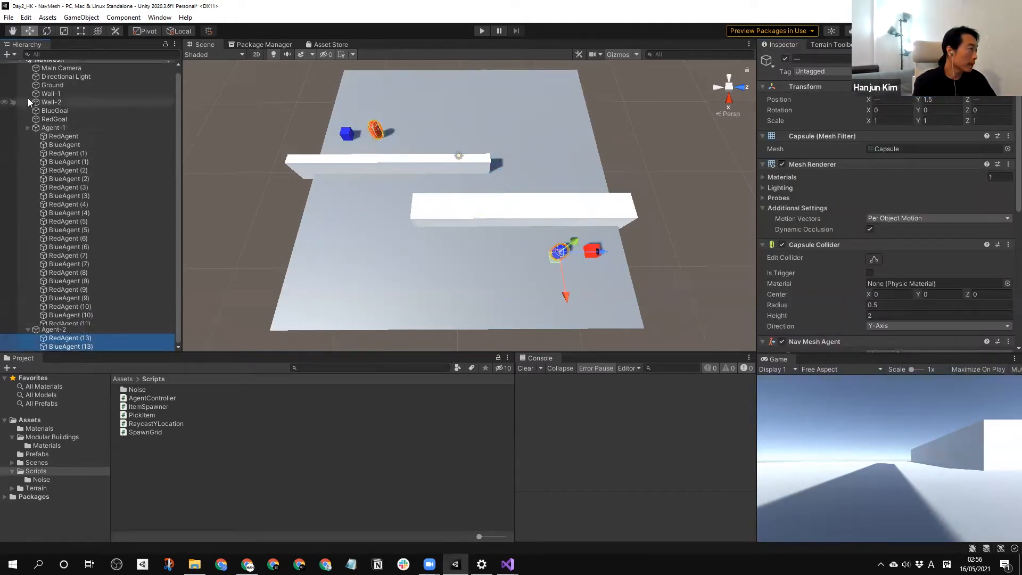
pyautogui.click(51, 133)
pyautogui.click(785, 59)
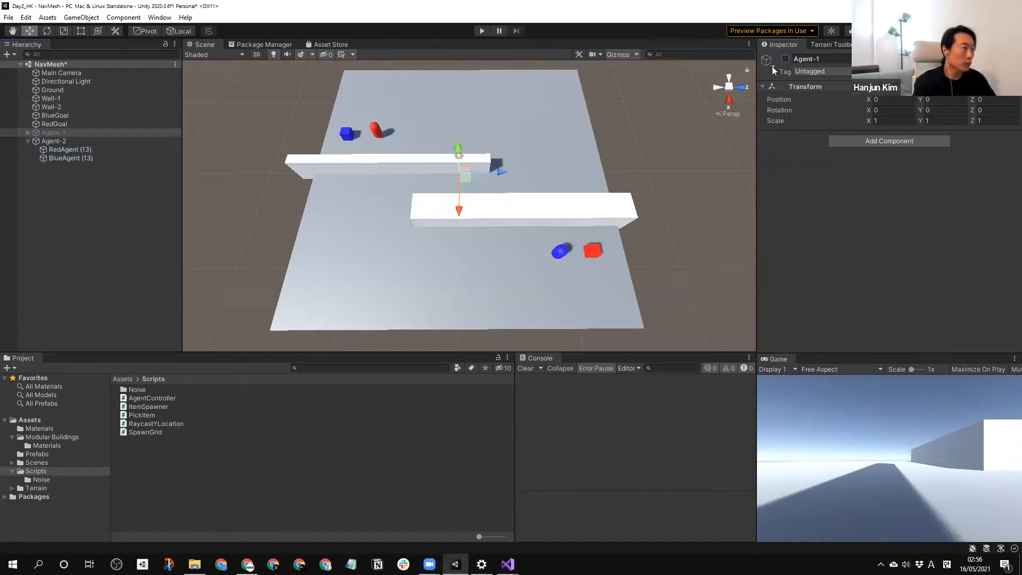
pyautogui.click(650, 242)
# - Remove the AgentController script component from RedAgent (13) and BlueAgent (13), keeping their Nav Mesh Agent
pyautogui.click(62, 158)
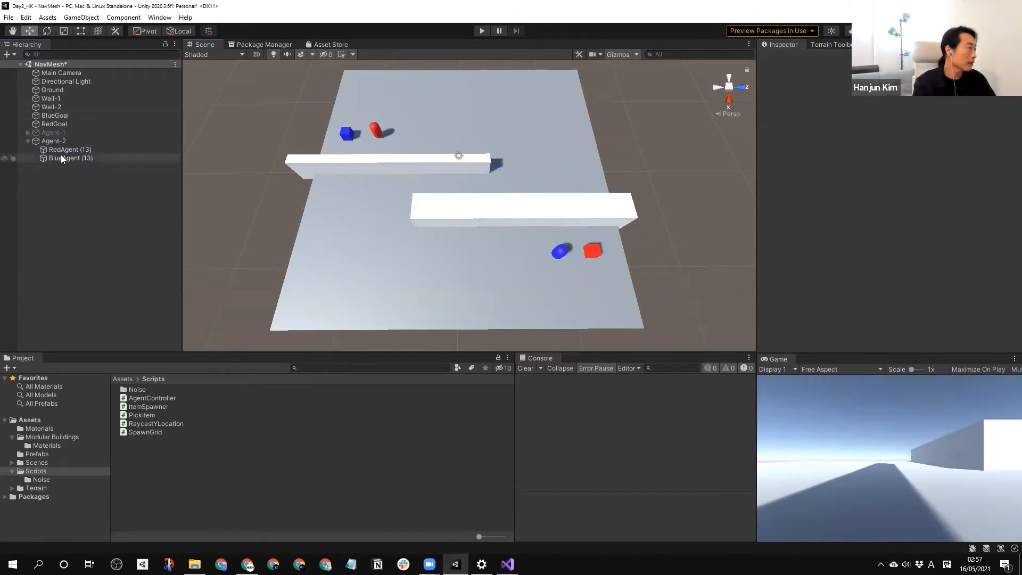
pyautogui.keyDown('ctrl'); pyautogui.click(70, 149); pyautogui.keyUp('ctrl')
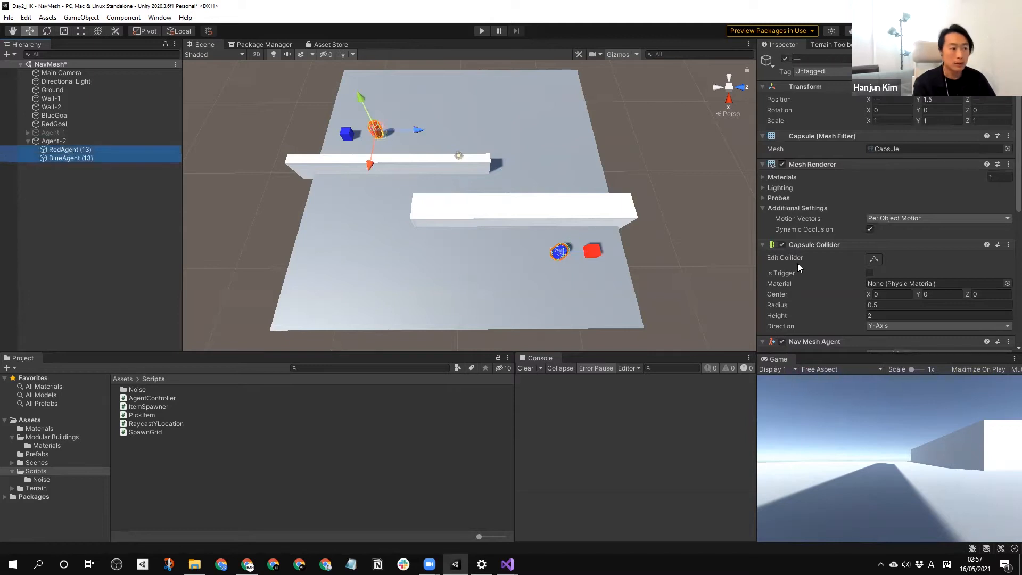
pyautogui.scroll(-5, 841, 290)
pyautogui.scroll(-3, 849, 296)
pyautogui.rightClick(848, 296)
pyautogui.rightClick(815, 321)
pyautogui.click(810, 321)
pyautogui.rightClick(811, 321)
pyautogui.click(857, 368)
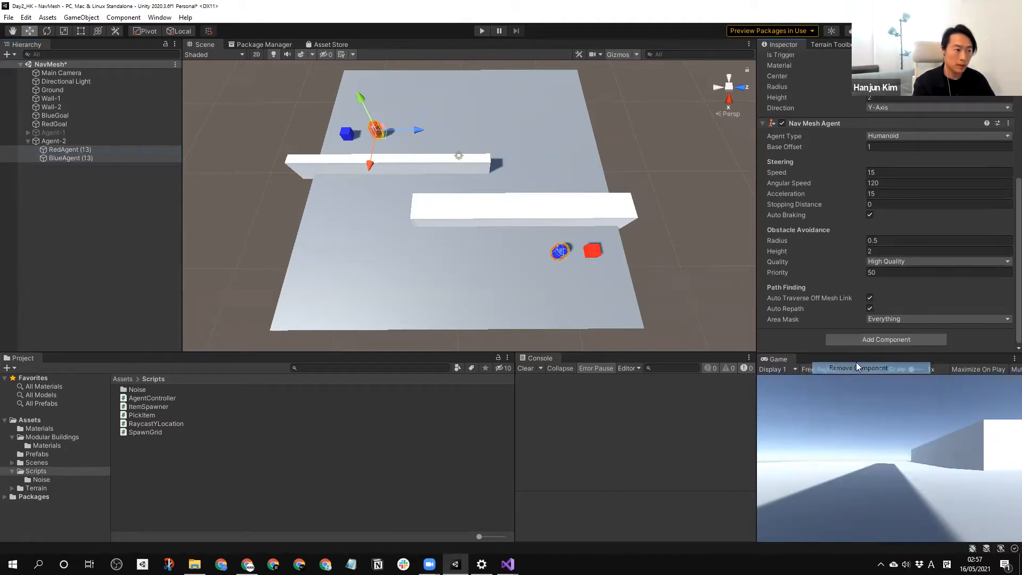
# - Create a C# script named MutipleGoalControllet in the Scripts folder
pyautogui.click(189, 444)
pyautogui.rightClick(189, 445)
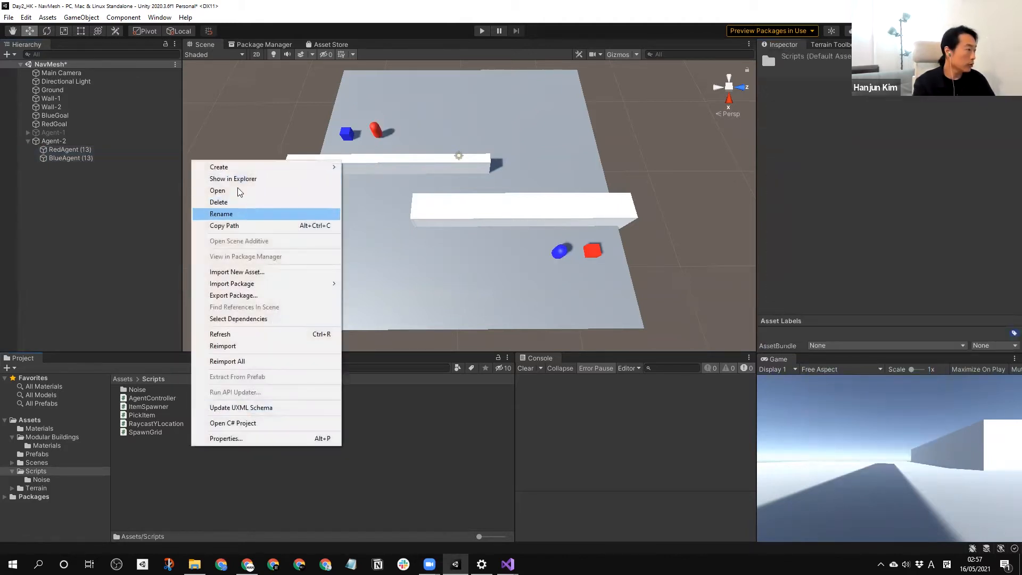
pyautogui.moveTo(240, 168)
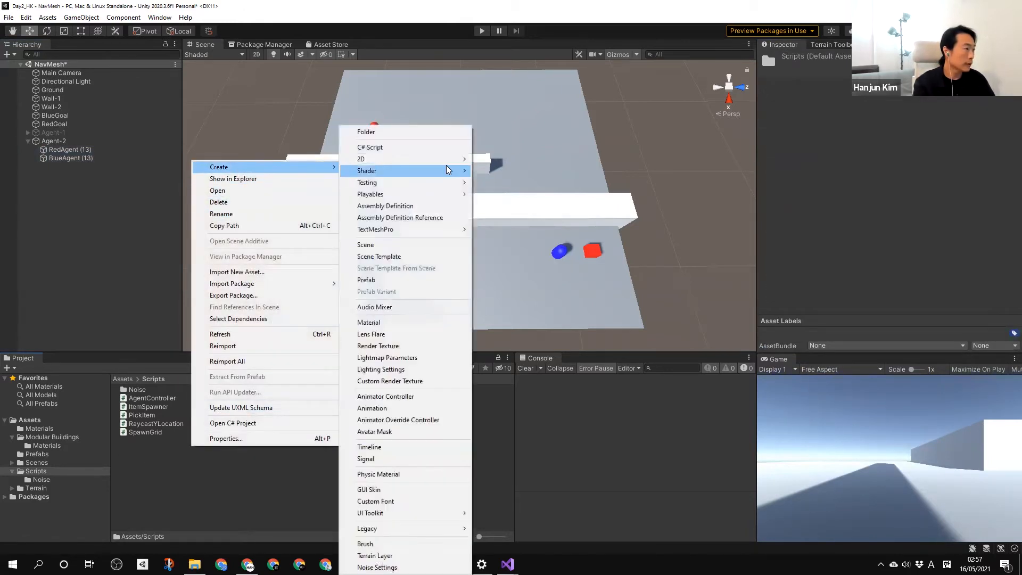
pyautogui.click(401, 148)
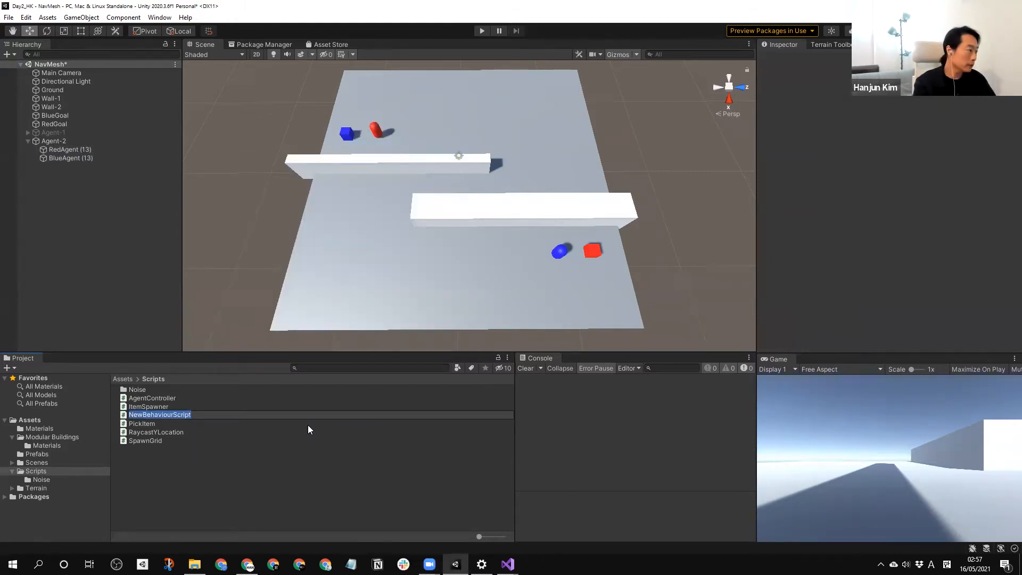
pyautogui.write('Mu')
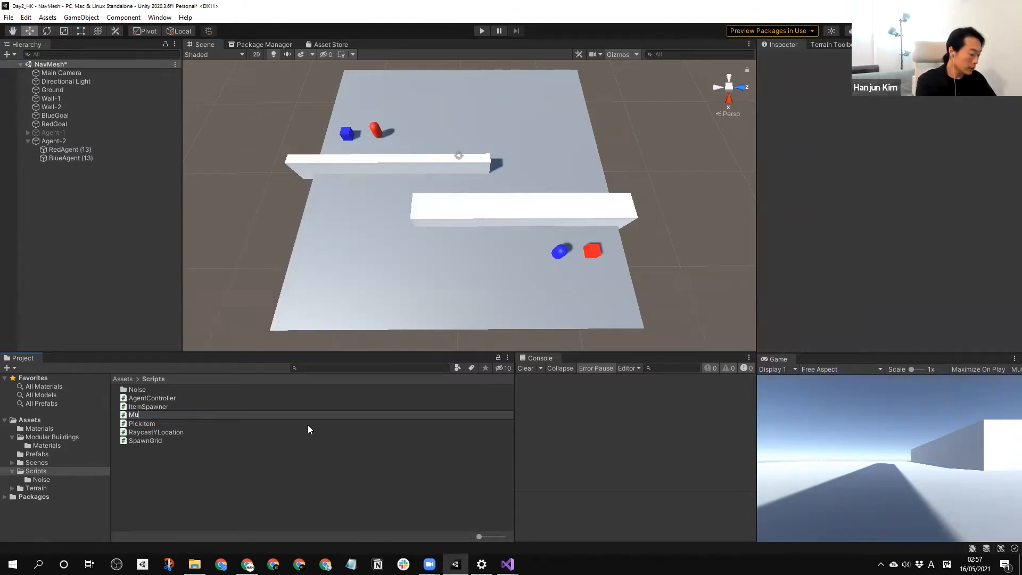
pyautogui.write('tipl')
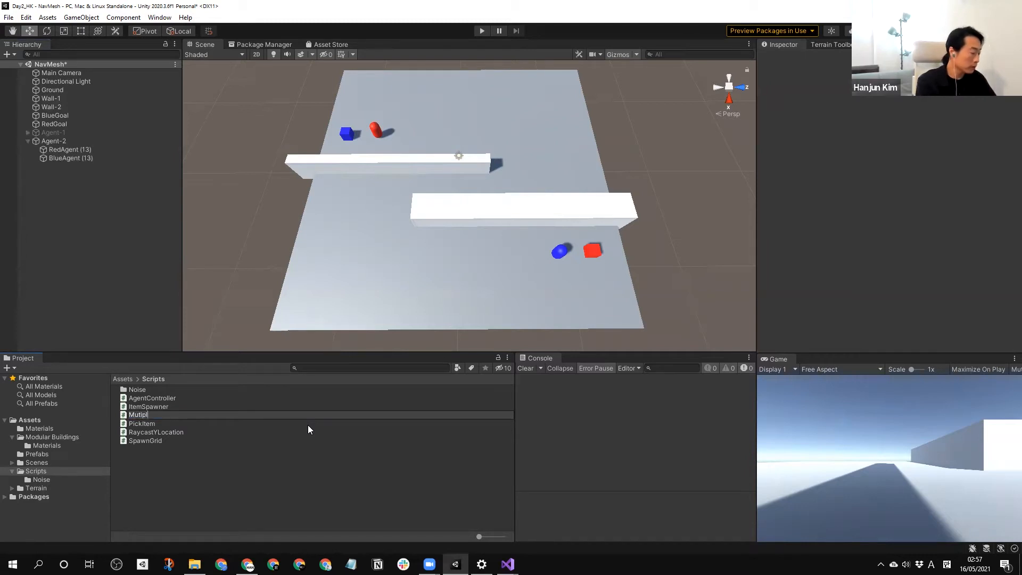
pyautogui.write('eAgent')
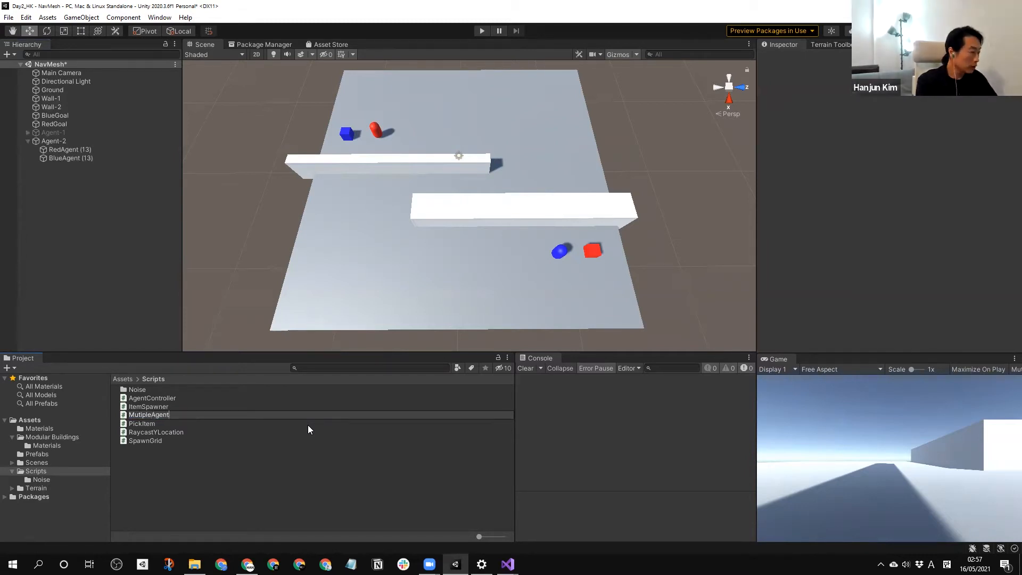
pyautogui.write('C')
pyautogui.press('BackSpace')
pyautogui.press('BackSpace')
pyautogui.press('BackSpace')
pyautogui.press('BackSpace')
pyautogui.press('BackSpace')
pyautogui.press('BackSpace')
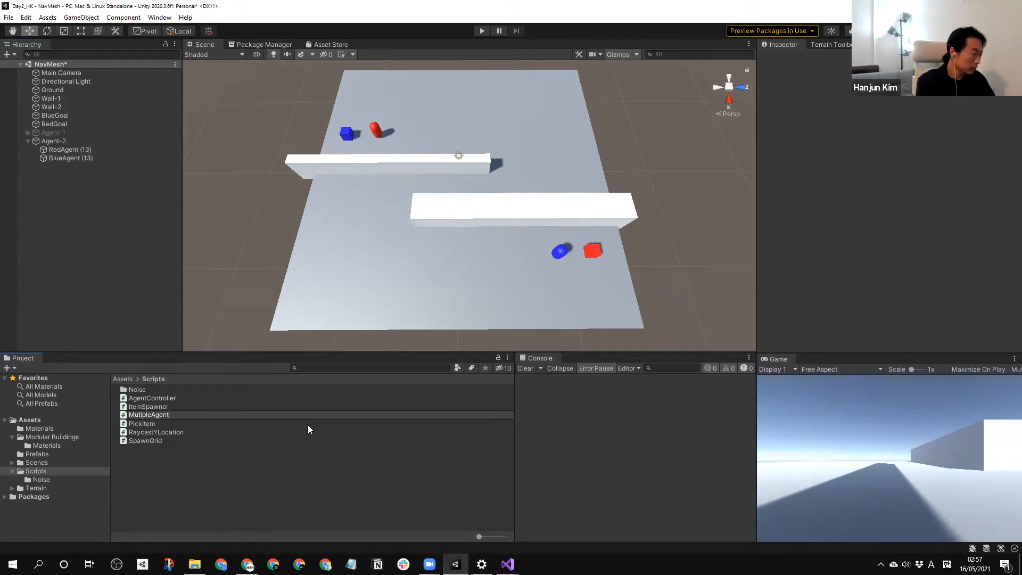
pyautogui.write('Goal')
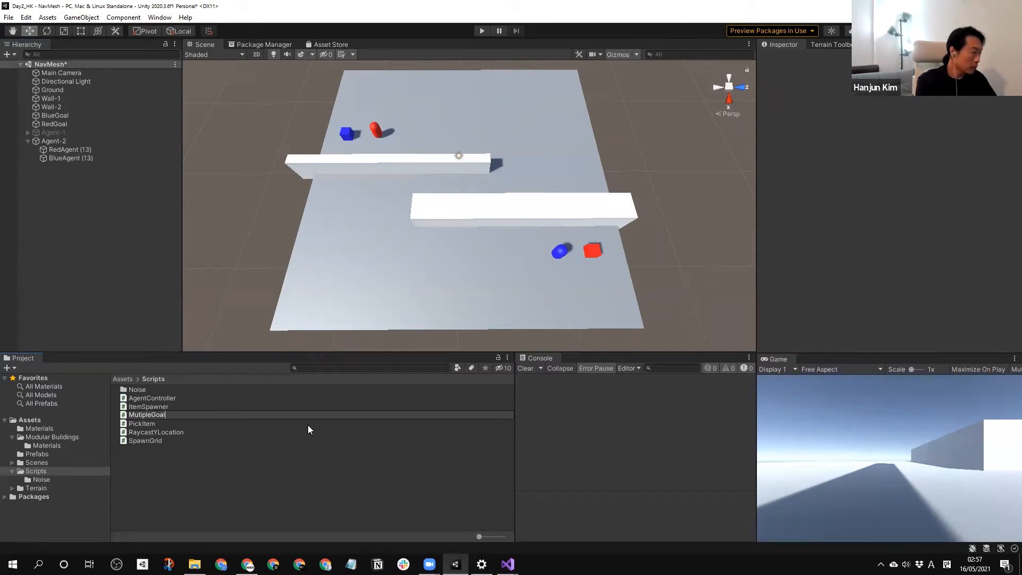
pyautogui.write('Controllet')
pyautogui.press('Return')
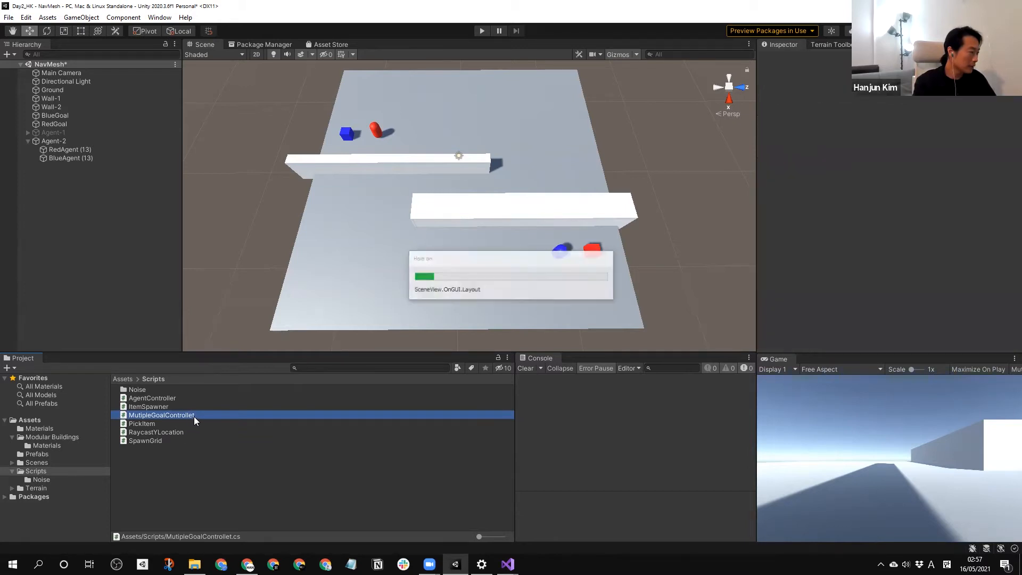
# - Try to correct the new script's misspelled name, and delete the script from the Scripts folder
pyautogui.click(193, 416)
pyautogui.click(192, 418)
pyautogui.write('t')
pyautogui.press('Return')
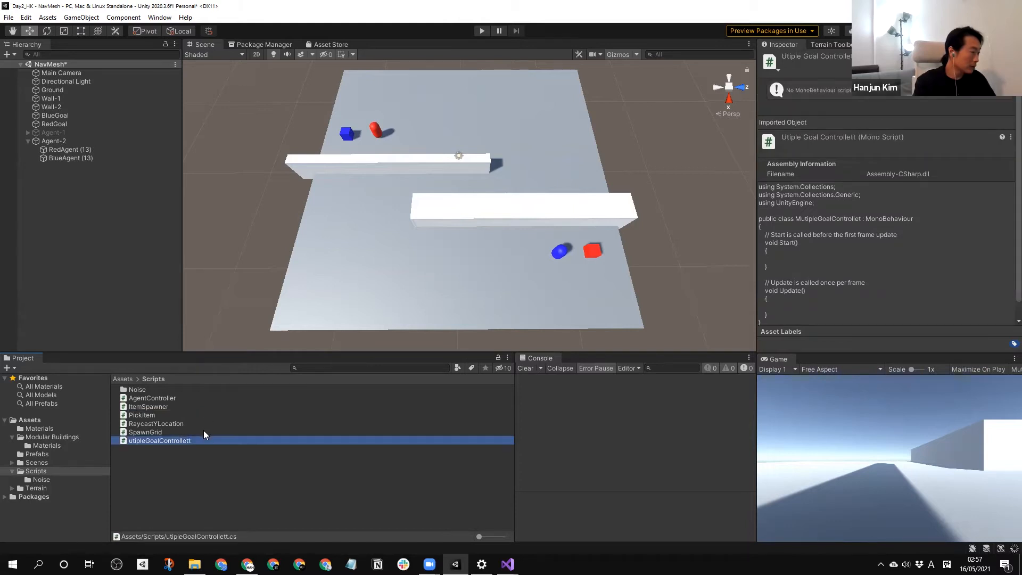
pyautogui.click(194, 456)
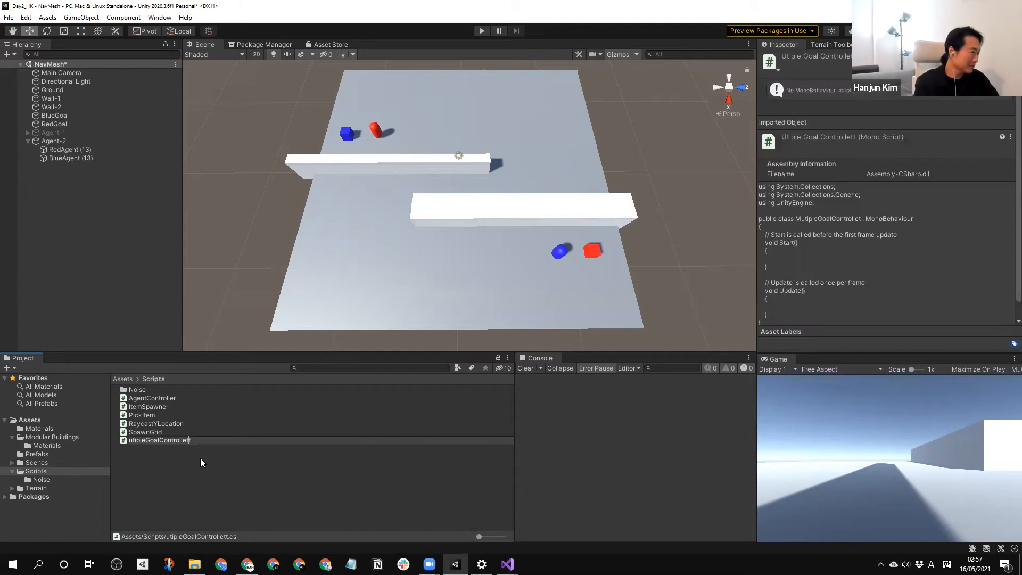
pyautogui.click(168, 439)
pyautogui.press('Delete')
pyautogui.press('Return')
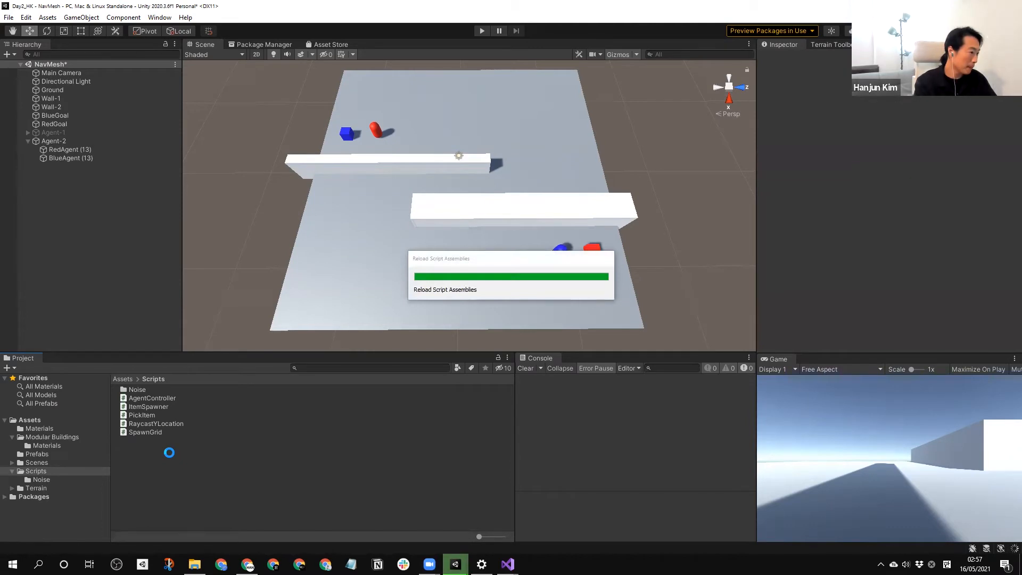
# - Create a C# script named MutipleGoalController in the Scripts folder and open it in the code editor
pyautogui.rightClick(170, 452)
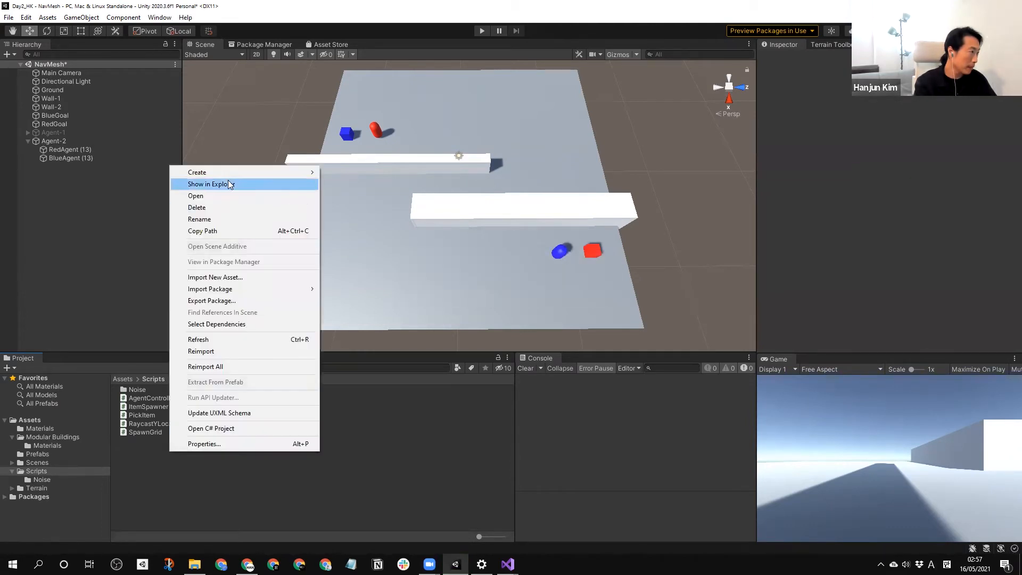
pyautogui.moveTo(227, 171)
pyautogui.click(374, 146)
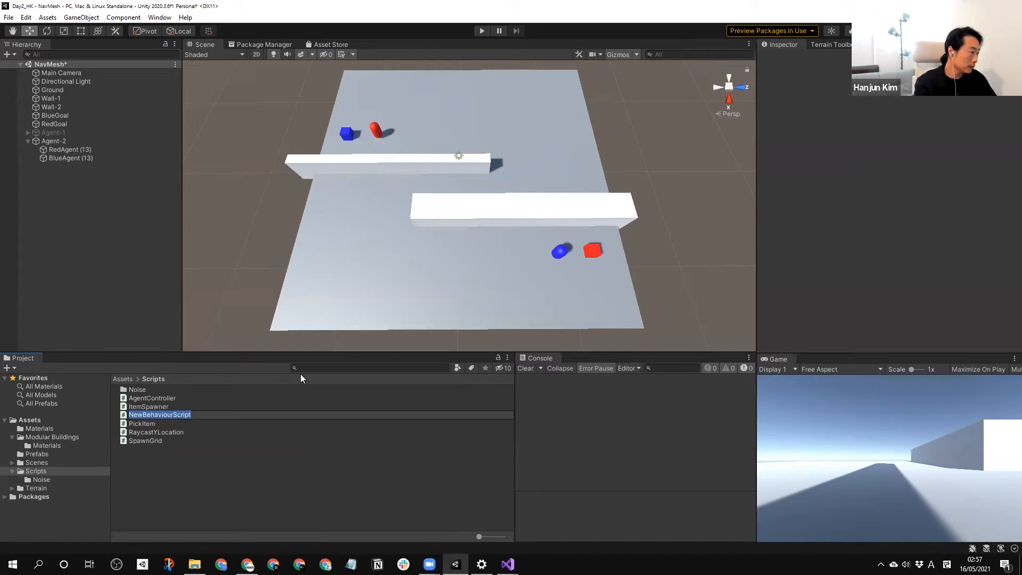
pyautogui.write('Muti')
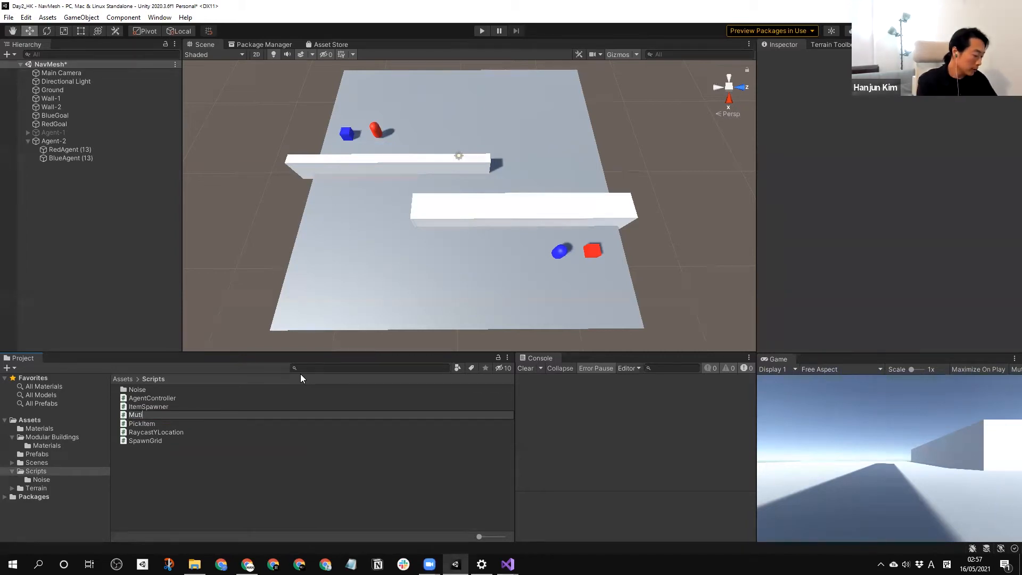
pyautogui.write('pl')
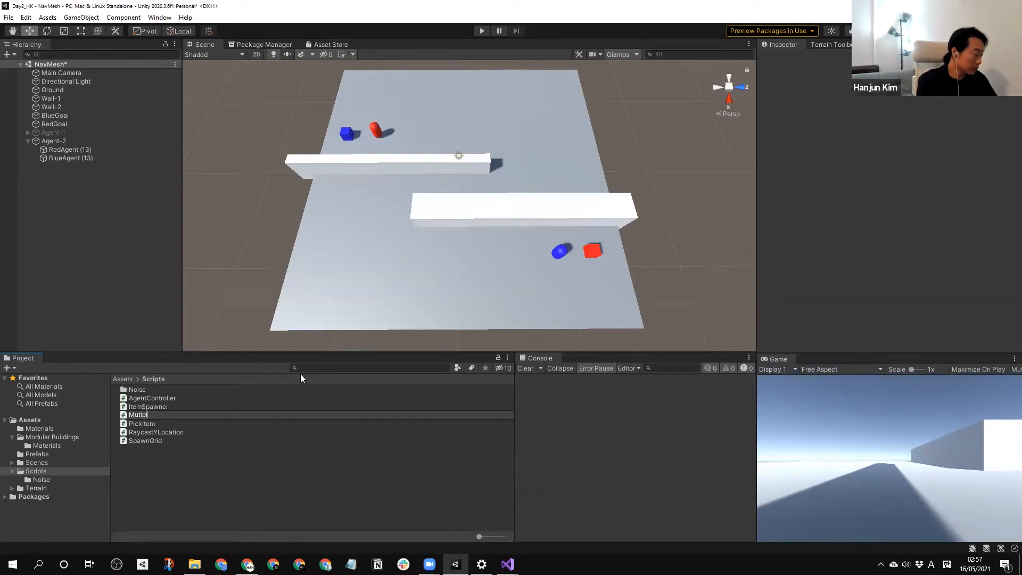
pyautogui.write('eGoalConto')
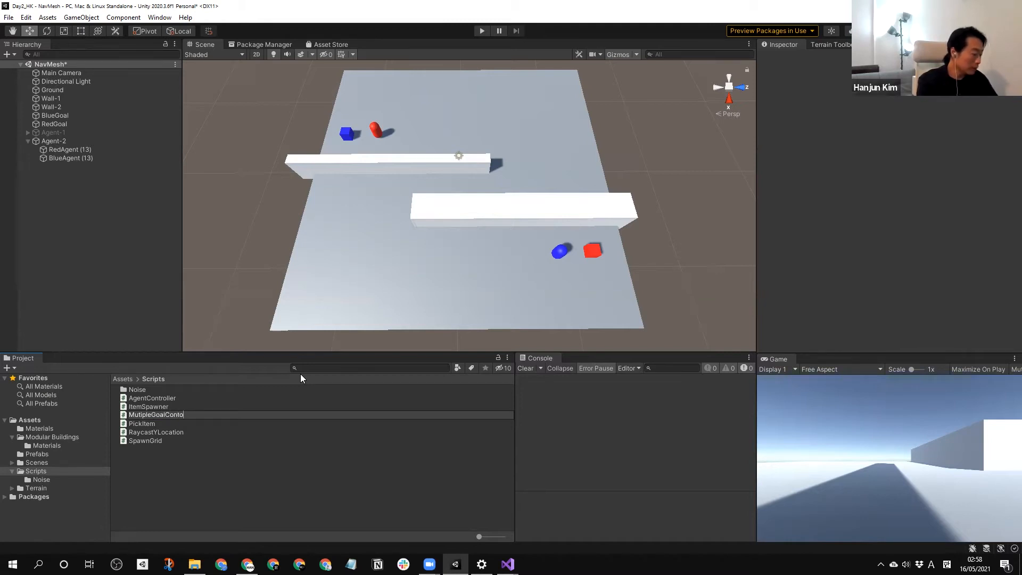
pyautogui.press('BackSpace')
pyautogui.write('roller')
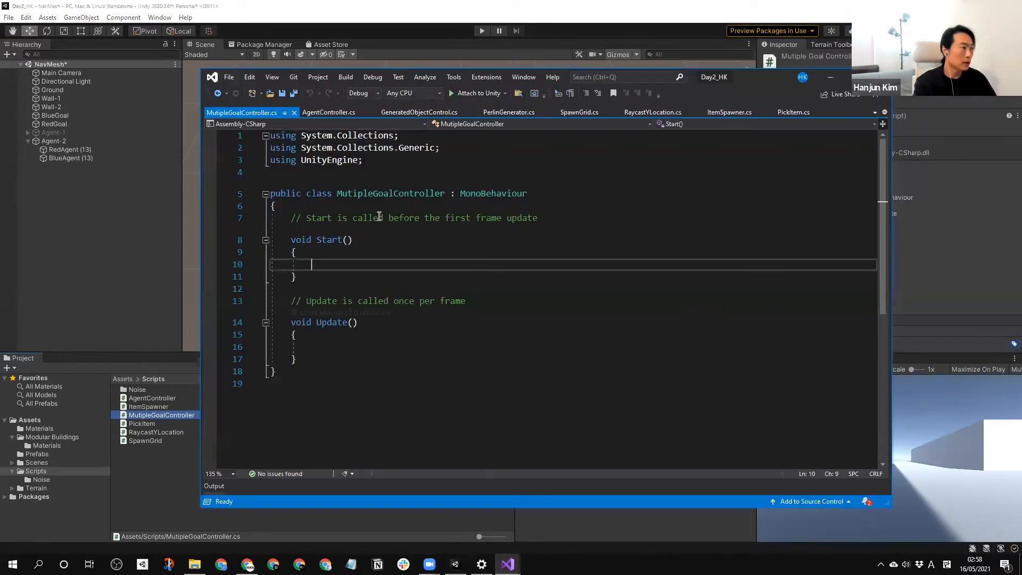
# - Add the directive "using UnityEngine.AI;" below "using UnityEngine;" in the MutipleGoalController script
pyautogui.moveTo(538, 218); pyautogui.dragTo(298, 221)
pyautogui.moveTo(357, 159); pyautogui.dragTo(270, 160)
pyautogui.hotkey('ctrl', 'c')
pyautogui.press('End')
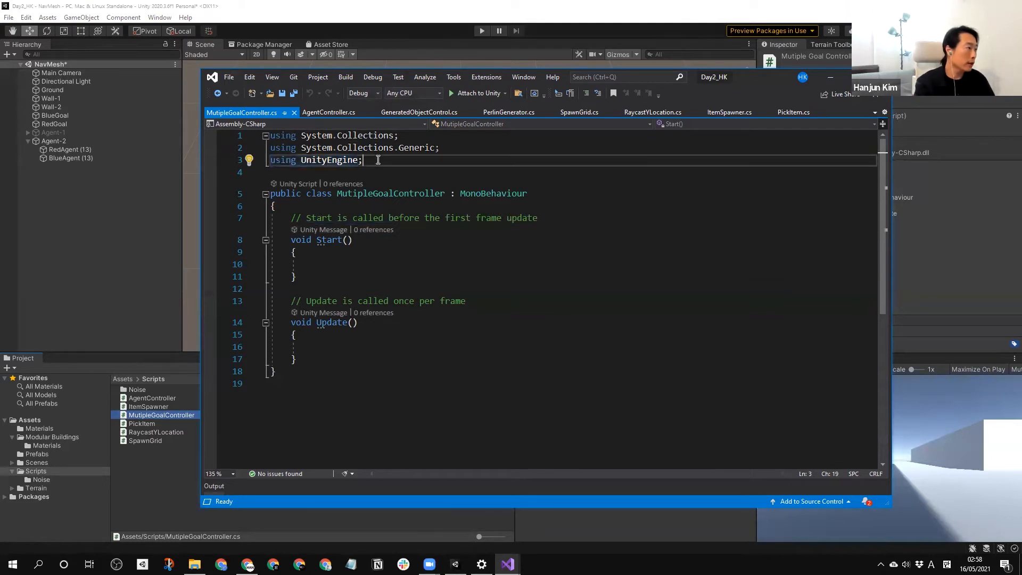
pyautogui.press('Return')
pyautogui.hotkey('ctrl', 'v')
pyautogui.write('.AI;')
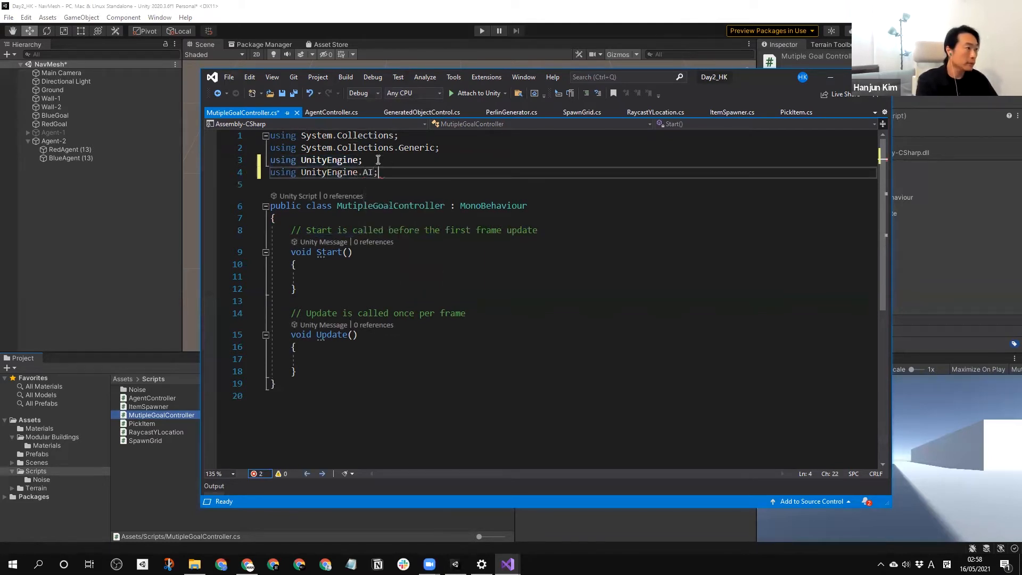
pyautogui.press('Return')
# - Replace the comment above Start with the fields "private GameObject[] goalLocations;" and "NavMeshAgent agent;"
pyautogui.click(536, 235)
pyautogui.moveTo(537, 242); pyautogui.dragTo(291, 243)
pyautogui.press('Return')
pyautogui.press('Up')
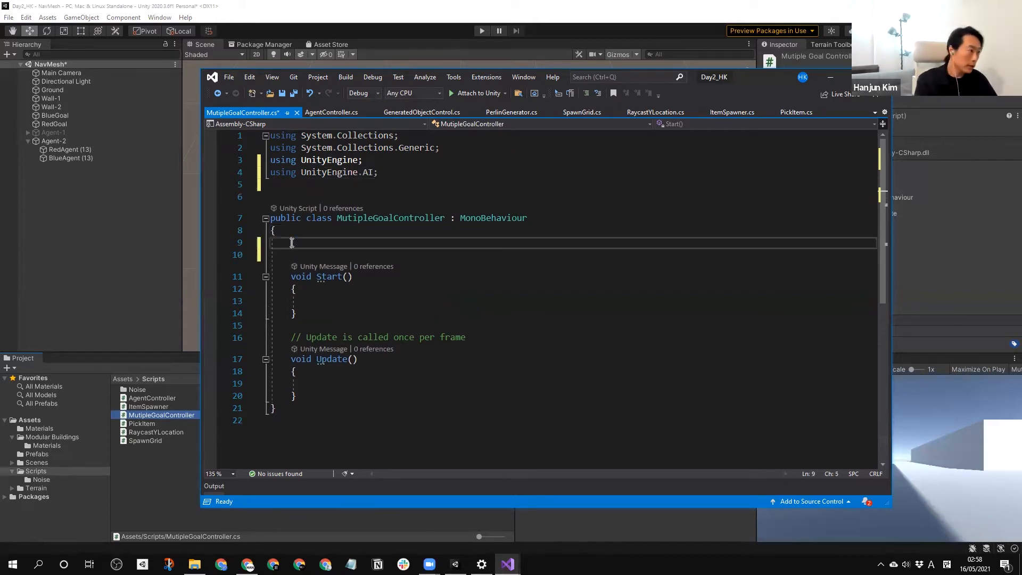
pyautogui.write('private ')
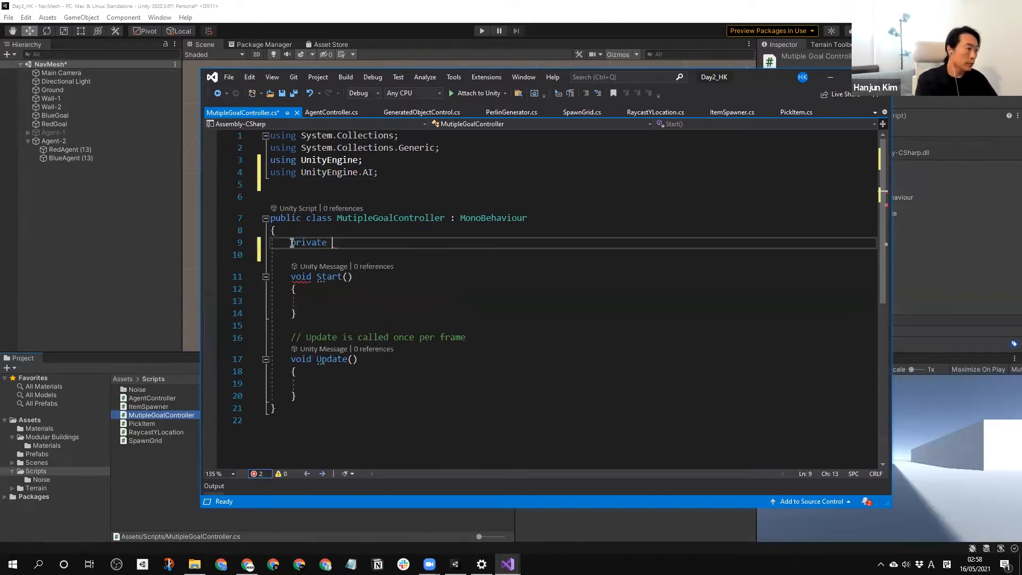
pyautogui.write('GameObject')
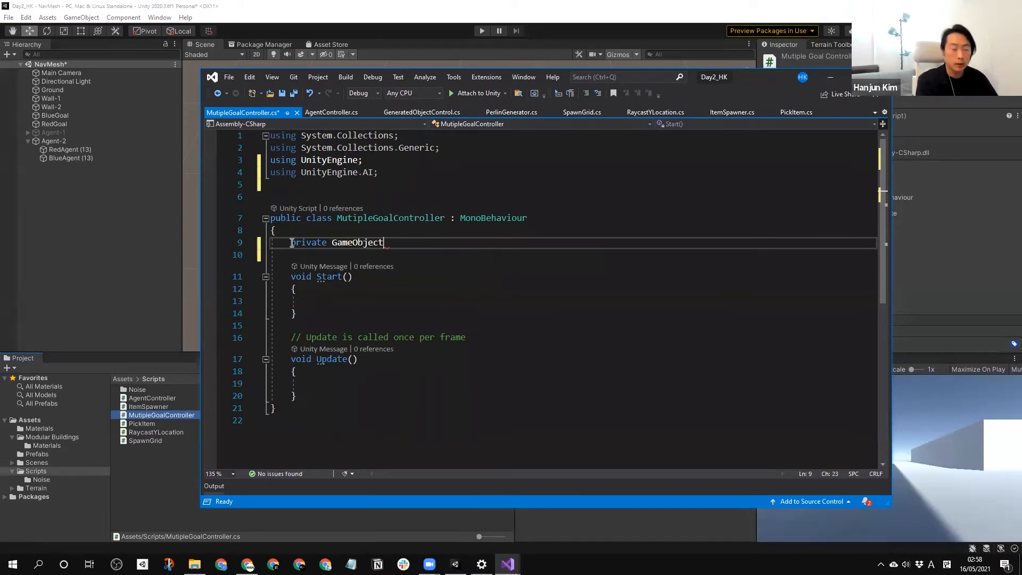
pyautogui.write('[] goa')
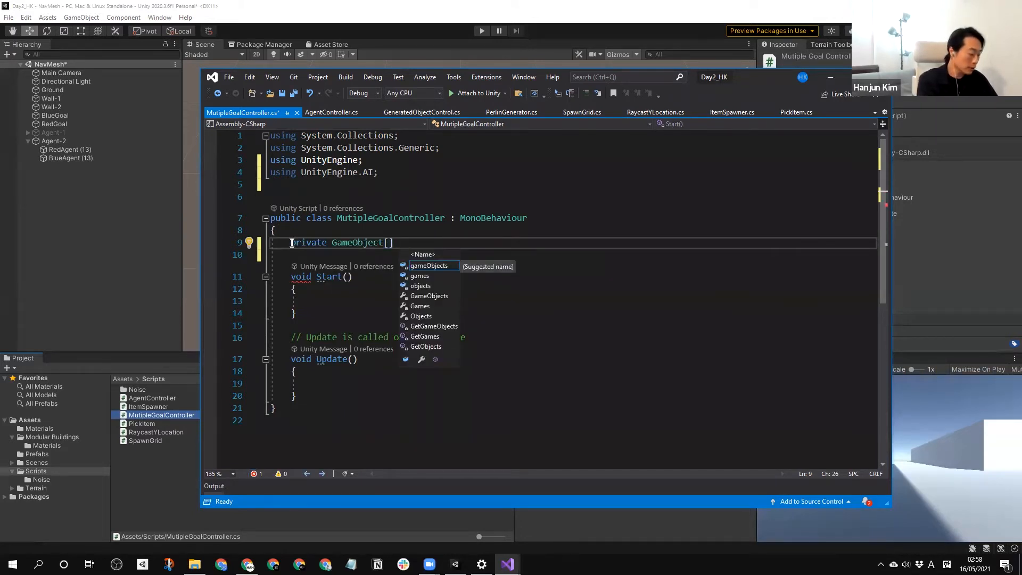
pyautogui.write('lLocations')
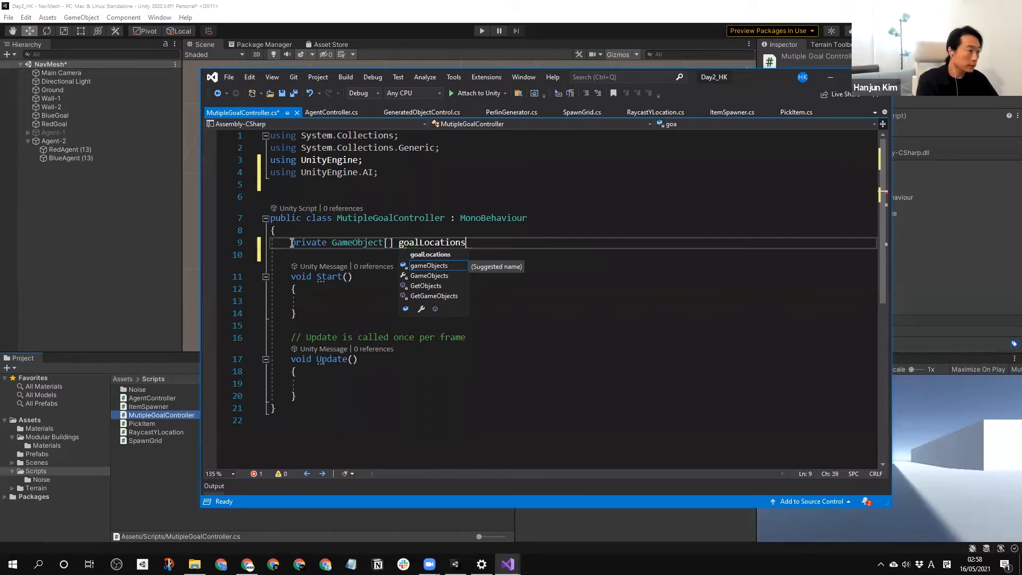
pyautogui.write(';')
pyautogui.press('Return')
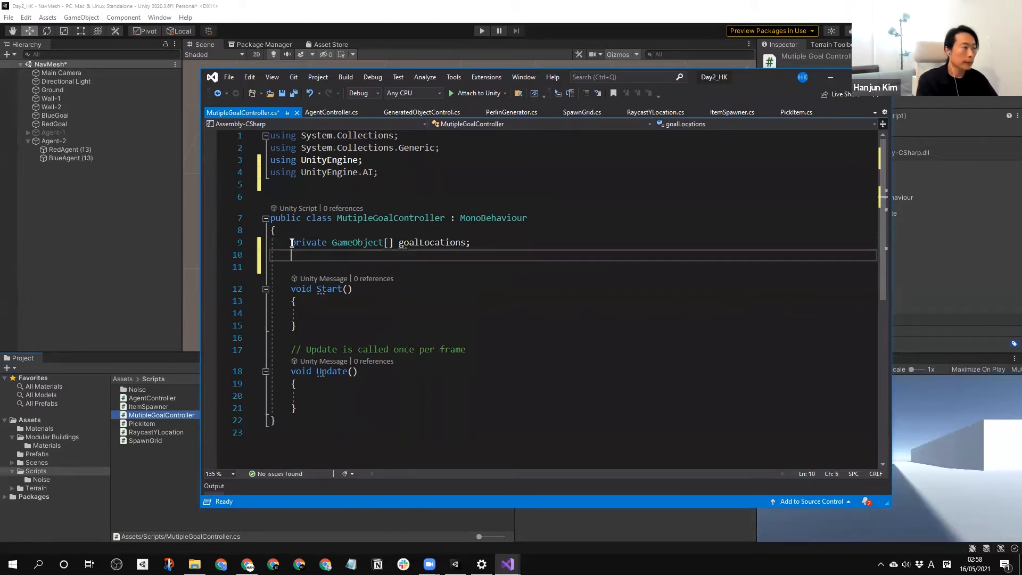
pyautogui.write('N')
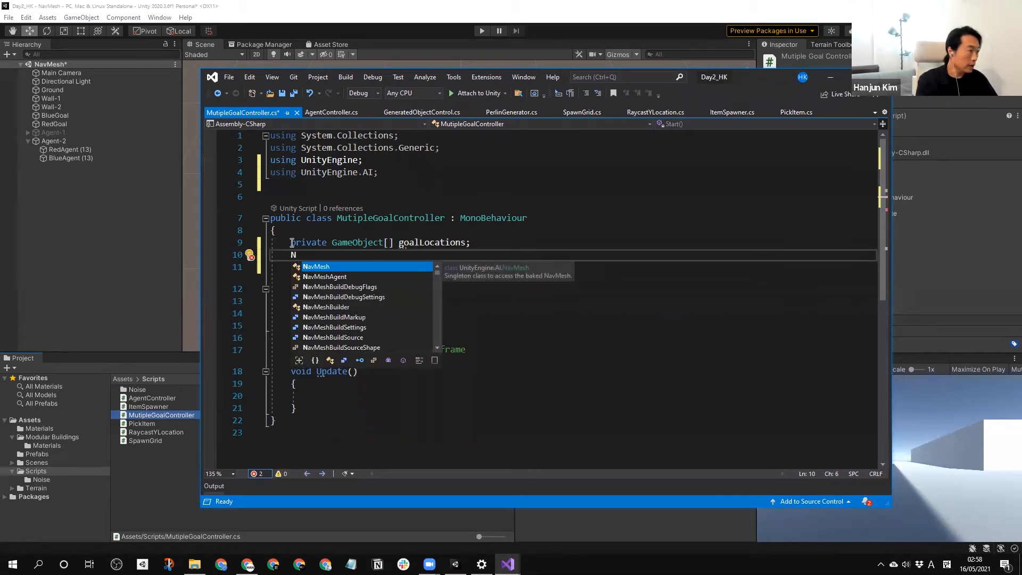
pyautogui.write('avMeshAgent agent;')
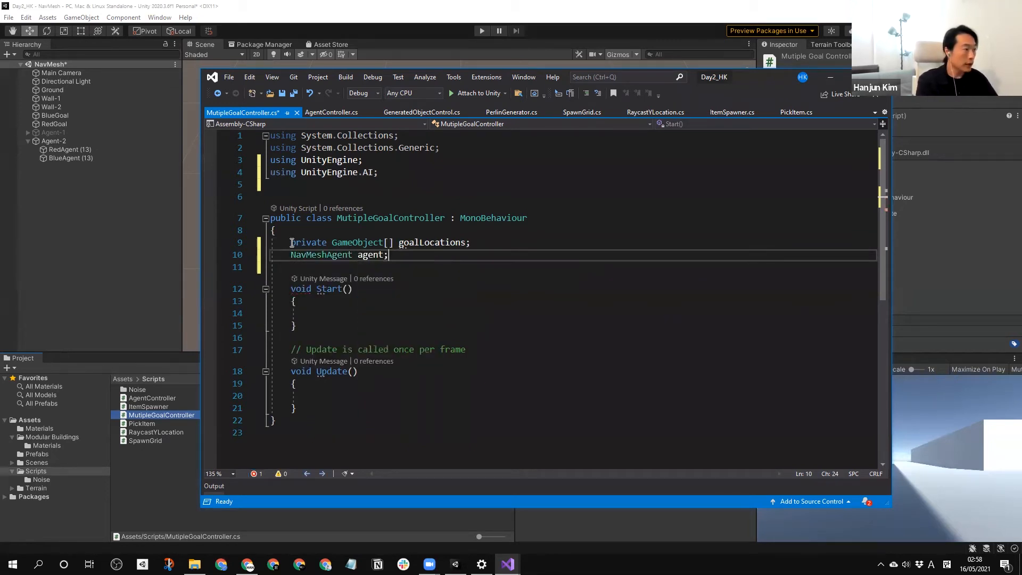
# - Begin the assignment "goalLocations = Game" inside the Start method
pyautogui.click(318, 319)
pyautogui.write('goalLocations =')
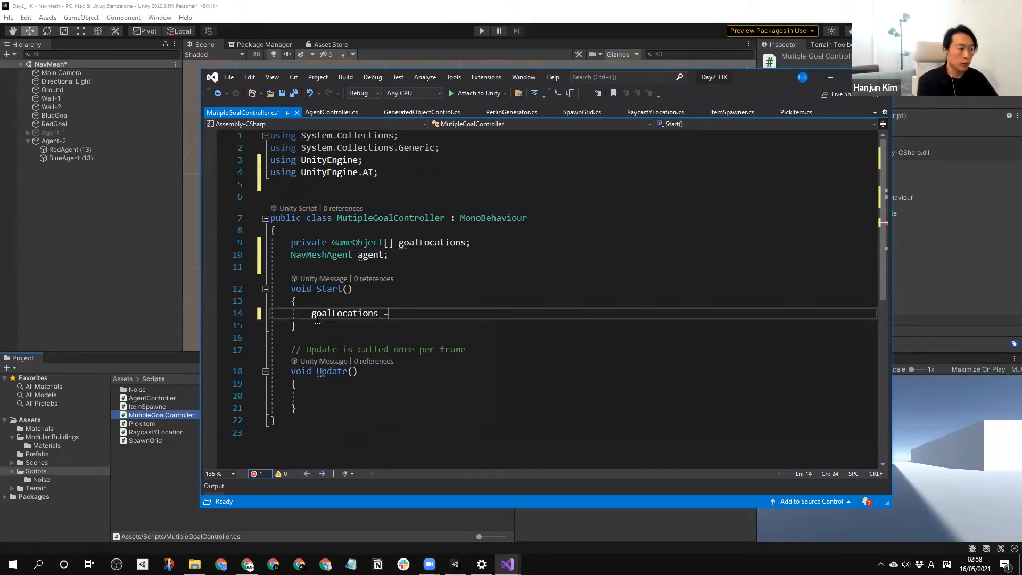
pyautogui.write(' Game')
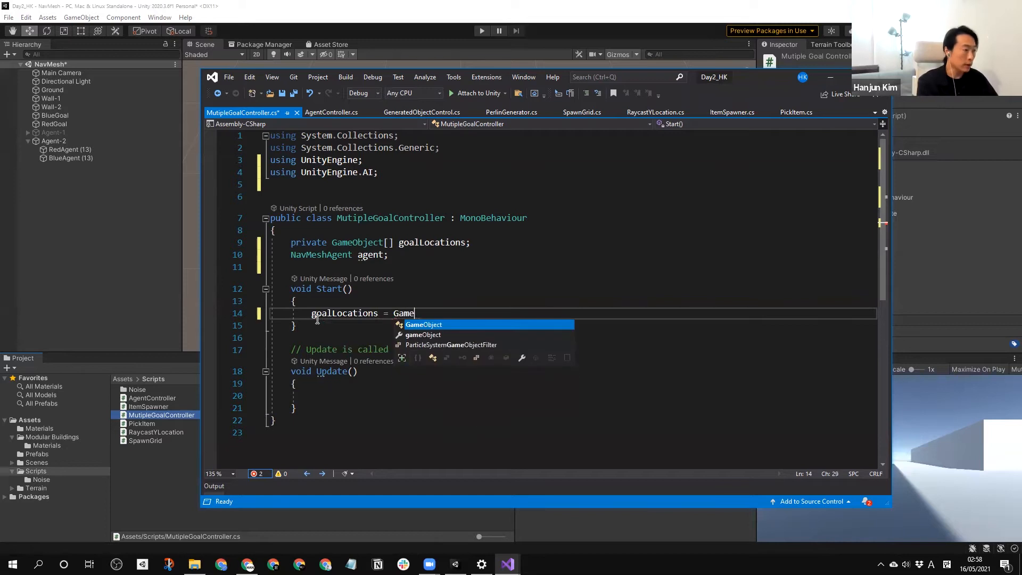
# - Switch to the Unity editor, duplicate RedGoal and move the copy along Z to about -10.18
pyautogui.click(63, 241)
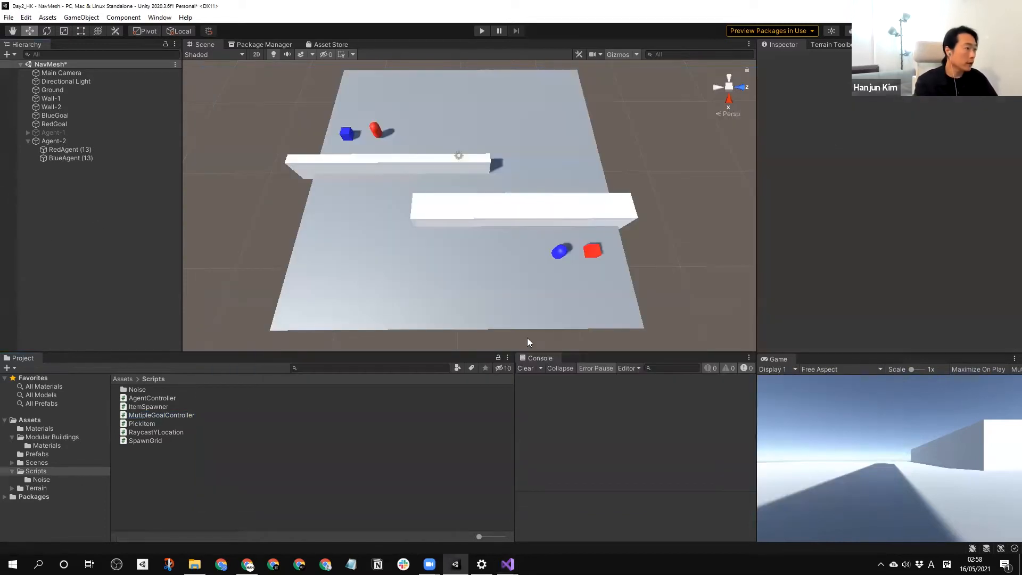
pyautogui.click(58, 123)
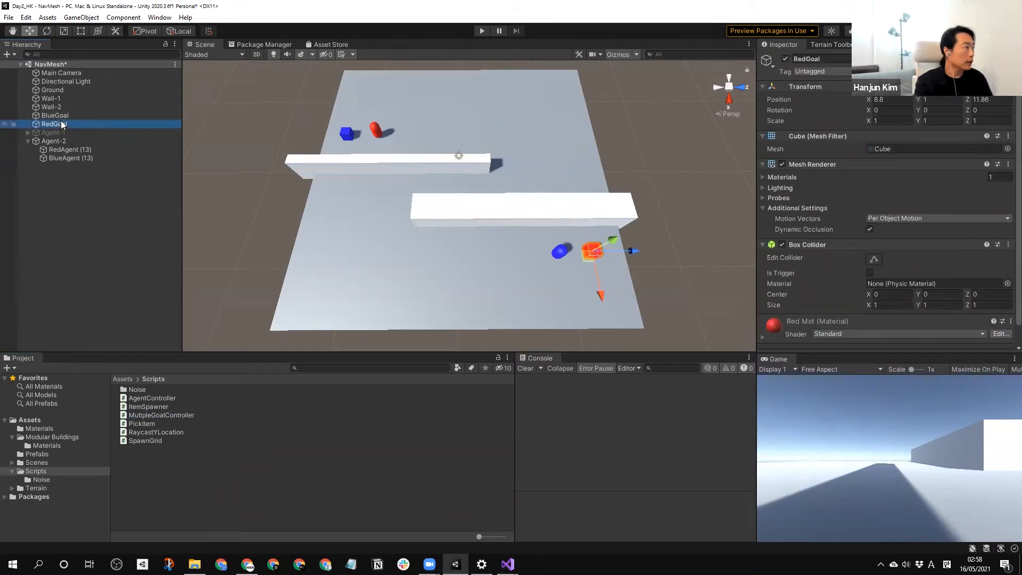
pyautogui.click(64, 128)
pyautogui.hotkey('ctrl', 'd')
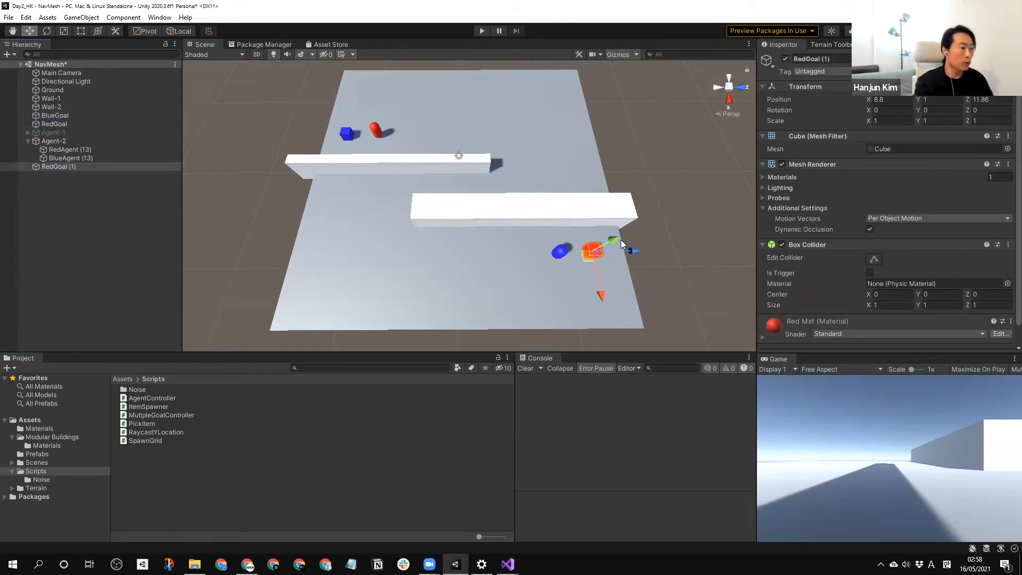
pyautogui.moveTo(632, 251); pyautogui.dragTo(381, 245)
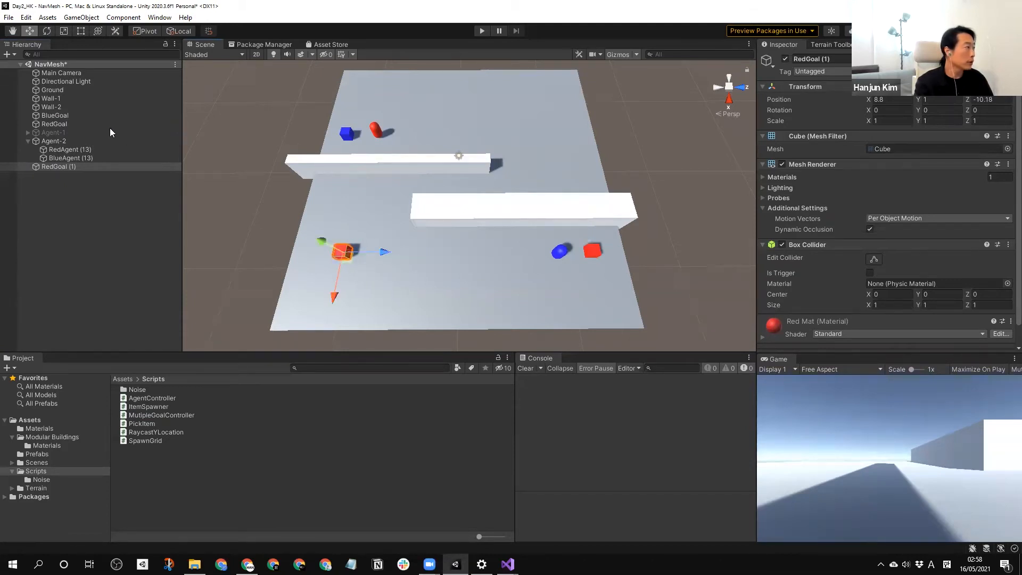
# - Move BlueGoal to the middle of the ground's near edge, in front of Wall-2, and select Wall-2
pyautogui.click(45, 115)
pyautogui.moveTo(352, 137); pyautogui.dragTo(468, 318)
pyautogui.click(514, 206)
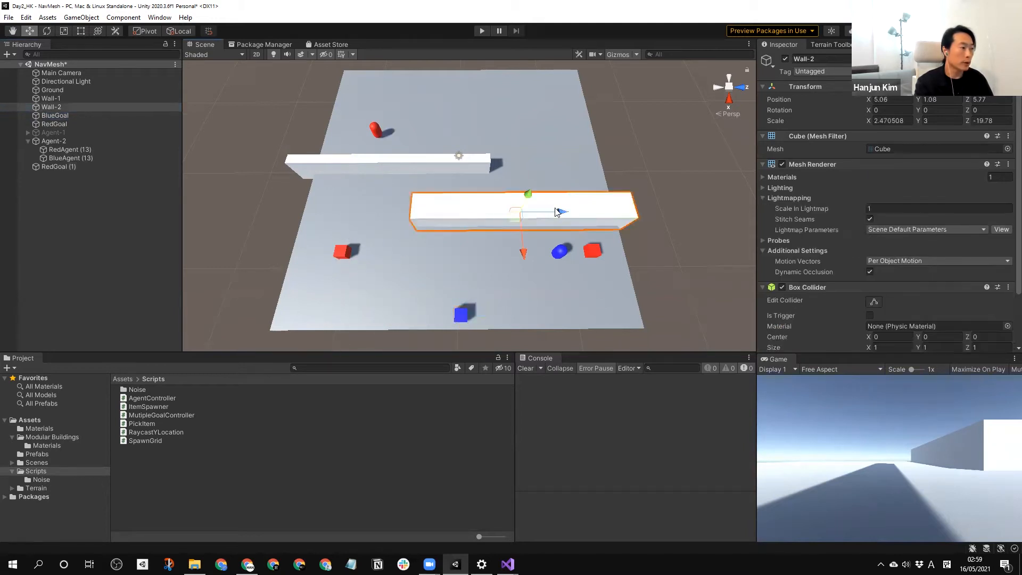
# - Move RedGoal (1) to about X 6.56, Z -11.47 on the ground, and select it together with BlueGoal and RedGoal
pyautogui.click(340, 252)
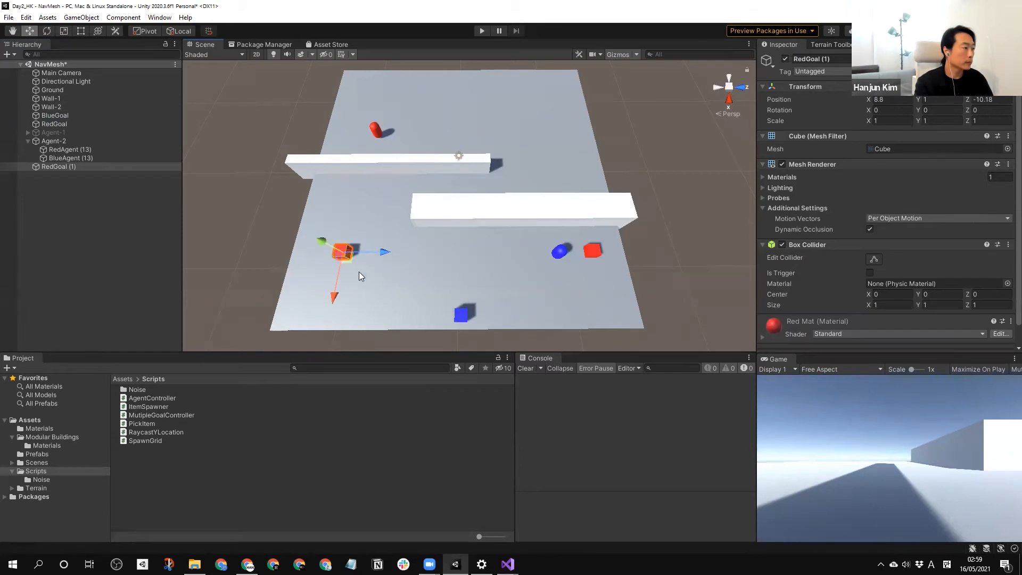
pyautogui.moveTo(351, 260); pyautogui.dragTo(342, 234)
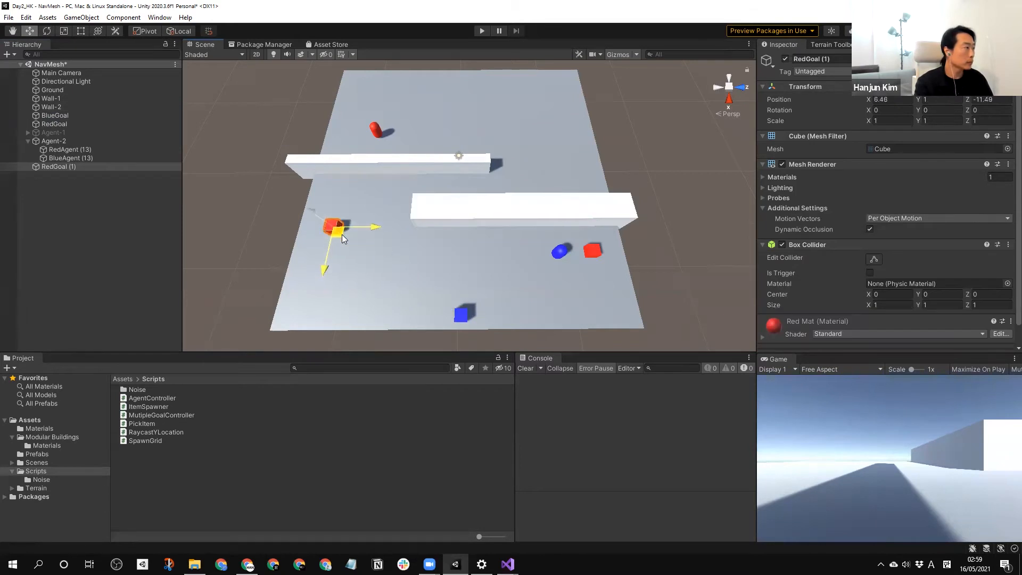
pyautogui.keyDown('shift'); pyautogui.click(462, 314); pyautogui.keyUp('shift')
pyautogui.keyDown('shift'); pyautogui.click(595, 251); pyautogui.keyUp('shift')
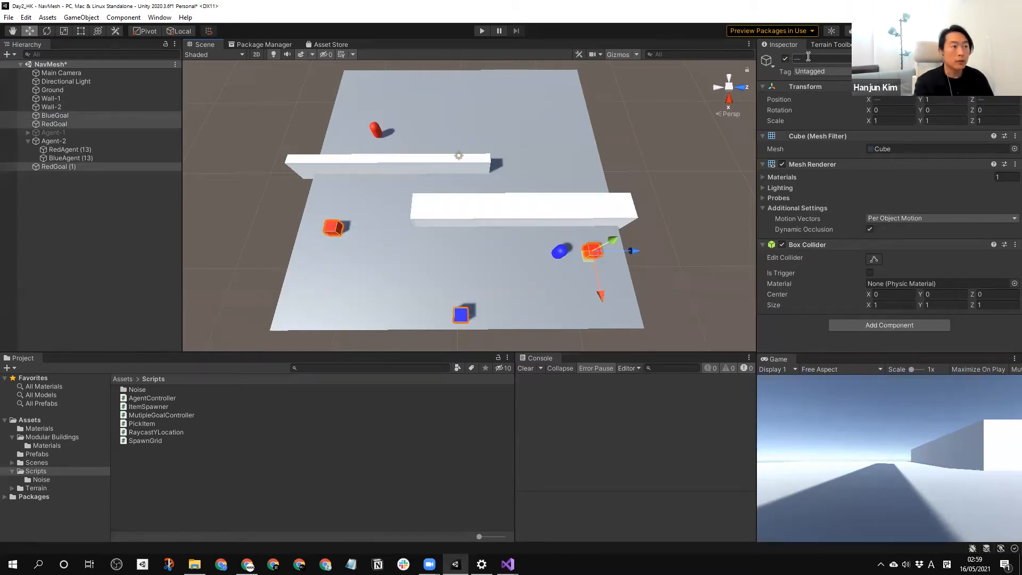
# - Create a new tag named "goal" in the project's tag list
pyautogui.click(841, 74)
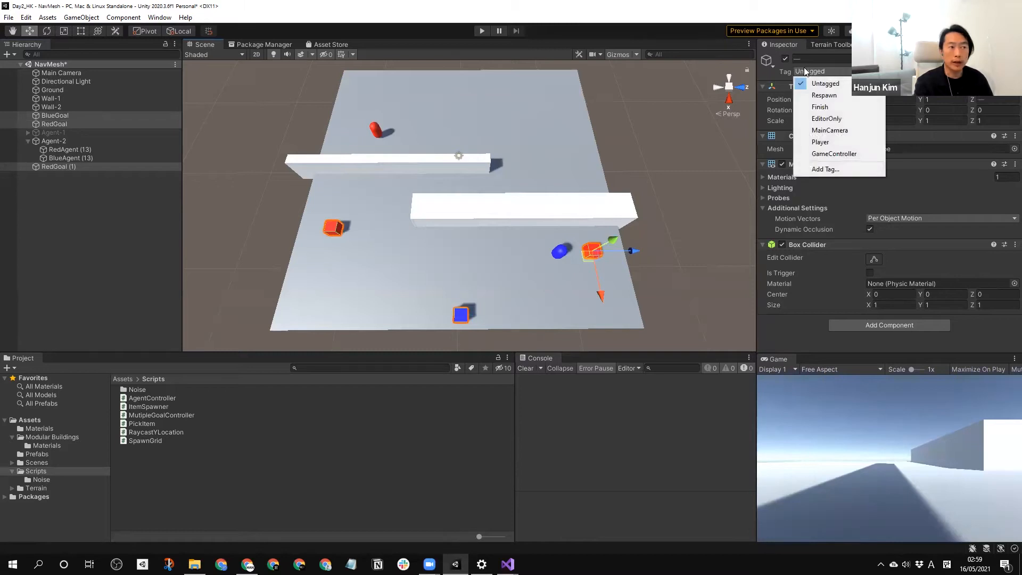
pyautogui.click(824, 169)
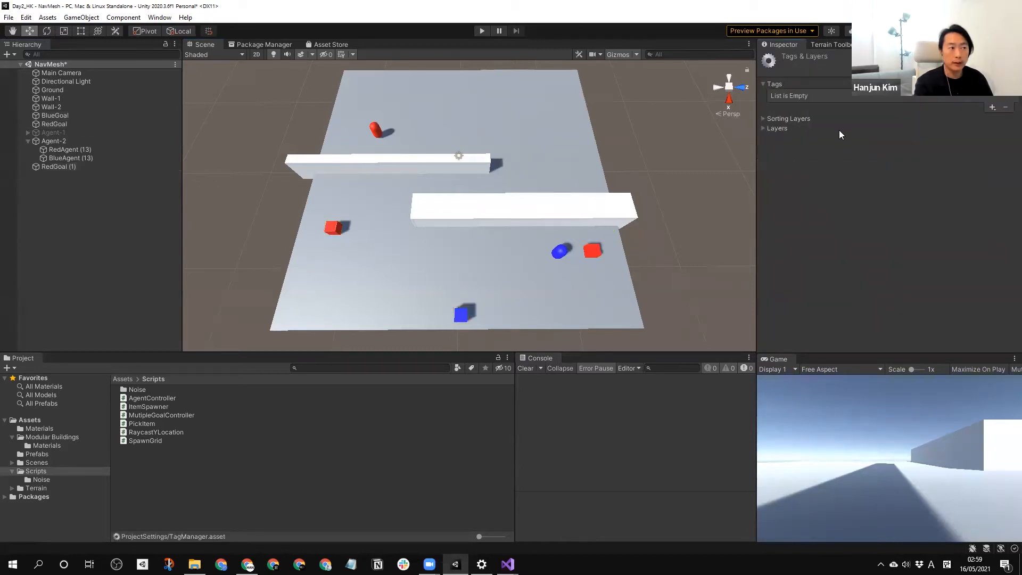
pyautogui.click(992, 108)
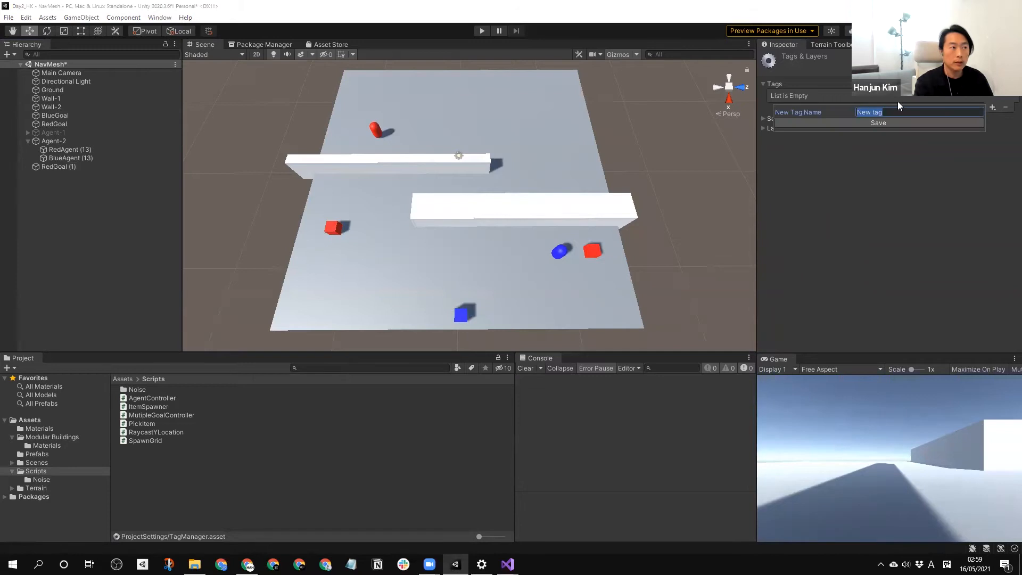
pyautogui.write('l')
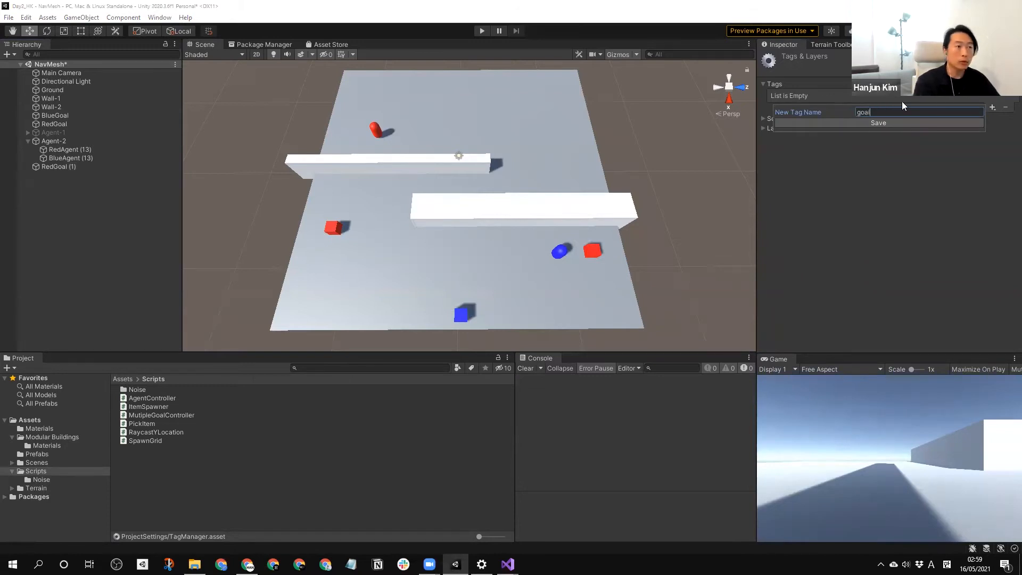
pyautogui.click(890, 121)
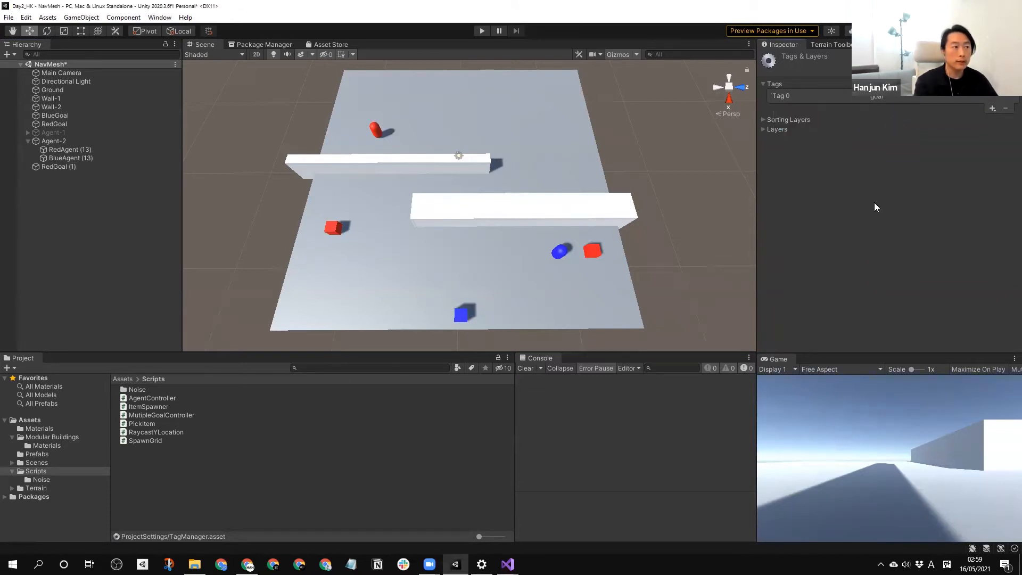
# - Assign the "goal" tag to RedGoal (1), BlueGoal and RedGoal together, and clear the selection
pyautogui.click(332, 230)
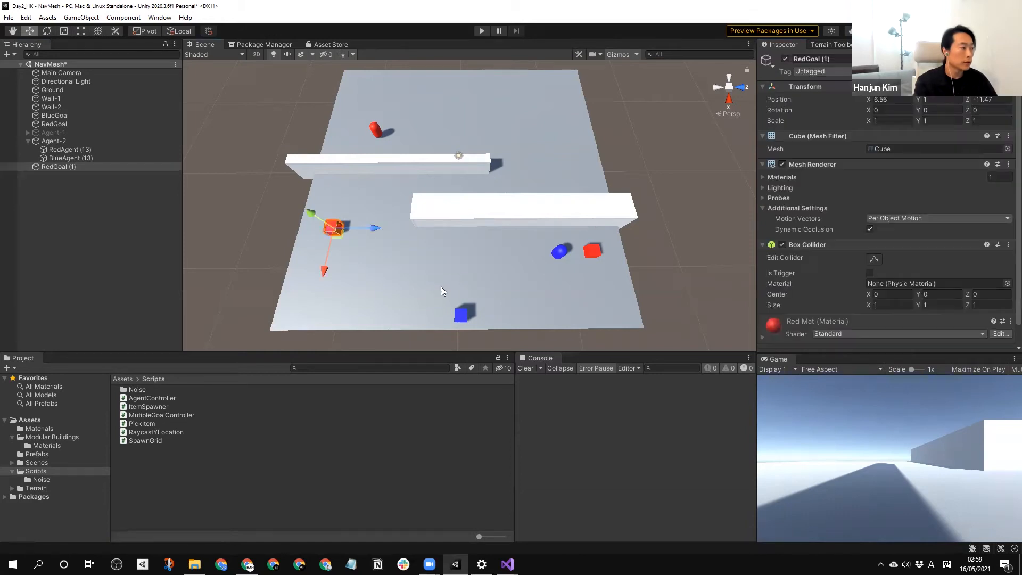
pyautogui.keyDown('shift'); pyautogui.click(461, 315); pyautogui.keyUp('shift')
pyautogui.keyDown('shift'); pyautogui.click(595, 256); pyautogui.keyUp('shift')
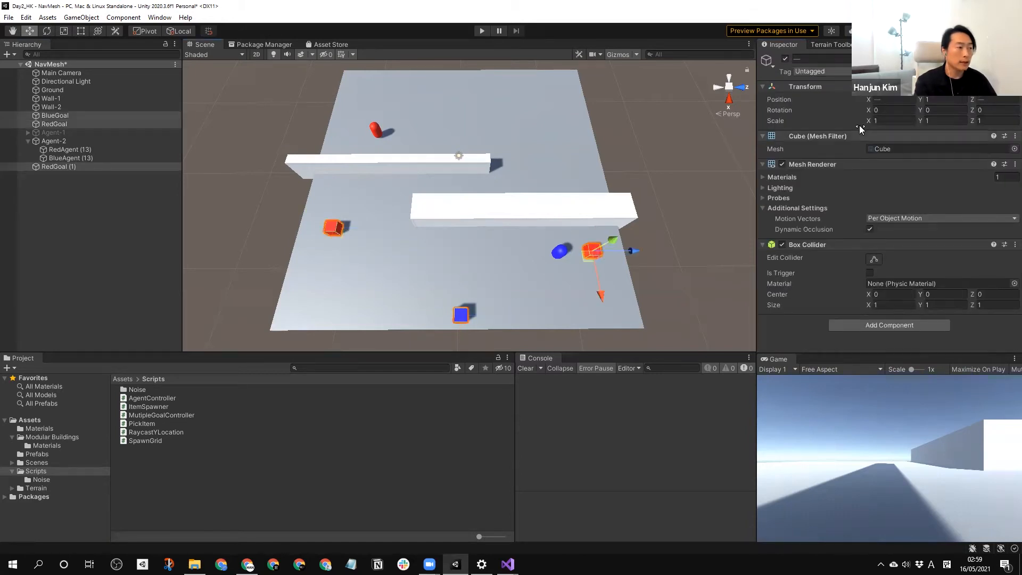
pyautogui.click(814, 71)
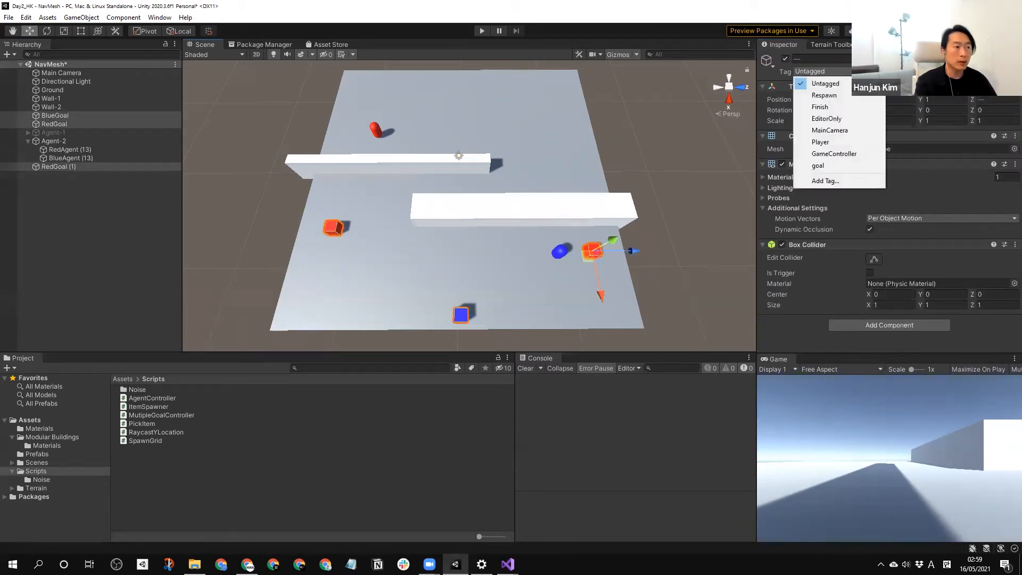
pyautogui.click(820, 166)
pyautogui.click(695, 233)
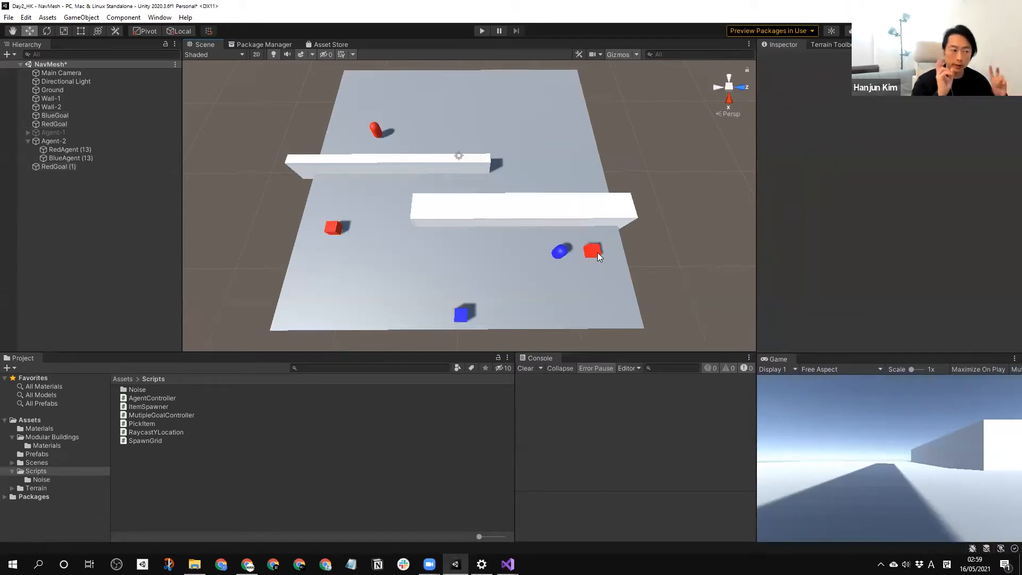
# - Switch to Visual Studio, normalize the script's line endings to Windows (CR LF), and return to the unfinished goalLocations assignment in Start
pyautogui.moveTo(507, 562)
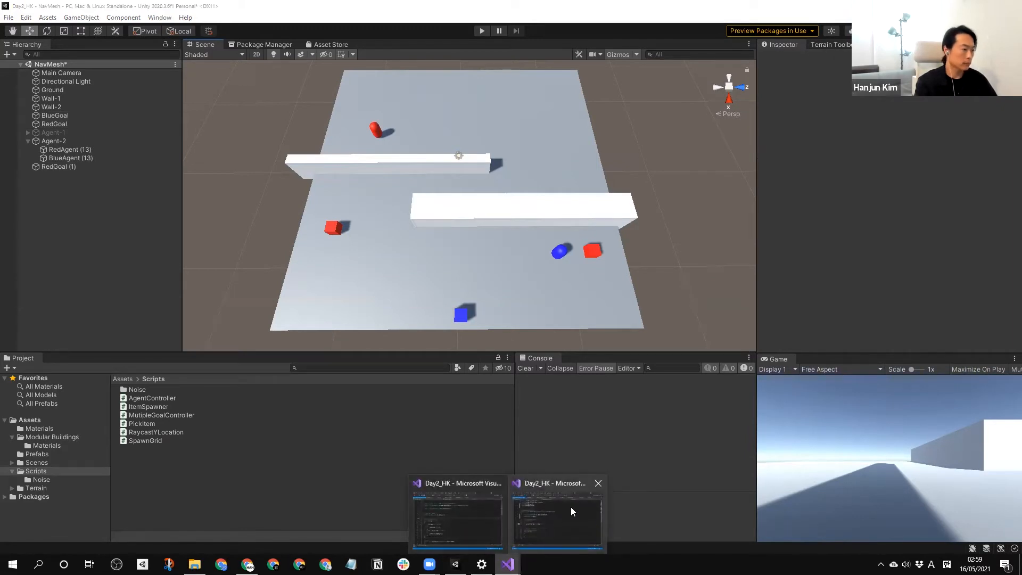
pyautogui.click(497, 515)
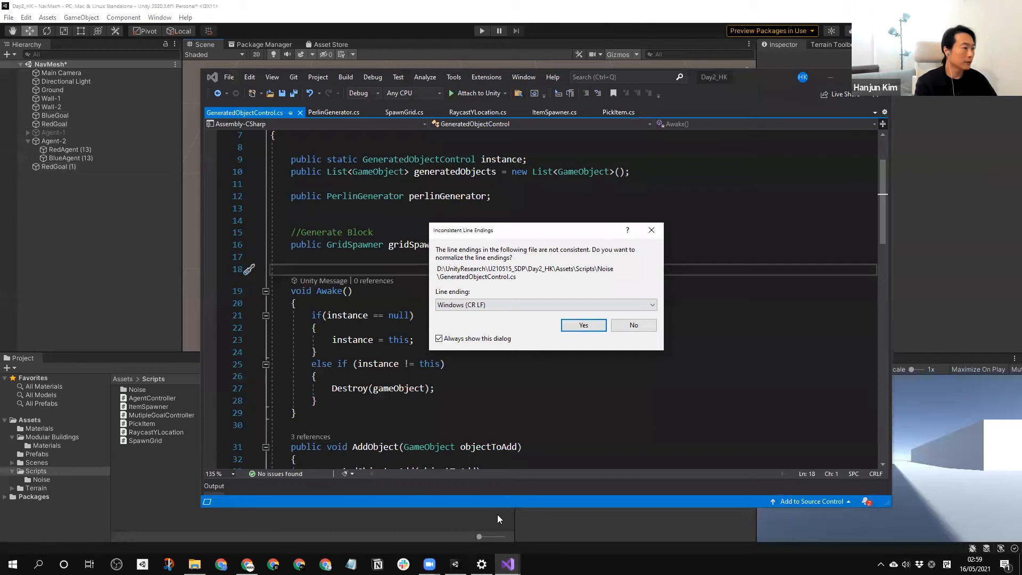
pyautogui.click(583, 326)
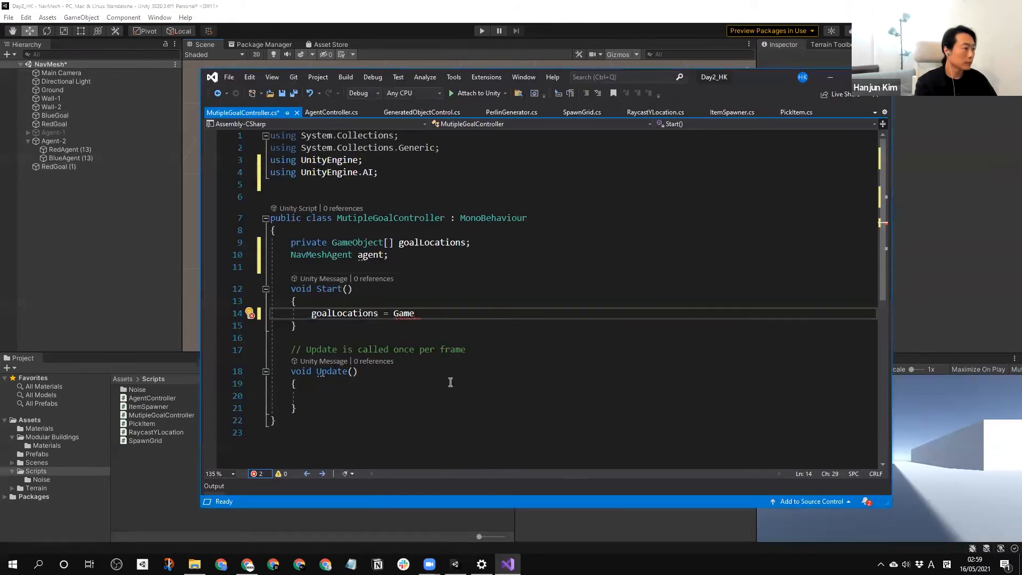
pyautogui.click(451, 382)
pyautogui.click(430, 315)
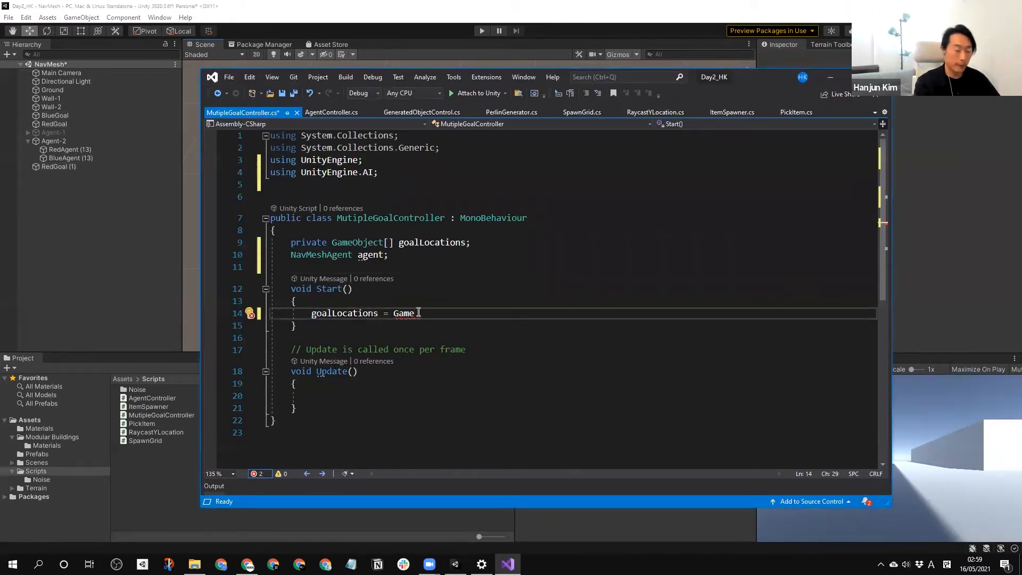
# - Complete the assignment in Start as "goalLocations = GameObject.FindGameObjectsWithTag("goal");"
pyautogui.press('BackSpace')
pyautogui.press('BackSpace')
pyautogui.press('BackSpace')
pyautogui.press('BackSpace')
pyautogui.write('Ga')
pyautogui.press('Tab')
pyautogui.write('.')
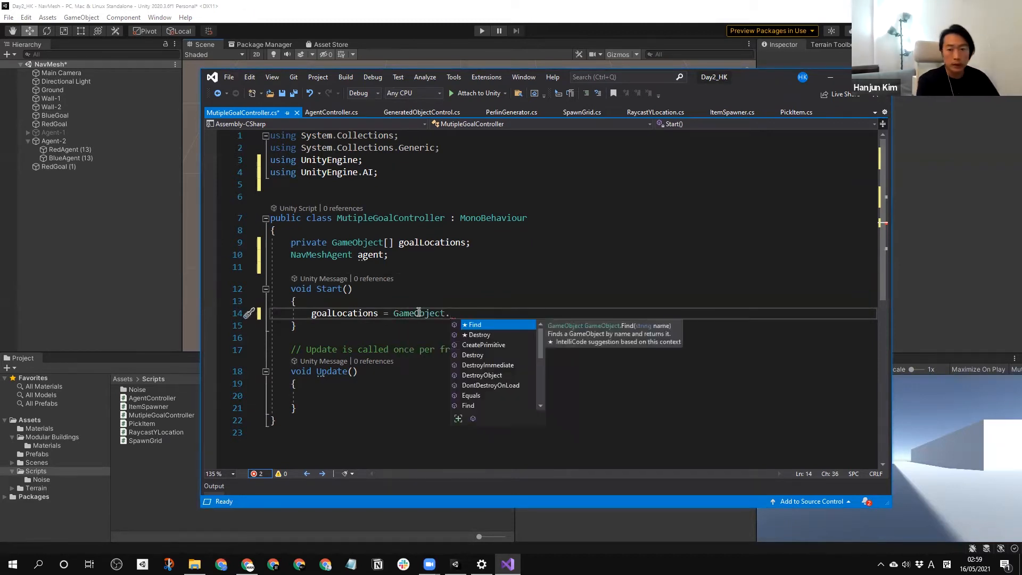
pyautogui.write('FindGameObjectsWithTag')
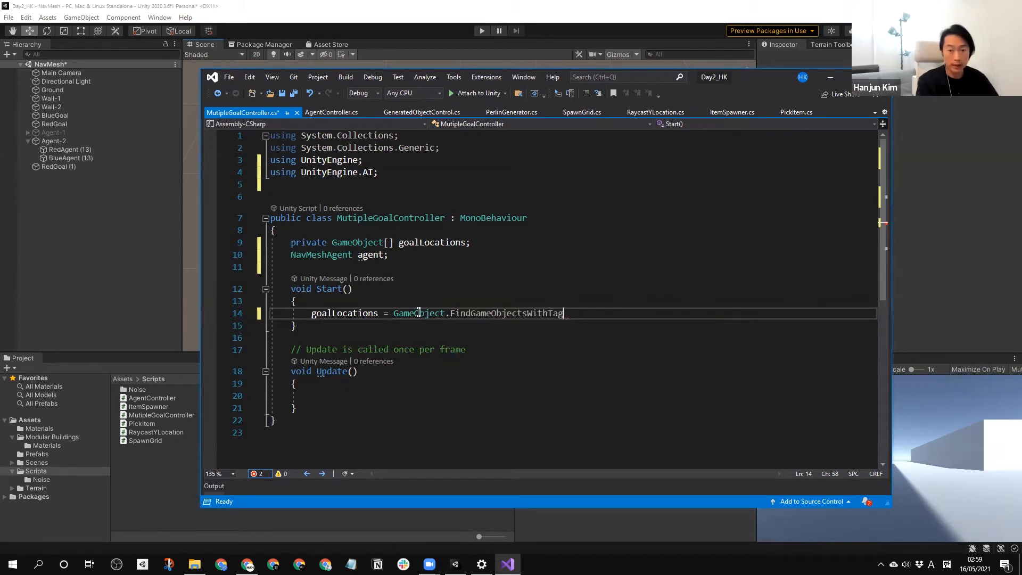
pyautogui.press('Tab')
pyautogui.write('("goa')
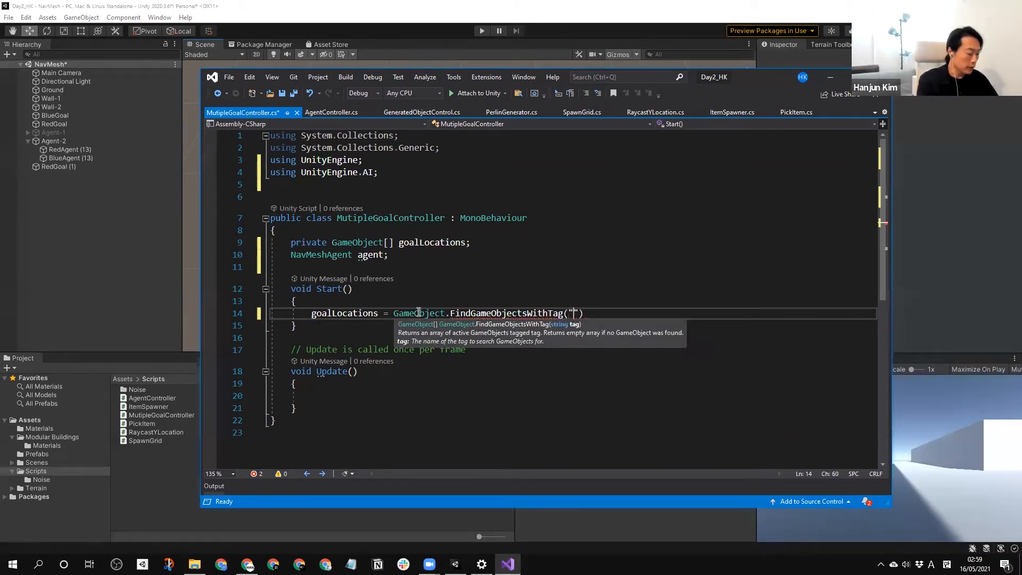
pyautogui.write('l");')
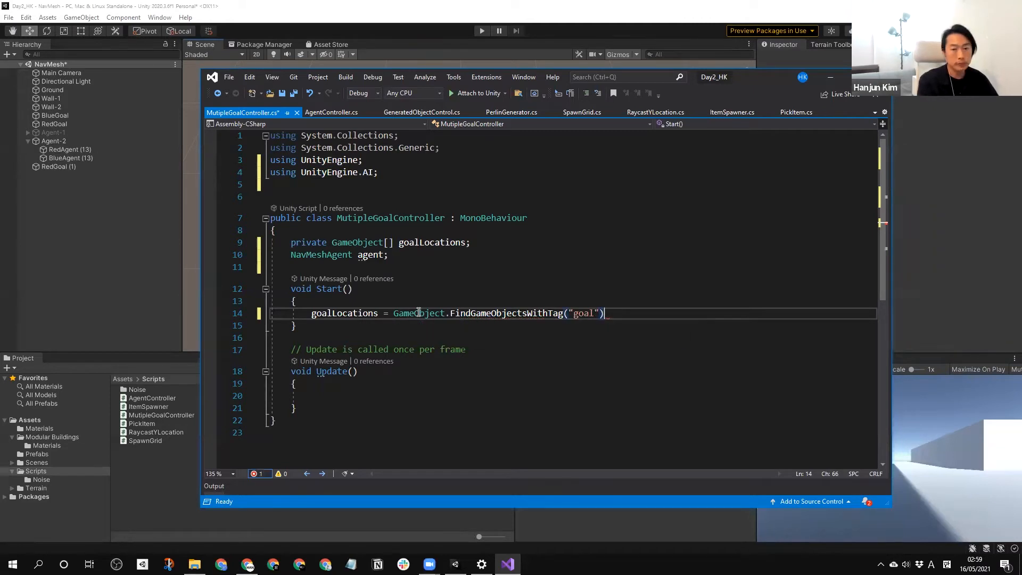
# - Add the line "agent = this.GetComponent<NavMeshAgent>();" below the goalLocations assignment
pyautogui.press('Return')
pyautogui.write('a')
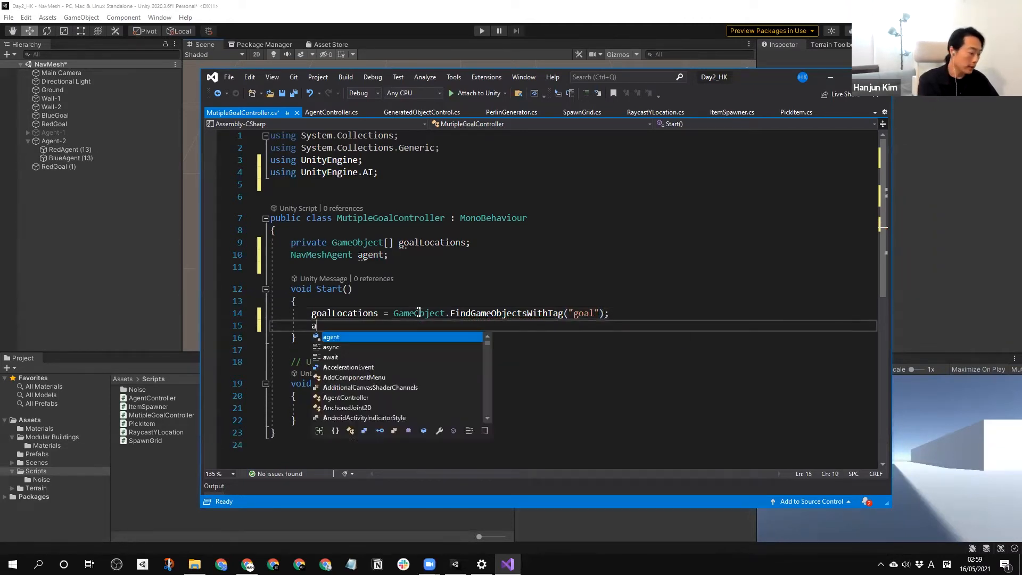
pyautogui.write('gent = this.')
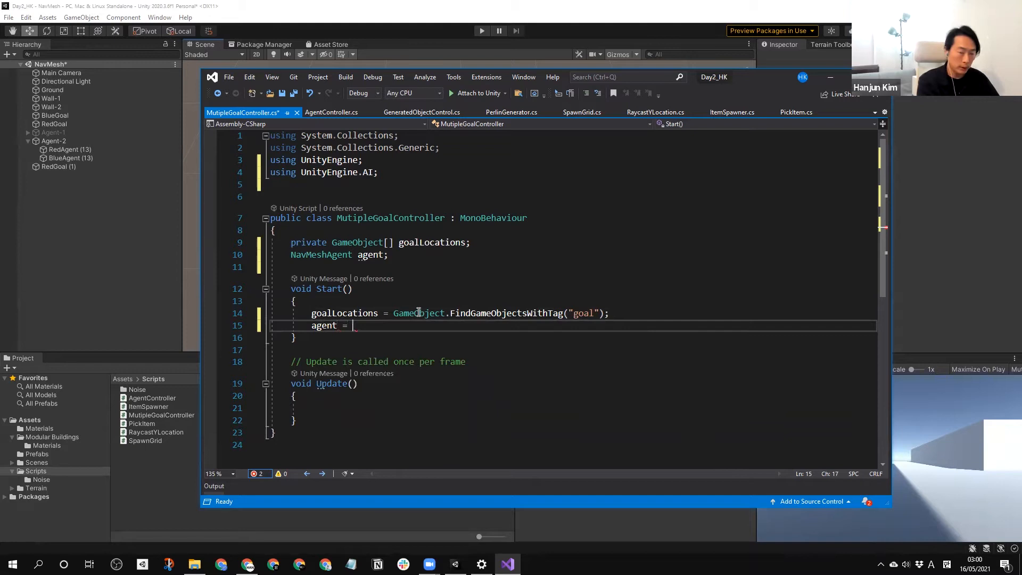
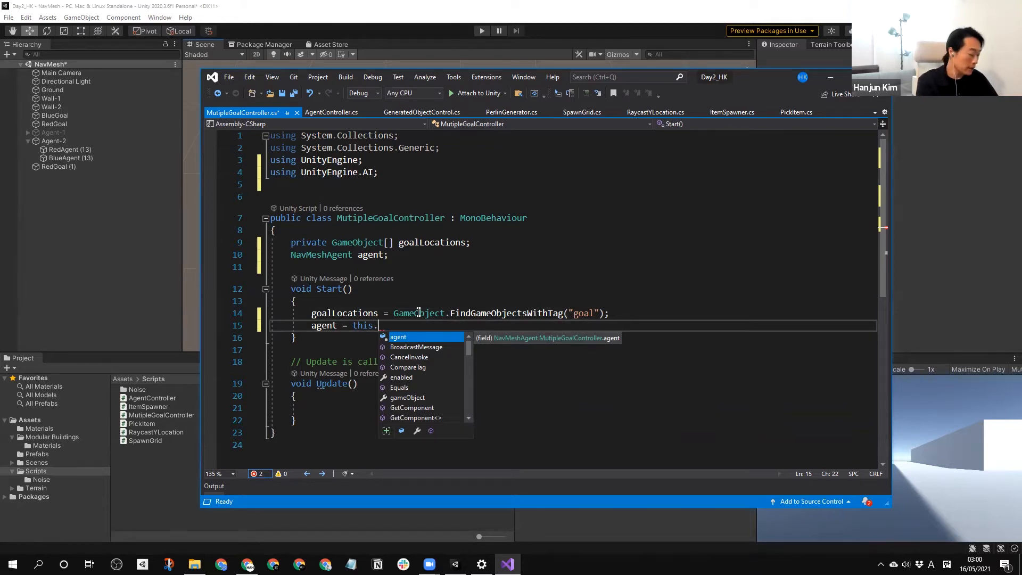
pyautogui.write('GetComponent<NavMeshAgent>')
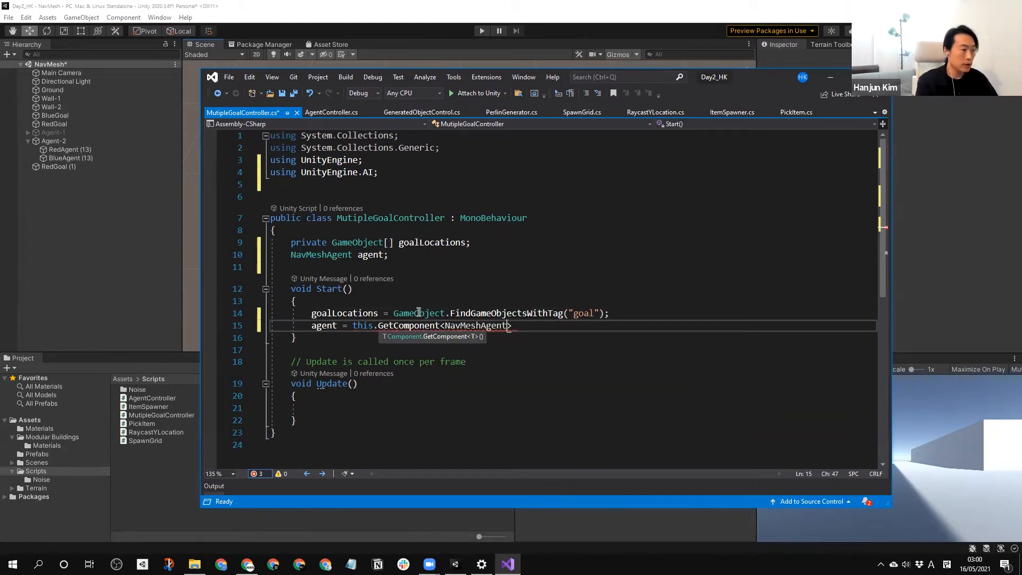
pyautogui.write('();')
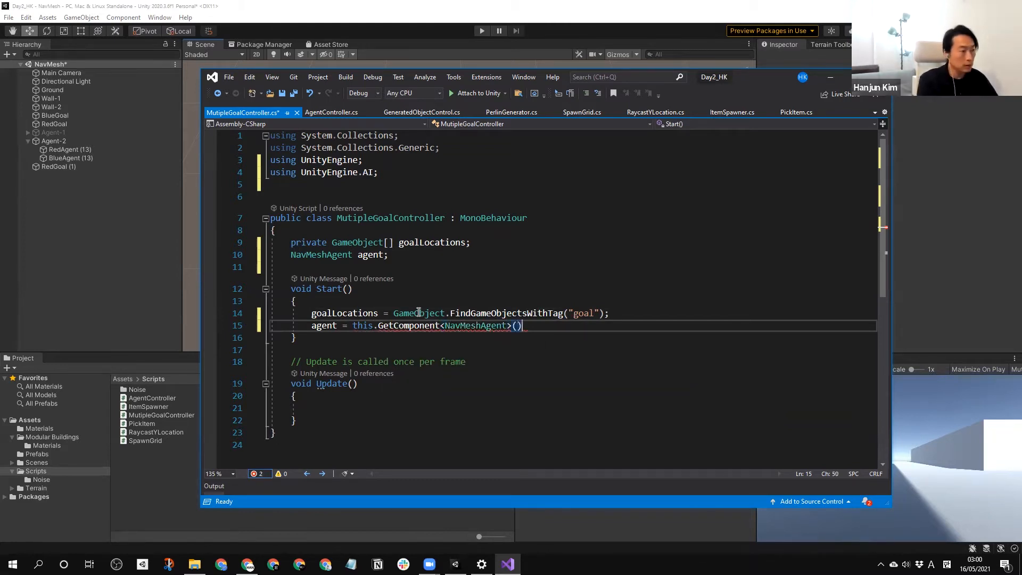
# - Add "agent.SetDestination(goal.transform.position);" as the last line of Start, using the matching line from AgentController.cs
pyautogui.press('Return')
pyautogui.write('agent.')
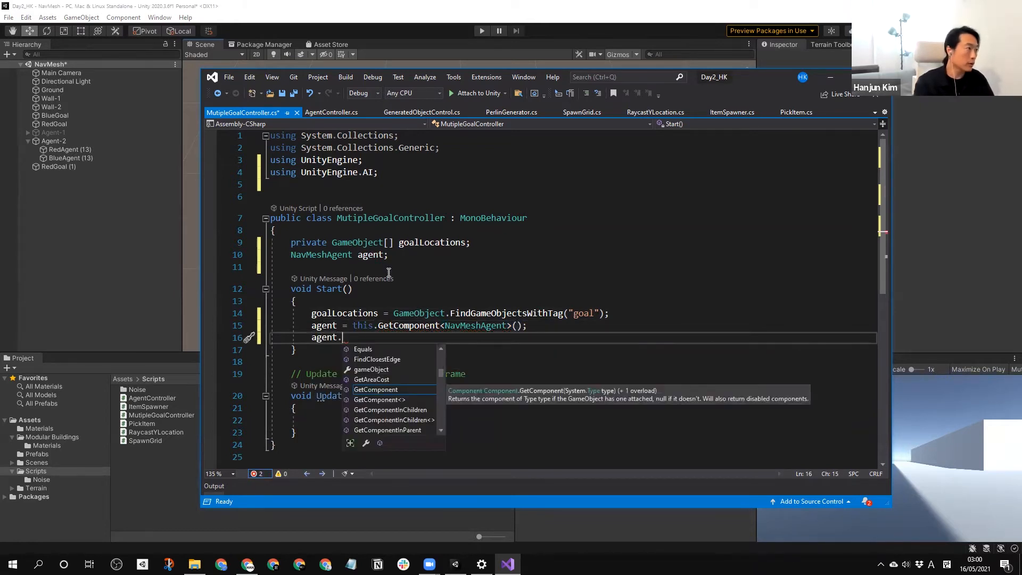
pyautogui.click(331, 112)
pyautogui.moveTo(554, 313); pyautogui.dragTo(313, 337)
pyautogui.click(243, 112)
pyautogui.write('agent.SetDestination(goal.transform.position);')
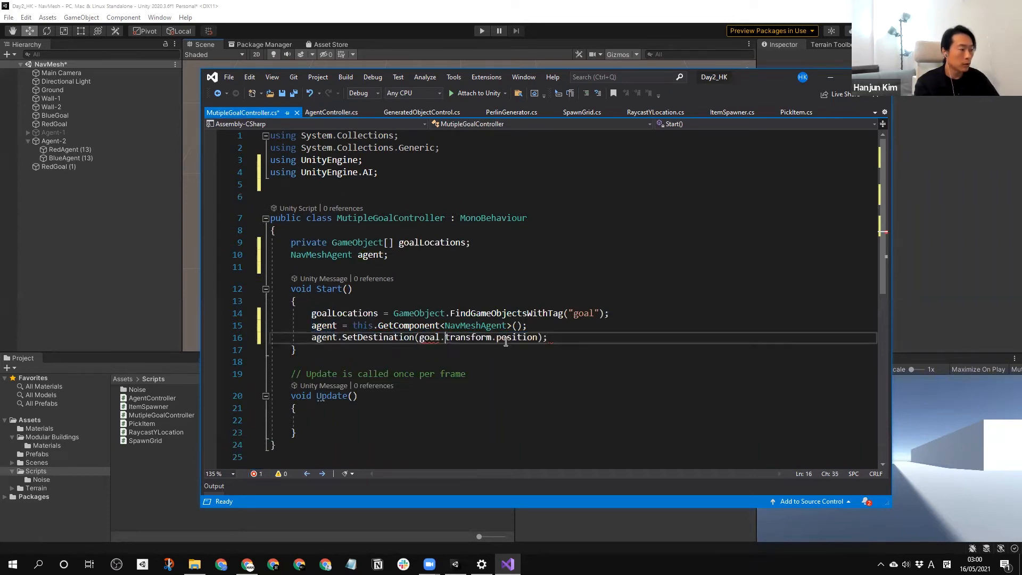
# - Replace "goal" with "goalLocations" inside the SetDestination call
pyautogui.doubleClick(354, 313)
pyautogui.hotkey('ctrl', 'c')
pyautogui.doubleClick(429, 338)
pyautogui.hotkey('ctrl', 'v')
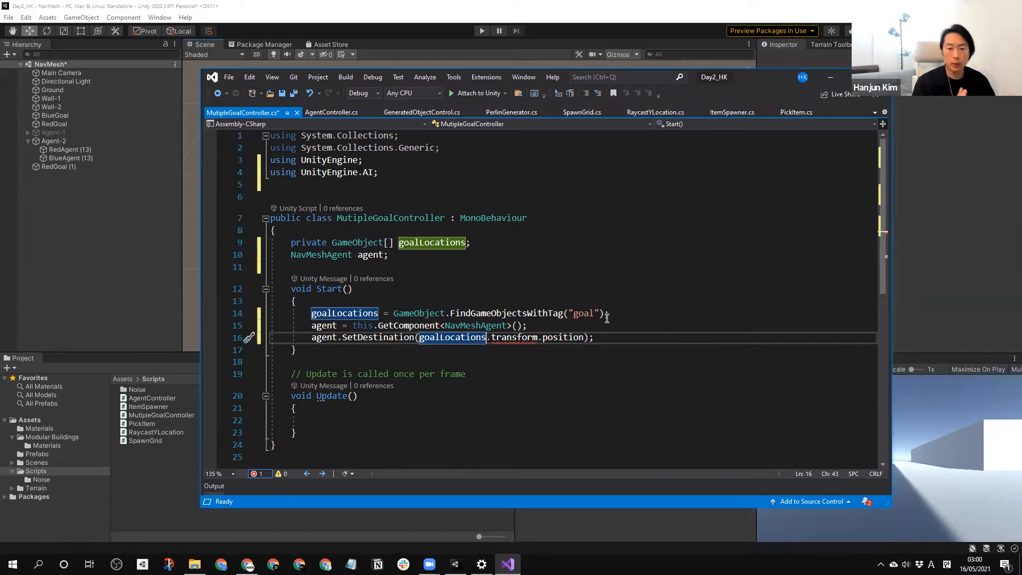
# - Start an index on goalLocations inside the SetDestination call in Start with "[Random.Range"
pyautogui.write('[')
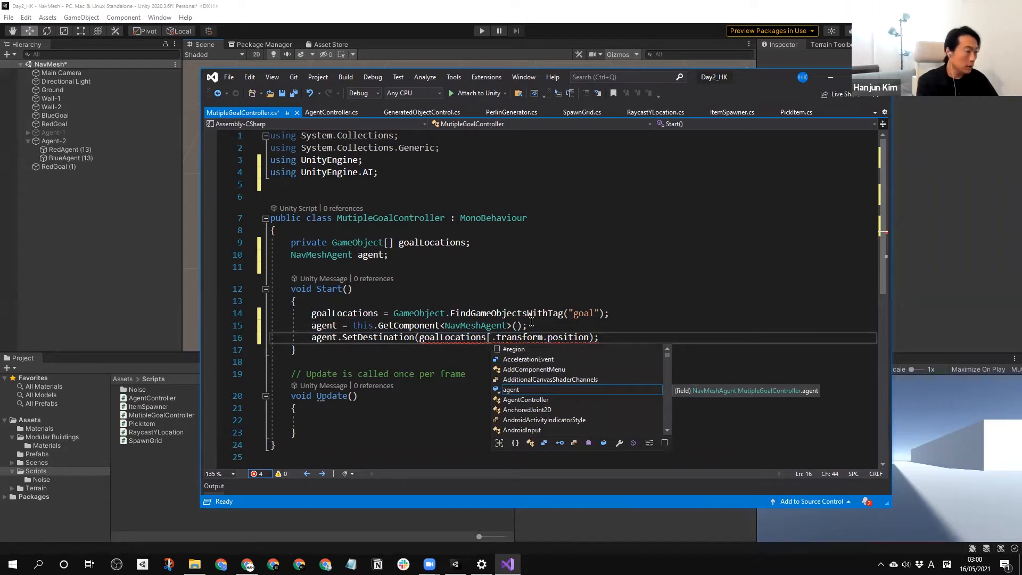
pyautogui.write('Random.')
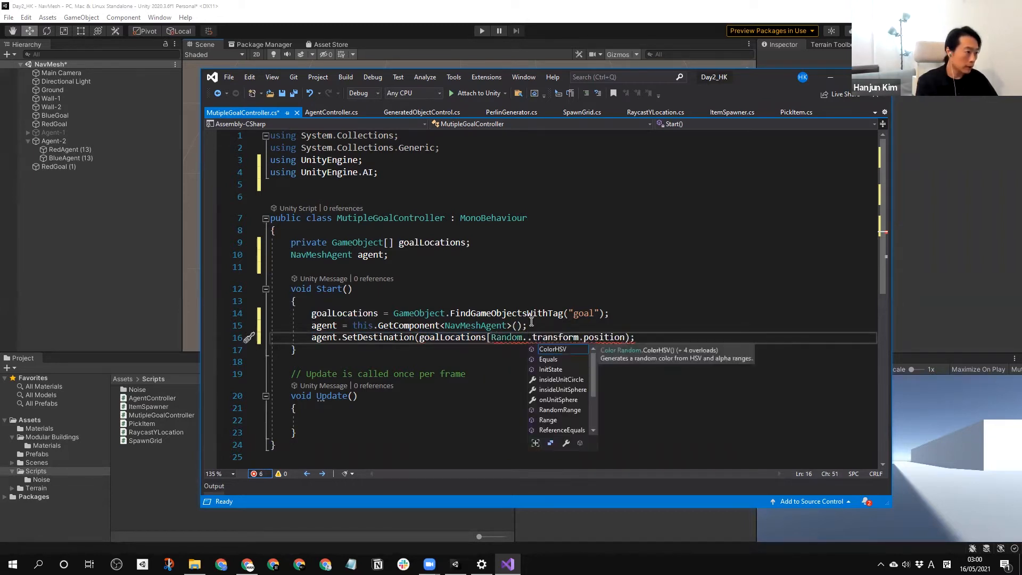
pyautogui.press('Down')
pyautogui.press('Down')
pyautogui.press('Down')
pyautogui.press('Down')
pyautogui.press('Down')
pyautogui.press('Down')
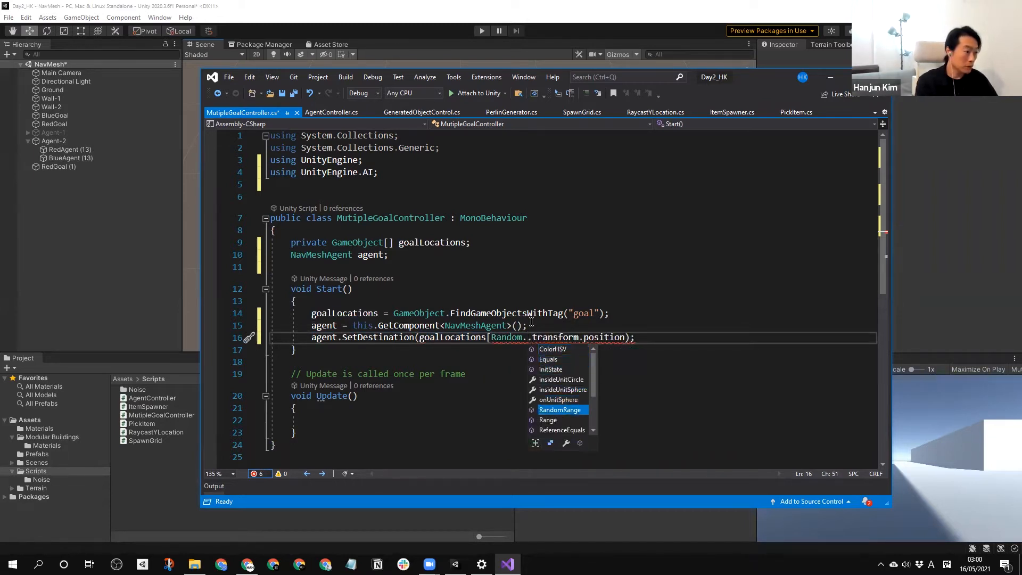
pyautogui.press('Down')
pyautogui.press('Tab')
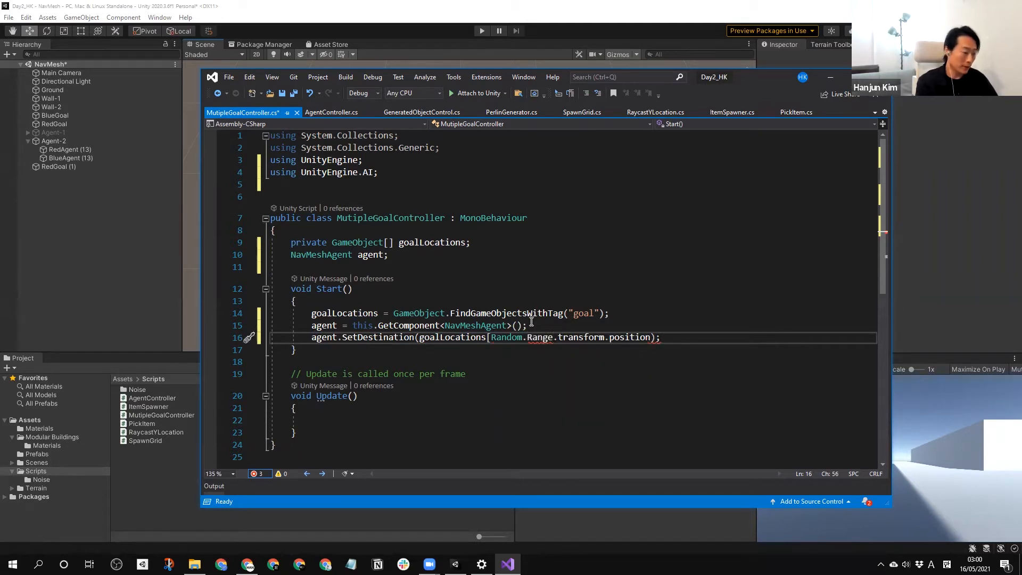
# - Complete the goalLocations index with the arguments and closing bracket "(0,goalLocations.Length)]"
pyautogui.write('(0,')
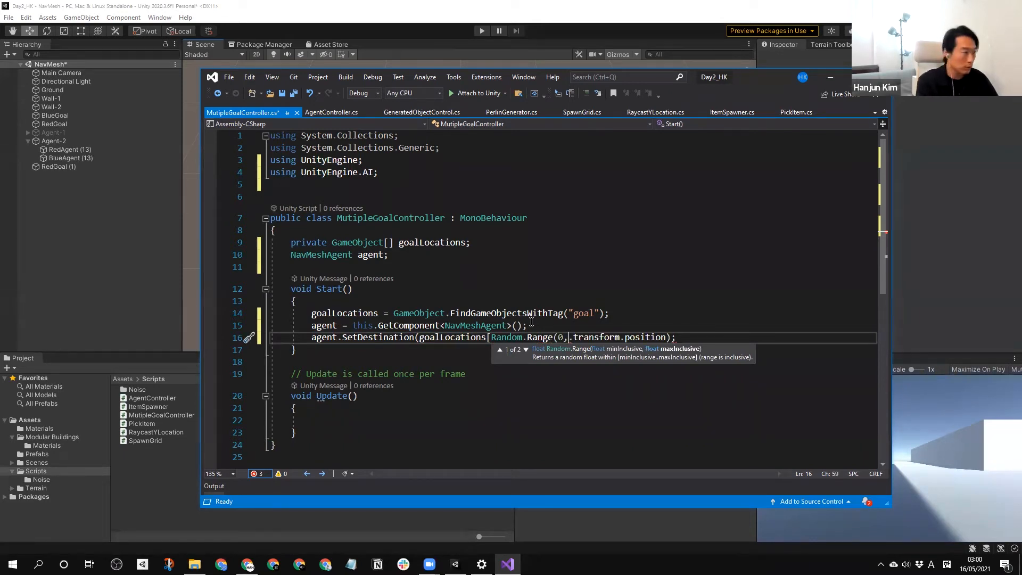
pyautogui.write('goalLocations.')
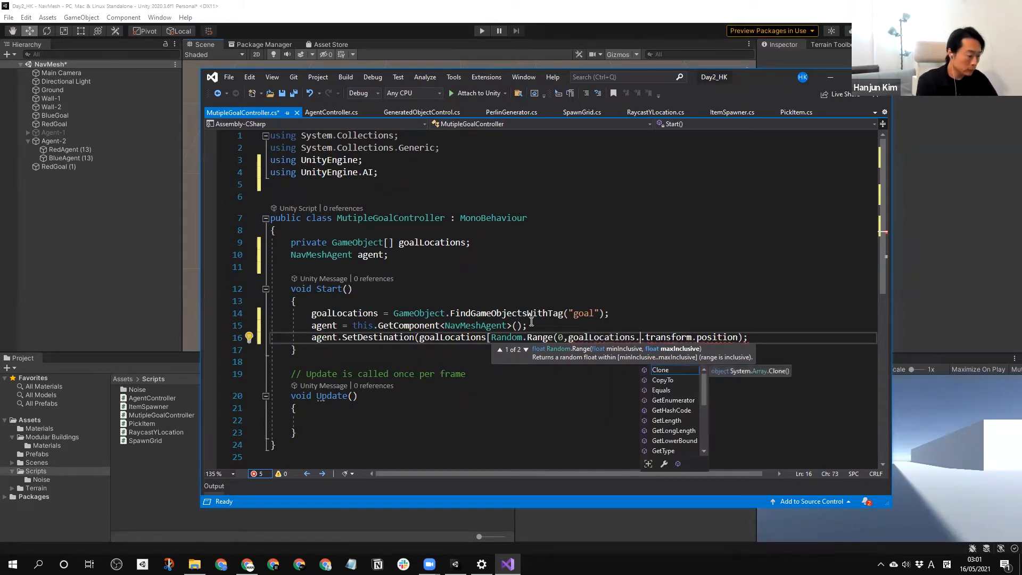
pyautogui.write('Length')
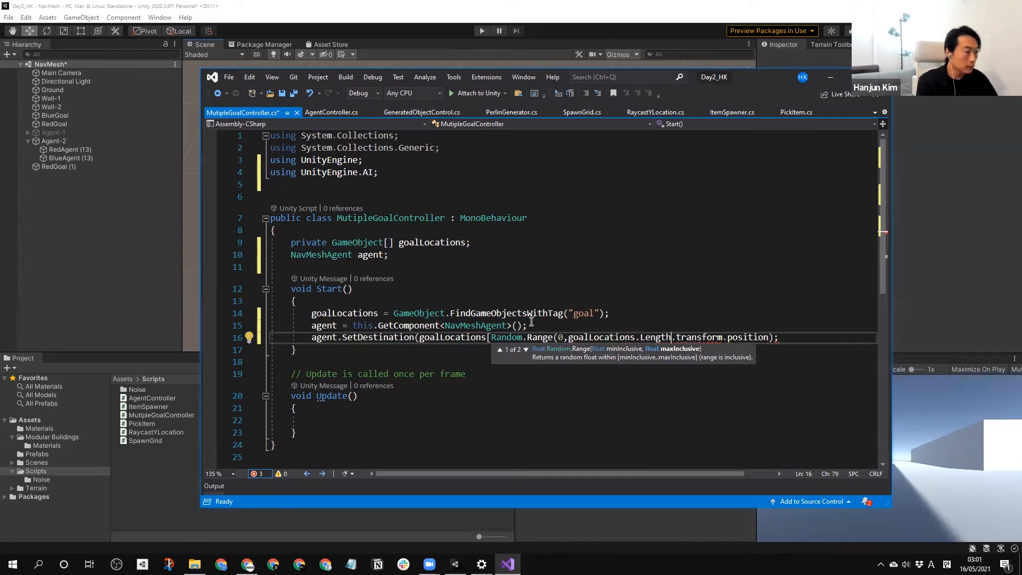
pyautogui.write(')')
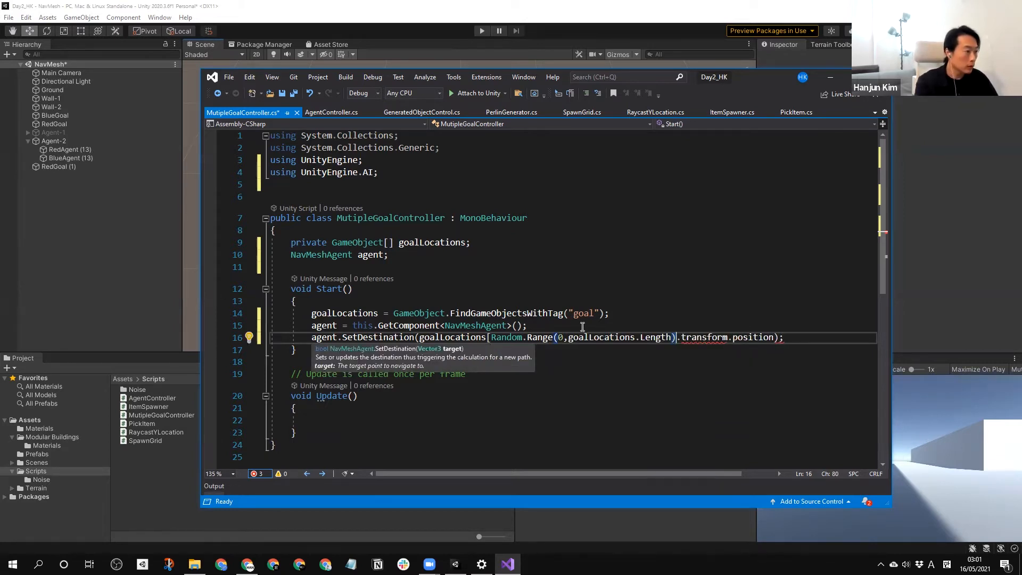
pyautogui.write(']')
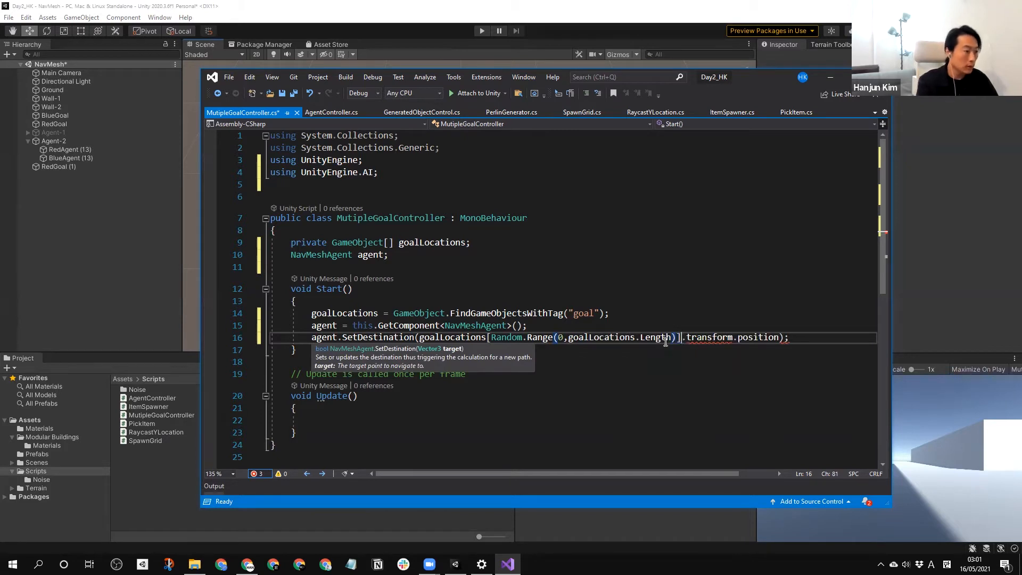
pyautogui.click(669, 365)
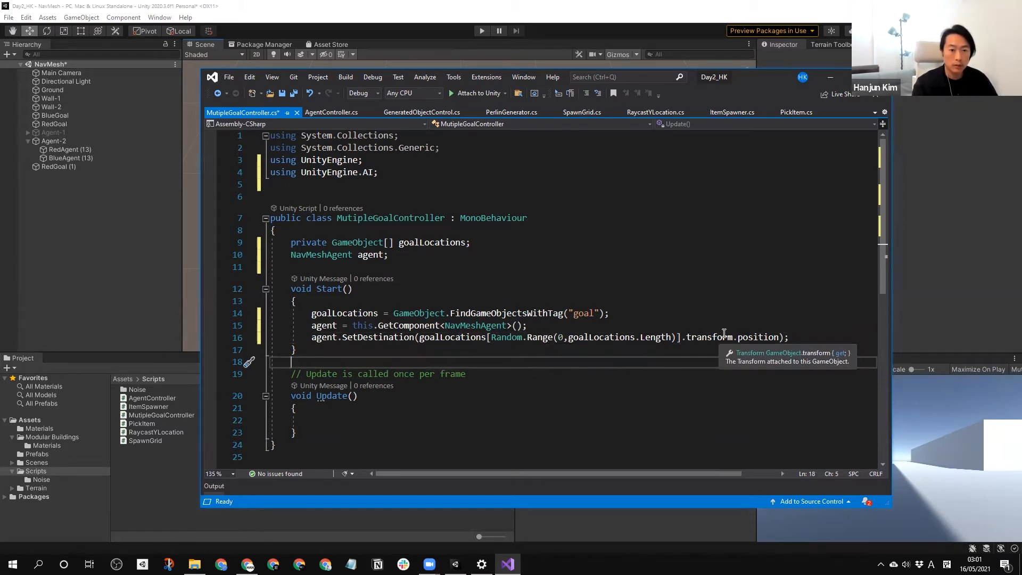
# - Delete the "Update is called once per frame" comment above Update and save the script
pyautogui.click(524, 355)
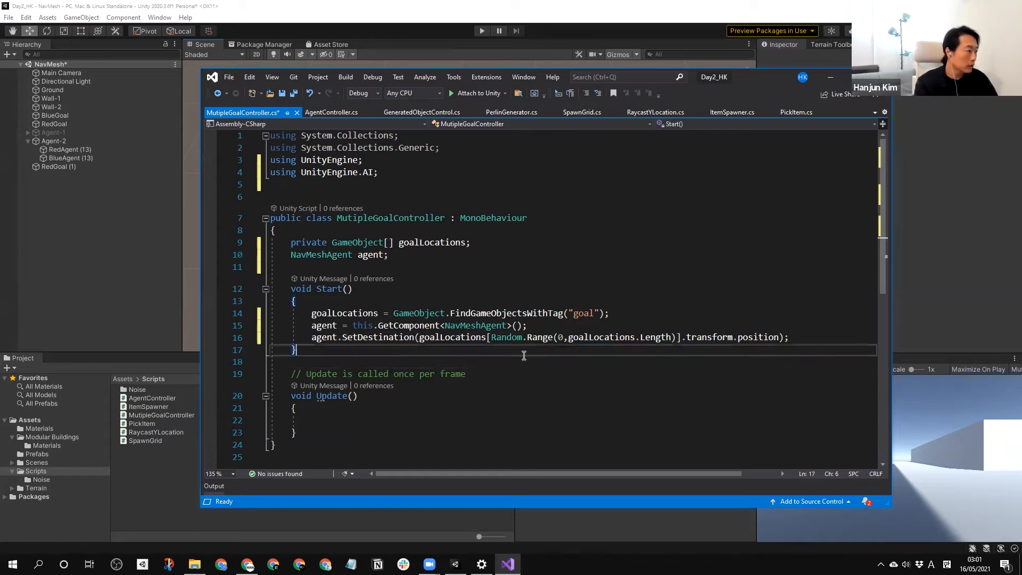
pyautogui.moveTo(467, 374); pyautogui.dragTo(291, 374)
pyautogui.press('BackSpace')
pyautogui.click(454, 354)
pyautogui.hotkey('ctrl', 's')
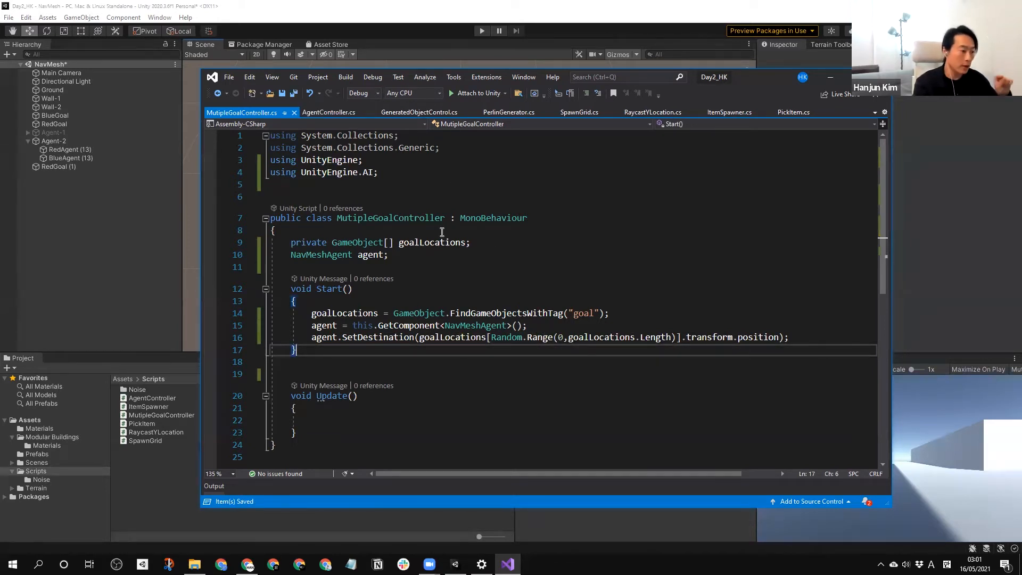
# - Switch to Unity and move RedAgent (13) along the X axis past the walls to about X 6
pyautogui.click(146, 166)
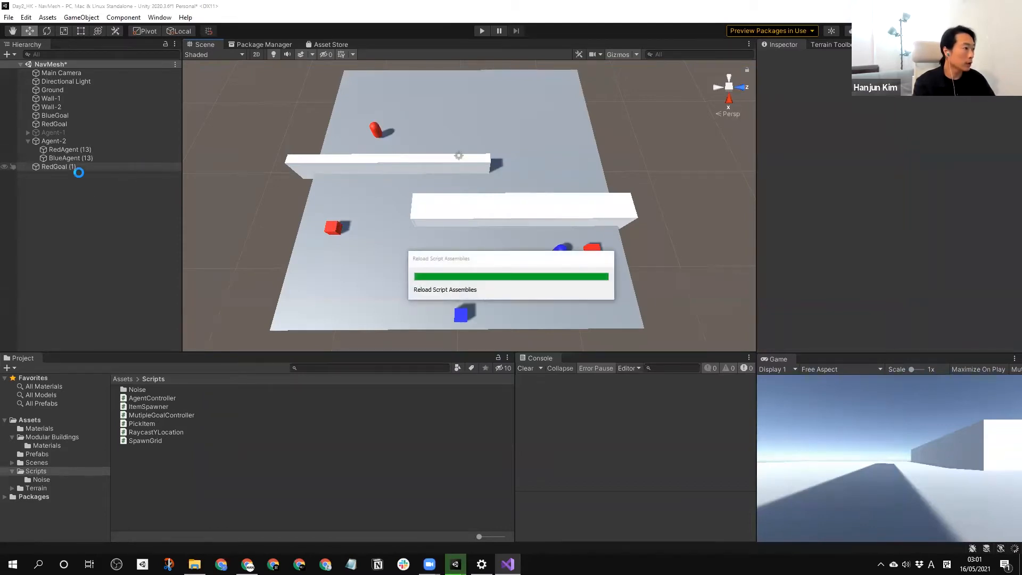
pyautogui.click(376, 130)
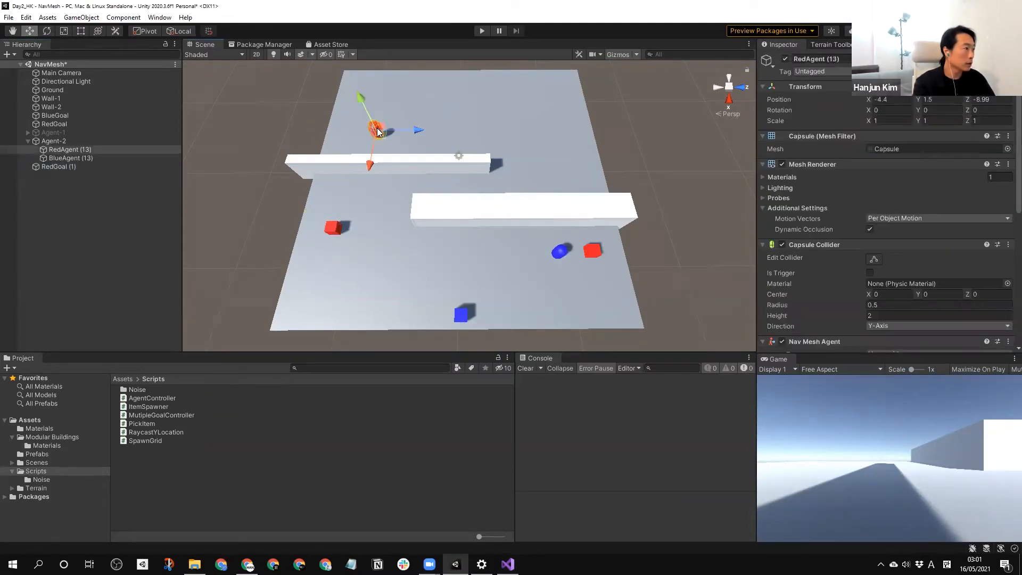
pyautogui.moveTo(371, 169); pyautogui.dragTo(363, 261)
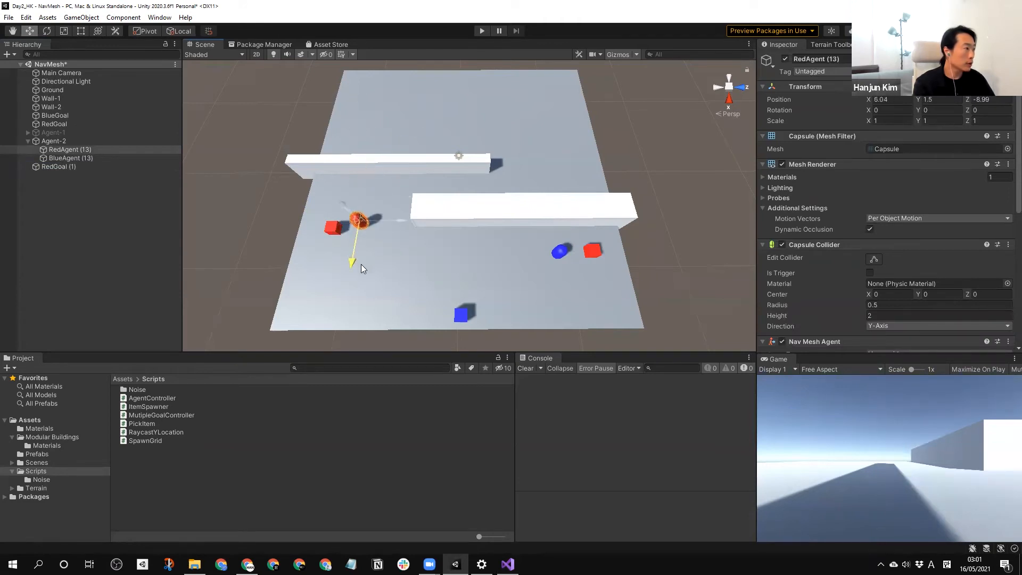
# - Attach the MutipleGoalController script to both RedAgent (13) and BlueAgent (13)
pyautogui.keyDown('ctrl'); pyautogui.click(84, 160); pyautogui.keyUp('ctrl')
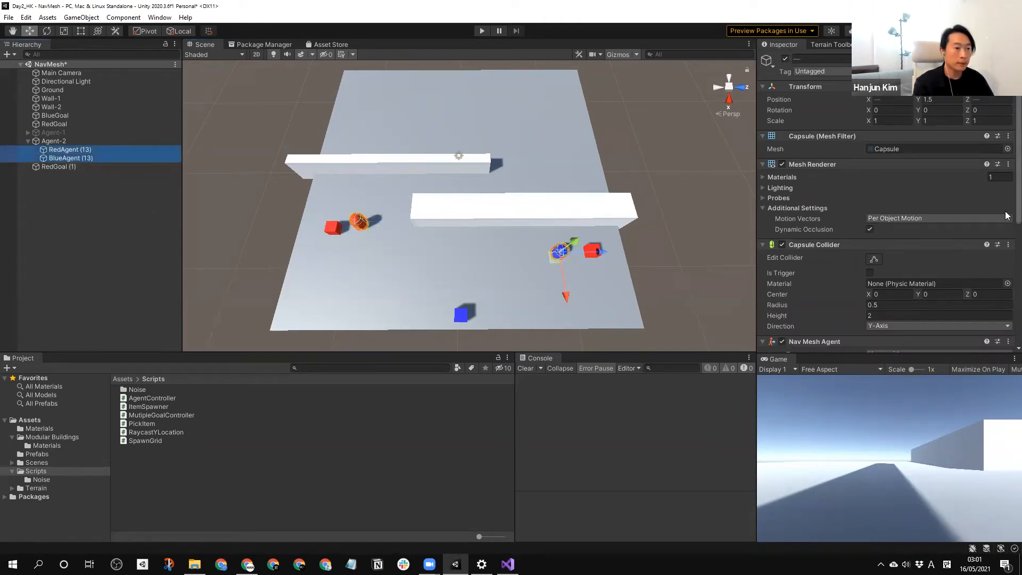
pyautogui.scroll(-5, 1005, 215)
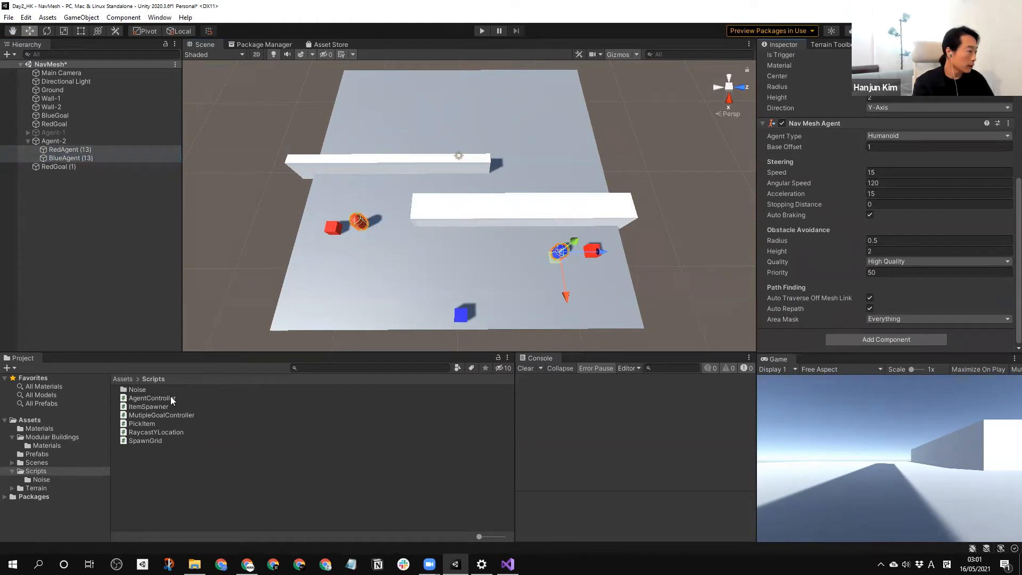
pyautogui.moveTo(162, 416); pyautogui.dragTo(808, 337)
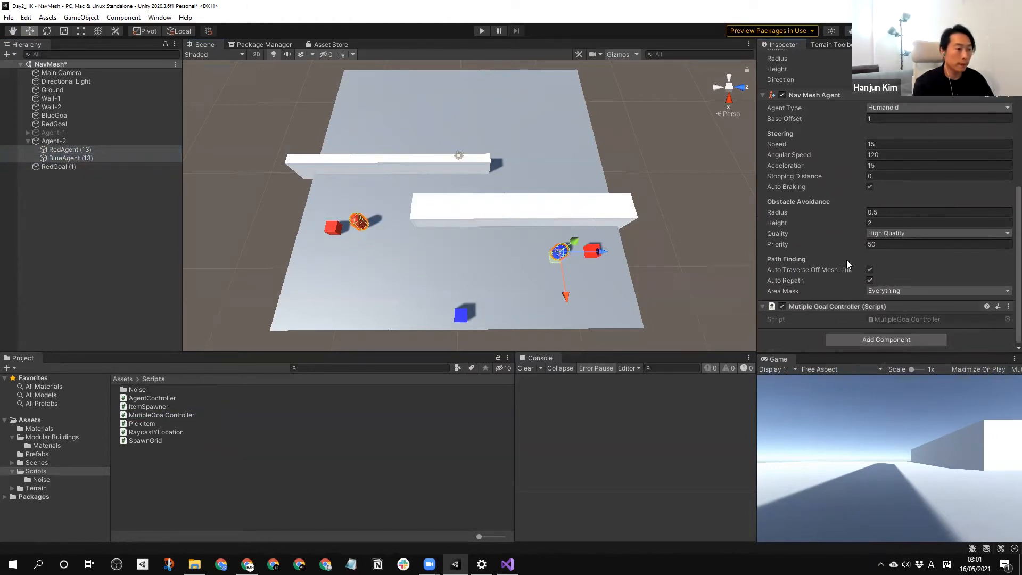
# - Duplicate the RedAgent (13) and BlueAgent (13) pair twice under Agent-2
pyautogui.click(74, 159)
pyautogui.keyDown('ctrl'); pyautogui.click(76, 150); pyautogui.keyUp('ctrl')
pyautogui.hotkey('ctrl', 'd')
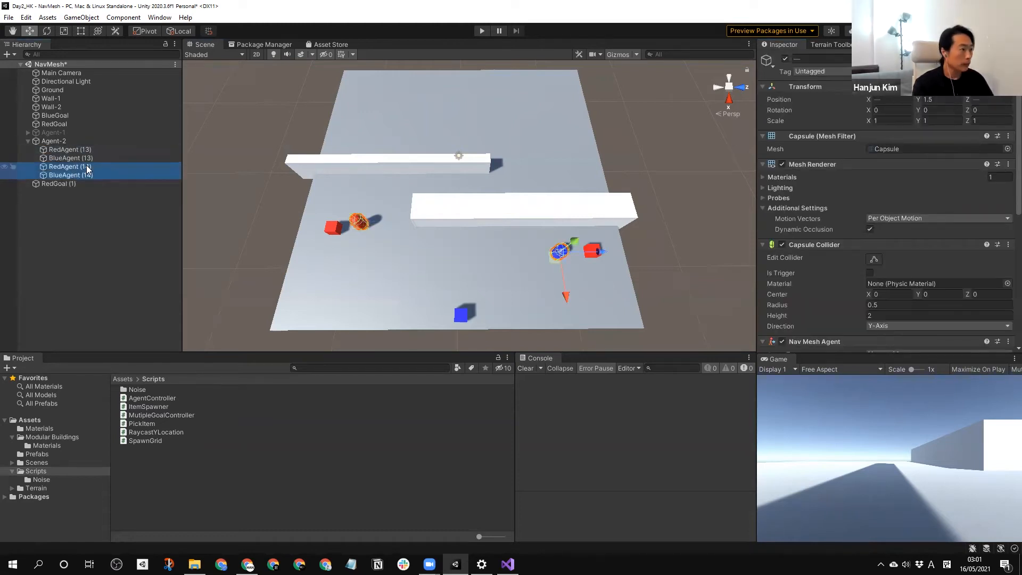
pyautogui.hotkey('ctrl', 'd')
pyautogui.click(84, 218)
# - Run the scene twice to watch how the agents distribute among the goals, and exit Play mode
pyautogui.click(481, 31)
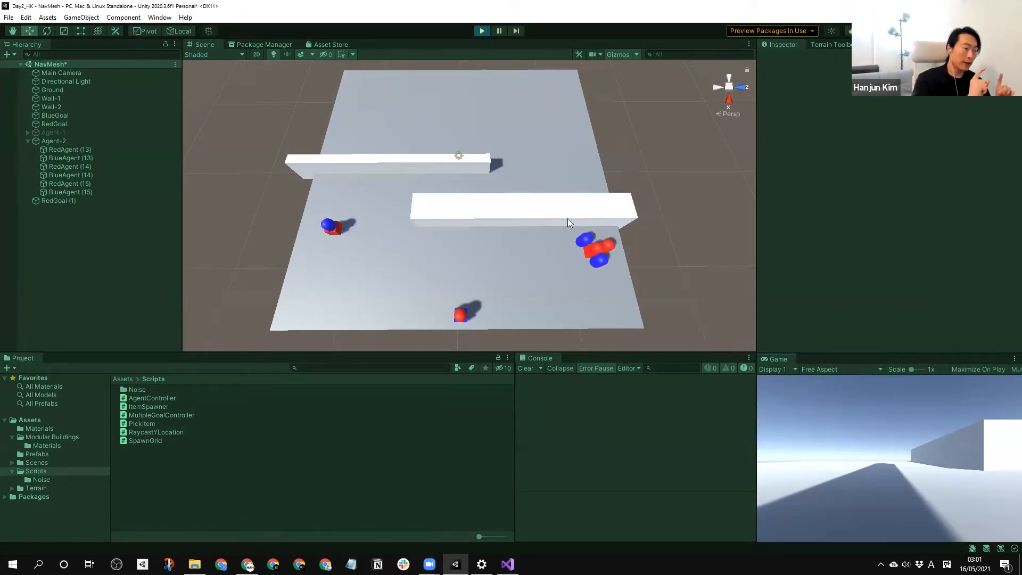
pyautogui.click(482, 31)
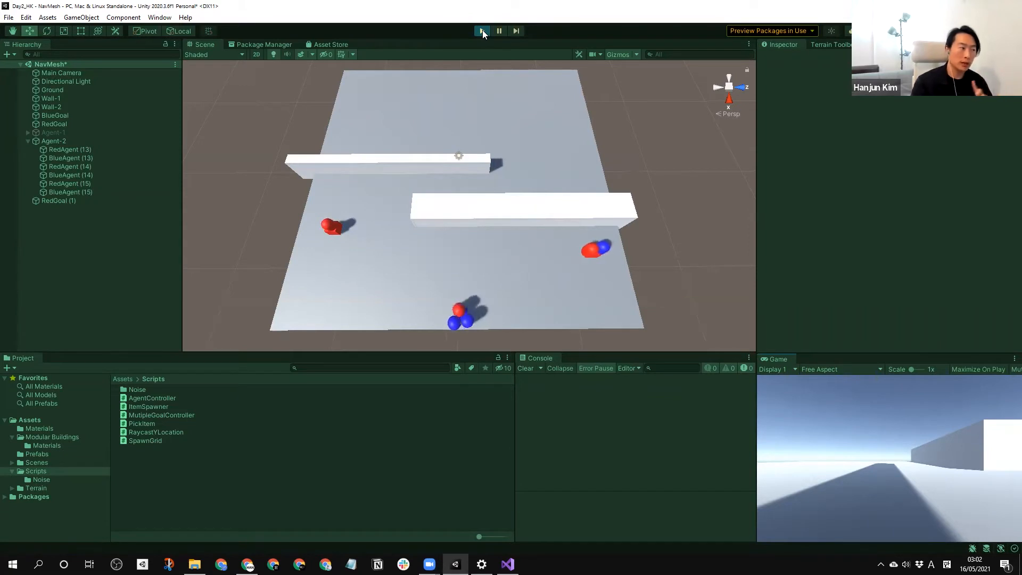
pyautogui.click(482, 31)
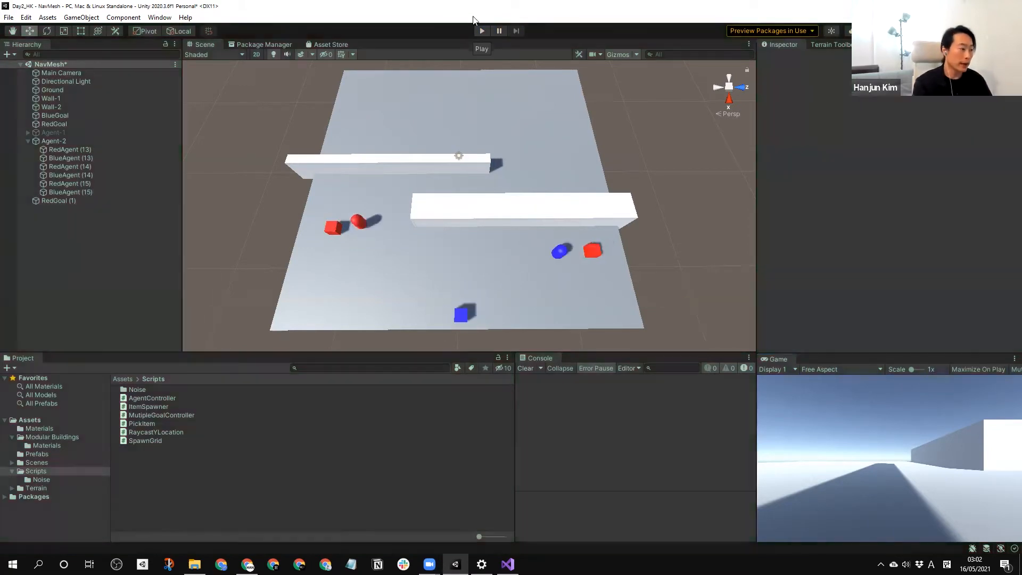
# - Switch to Visual Studio and add an "if (agent.remainingDistance < 1f)" block with braces inside Update
pyautogui.hotkey('alt', 'Tab')
pyautogui.moveTo(319, 428); pyautogui.dragTo(294, 408)
pyautogui.click(324, 416)
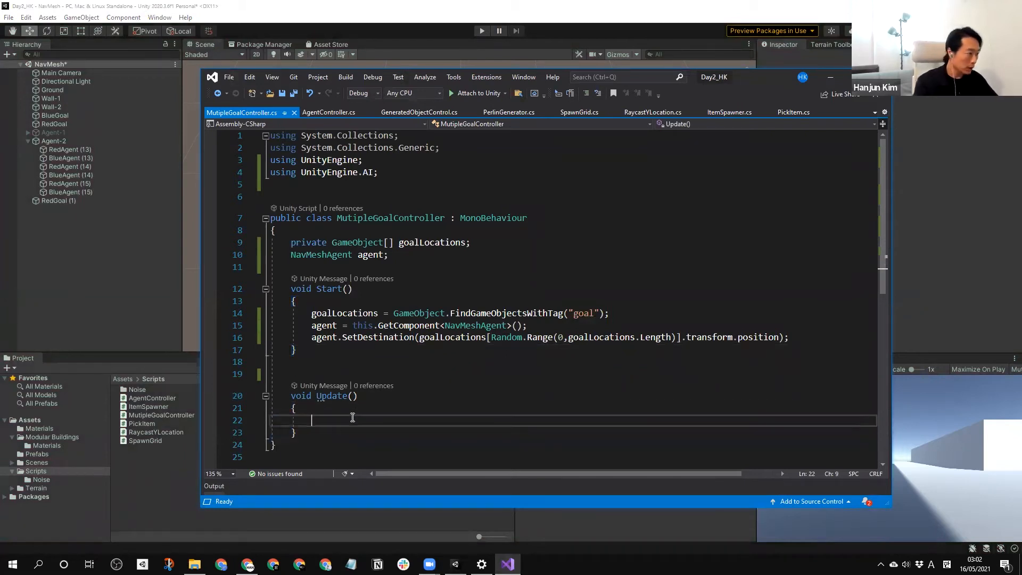
pyautogui.write('if ')
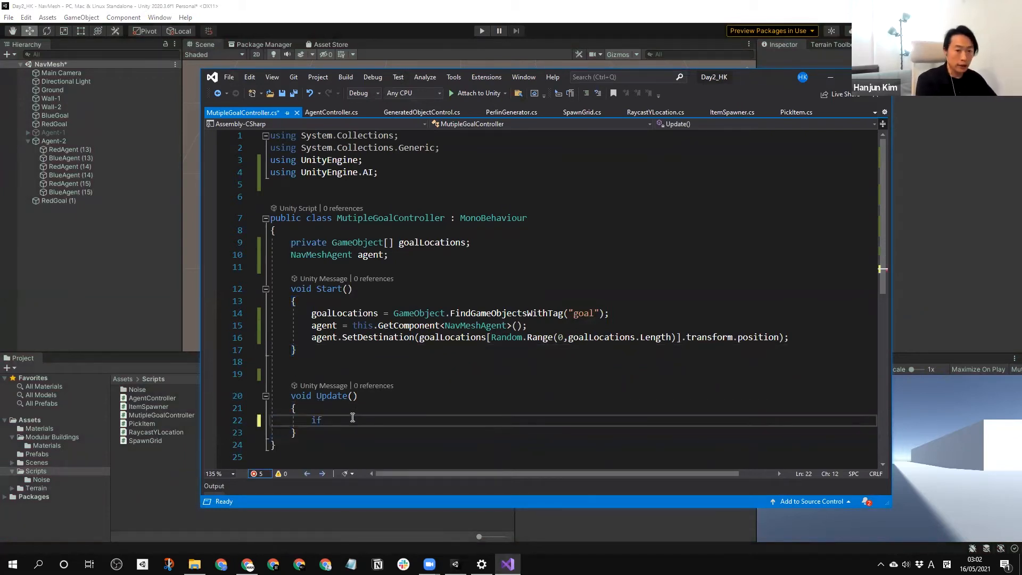
pyautogui.write('(agent')
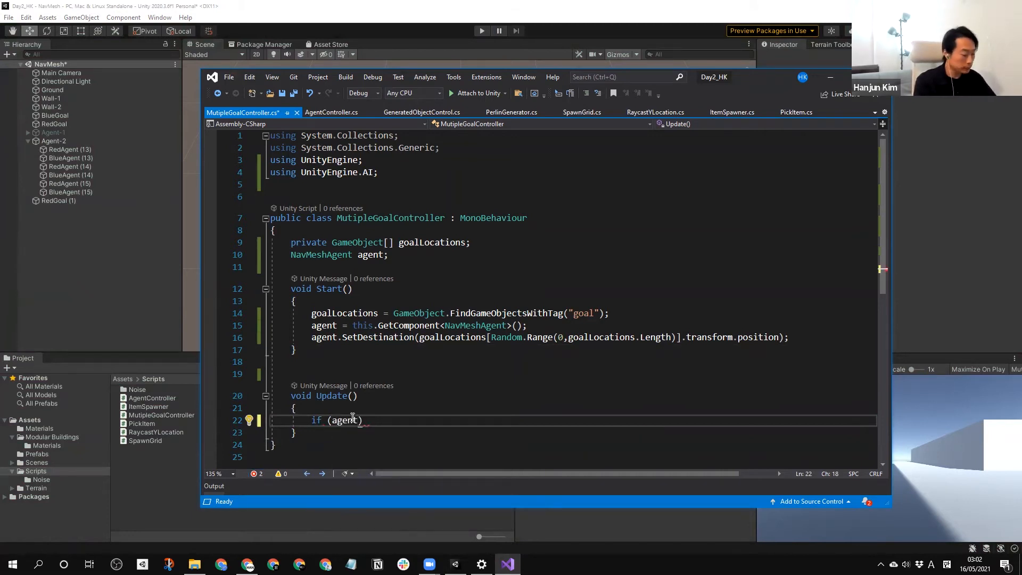
pyautogui.write('.remainingDistance')
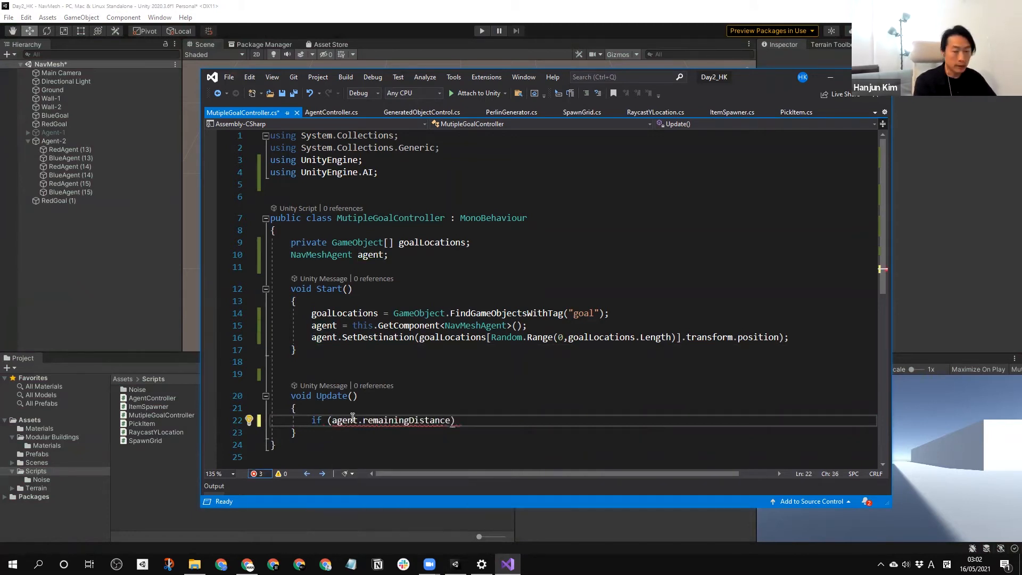
pyautogui.write(' < 1f')
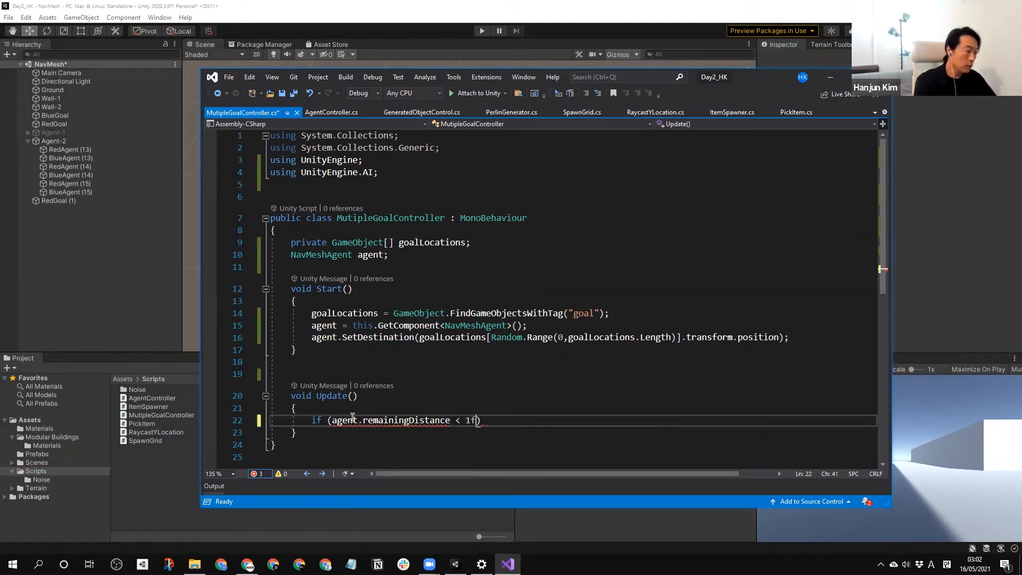
pyautogui.write(')')
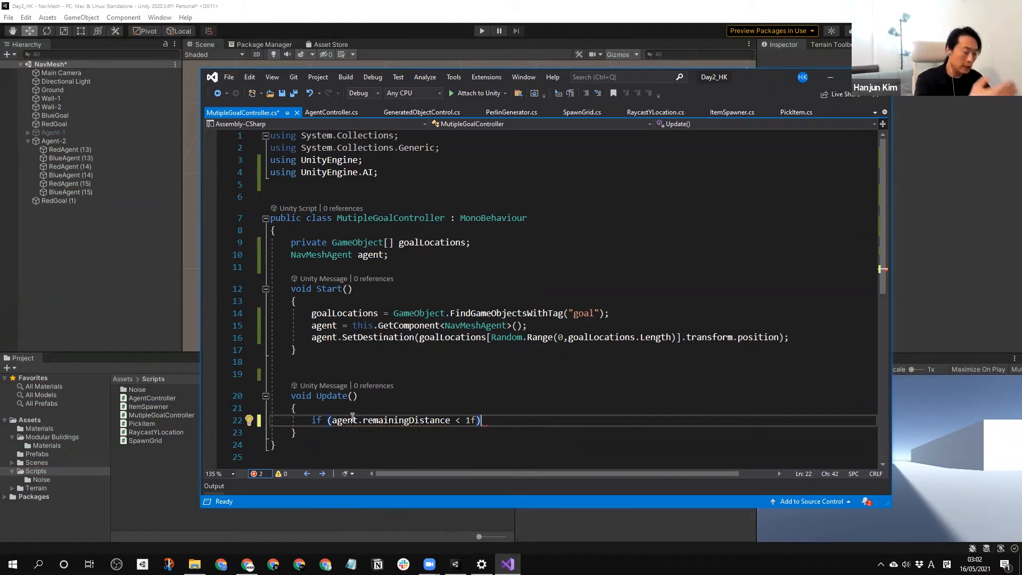
pyautogui.press('Return')
pyautogui.write('{')
pyautogui.press('Return')
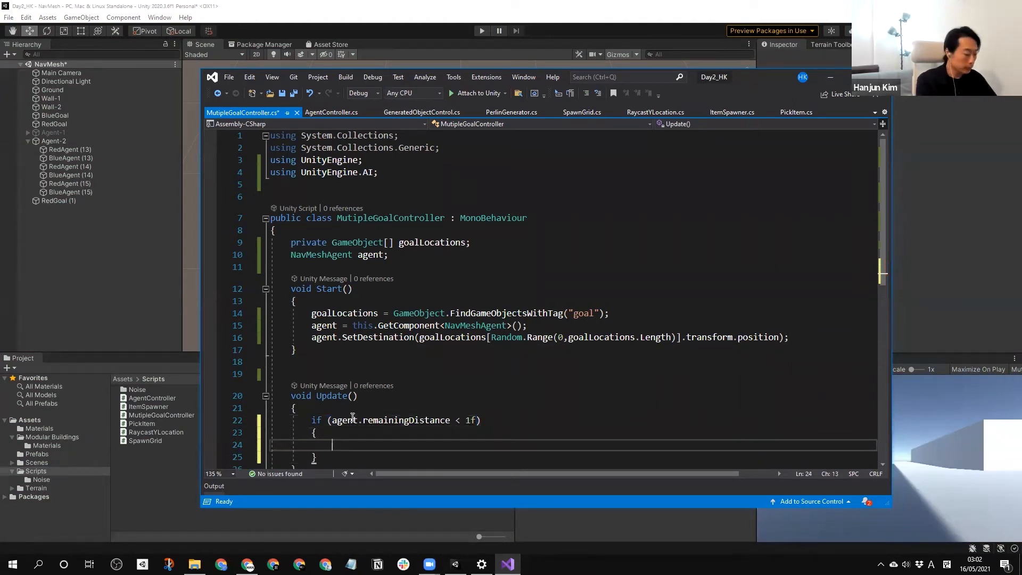
# - Copy the random-goal SetDestination line from Start into the if block in Update and save the script
pyautogui.moveTo(792, 337); pyautogui.dragTo(312, 343)
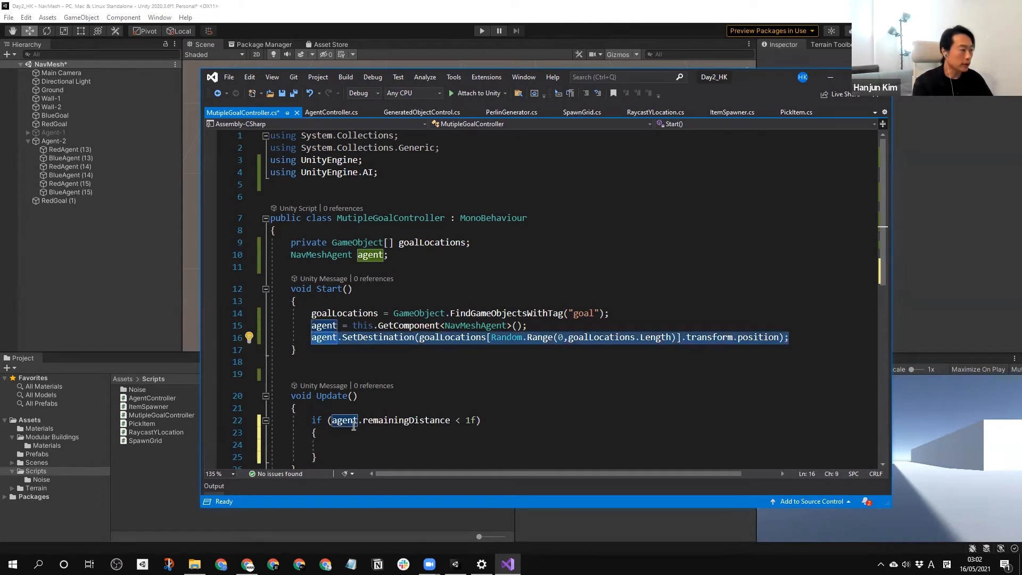
pyautogui.click(352, 444)
pyautogui.write('agent.SetDestination(goalLocations[Random.Range(0, goalLocations.Length)].transform.position);')
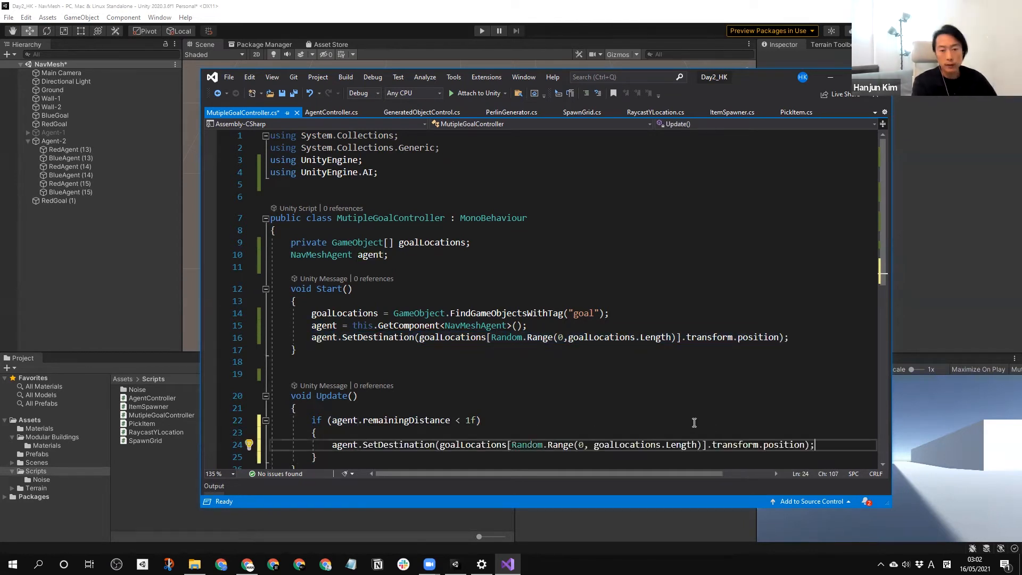
pyautogui.hotkey('ctrl', 's')
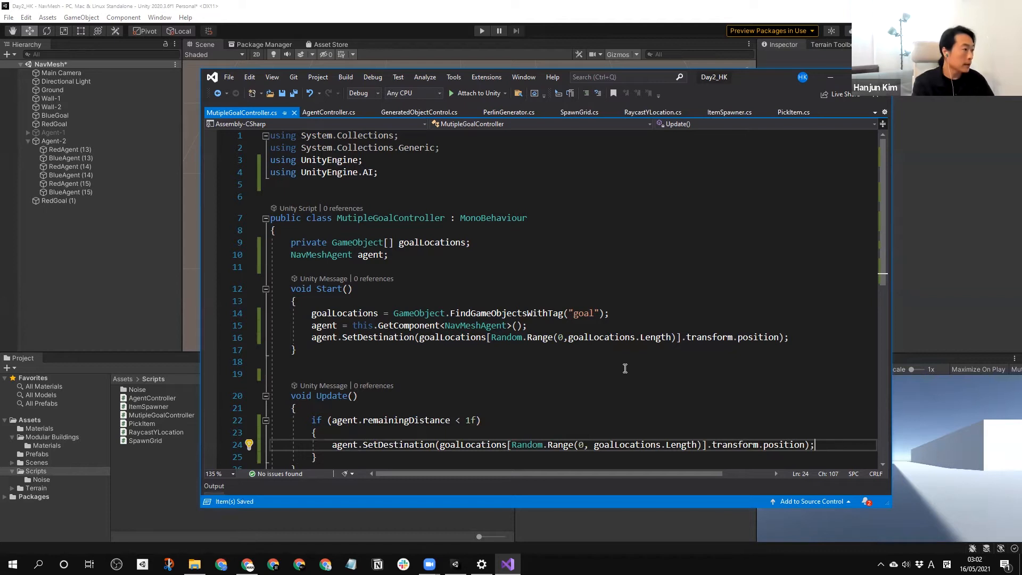
# - Check the Unity scene, return to Visual Studio and highlight the remainingDistance if block in Update for review
pyautogui.click(82, 296)
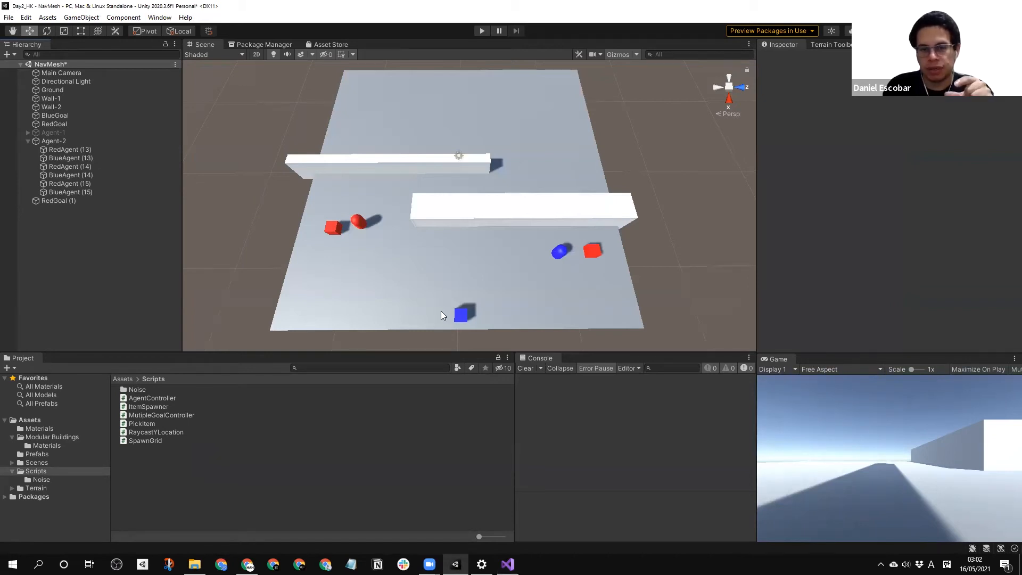
pyautogui.moveTo(508, 563)
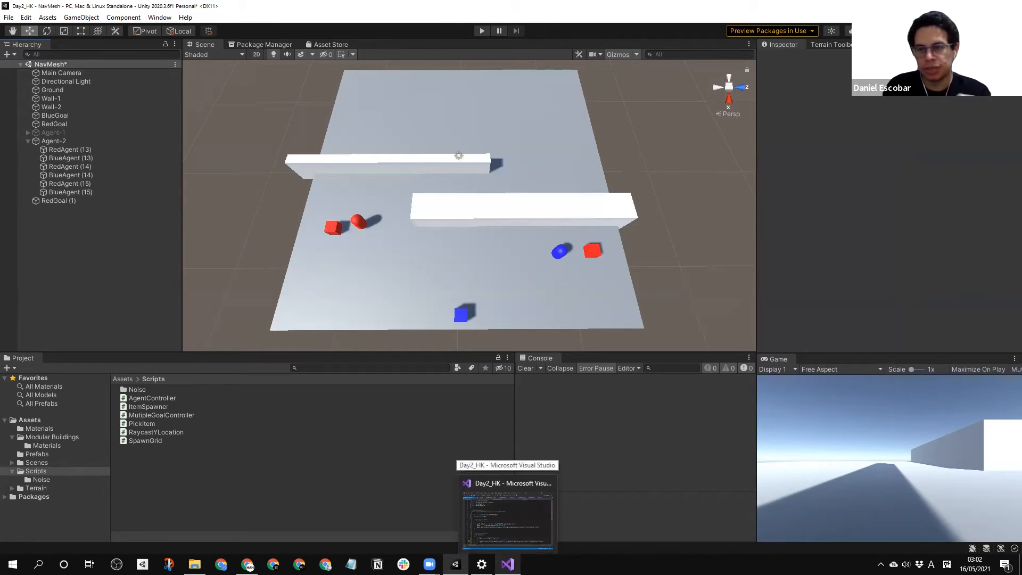
pyautogui.click(507, 511)
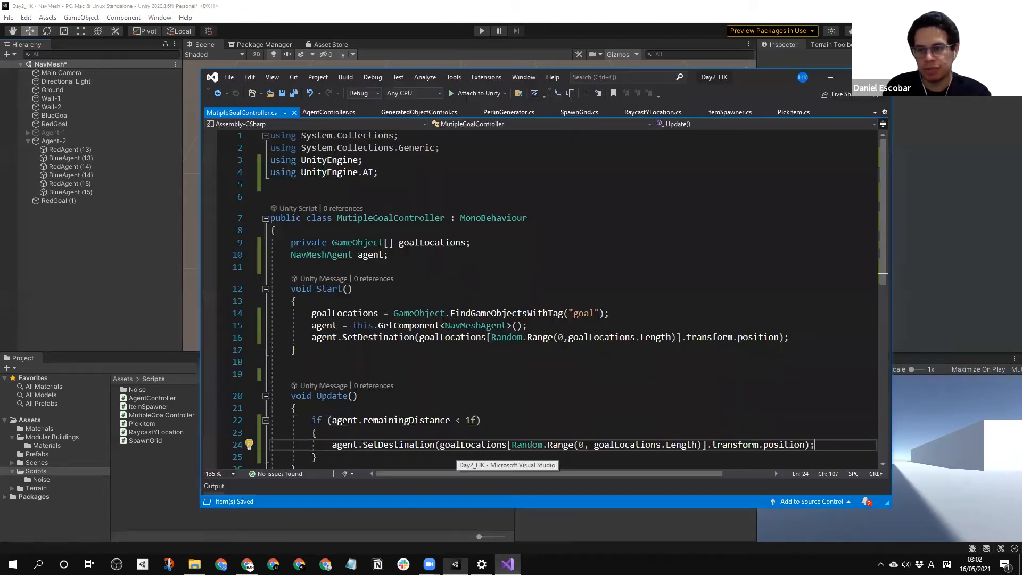
pyautogui.scroll(-2, 555, 386)
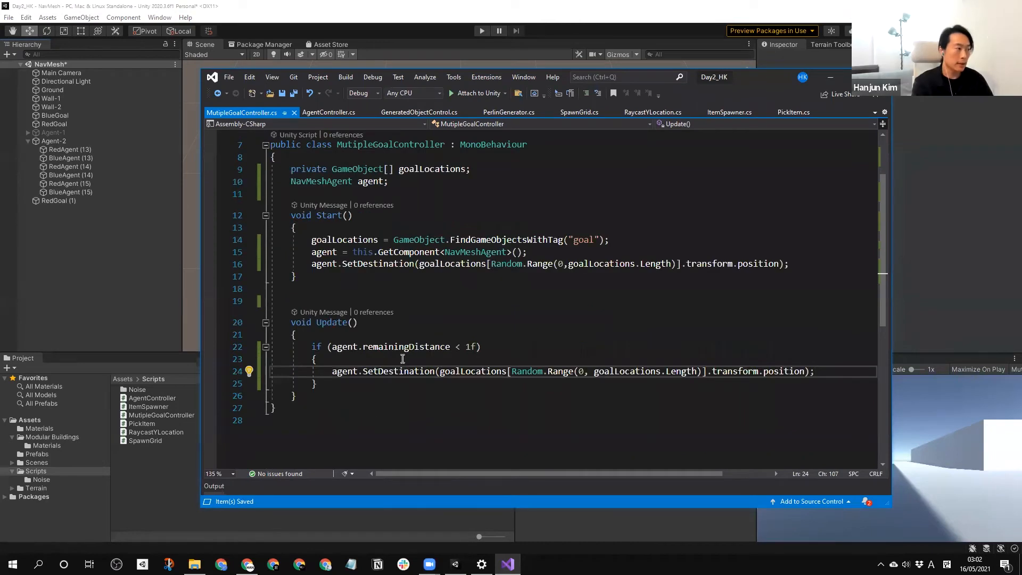
pyautogui.moveTo(320, 383); pyautogui.dragTo(309, 340)
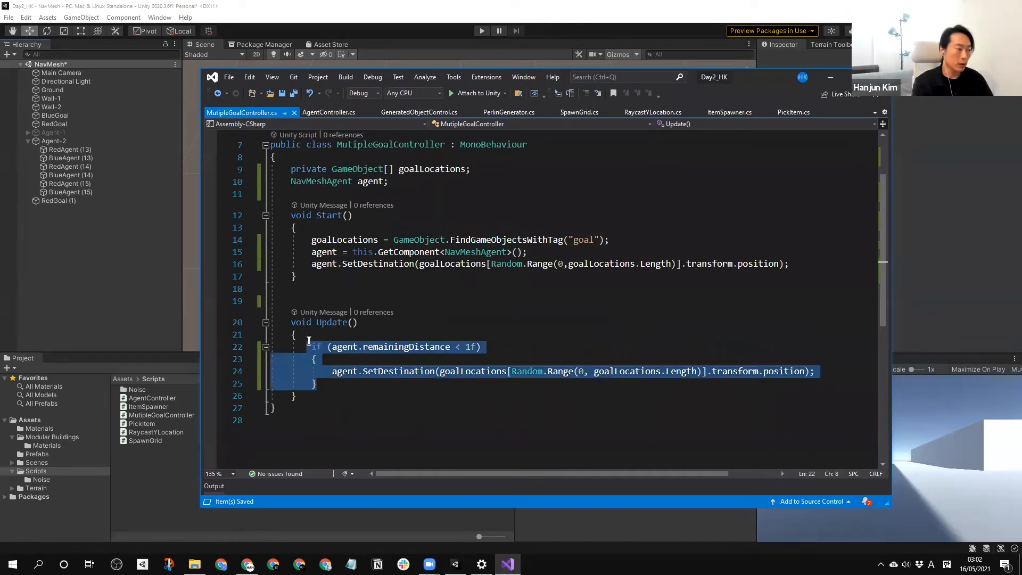
# - Switch from the script to the Unity scene, run it to watch the agents travel between the goals, and stop it
pyautogui.click(420, 280)
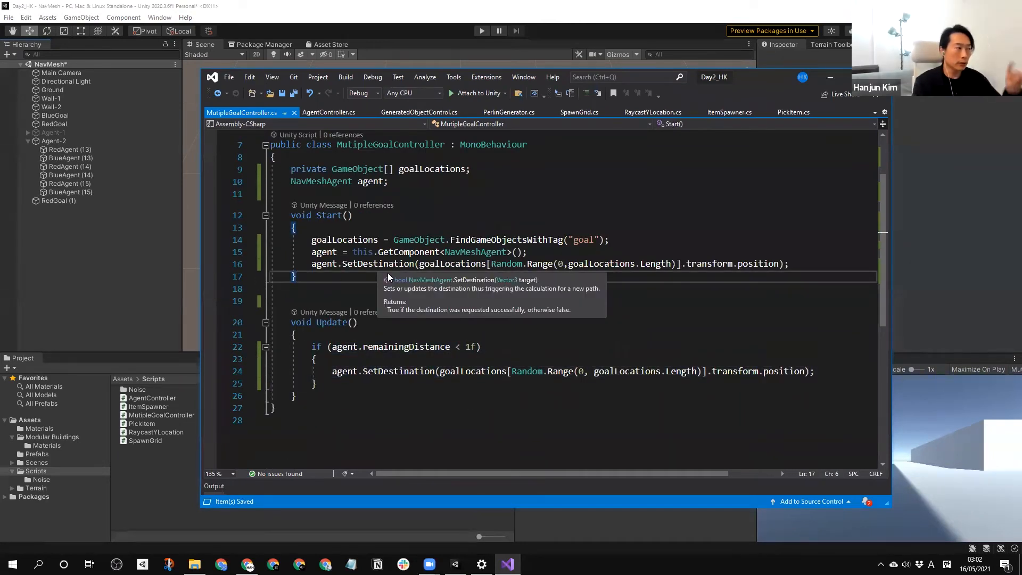
pyautogui.click(178, 269)
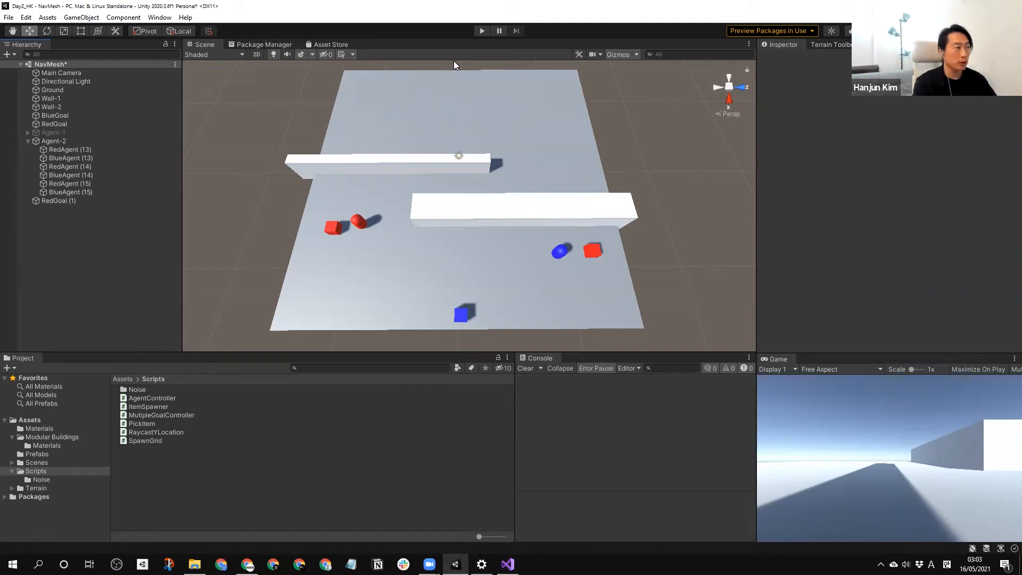
pyautogui.click(478, 33)
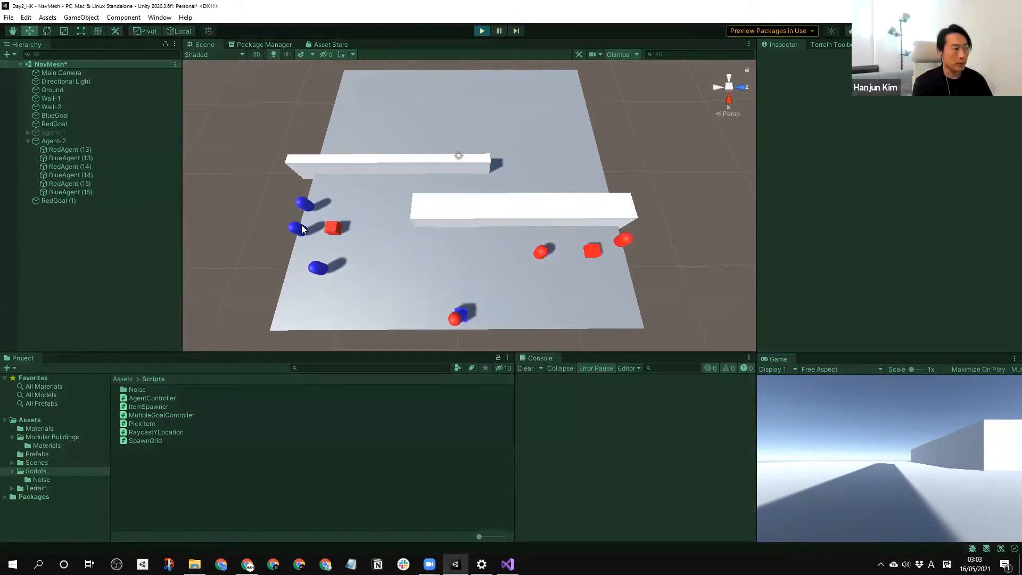
pyautogui.click(329, 231)
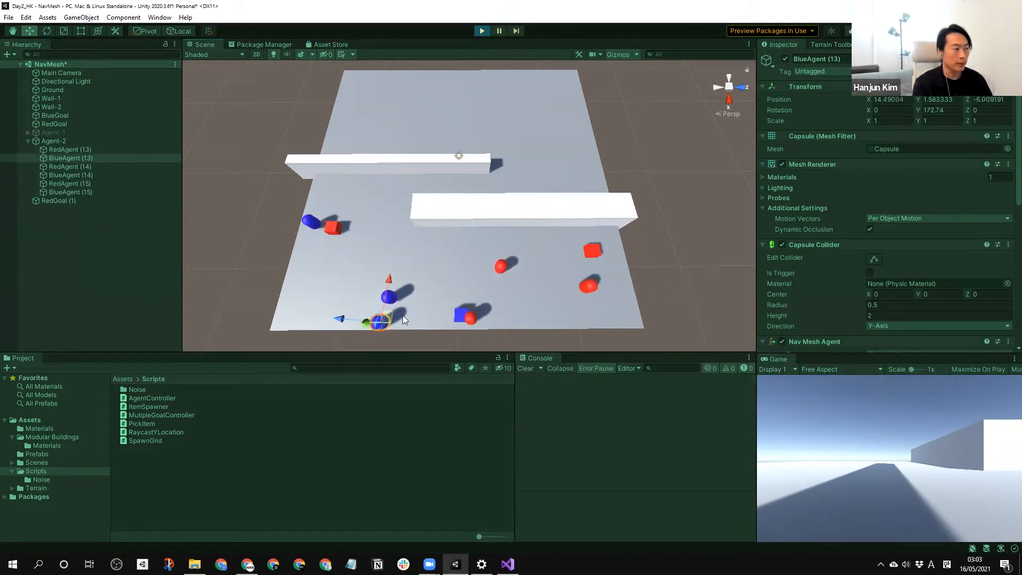
pyautogui.click(481, 31)
# - Set the Nav Mesh Agent speed to 5 for all six agents under Agent-2
pyautogui.click(70, 150)
pyautogui.keyDown('shift'); pyautogui.click(83, 192); pyautogui.keyUp('shift')
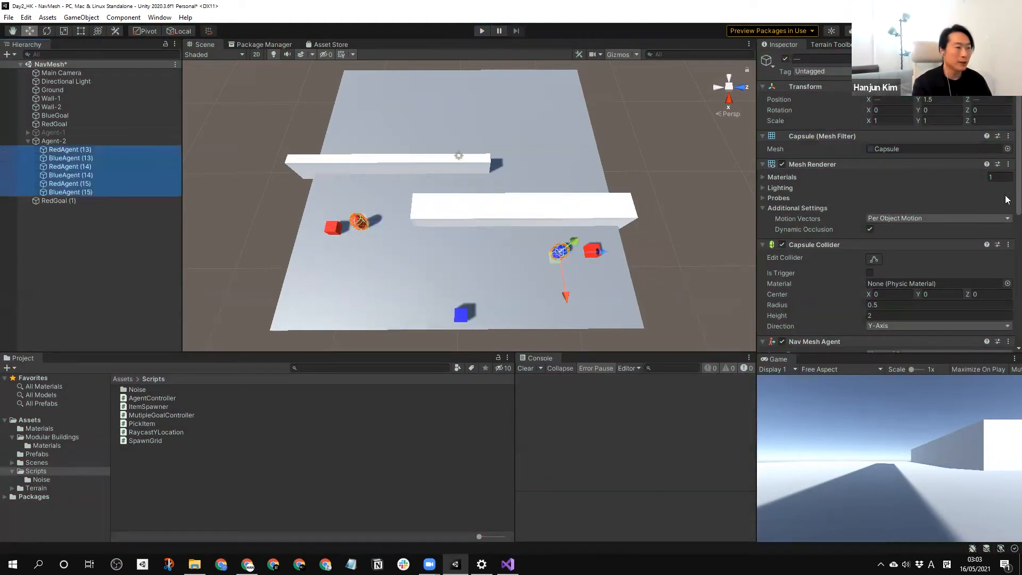
pyautogui.scroll(-6, 882, 202)
pyautogui.click(882, 203)
pyautogui.write('5')
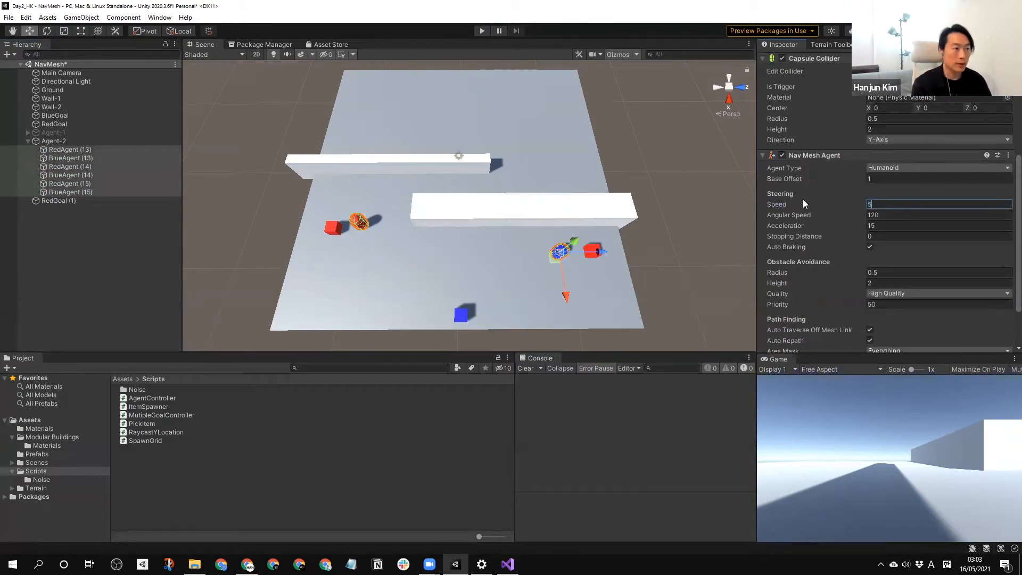
# - Run the scene to observe how the agents move at the new speed, and stop it
pyautogui.click(480, 31)
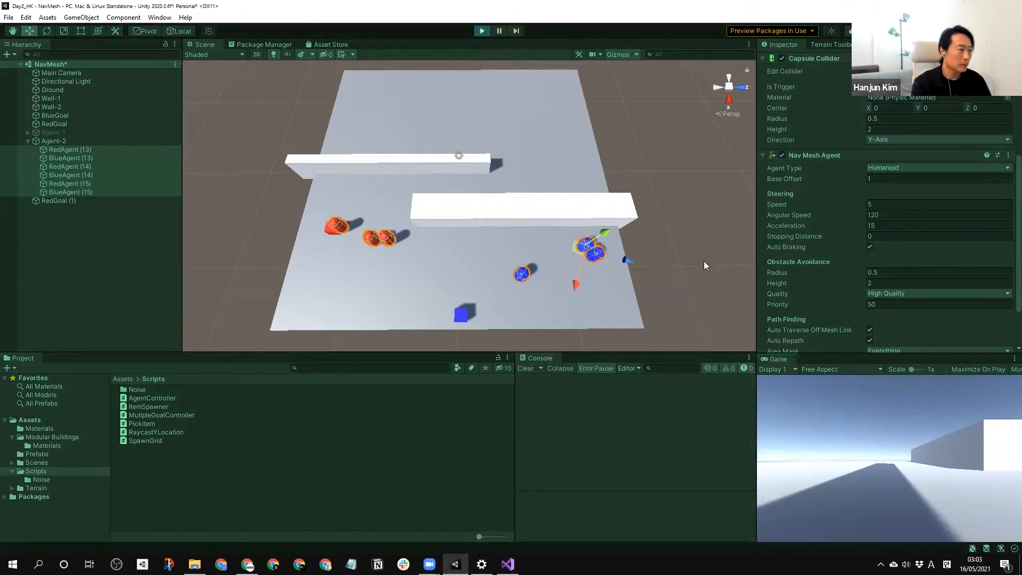
pyautogui.click(77, 149)
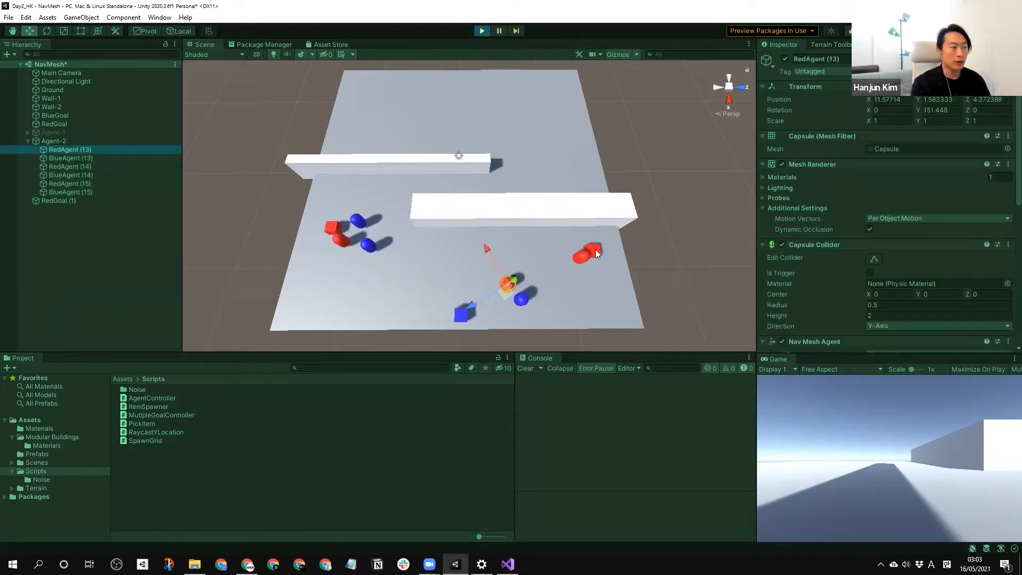
pyautogui.click(252, 197)
pyautogui.click(481, 31)
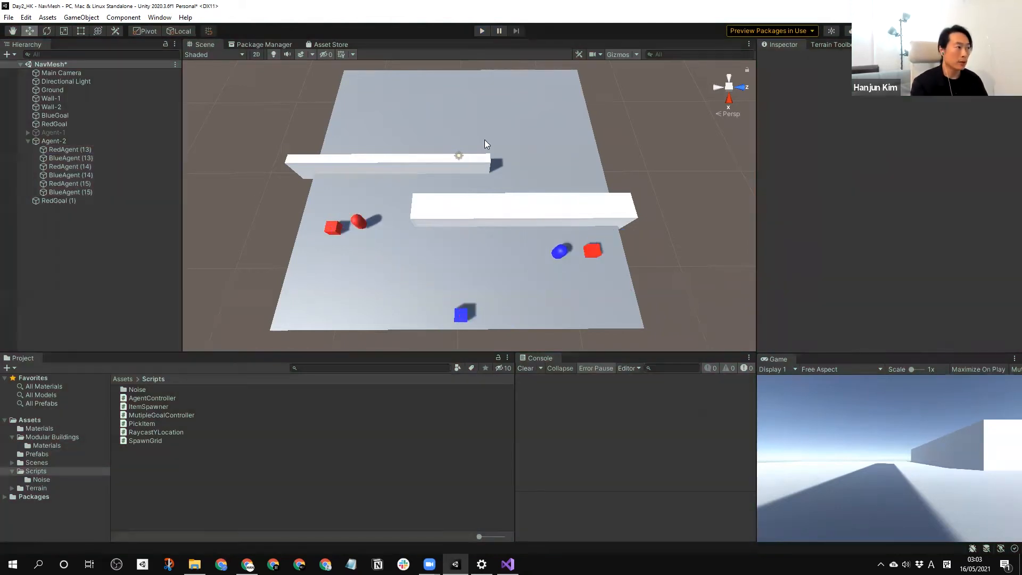
pyautogui.click(487, 212)
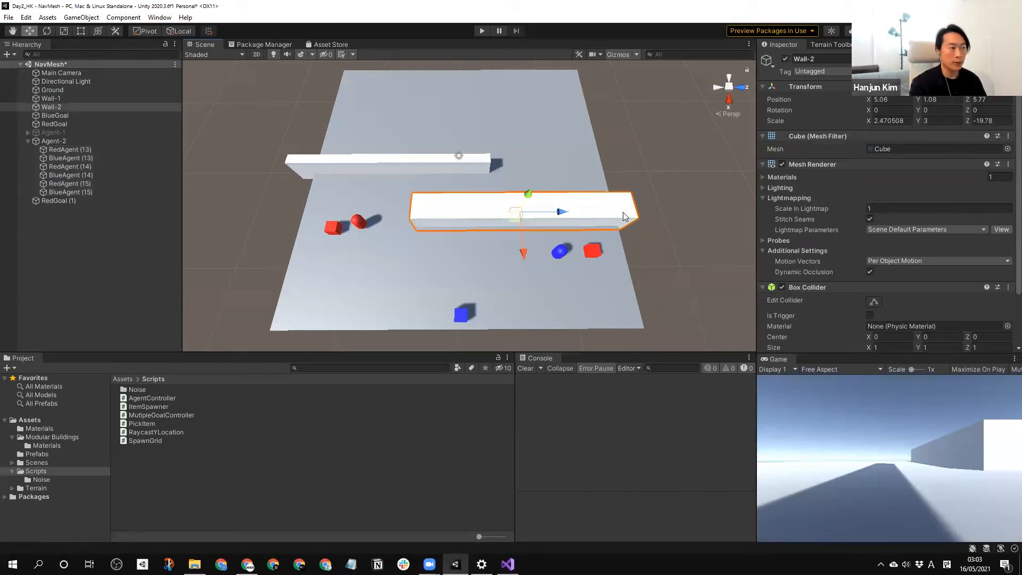
# - Duplicate the six red and blue agents under Agent-2 twice
pyautogui.click(71, 149)
pyautogui.keyDown('shift'); pyautogui.click(80, 192); pyautogui.keyUp('shift')
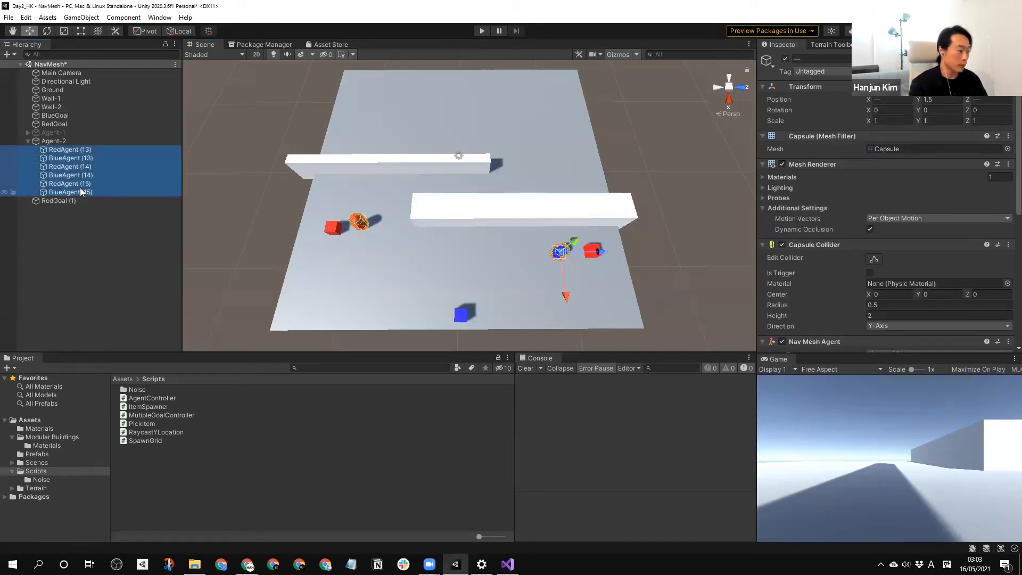
pyautogui.hotkey('ctrl', 'd')
pyautogui.hotkey('ctrl', 'd')
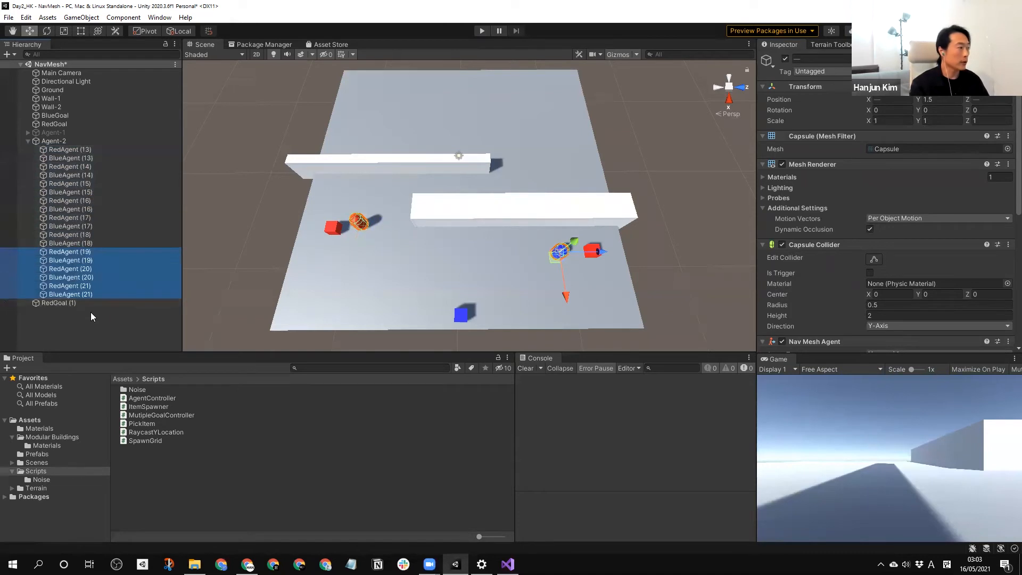
pyautogui.click(91, 313)
# - Duplicate RedGoal (1) twice, place the copies near the two far corners of the ground beyond Wall-1, and check their tag
pyautogui.click(51, 302)
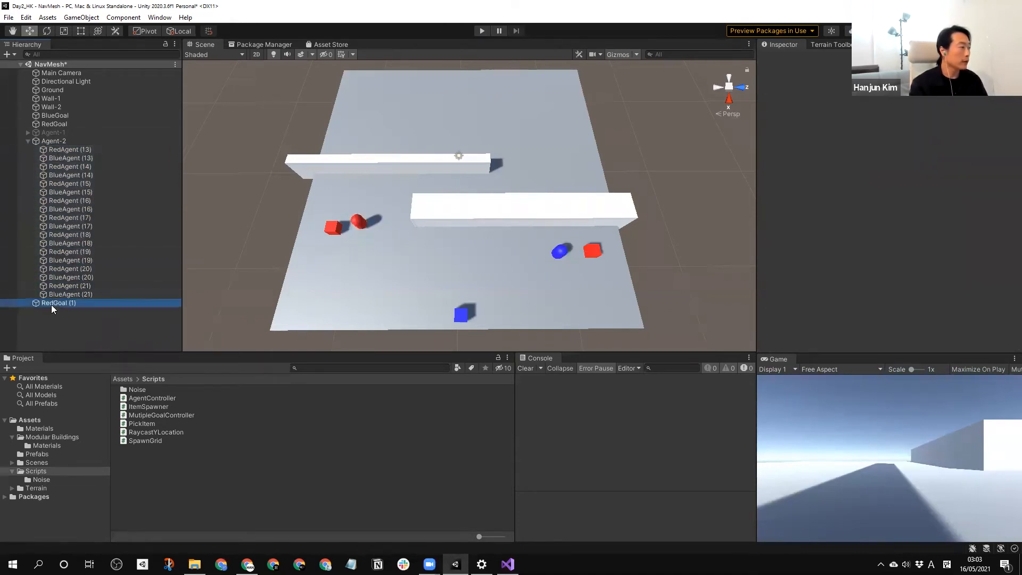
pyautogui.hotkey('ctrl', 'd')
pyautogui.moveTo(337, 233); pyautogui.dragTo(551, 107)
pyautogui.hotkey('ctrl', 'd')
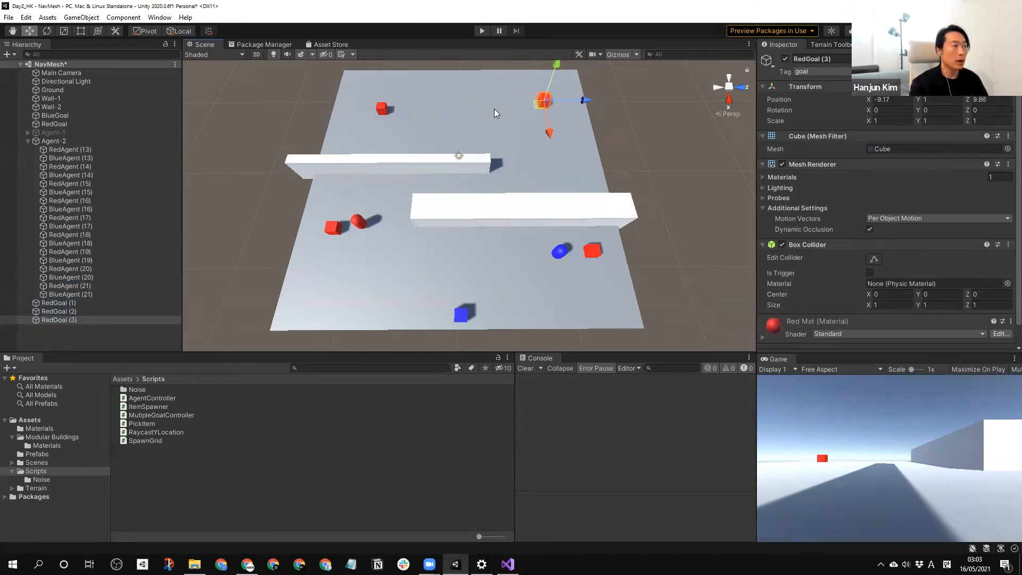
pyautogui.click(382, 108)
pyautogui.keyDown('shift'); pyautogui.click(548, 101); pyautogui.keyUp('shift')
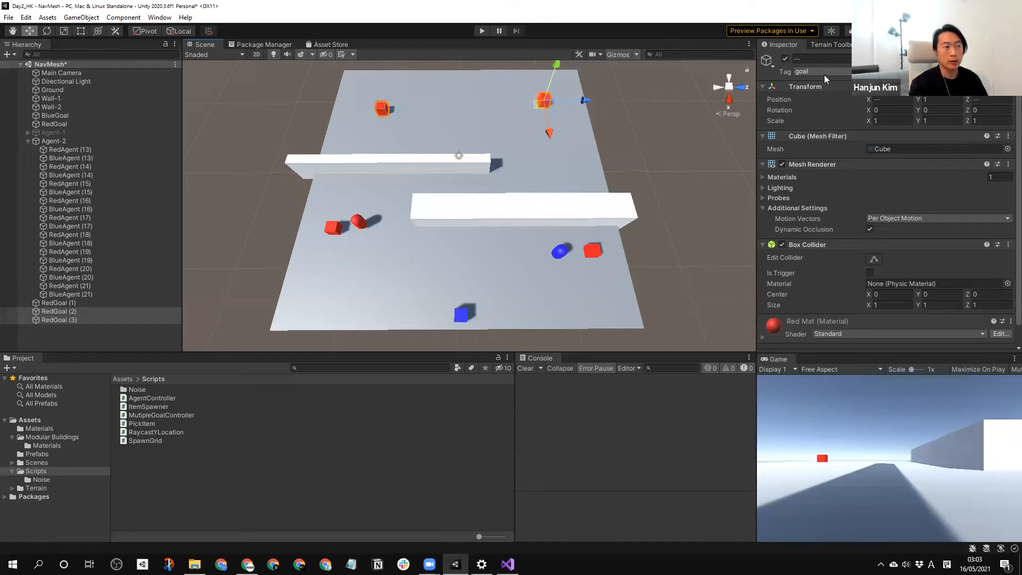
pyautogui.click(634, 132)
# - Duplicate the red goal in the far corner and place the copy between the two far goals
pyautogui.click(546, 108)
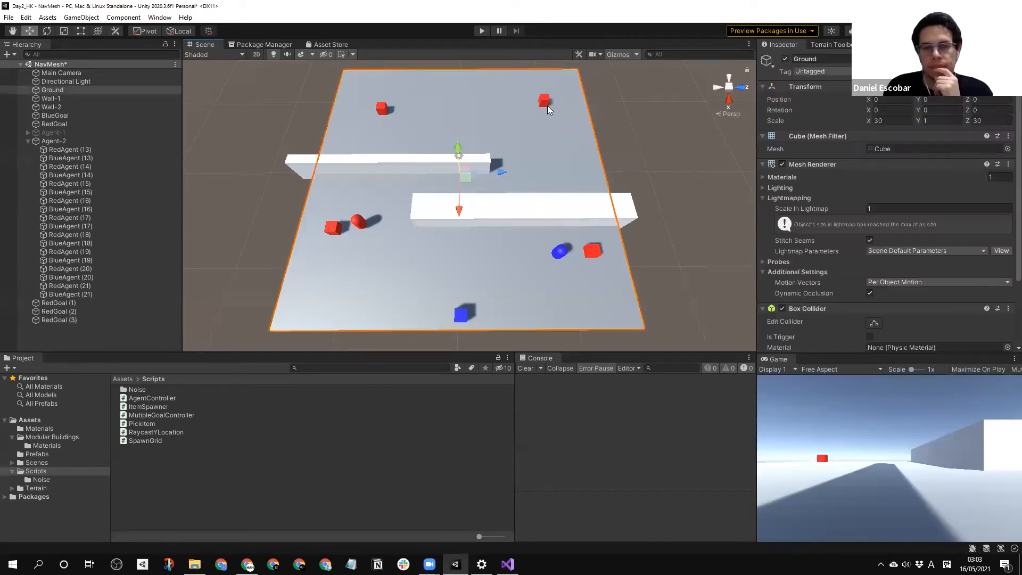
pyautogui.click(541, 105)
pyautogui.hotkey('ctrl', 'd')
pyautogui.moveTo(542, 102); pyautogui.dragTo(471, 95)
# - Duplicate all agents under Agent-2 once more and test-run the scene with the larger crowd
pyautogui.click(74, 149)
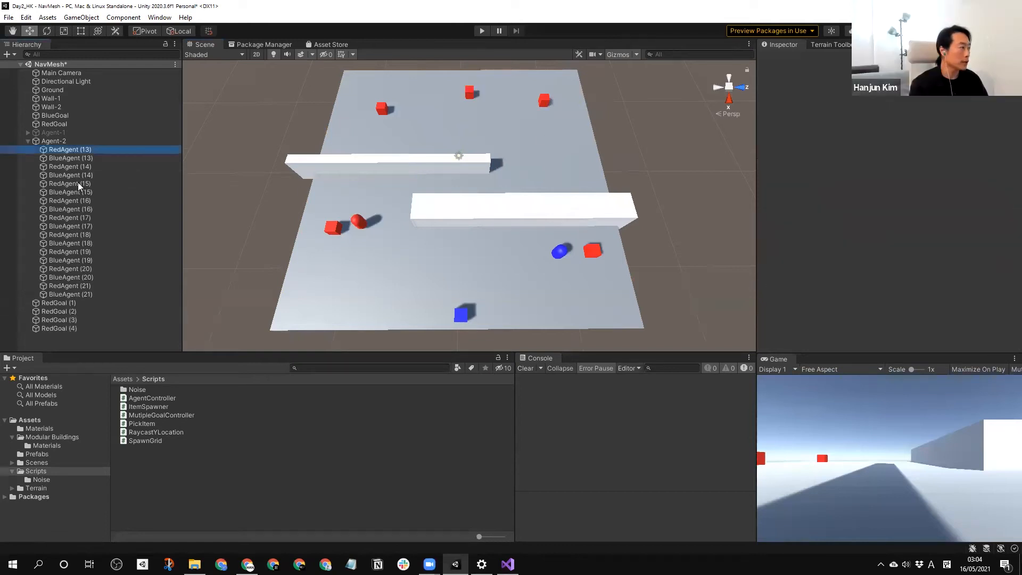
pyautogui.keyDown('shift'); pyautogui.click(63, 294); pyautogui.keyUp('shift')
pyautogui.hotkey('ctrl', 'd')
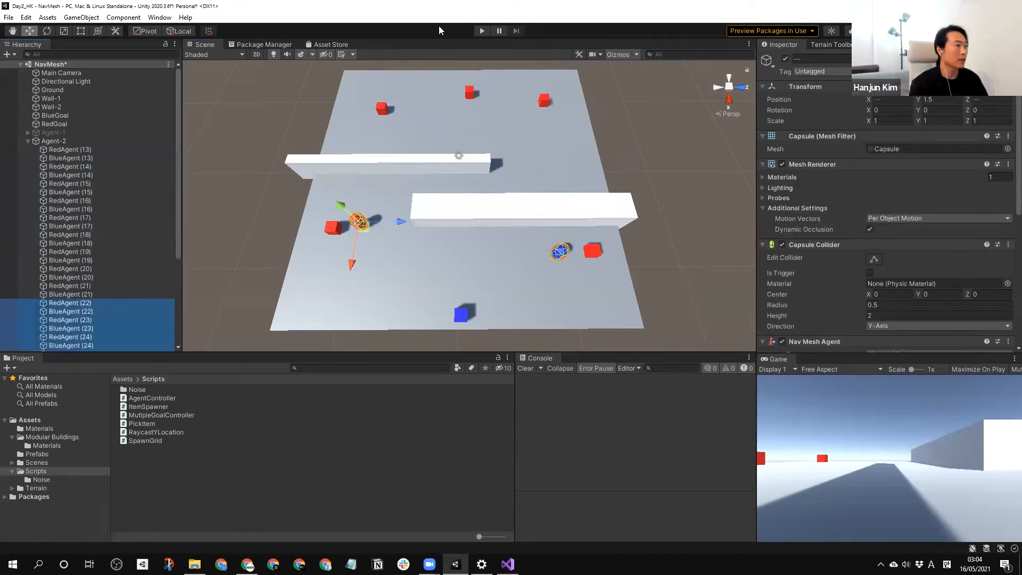
pyautogui.click(475, 32)
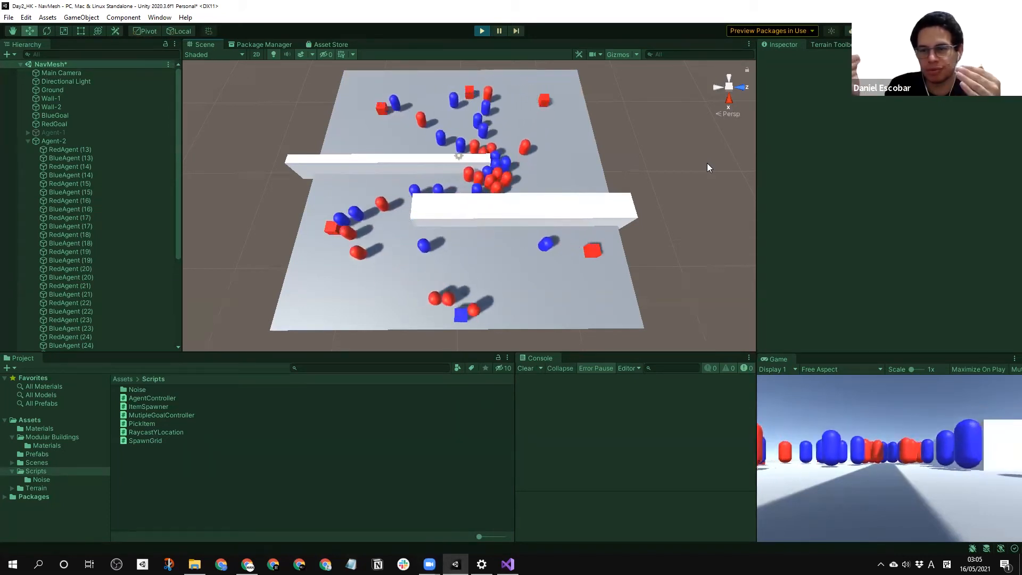
pyautogui.click(482, 31)
# - Move Wall-1 away from Wall-2 to X about -2.08, and rebake the NavMesh with the ground and both walls selected
pyautogui.click(370, 159)
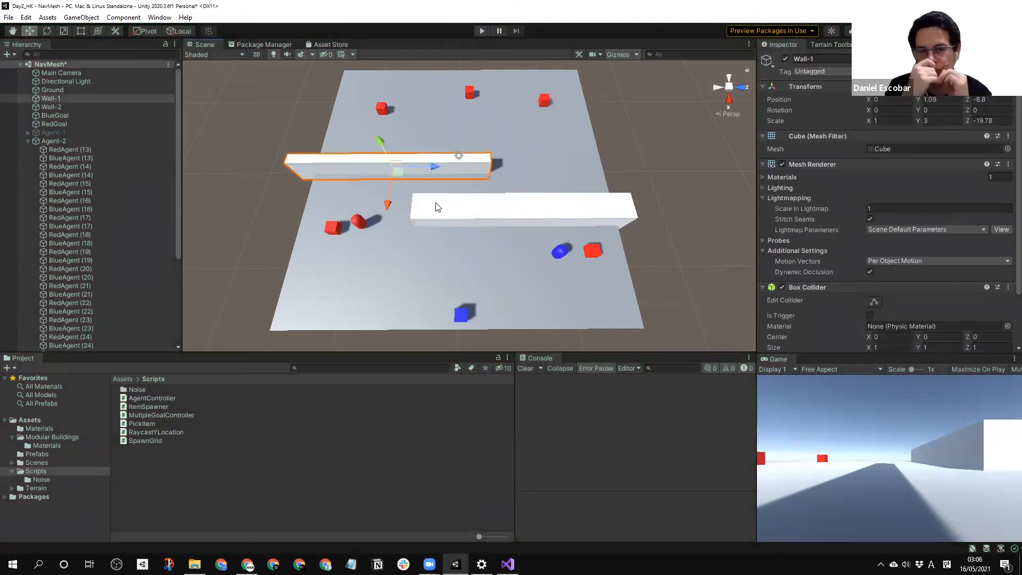
pyautogui.moveTo(387, 205); pyautogui.dragTo(387, 186)
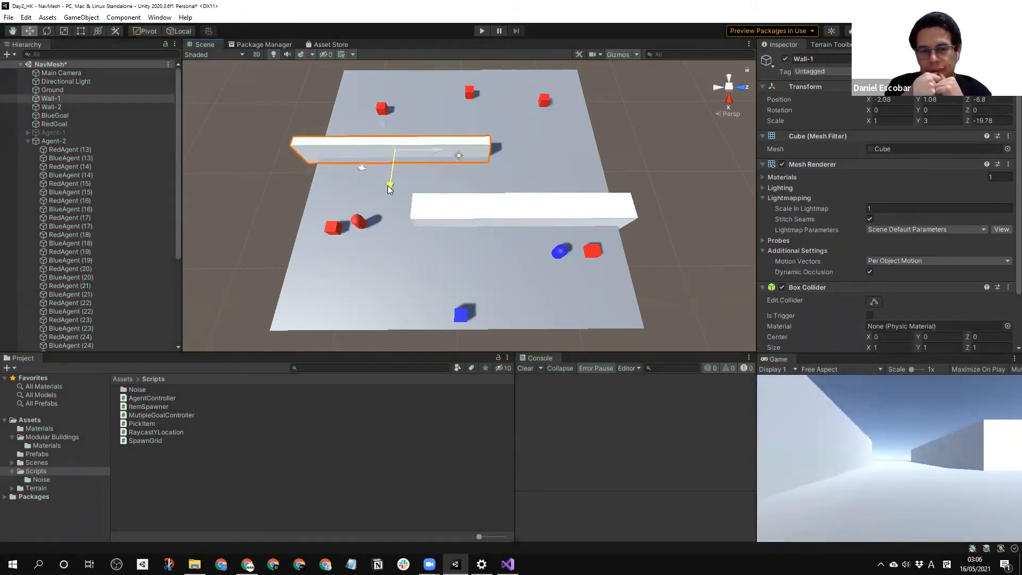
pyautogui.click(492, 211)
pyautogui.keyDown('shift'); pyautogui.click(524, 175); pyautogui.keyUp('shift')
pyautogui.keyDown('shift'); pyautogui.click(482, 144); pyautogui.keyUp('shift')
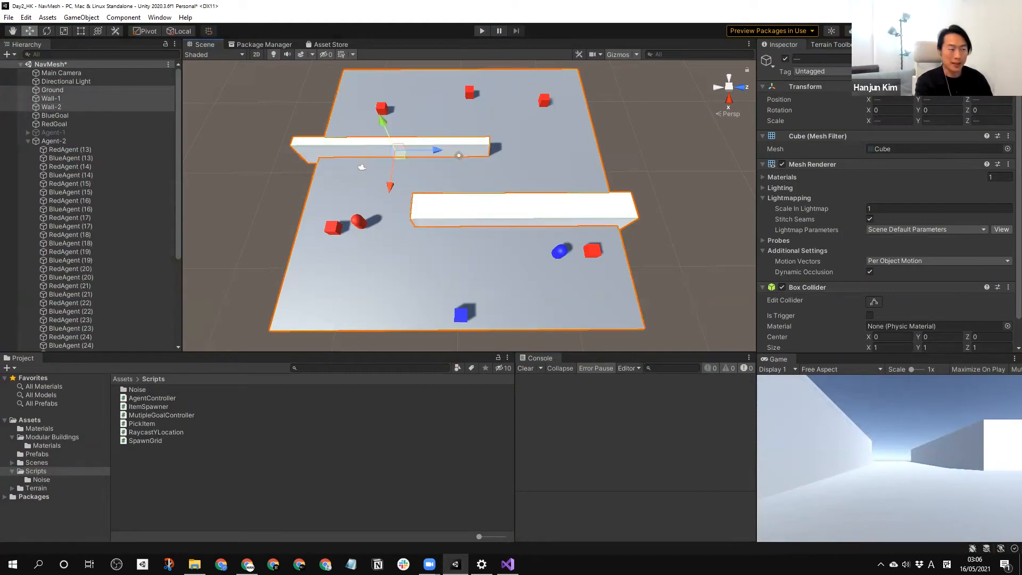
pyautogui.click(830, 44)
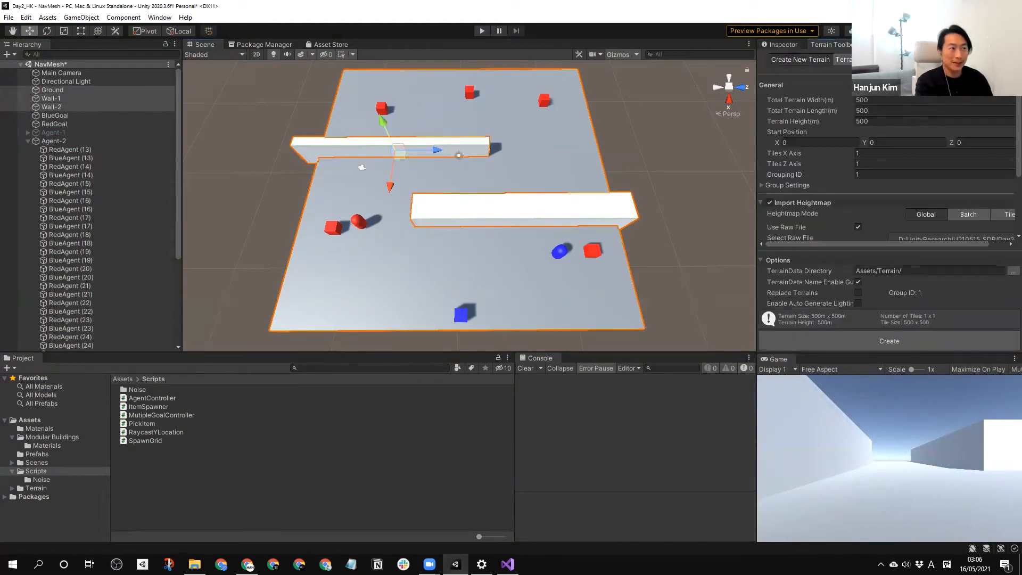
pyautogui.click(888, 44)
pyautogui.click(979, 254)
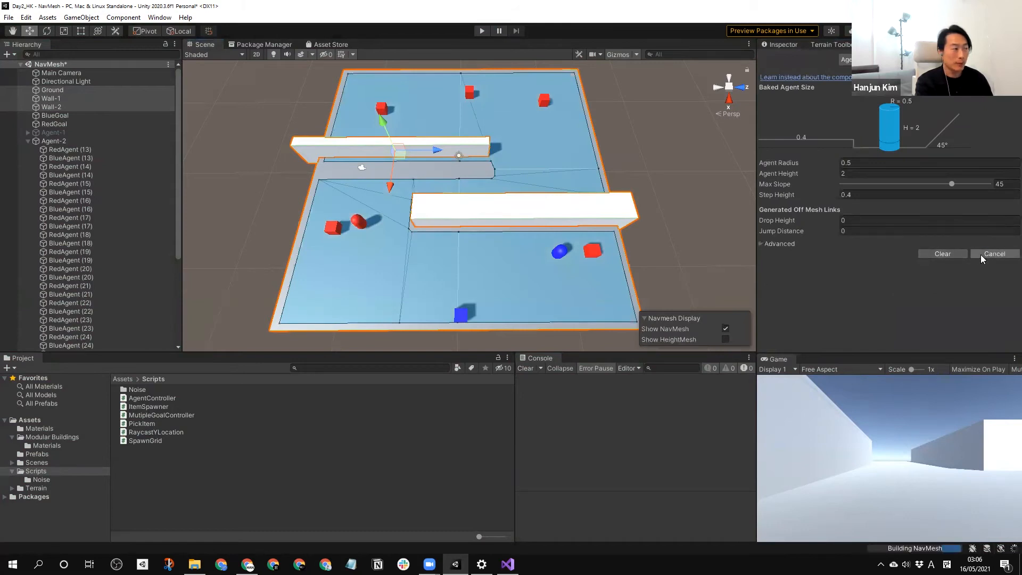
pyautogui.click(684, 196)
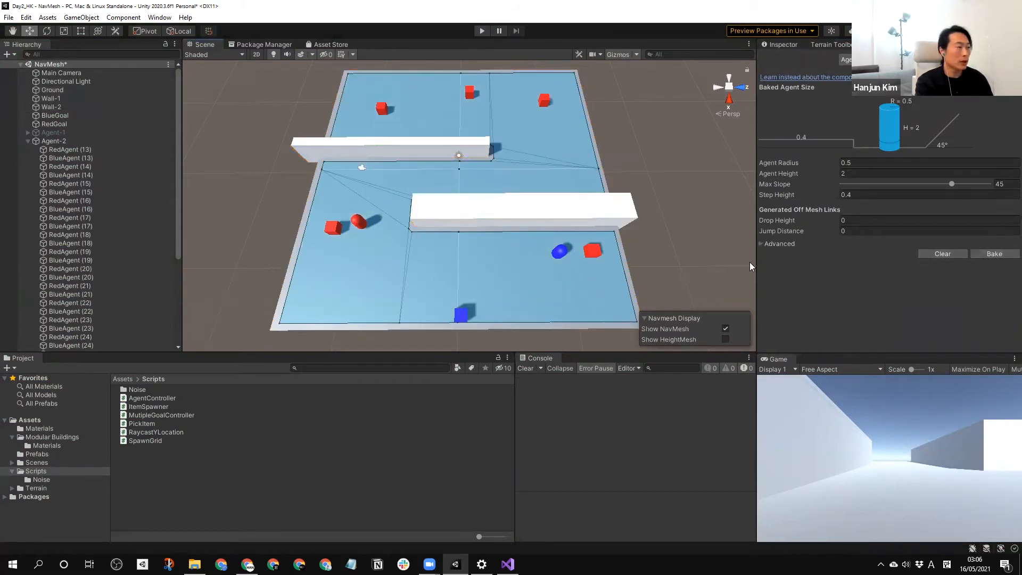
pyautogui.click(98, 151)
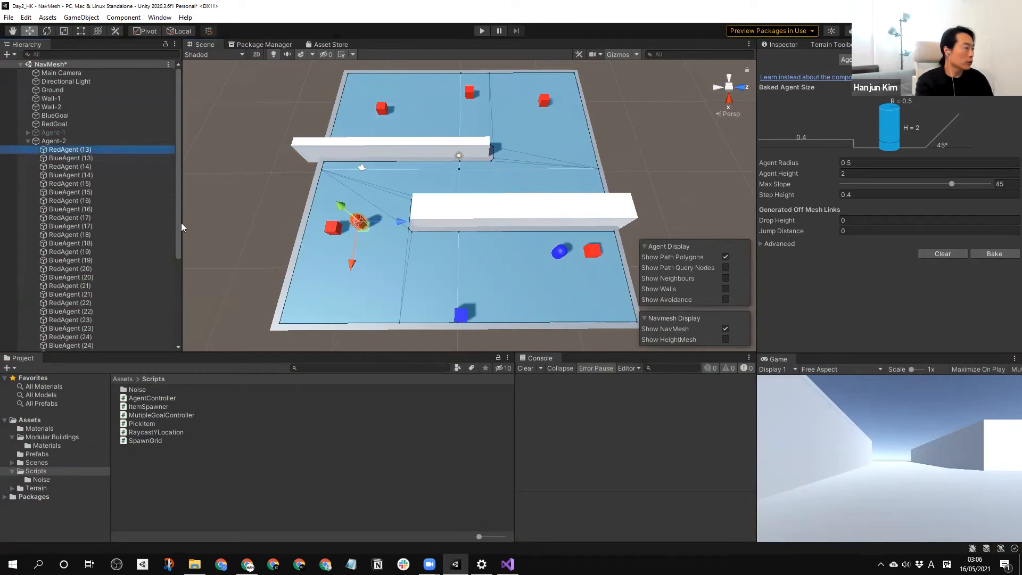
pyautogui.scroll(-5, 97, 297)
pyautogui.keyDown('shift'); pyautogui.click(68, 313); pyautogui.keyUp('shift')
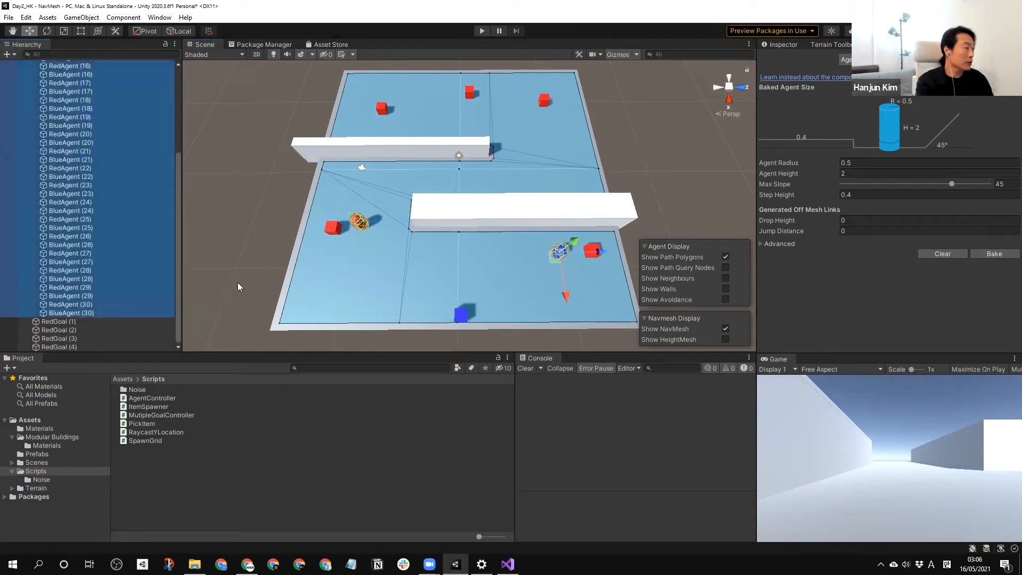
pyautogui.scroll(5, 70, 142)
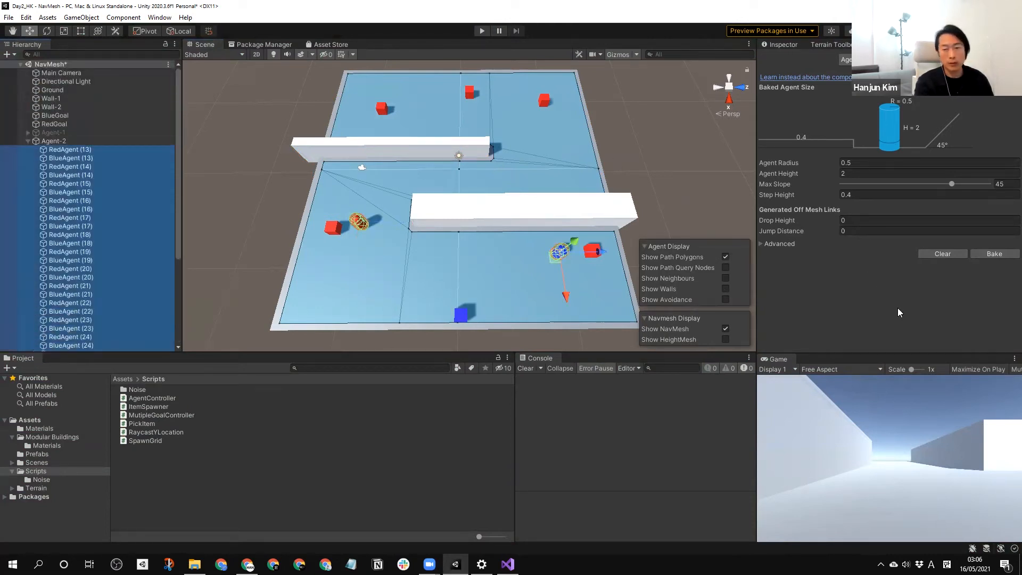
pyautogui.click(229, 159)
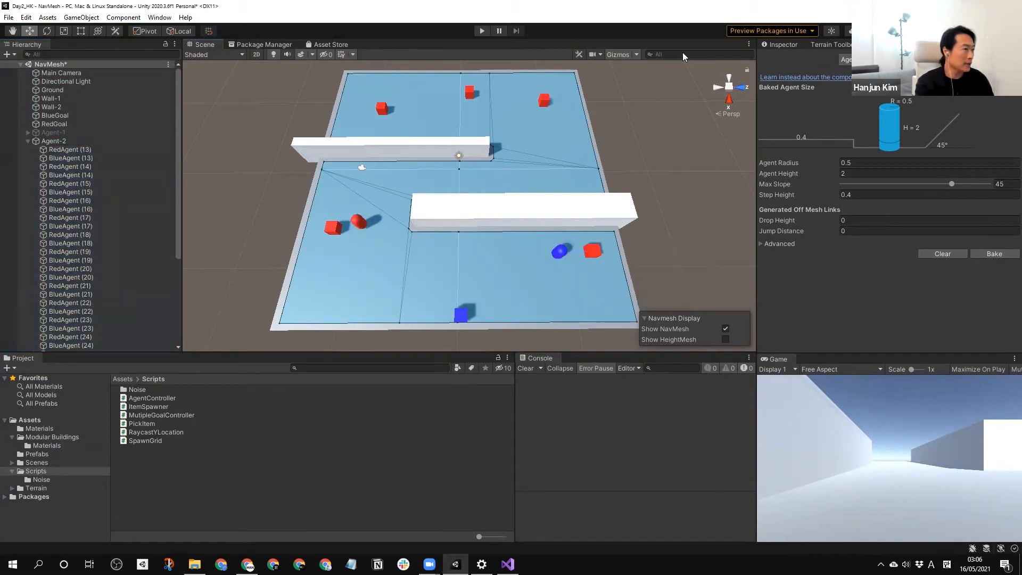
# - Add a Trail Renderer component to RedAgent (13)
pyautogui.click(763, 47)
pyautogui.click(96, 150)
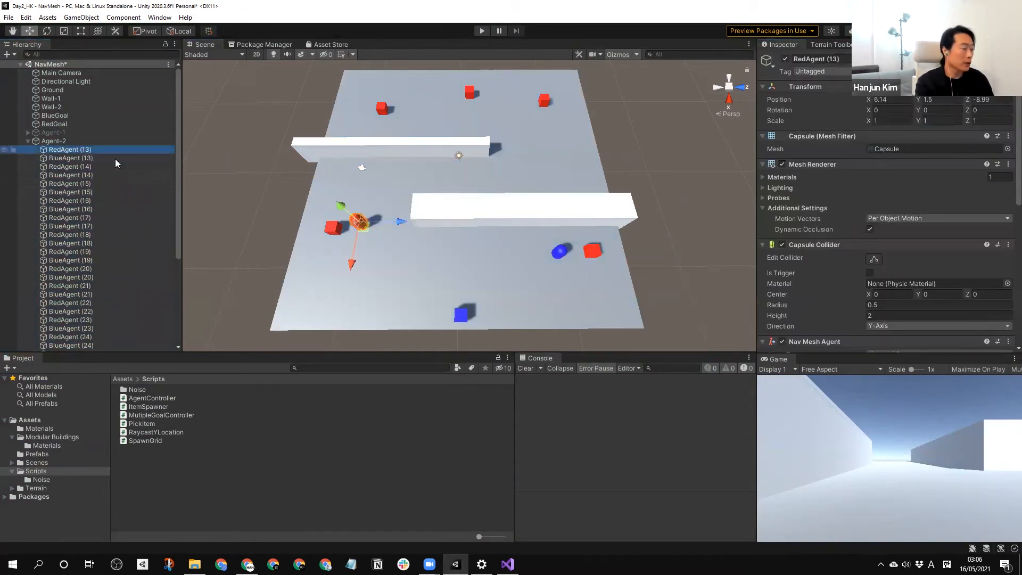
pyautogui.scroll(-5, 823, 271)
pyautogui.scroll(-3, 823, 271)
pyautogui.click(874, 339)
pyautogui.write('tri')
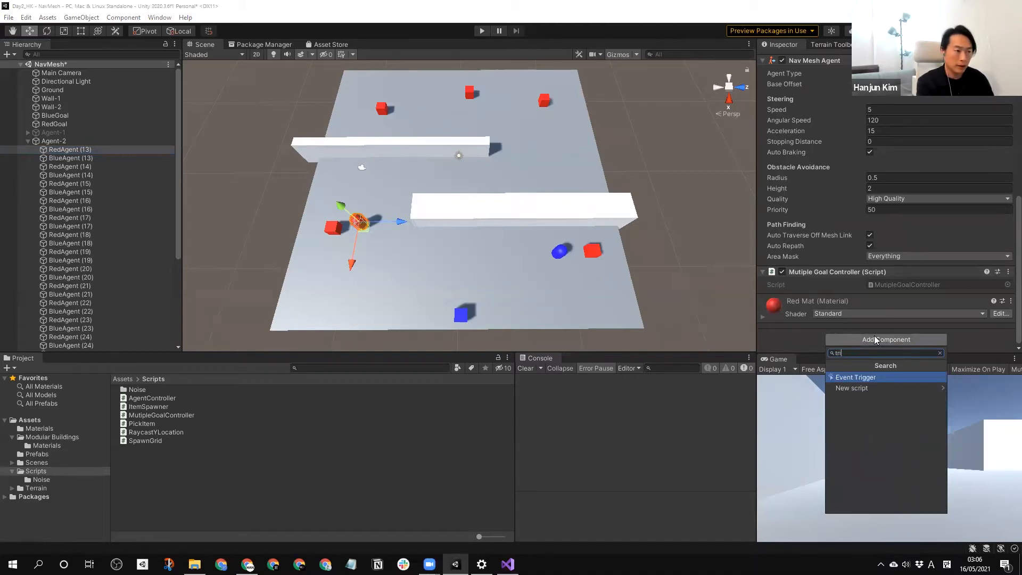
pyautogui.press('BackSpace')
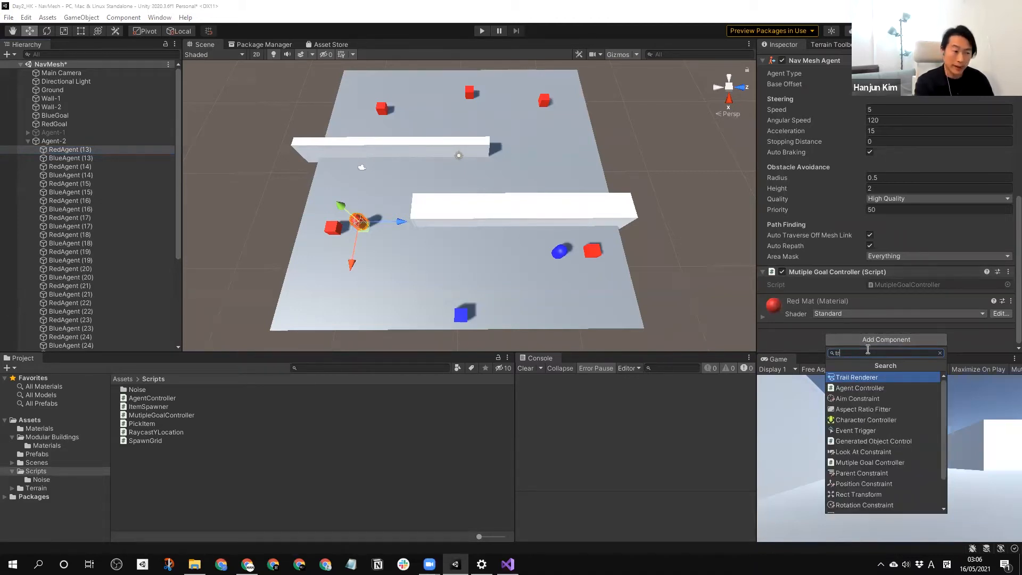
pyautogui.click(859, 377)
# - Apply the rainbow preset gradient to the Trail Renderer's color and test-run the scene
pyautogui.scroll(-10, 1006, 295)
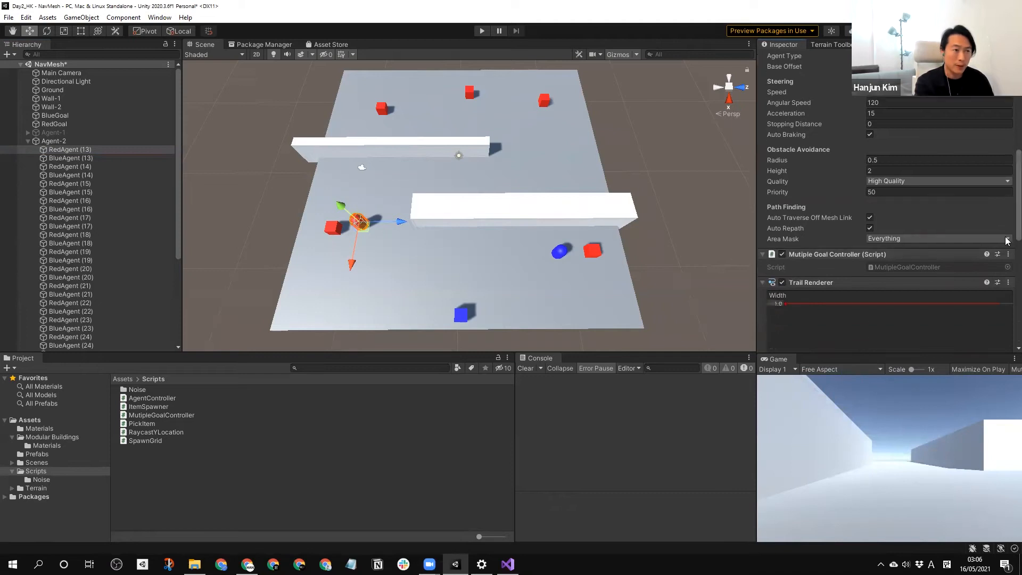
pyautogui.scroll(1, 1007, 295)
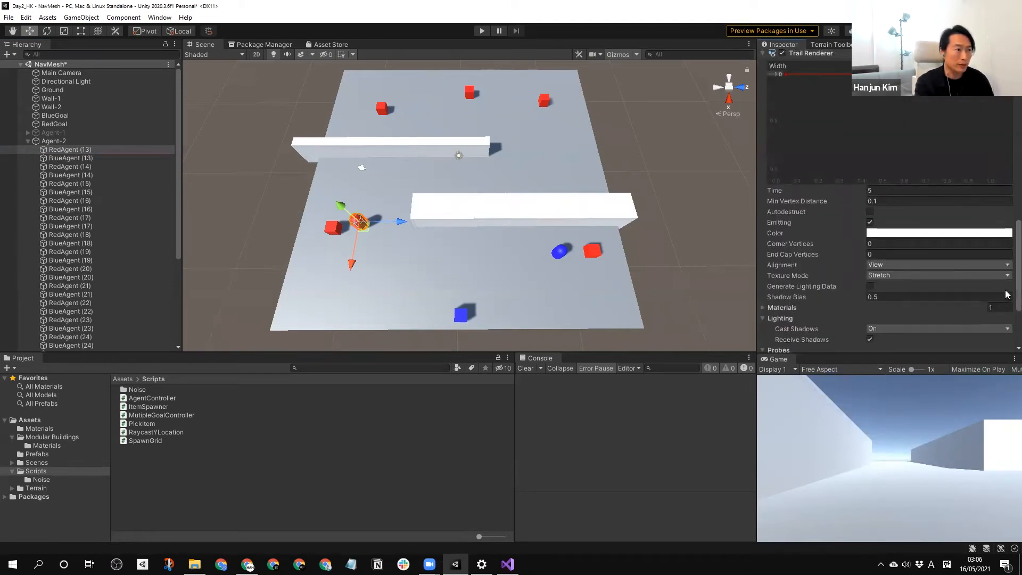
pyautogui.click(896, 240)
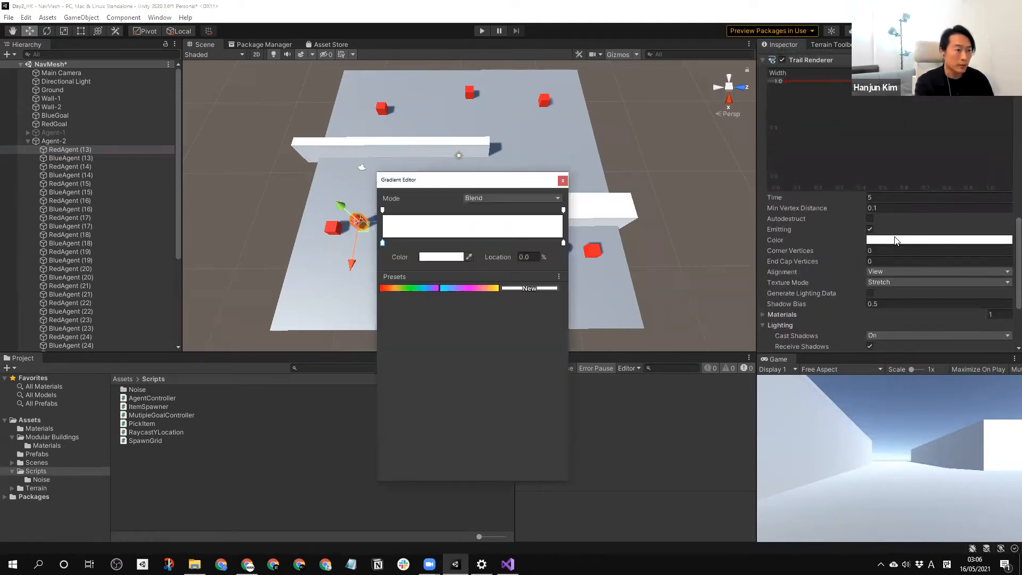
pyautogui.click(399, 285)
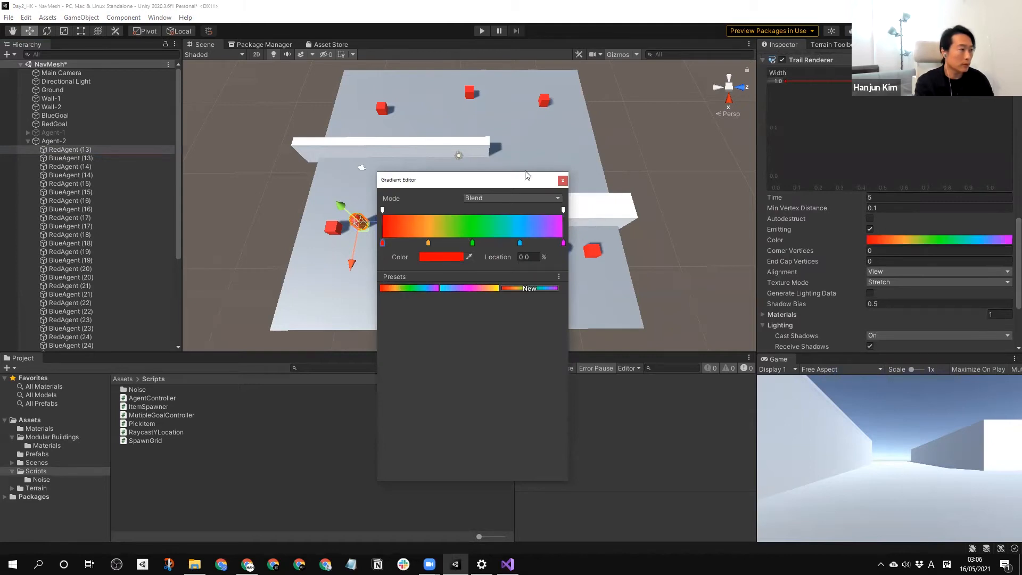
pyautogui.click(559, 180)
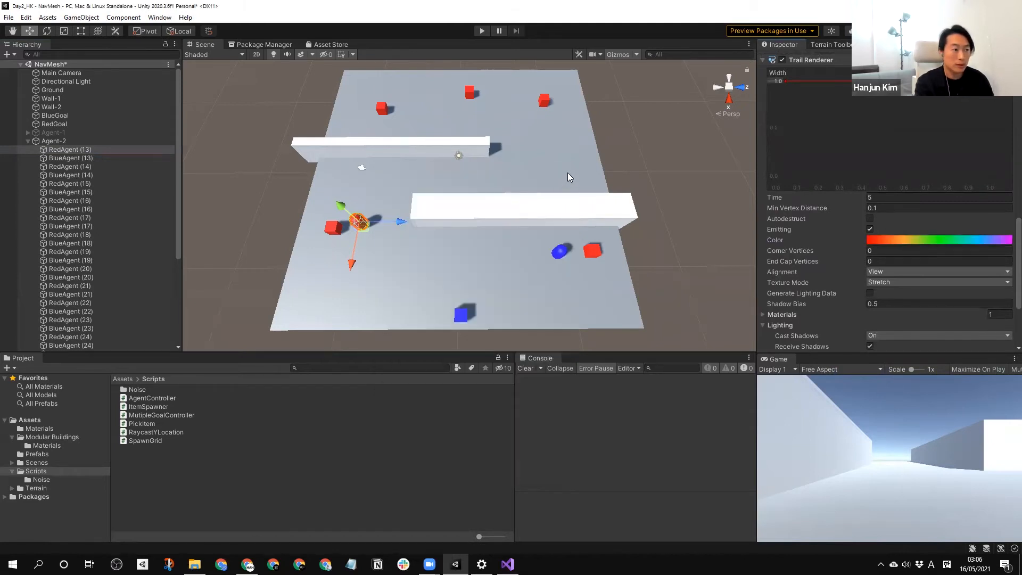
pyautogui.click(482, 31)
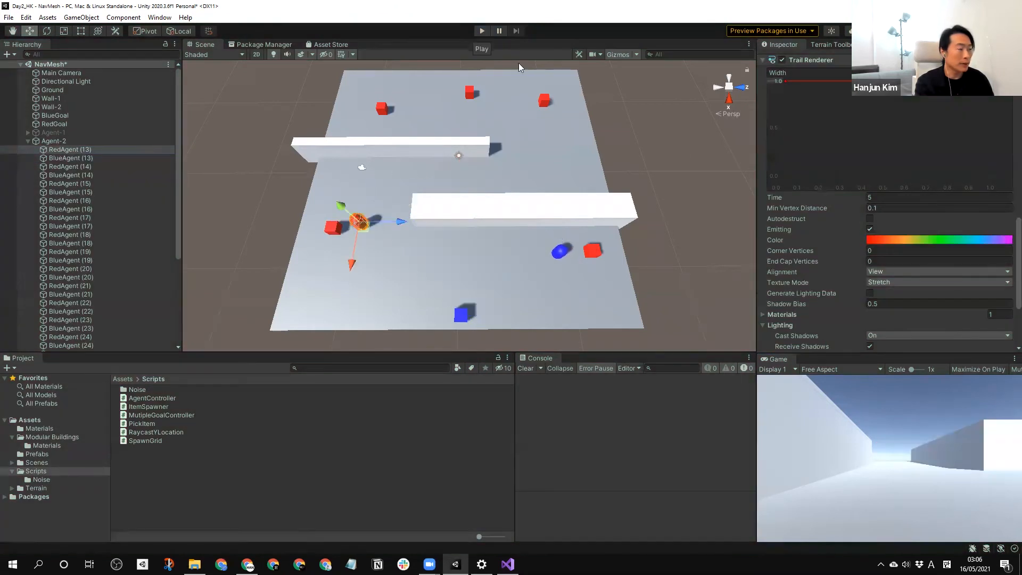
pyautogui.click(481, 31)
# - Assign BlueMat as Element 0 of the Trail Renderer's materials and test-run the scene
pyautogui.scroll(-5, 1010, 256)
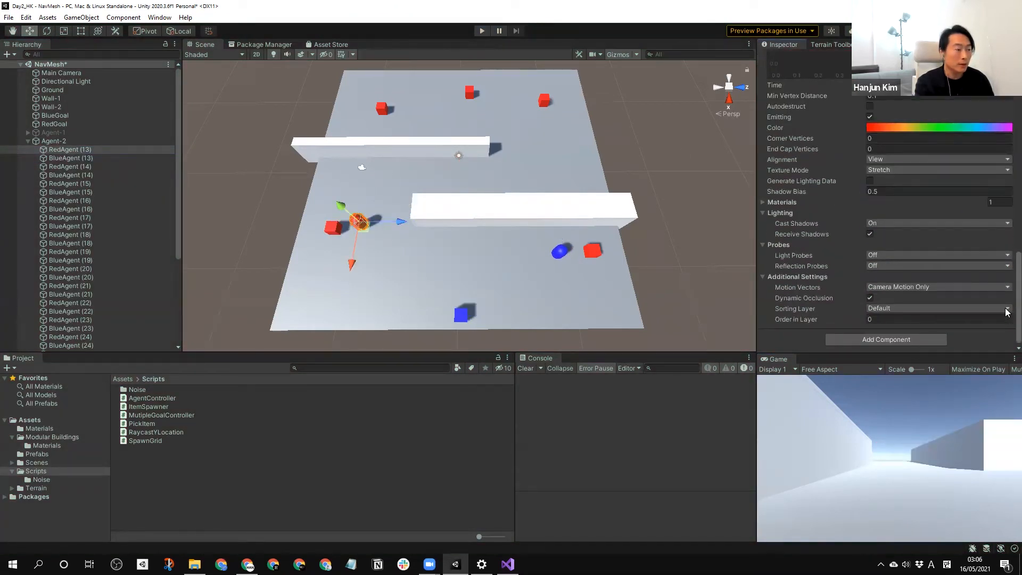
pyautogui.moveTo(759, 201); pyautogui.dragTo(761, 202)
pyautogui.click(763, 203)
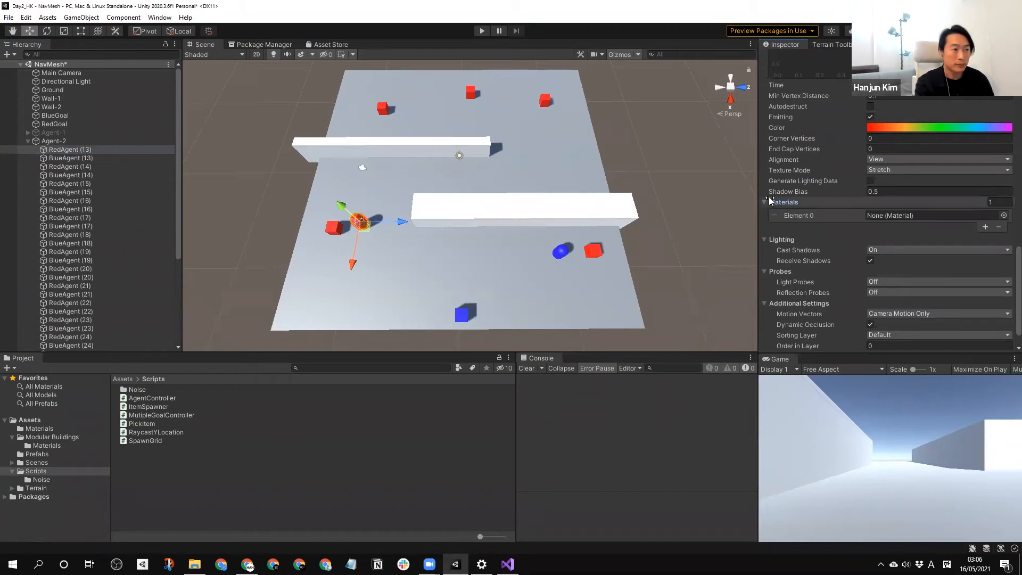
pyautogui.click(1003, 215)
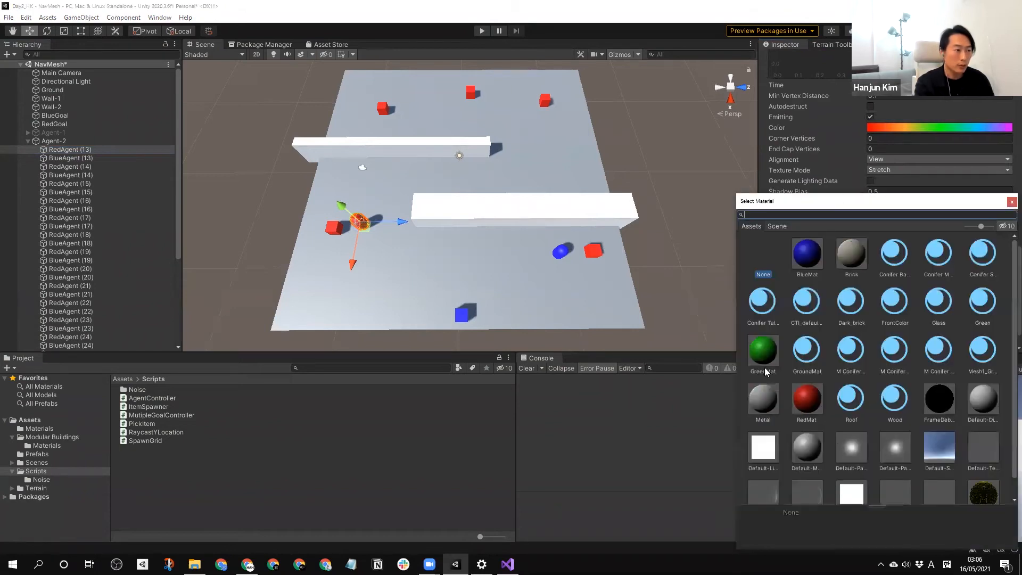
pyautogui.doubleClick(809, 254)
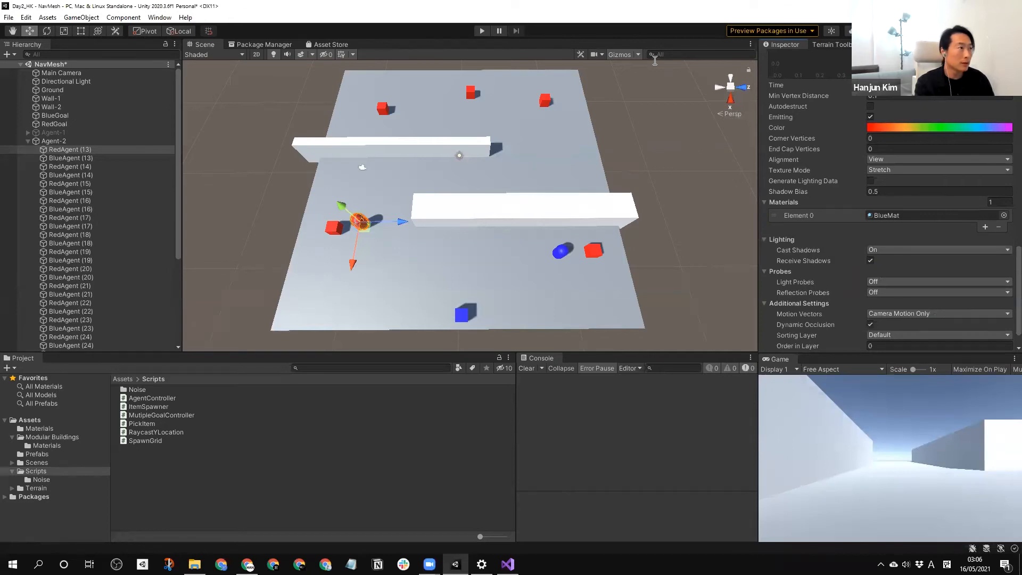
pyautogui.click(484, 31)
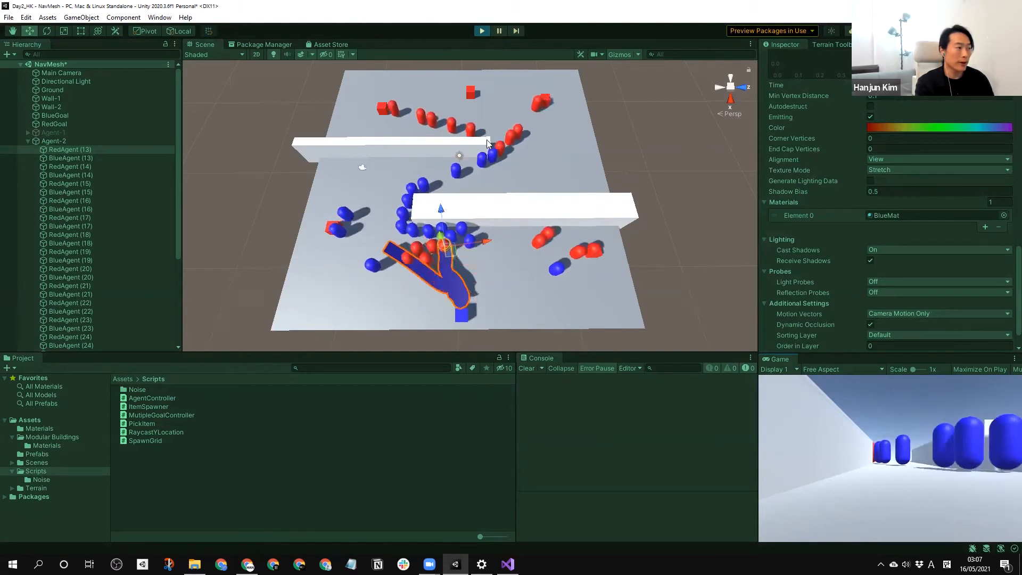
pyautogui.click(482, 32)
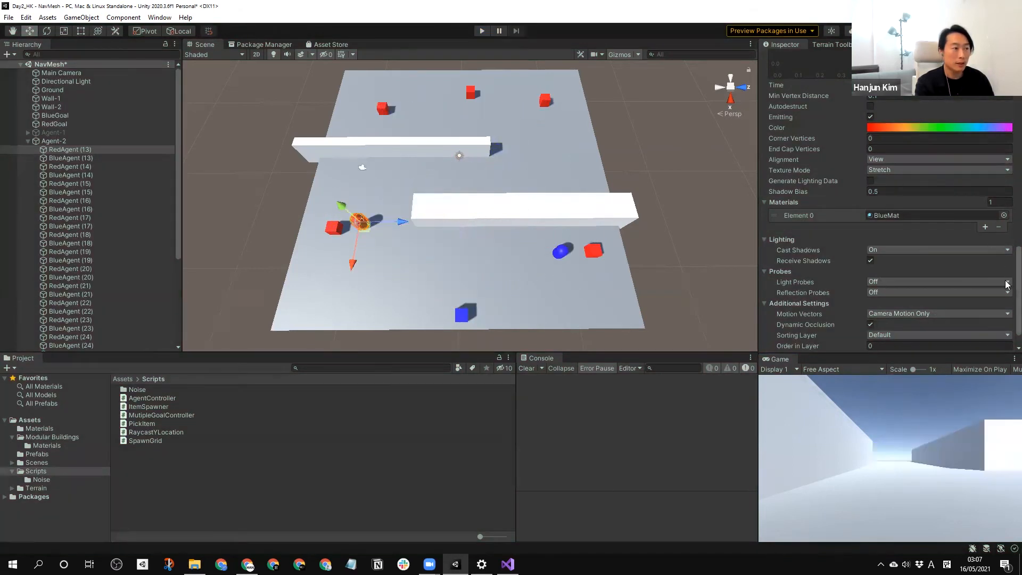
# - Shape the trail's width curve to taper from about 0.32 near the start to almost zero at about 0.955, and test-run the scene
pyautogui.scroll(-2, 1008, 298)
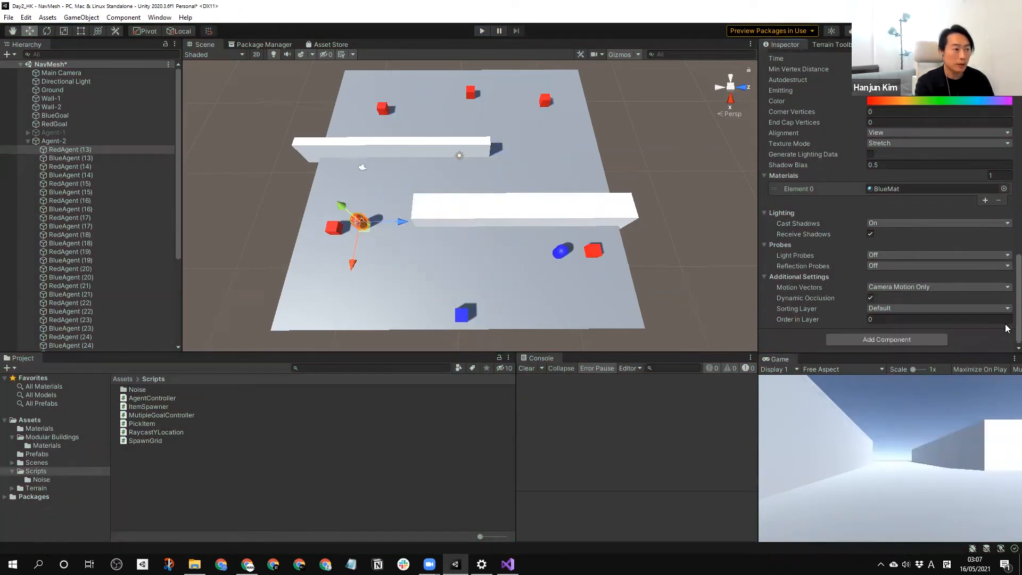
pyautogui.scroll(6, 1007, 266)
pyautogui.scroll(8, 1008, 244)
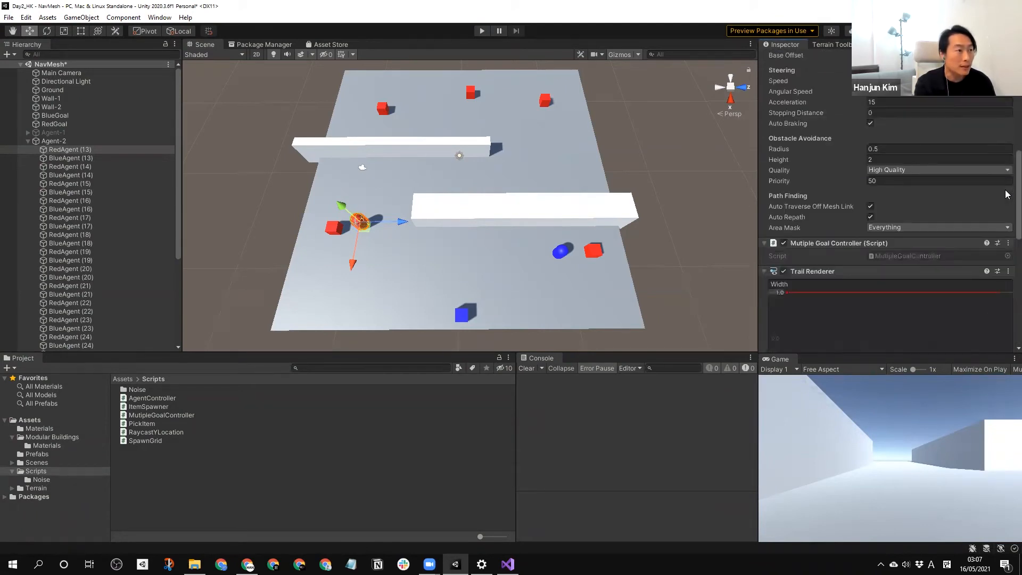
pyautogui.scroll(-4, 1006, 176)
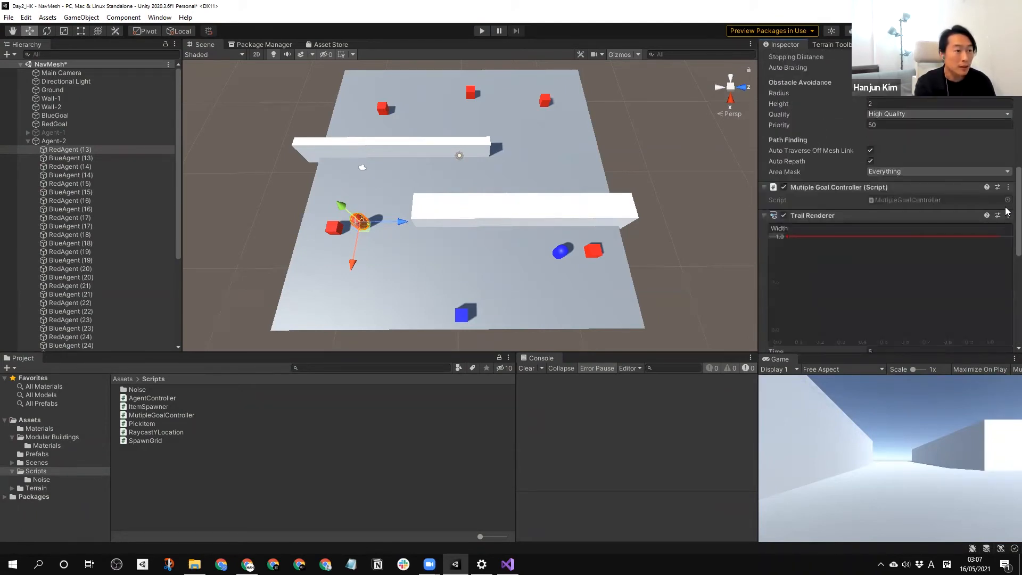
pyautogui.scroll(-4, 1006, 229)
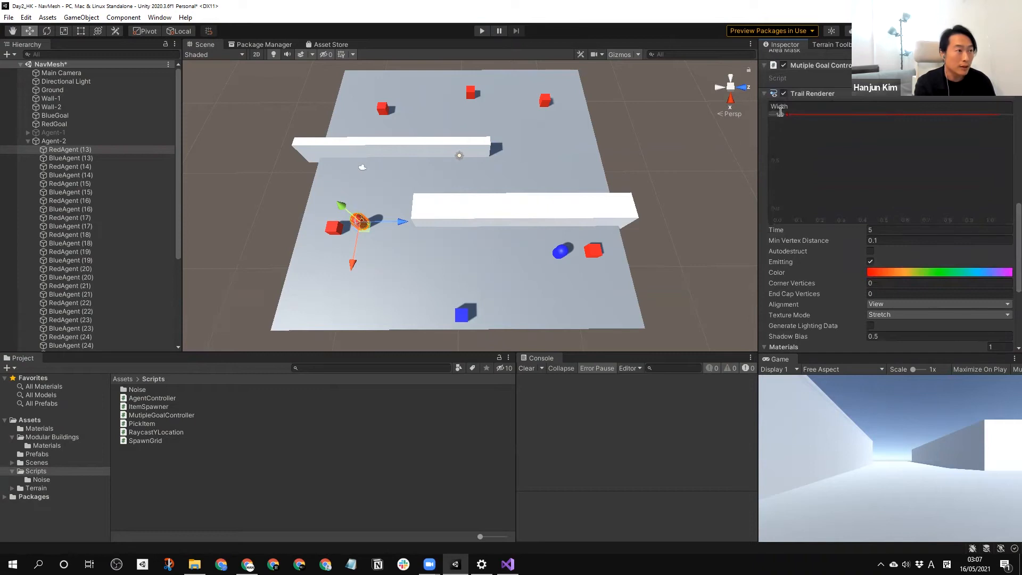
pyautogui.moveTo(788, 113); pyautogui.dragTo(801, 202)
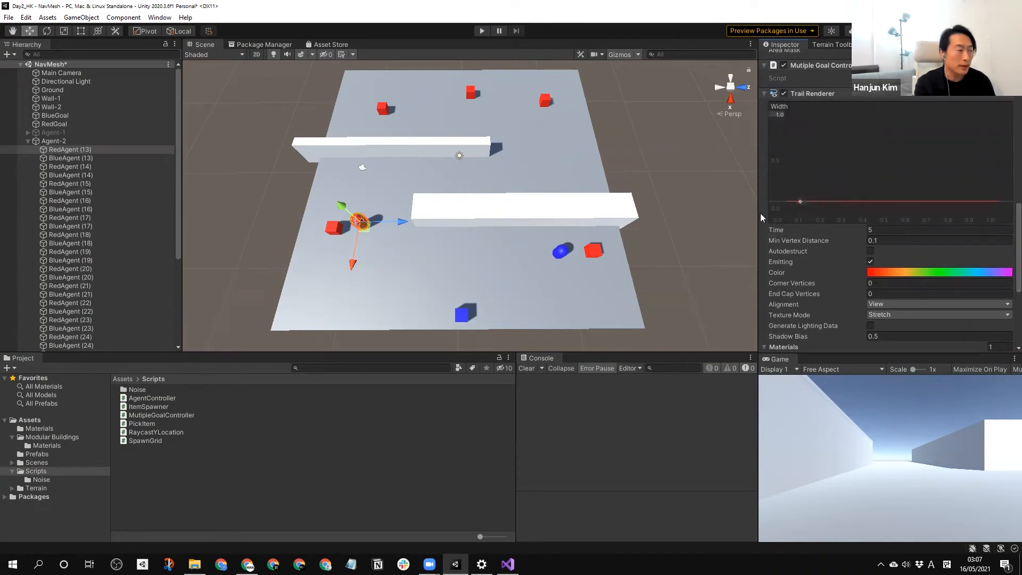
pyautogui.rightClick(827, 200)
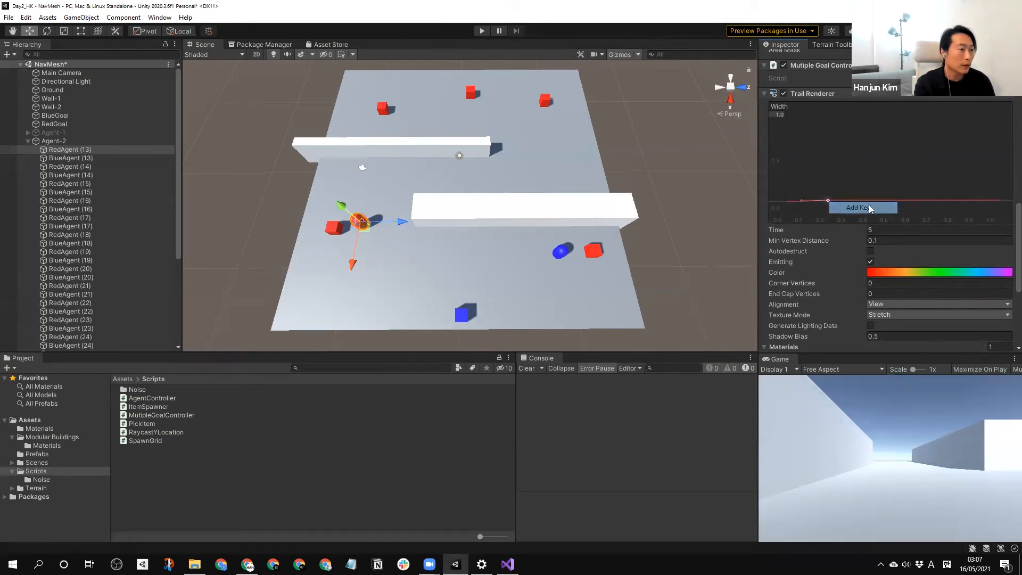
pyautogui.moveTo(827, 201); pyautogui.dragTo(989, 216)
pyautogui.moveTo(797, 201); pyautogui.dragTo(799, 180)
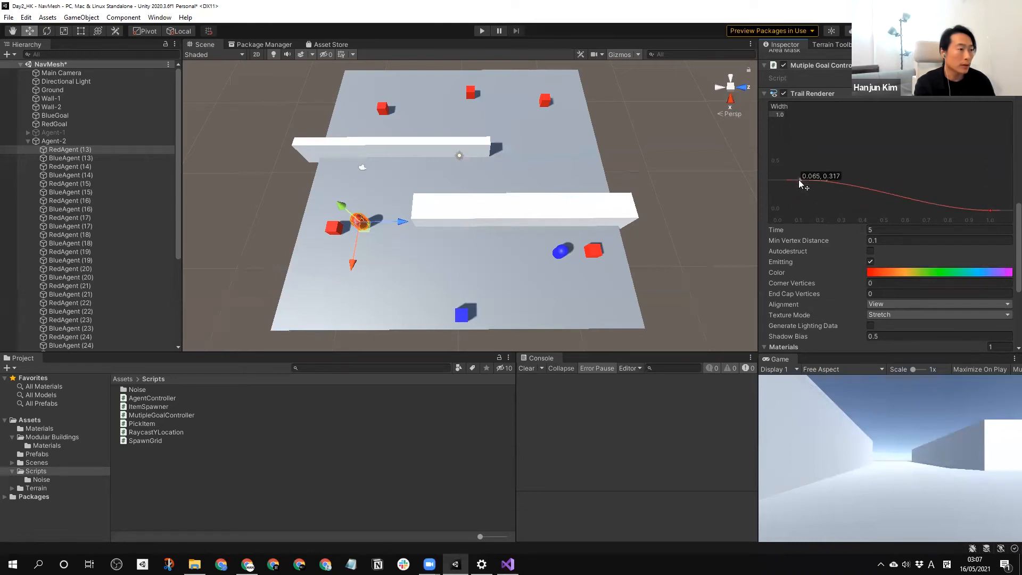
pyautogui.moveTo(991, 211); pyautogui.dragTo(990, 207)
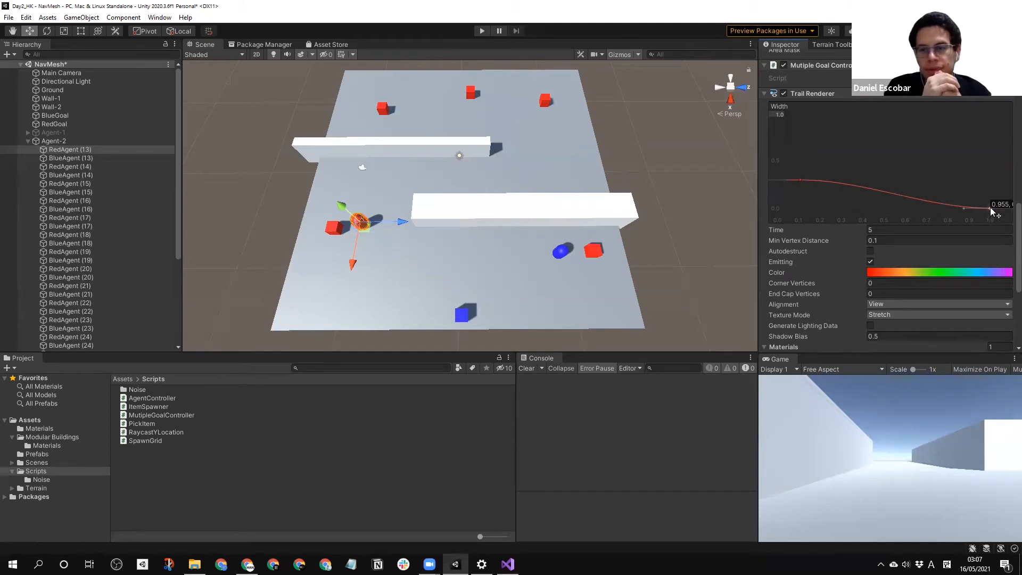
pyautogui.click(479, 30)
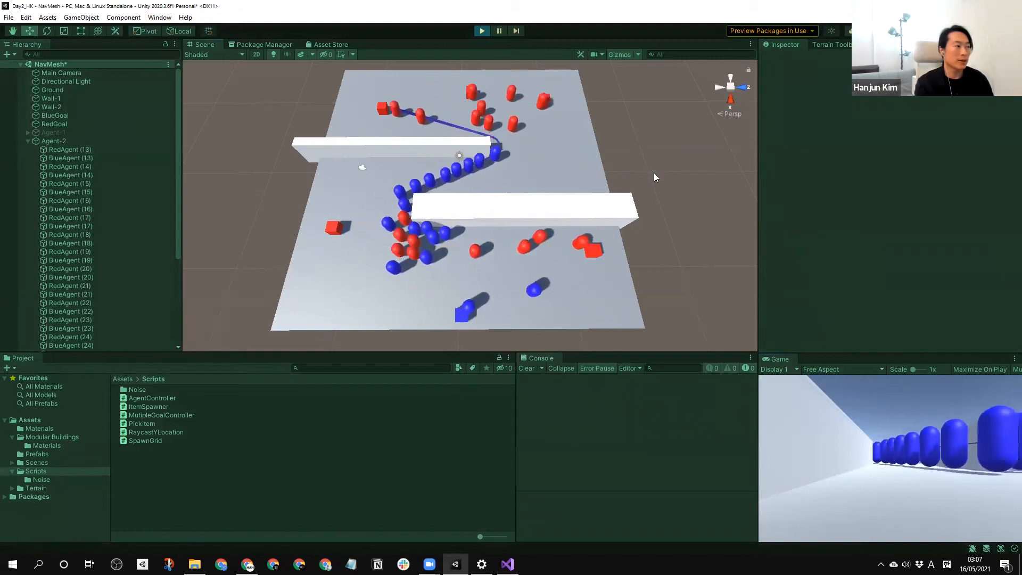
pyautogui.click(481, 31)
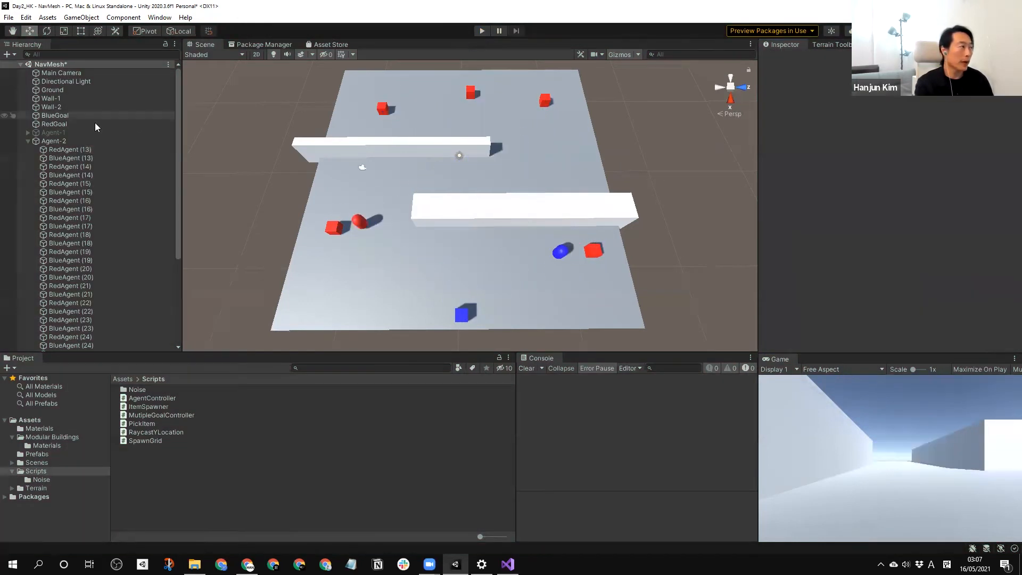
pyautogui.click(81, 150)
pyautogui.scroll(-5, 882, 225)
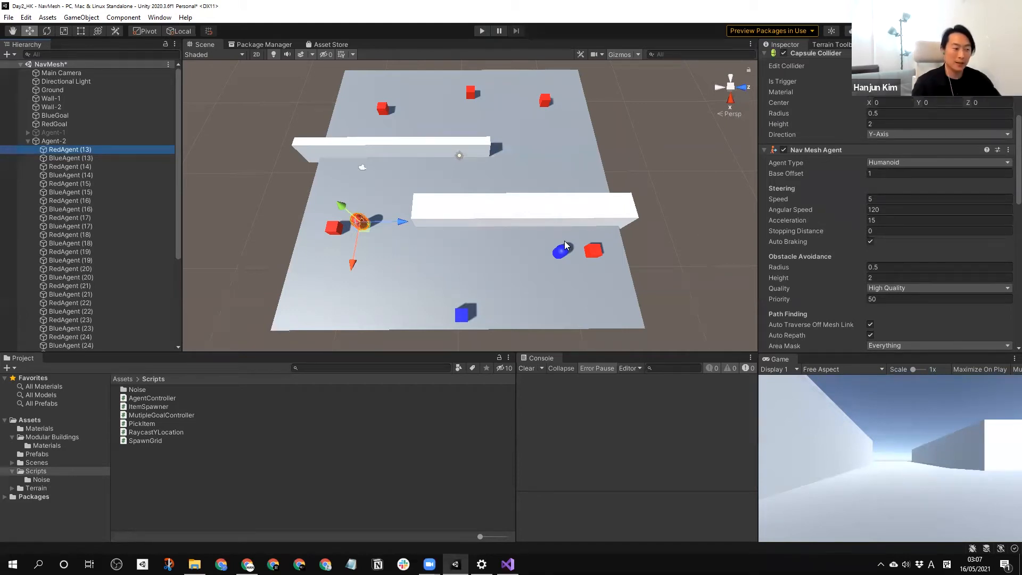
pyautogui.click(694, 212)
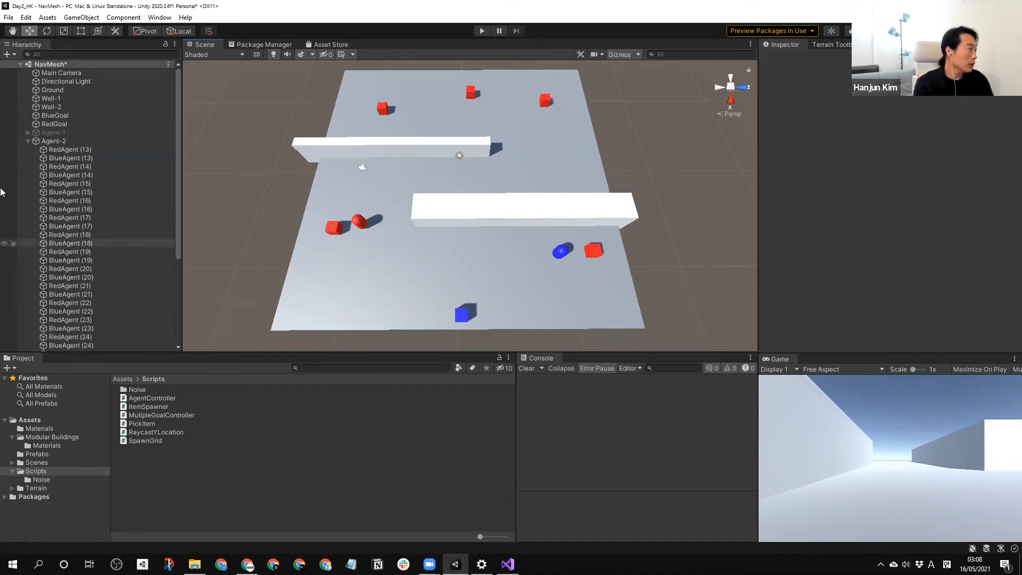
# - Create an empty object at the root of the scene and name it Agent-3
pyautogui.click(26, 141)
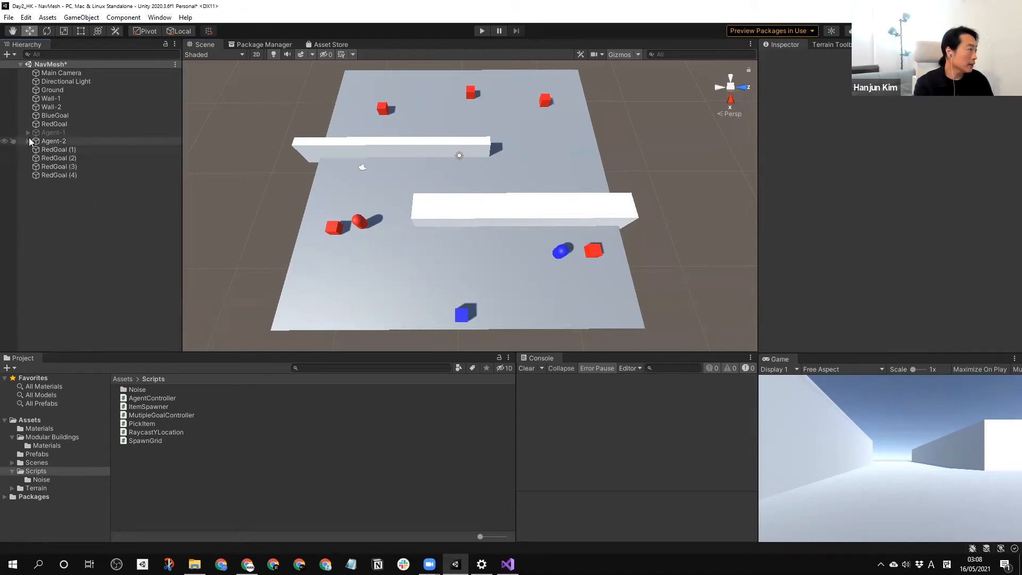
pyautogui.rightClick(55, 213)
pyautogui.click(88, 340)
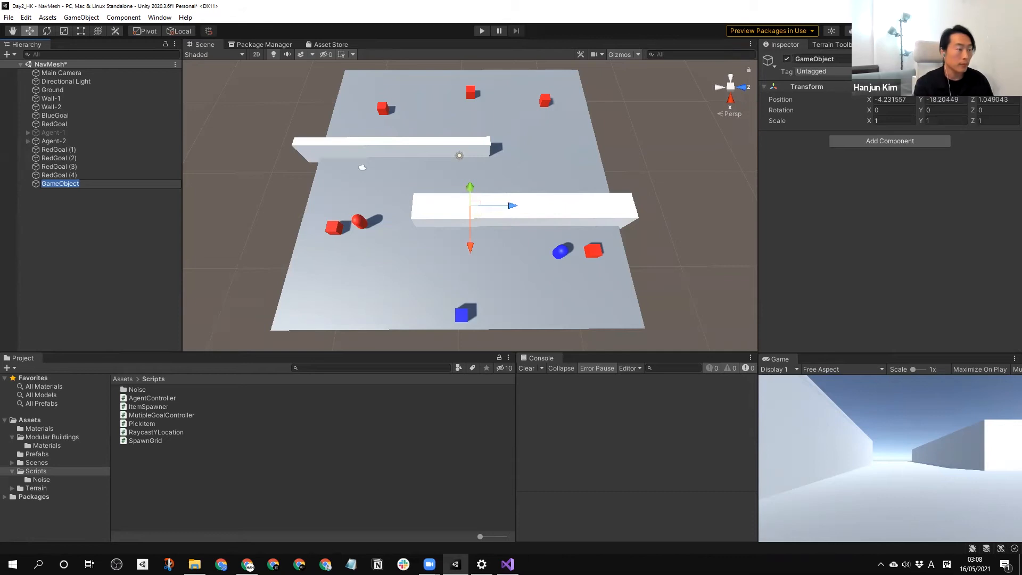
pyautogui.click(815, 59)
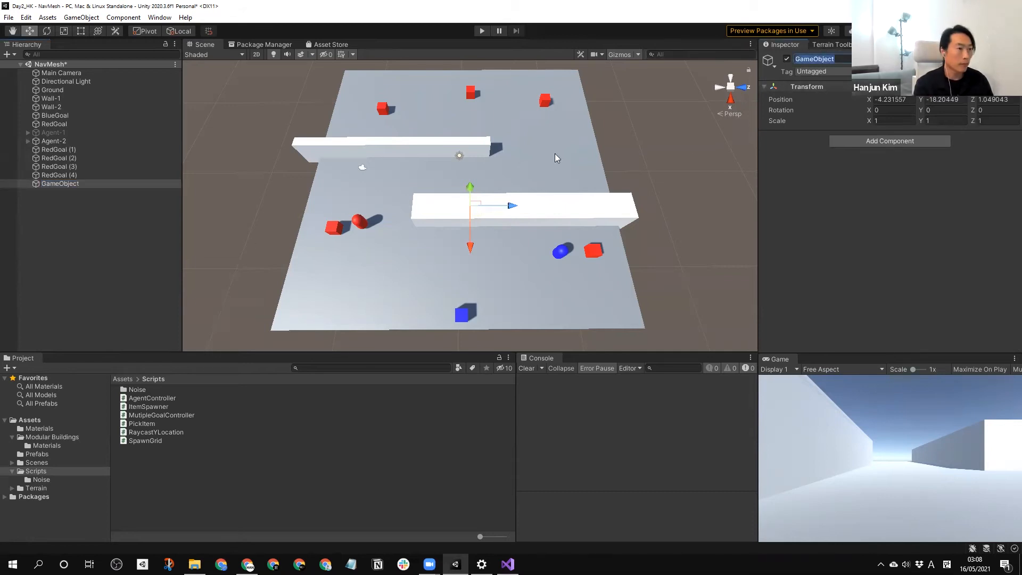
pyautogui.write('Agent')
pyautogui.press('Return')
pyautogui.click(64, 184)
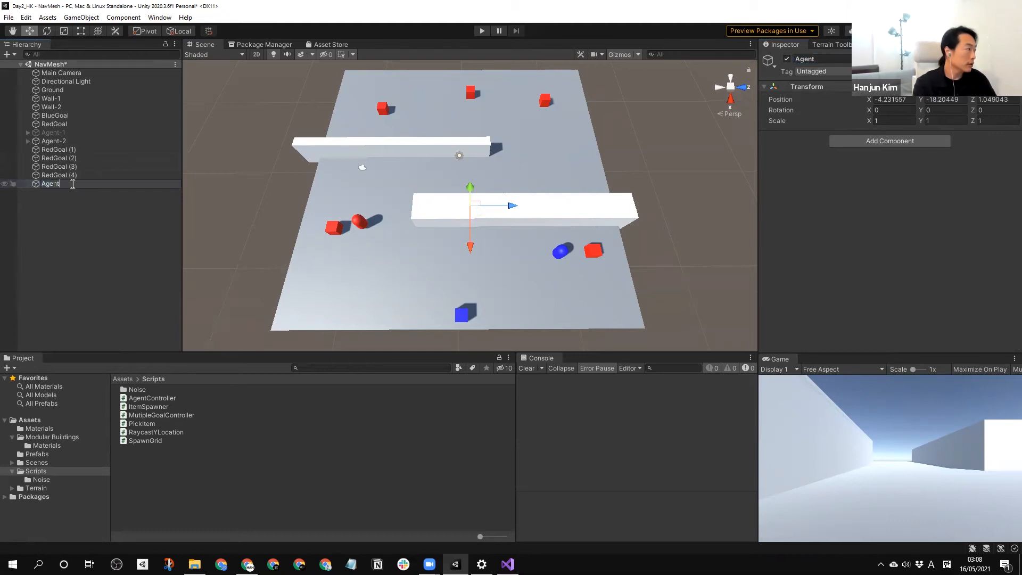
pyautogui.write('-3')
pyautogui.click(64, 198)
pyautogui.click(56, 184)
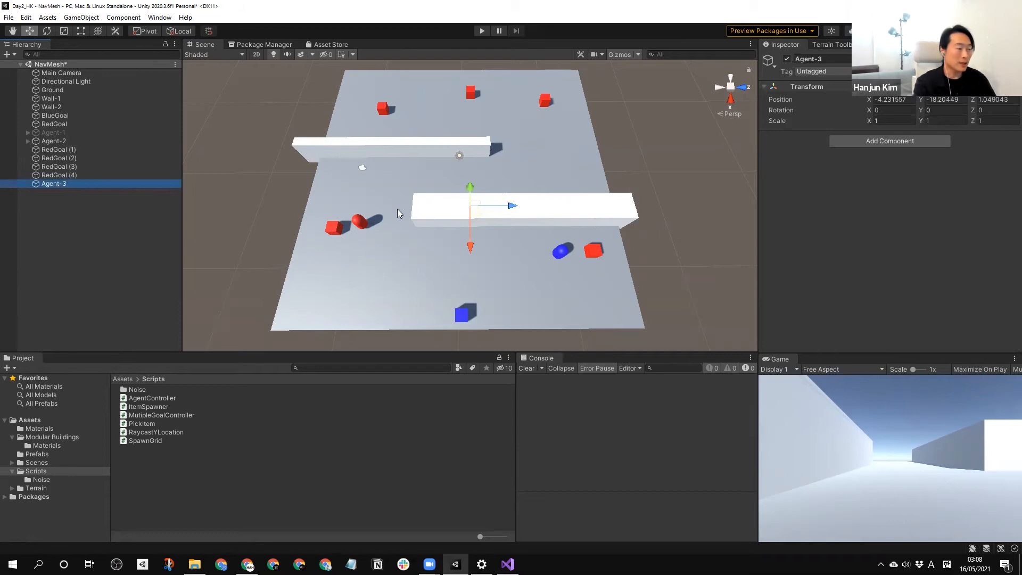
# - Reset the transform of Agent-3 to the origin
pyautogui.rightClick(809, 86)
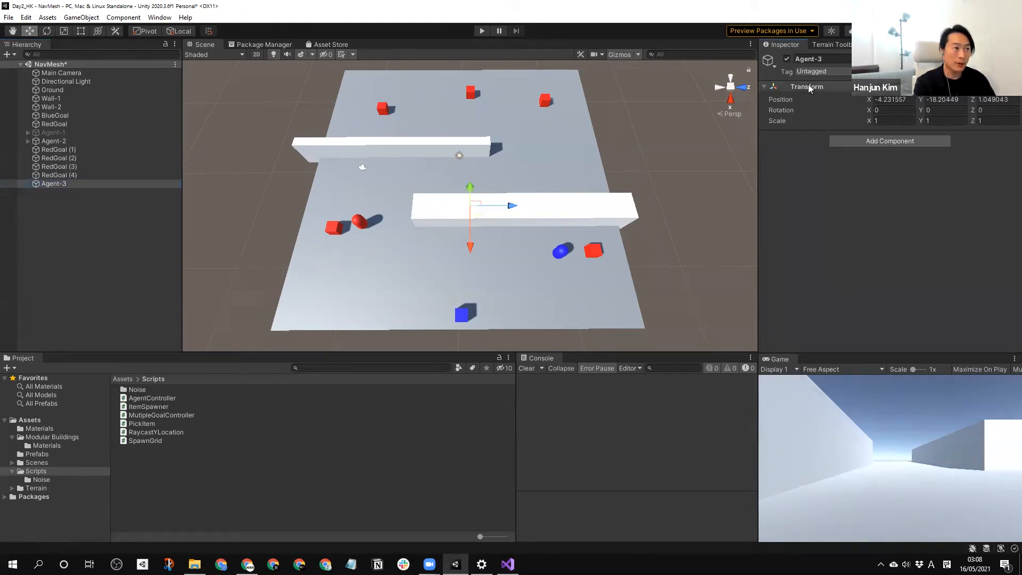
pyautogui.click(834, 91)
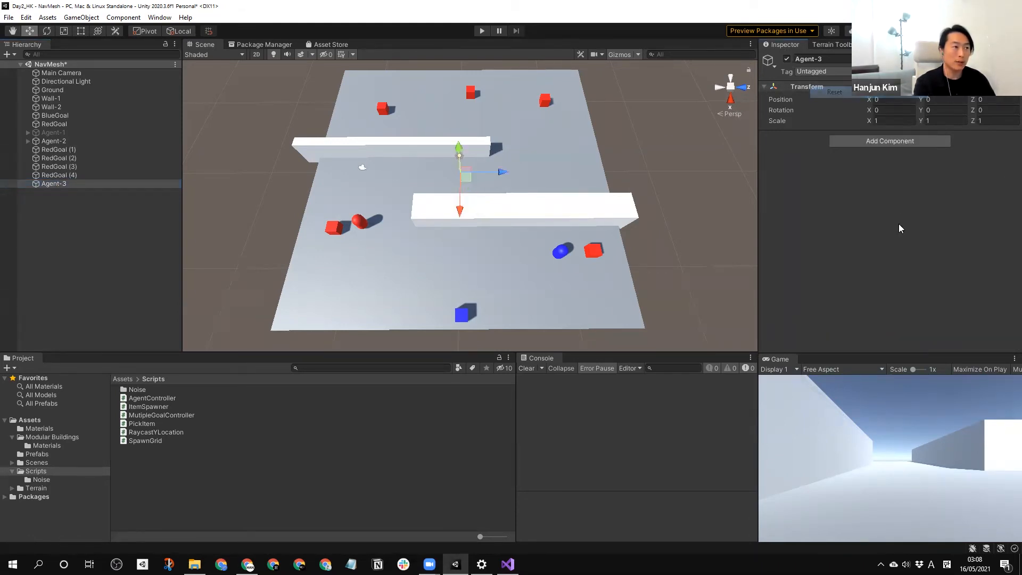
pyautogui.click(666, 185)
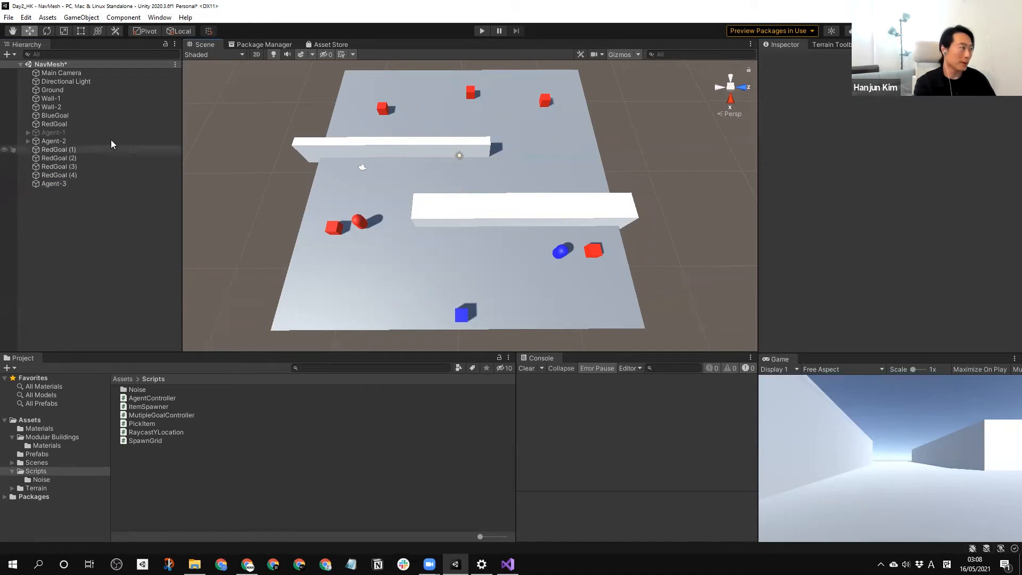
# - Move RedAgent (30) and BlueAgent (30) out of Agent-2 and parent them under Agent-3
pyautogui.click(41, 184)
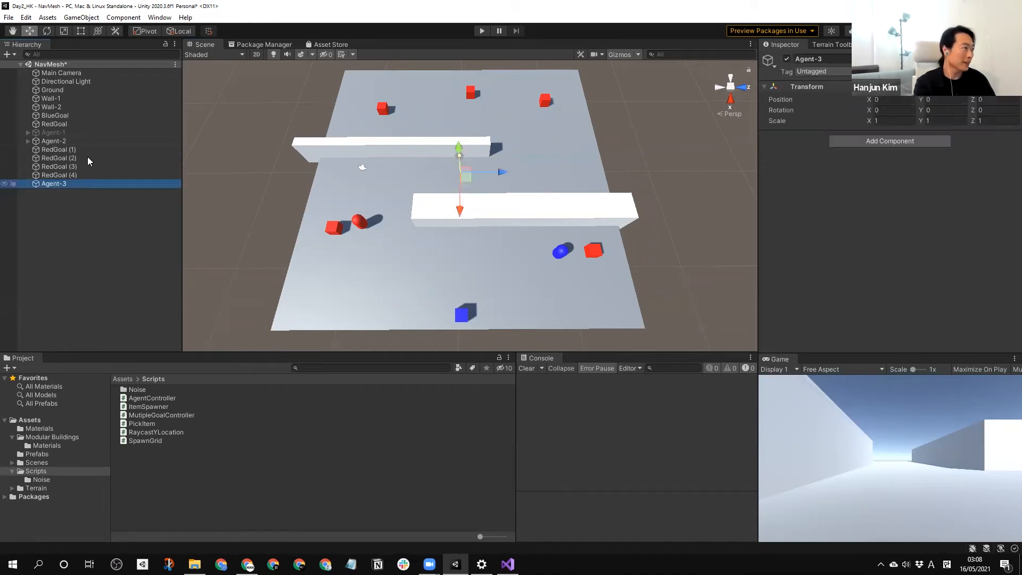
pyautogui.click(28, 141)
pyautogui.scroll(-6, 100, 266)
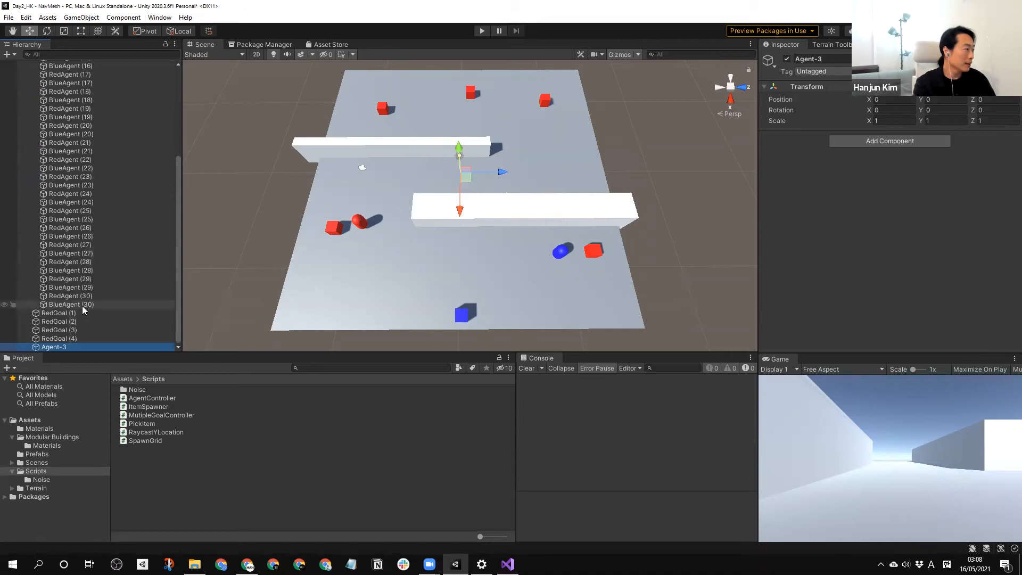
pyautogui.click(82, 305)
pyautogui.keyDown('shift'); pyautogui.click(80, 296); pyautogui.keyUp('shift')
pyautogui.moveTo(64, 304); pyautogui.dragTo(55, 347)
pyautogui.moveTo(178, 224); pyautogui.dragTo(179, 131)
pyautogui.click(28, 141)
# - Deactivate the Agent-2 group so only the agents under Agent-3 stay active
pyautogui.click(63, 141)
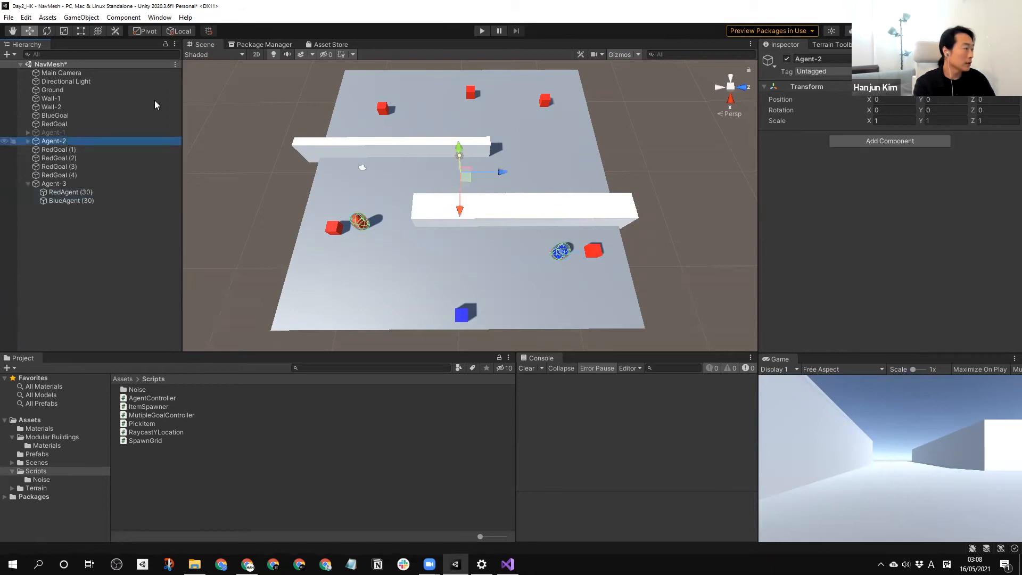
pyautogui.click(785, 58)
pyautogui.click(210, 175)
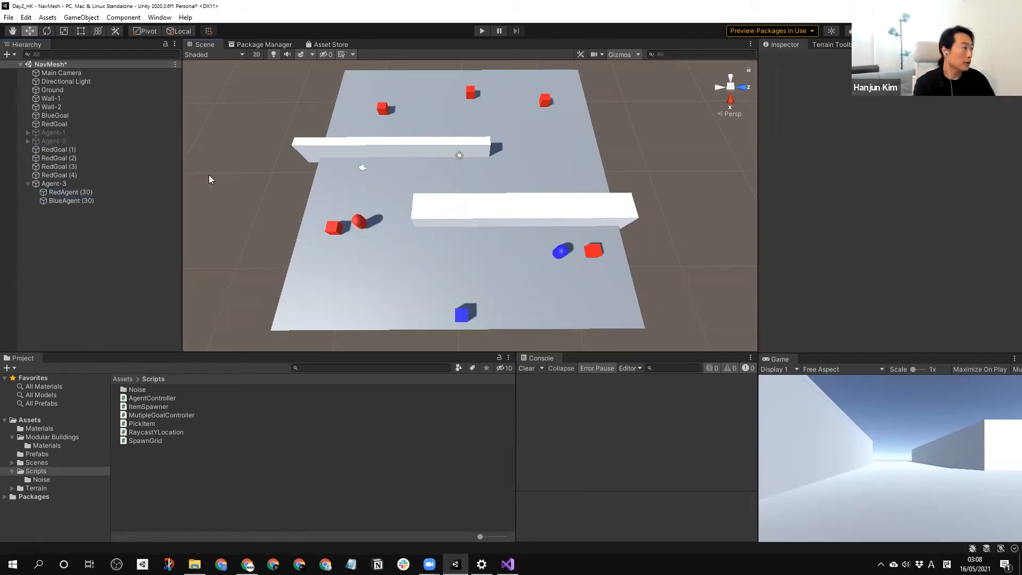
# - Review the components of RedAgent (30) and BlueAgent (30) under Agent-3
pyautogui.click(63, 195)
pyautogui.scroll(-5, 905, 277)
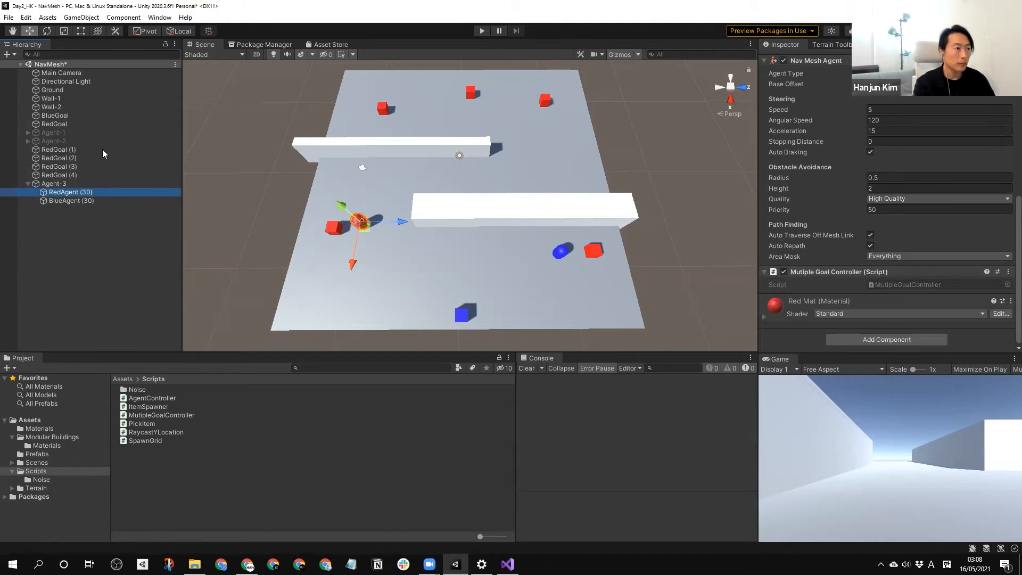
pyautogui.click(81, 199)
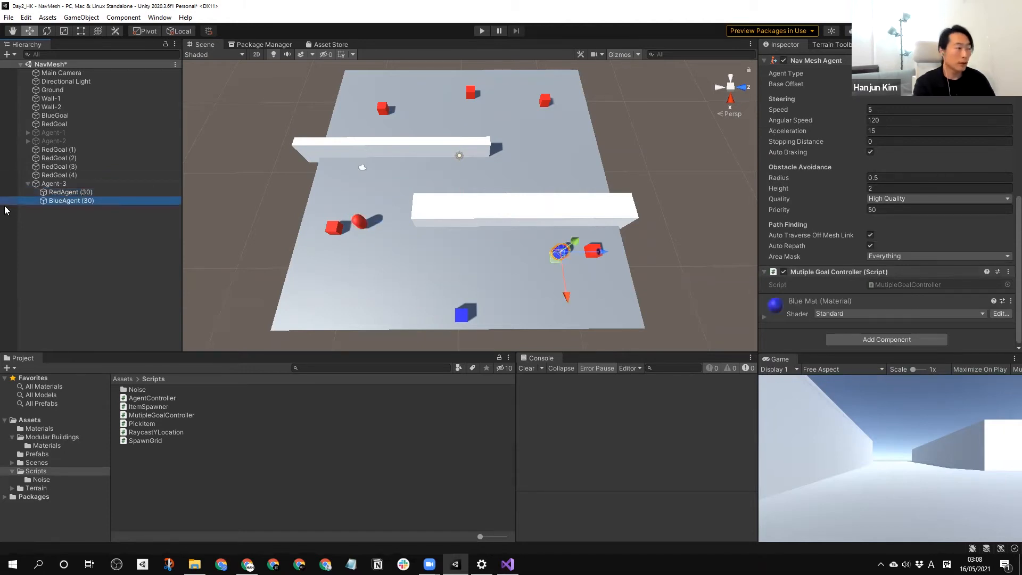
pyautogui.click(80, 192)
pyautogui.click(75, 198)
pyautogui.click(74, 213)
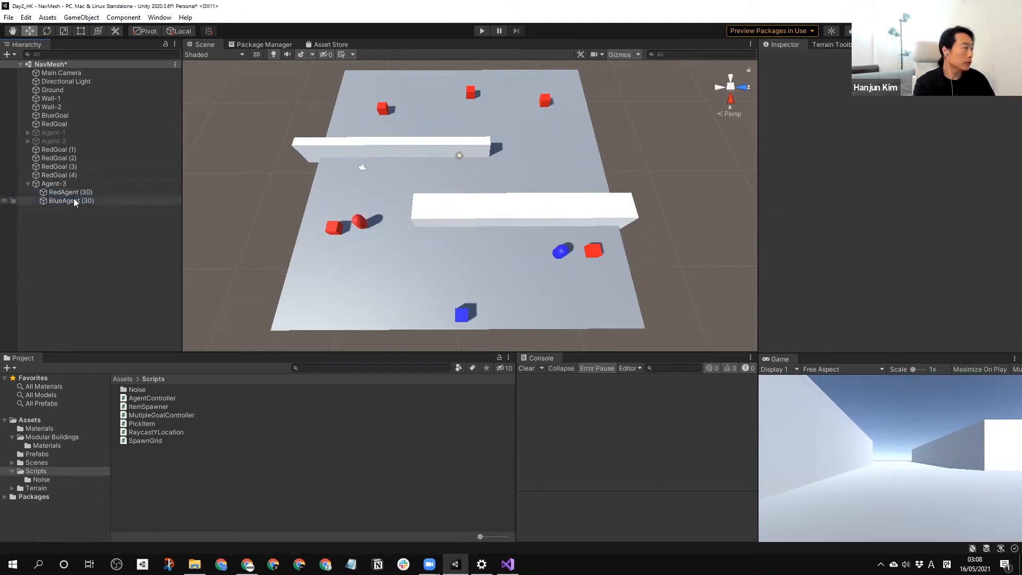
pyautogui.click(101, 191)
# - Disable the Mesh Renderer of BlueAgent (30) to hide its capsule, and check the remaining collider outline in the scene
pyautogui.moveTo(498, 314); pyautogui.dragTo(481, 290, button='right')
pyautogui.moveTo(591, 314); pyautogui.dragTo(468, 169, button='middle')
pyautogui.scroll(6, 543, 230)
pyautogui.scroll(3, 468, 168)
pyautogui.click(450, 178)
pyautogui.moveTo(452, 249); pyautogui.dragTo(377, 242, button='right')
pyautogui.moveTo(377, 243); pyautogui.dragTo(362, 266, button='middle')
pyautogui.moveTo(425, 226); pyautogui.dragTo(447, 186, button='right')
pyautogui.moveTo(447, 196); pyautogui.dragTo(470, 183, button='middle')
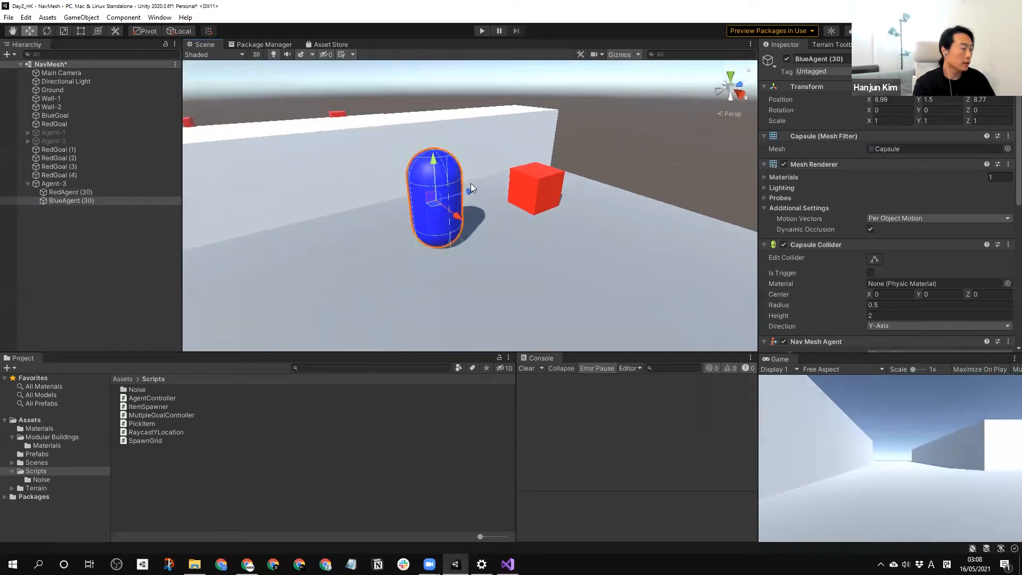
pyautogui.scroll(3, 492, 185)
pyautogui.scroll(-3, 491, 183)
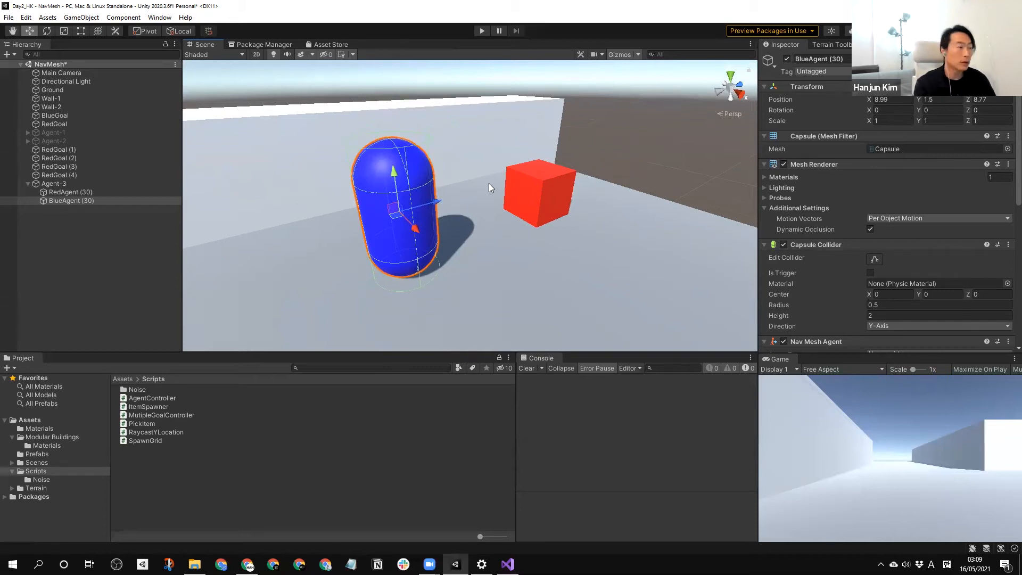
pyautogui.click(784, 164)
pyautogui.click(657, 173)
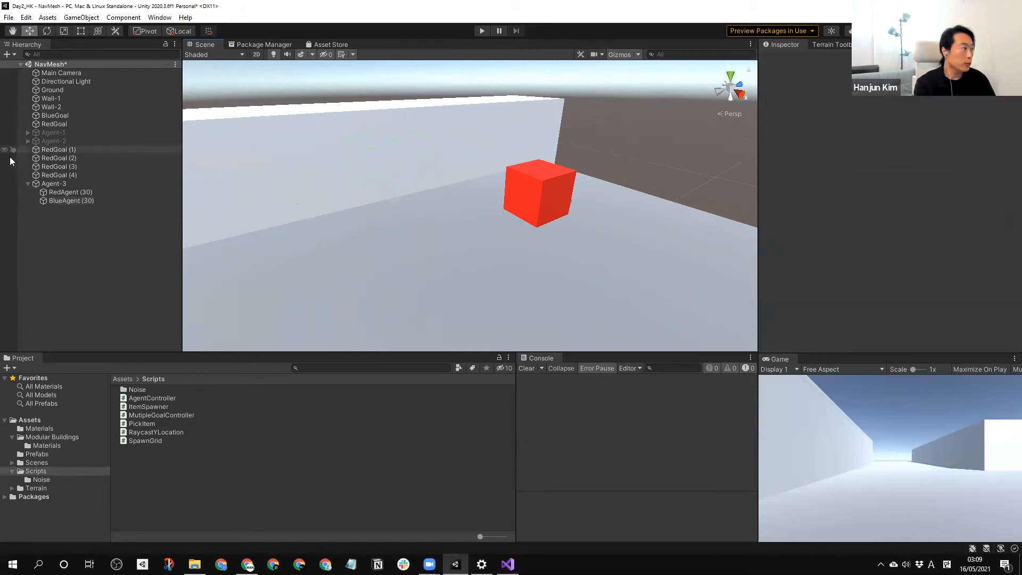
pyautogui.click(71, 201)
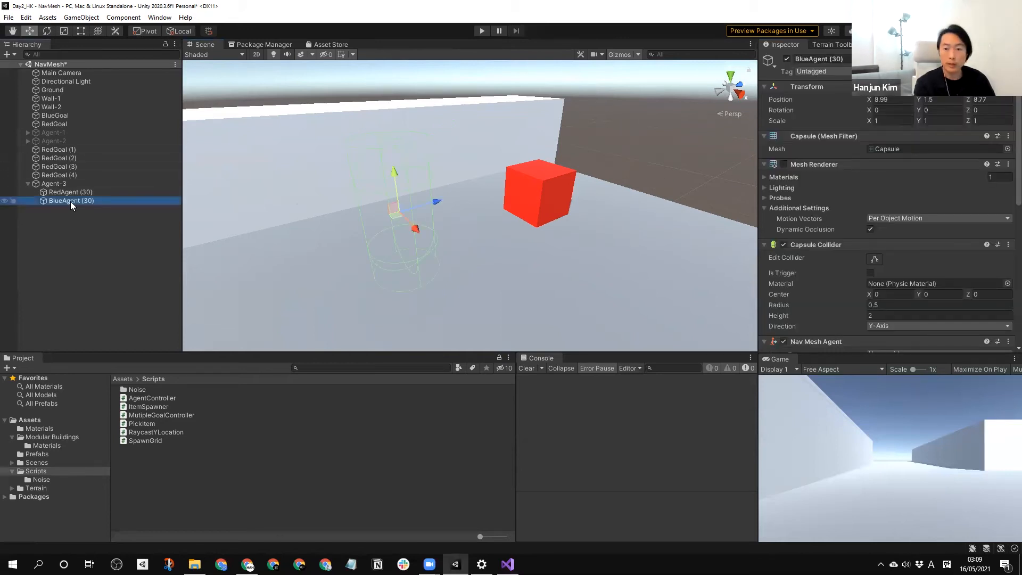
pyautogui.click(95, 278)
# - Search the online Unity Asset Store in the browser for humanoids and limit the results to free assets
pyautogui.click(331, 44)
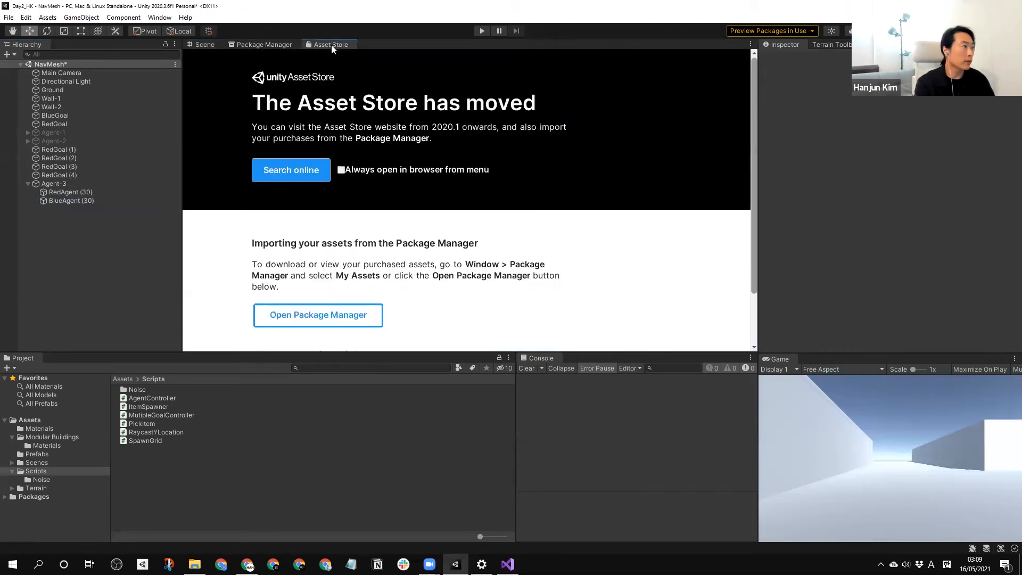
pyautogui.click(276, 169)
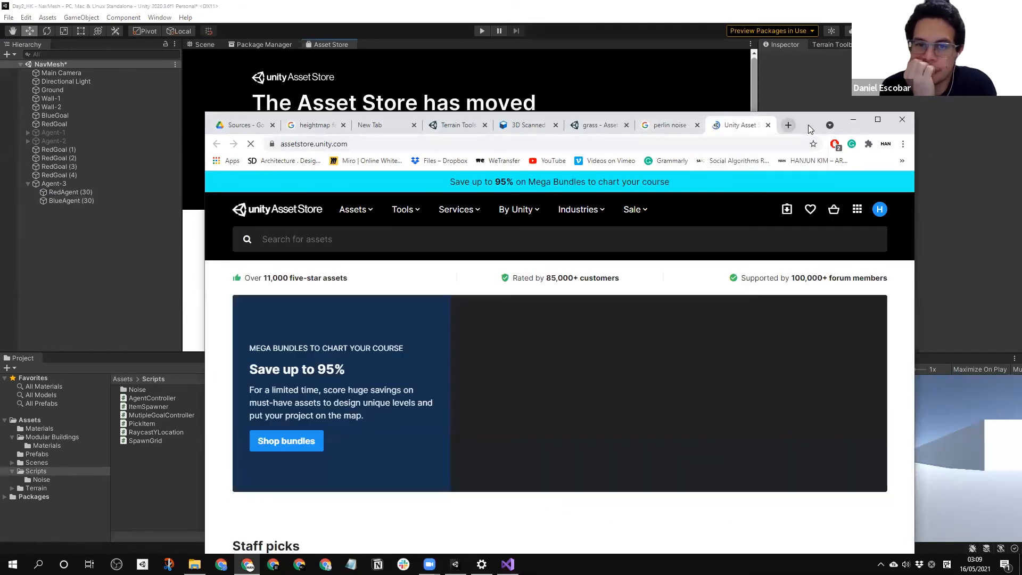
pyautogui.click(298, 125)
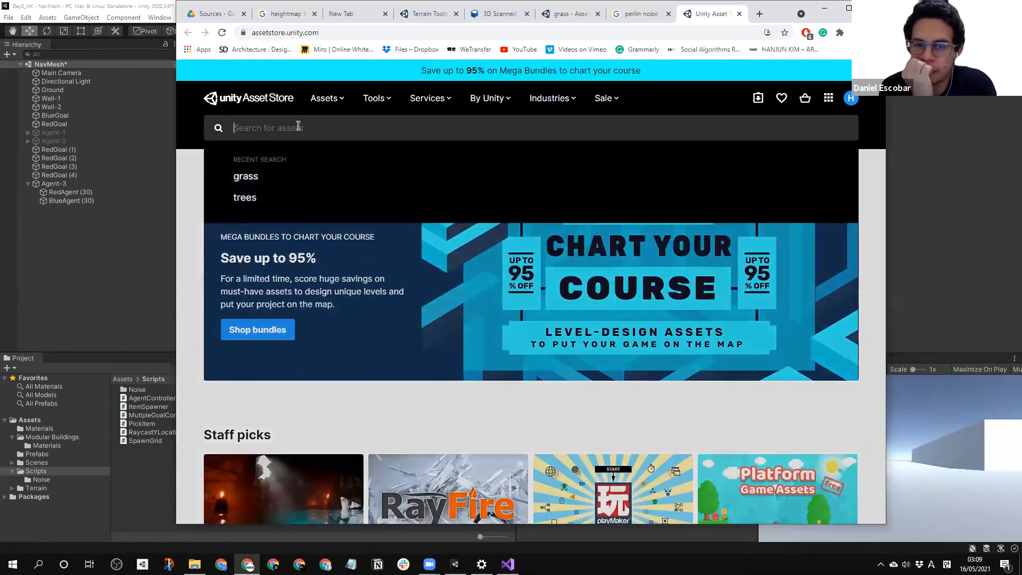
pyautogui.write('ho')
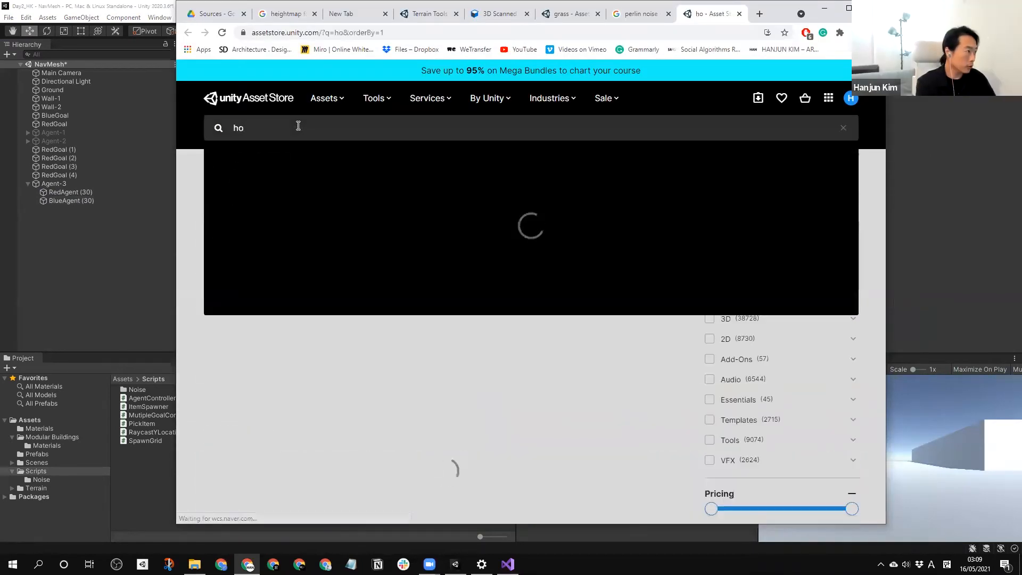
pyautogui.press('BackSpace')
pyautogui.write('um')
pyautogui.press('Down')
pyautogui.press('Return')
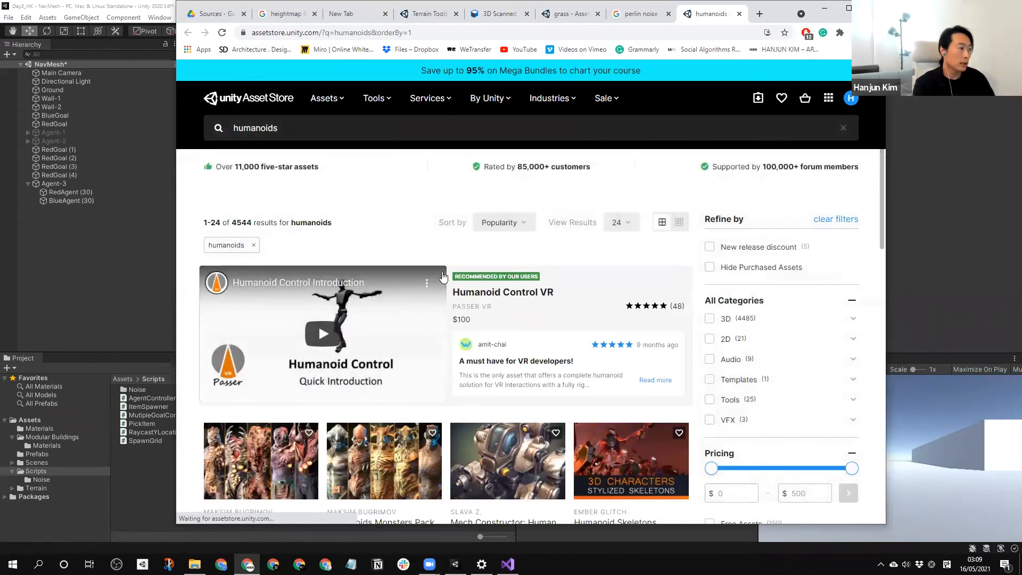
pyautogui.scroll(-3, 730, 378)
pyautogui.click(713, 365)
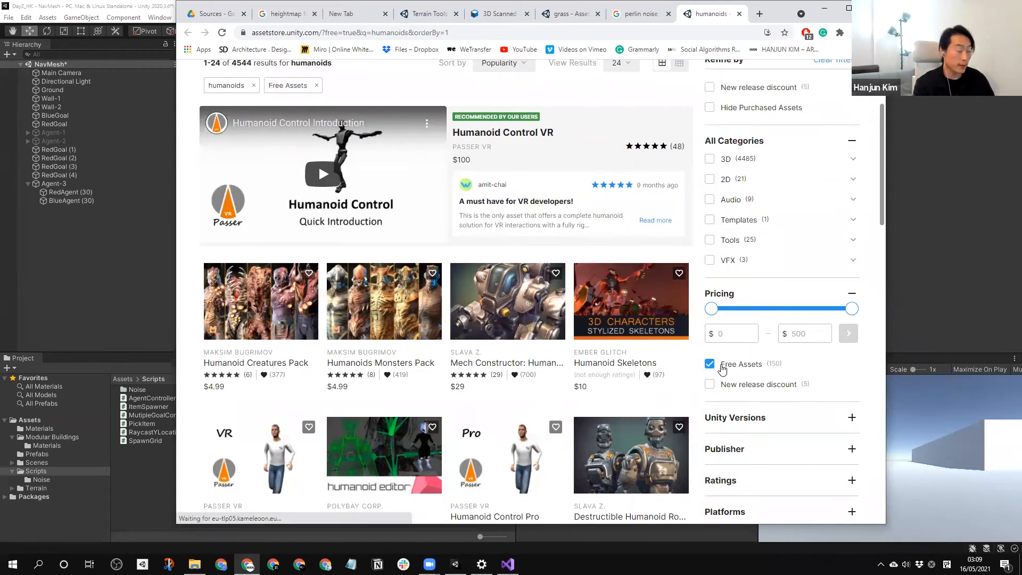
# - Browse the first two pages of free humanoid results for a character model suitable as an agent
pyautogui.scroll(-3, 406, 228)
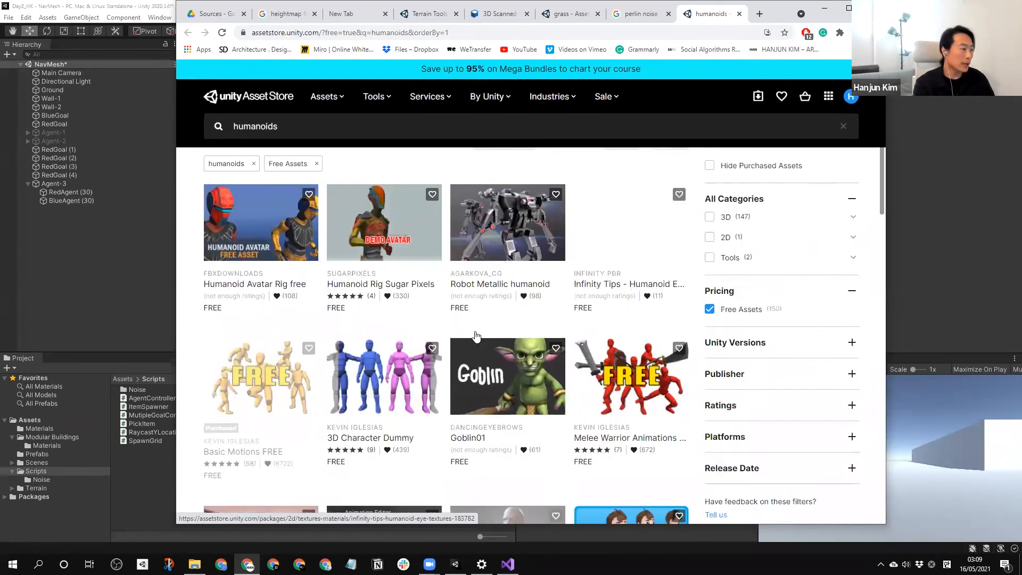
pyautogui.scroll(-7, 405, 228)
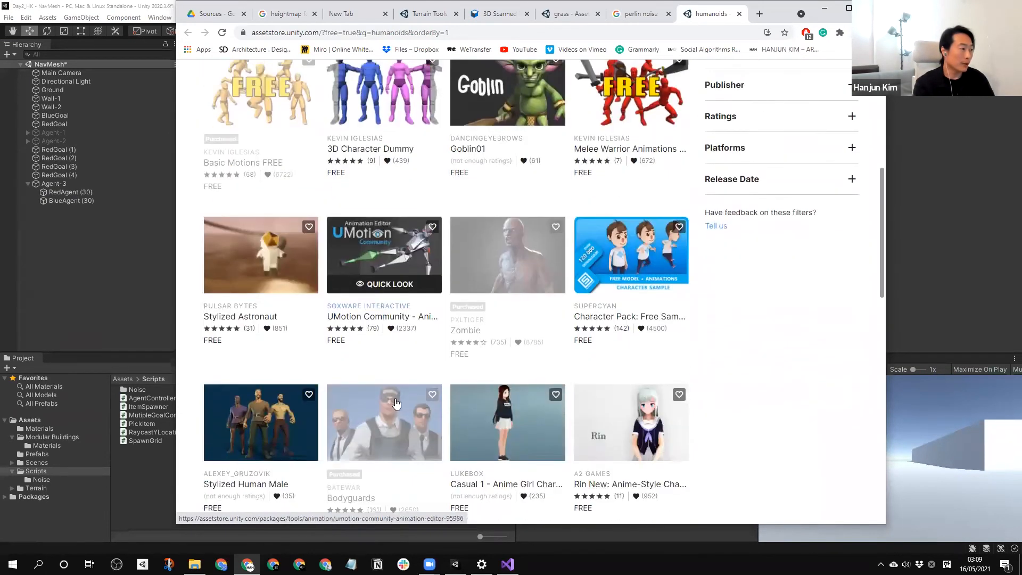
pyautogui.scroll(-6, 323, 321)
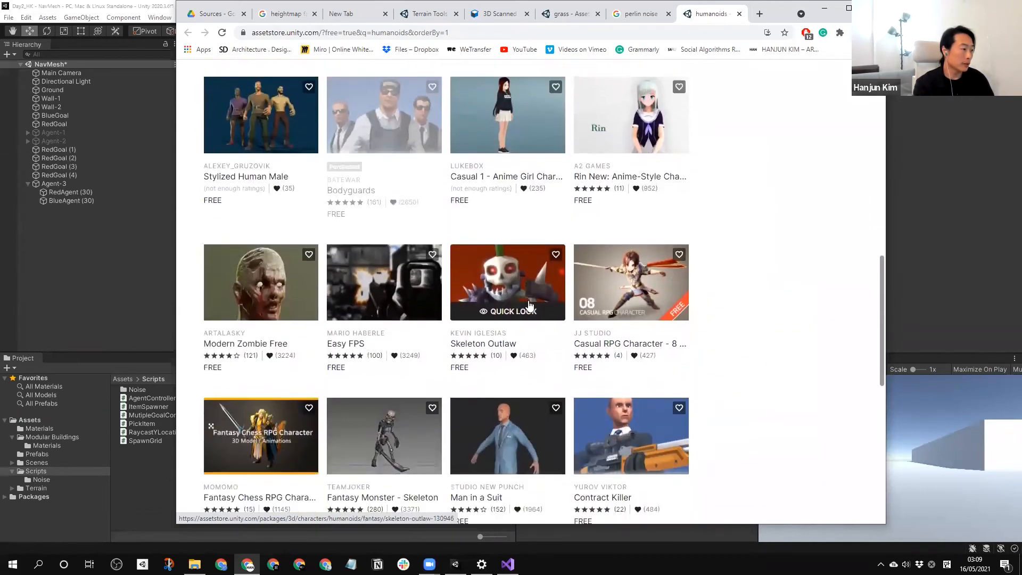
pyautogui.click(419, 387)
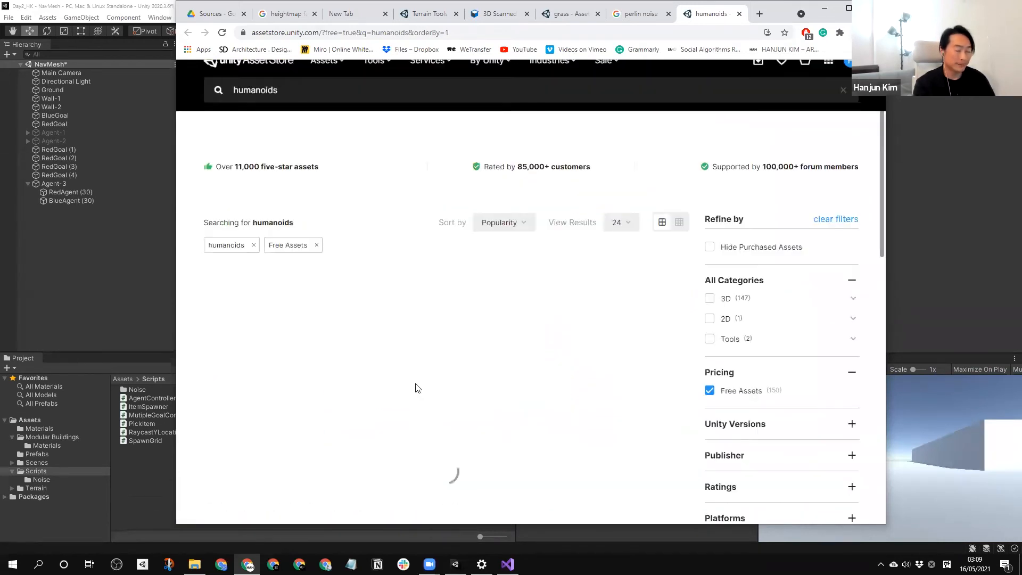
pyautogui.scroll(-7, 628, 365)
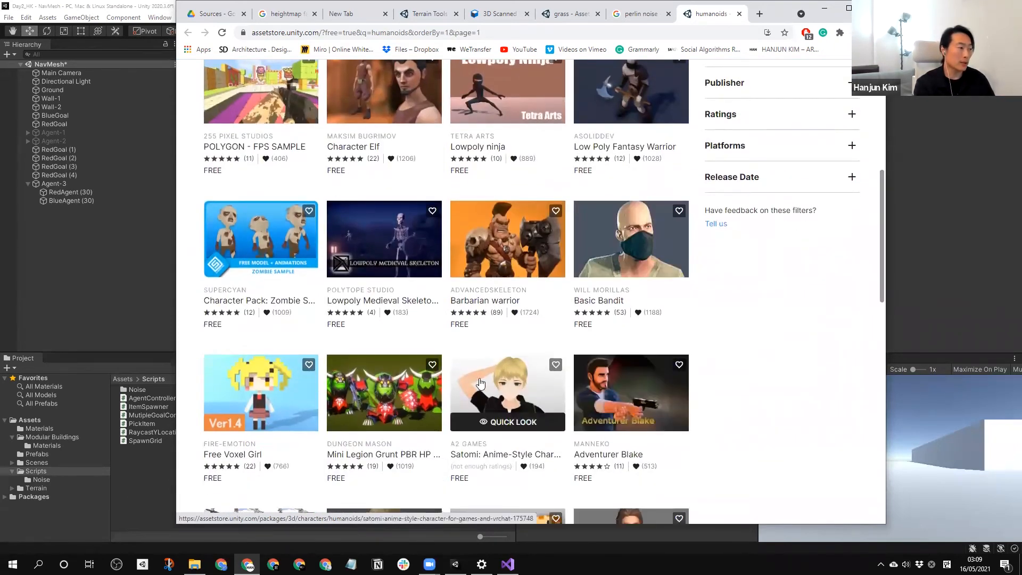
pyautogui.scroll(4, 625, 341)
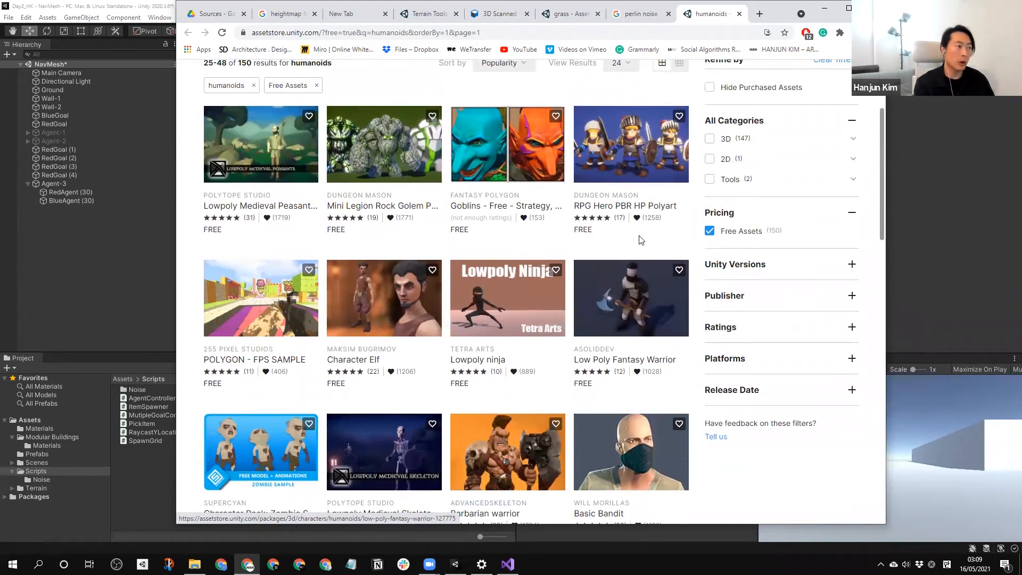
pyautogui.scroll(-12, 640, 282)
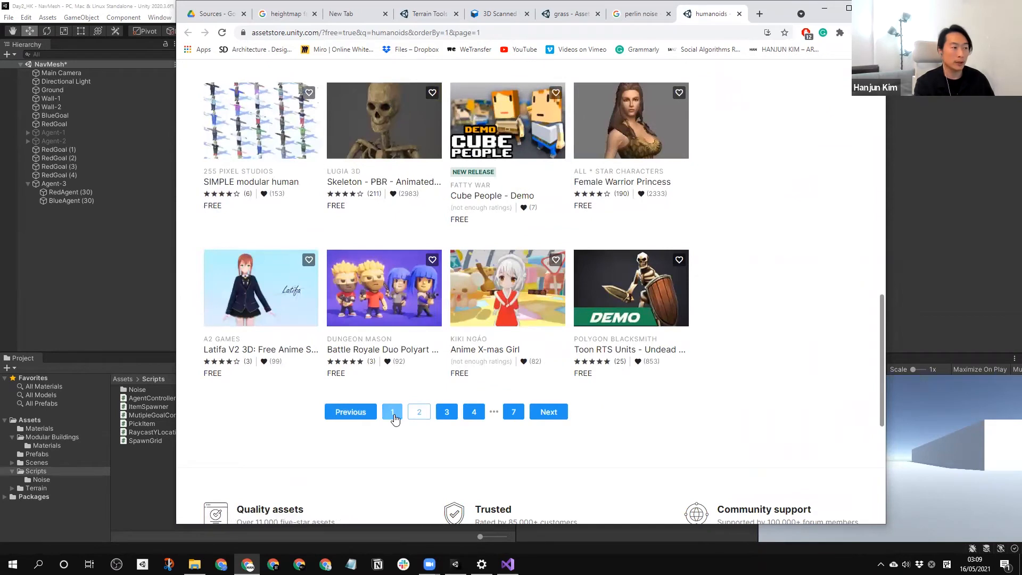
pyautogui.click(394, 415)
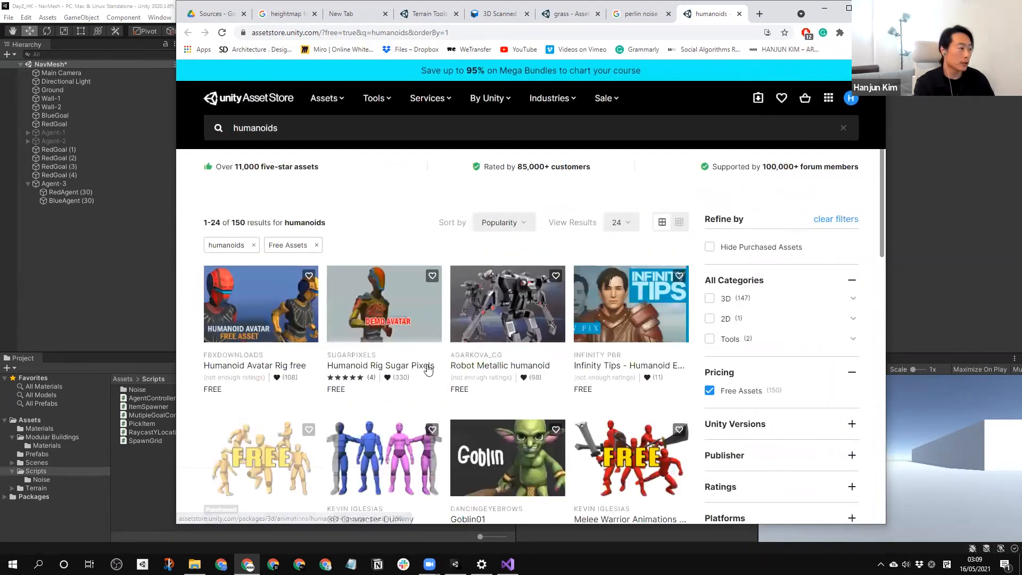
pyautogui.scroll(-8, 400, 383)
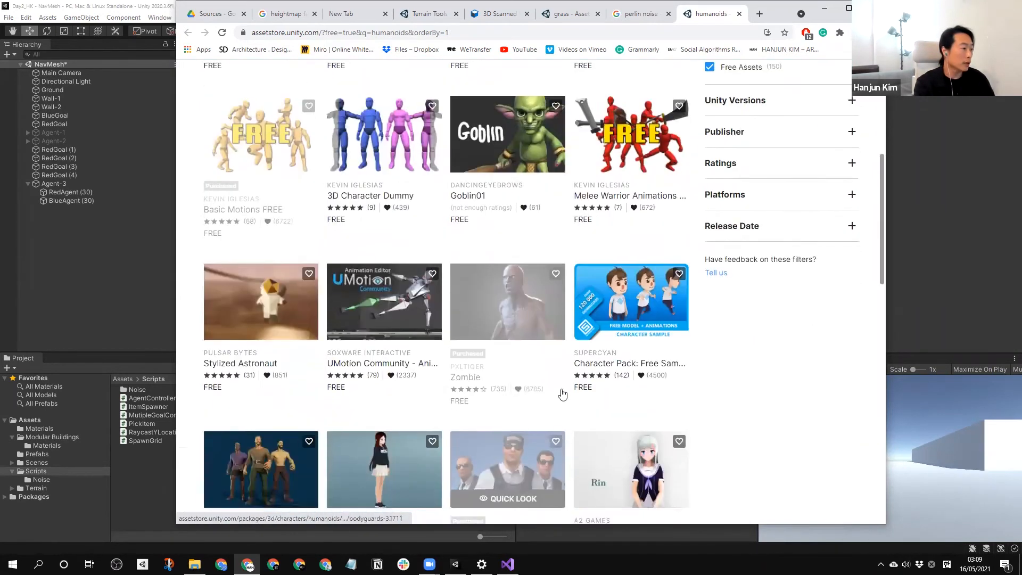
pyautogui.scroll(2, 538, 384)
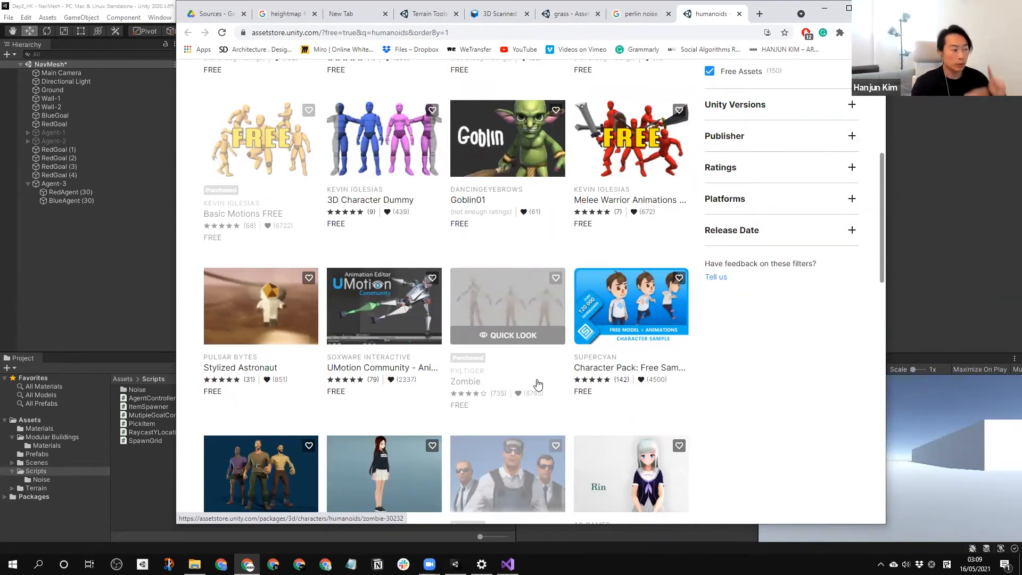
pyautogui.scroll(-2, 538, 384)
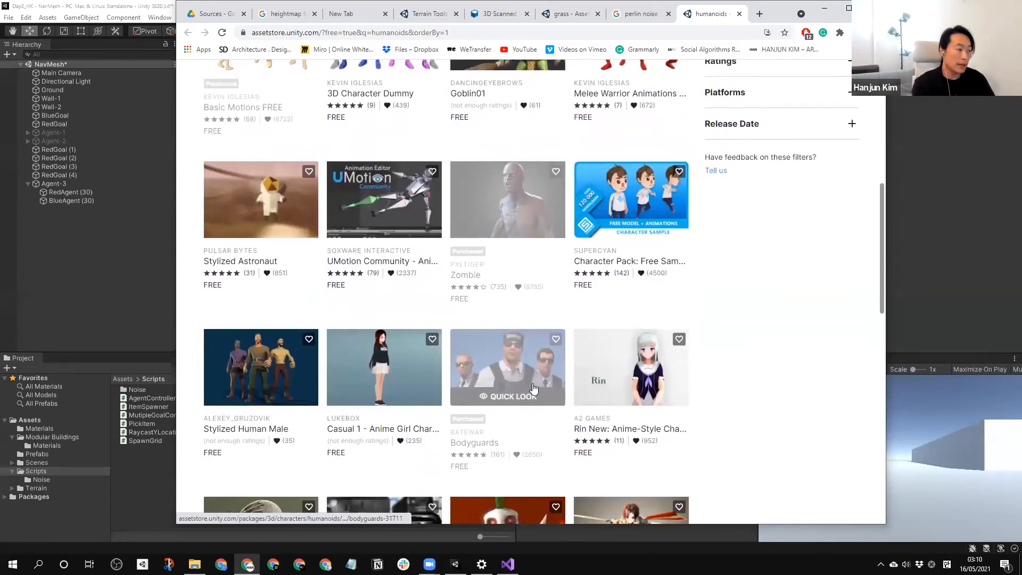
# - Examine the Bodyguards asset page and return to the free humanoid results
pyautogui.click(477, 277)
pyautogui.click(551, 363)
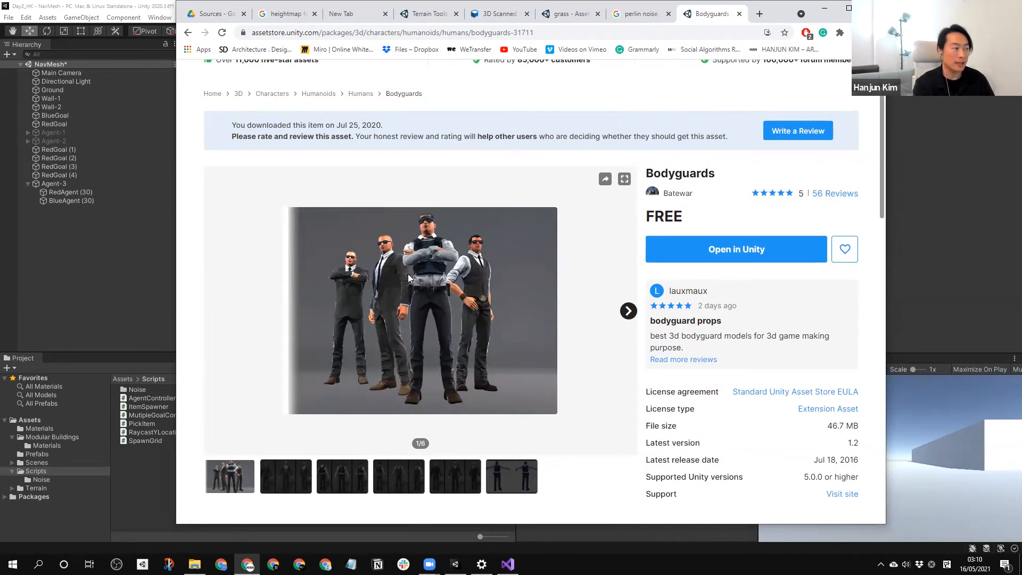
pyautogui.click(757, 251)
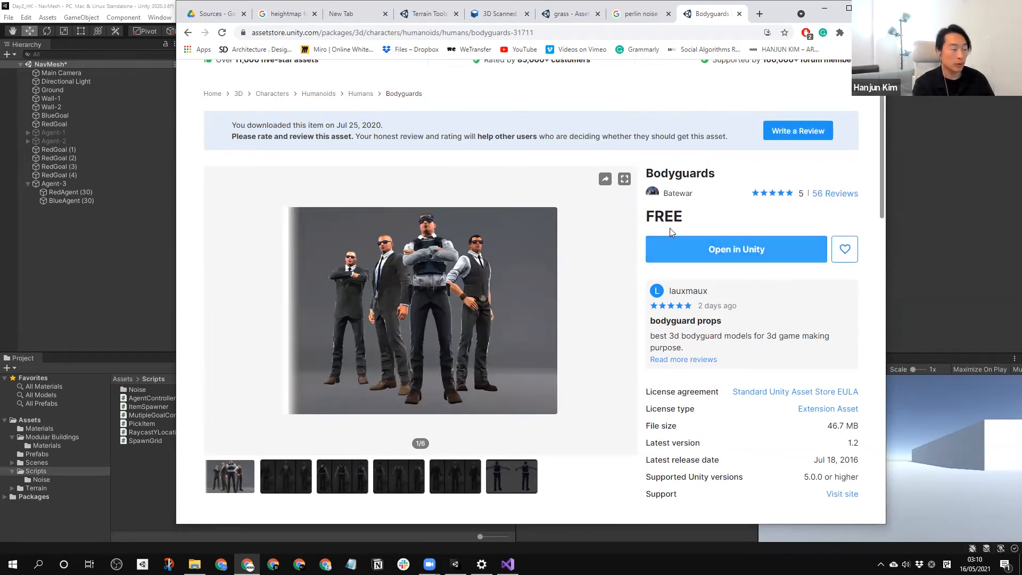
pyautogui.click(188, 33)
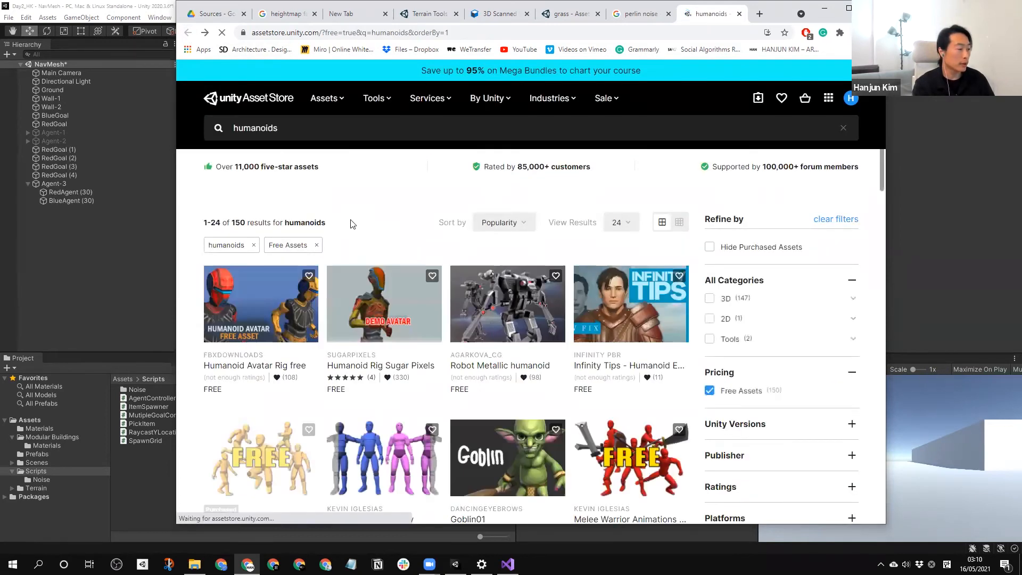
# - Open the free Bodyguards asset from the store results in the Unity Editor
pyautogui.scroll(-3, 352, 223)
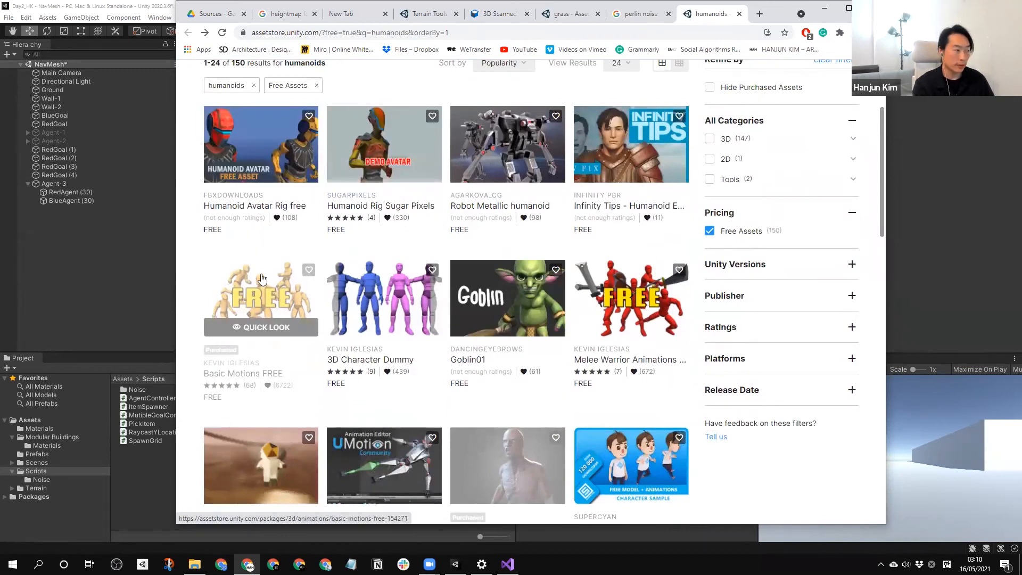
pyautogui.scroll(-4, 261, 160)
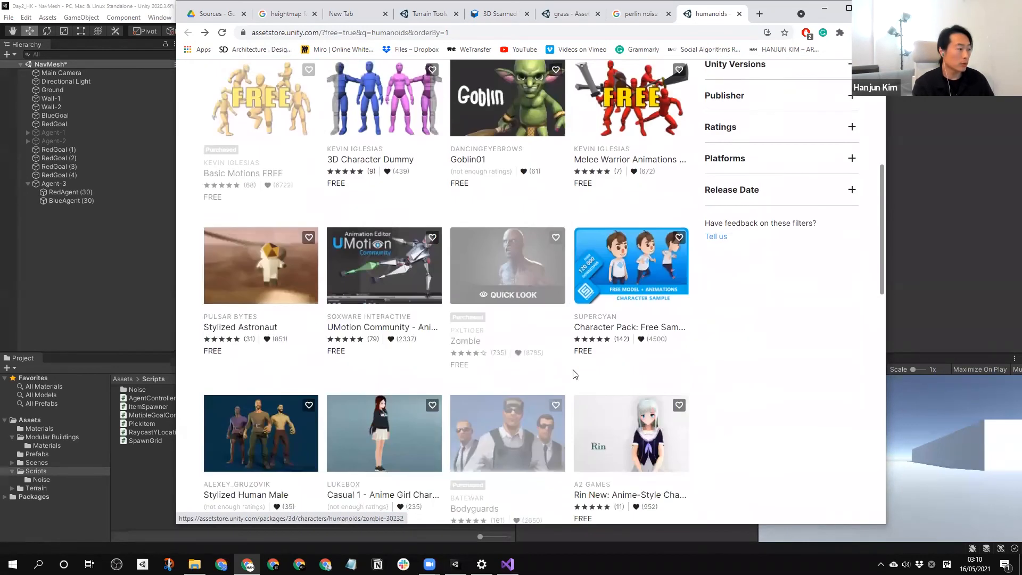
pyautogui.click(499, 413)
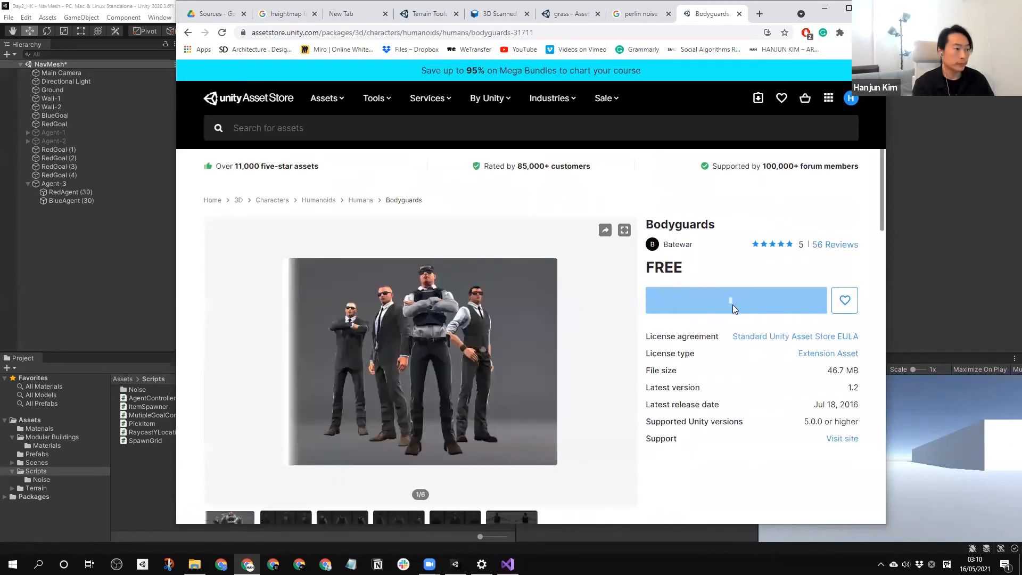
pyautogui.click(729, 335)
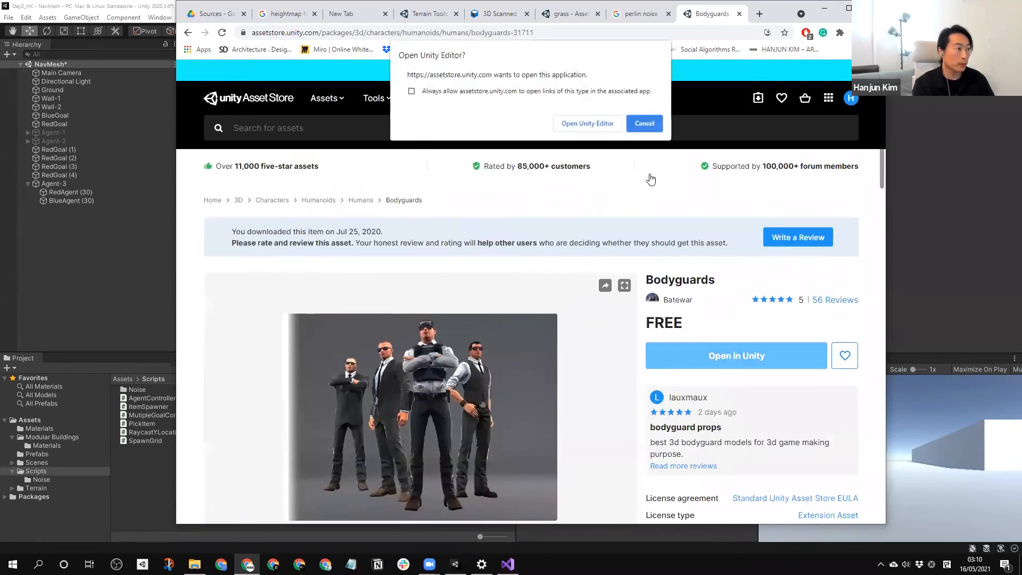
pyautogui.click(586, 123)
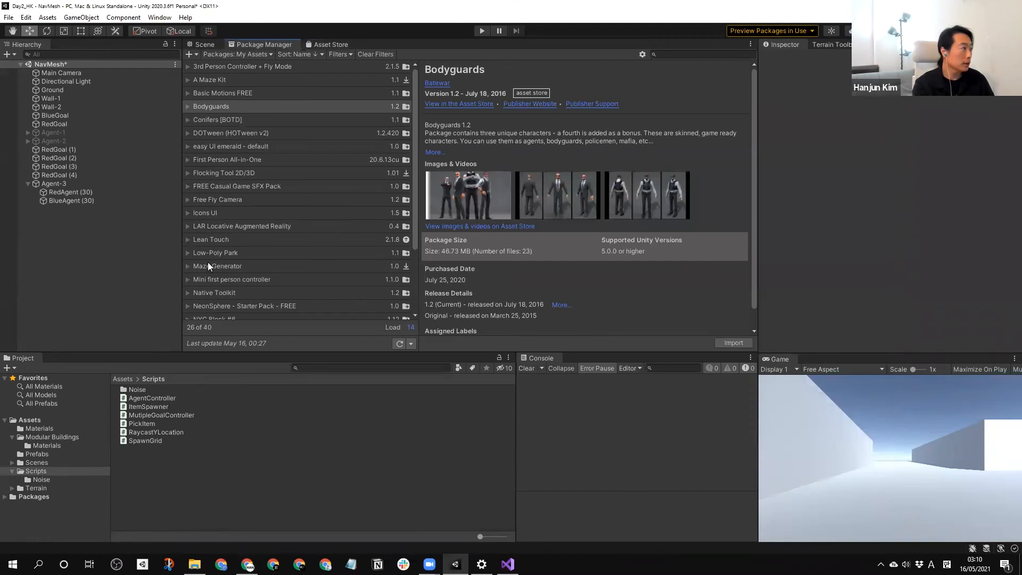
# - Import the complete Bodyguards 1.2 package into the project
pyautogui.click(263, 92)
pyautogui.click(224, 106)
pyautogui.click(735, 344)
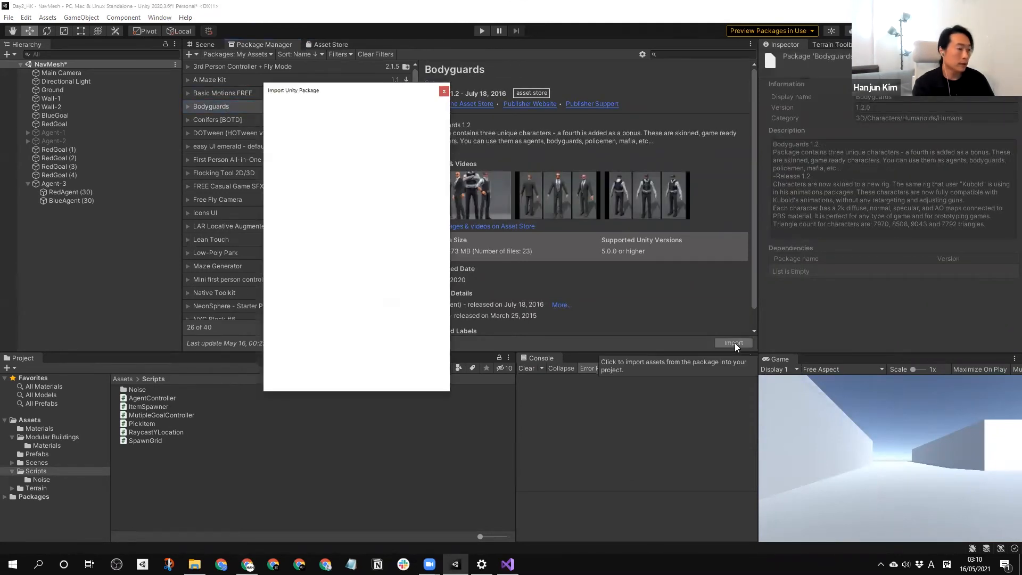
pyautogui.click(429, 383)
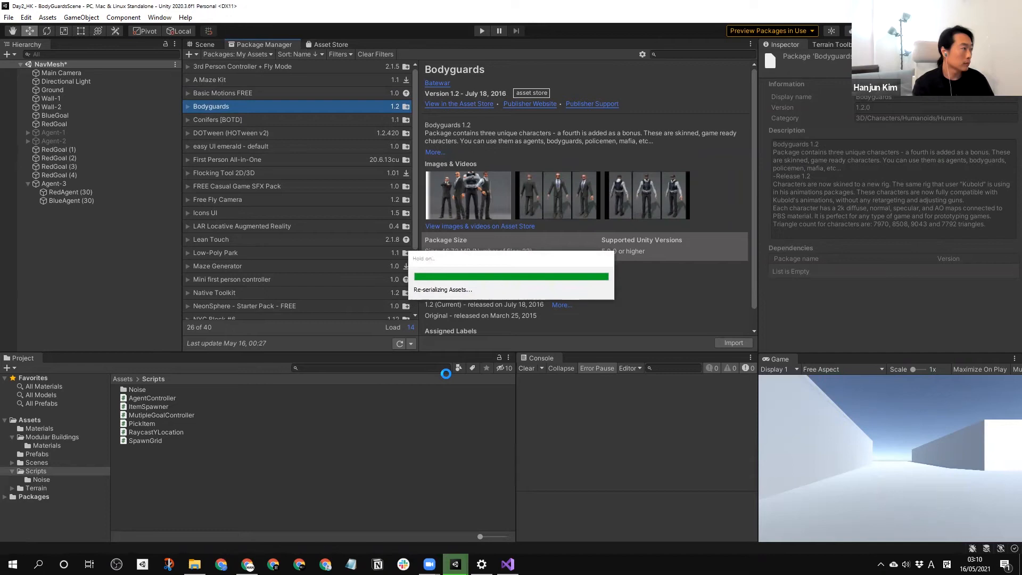
# - Check the Basic Motions FREE listing in the online asset store and import that animation package into the Unity project
pyautogui.click(226, 95)
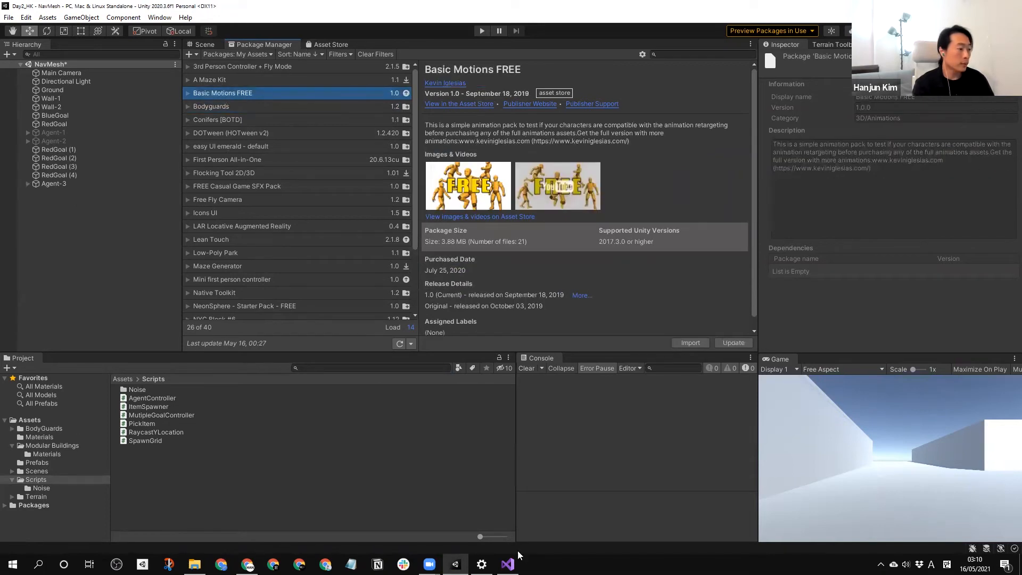
pyautogui.click(247, 565)
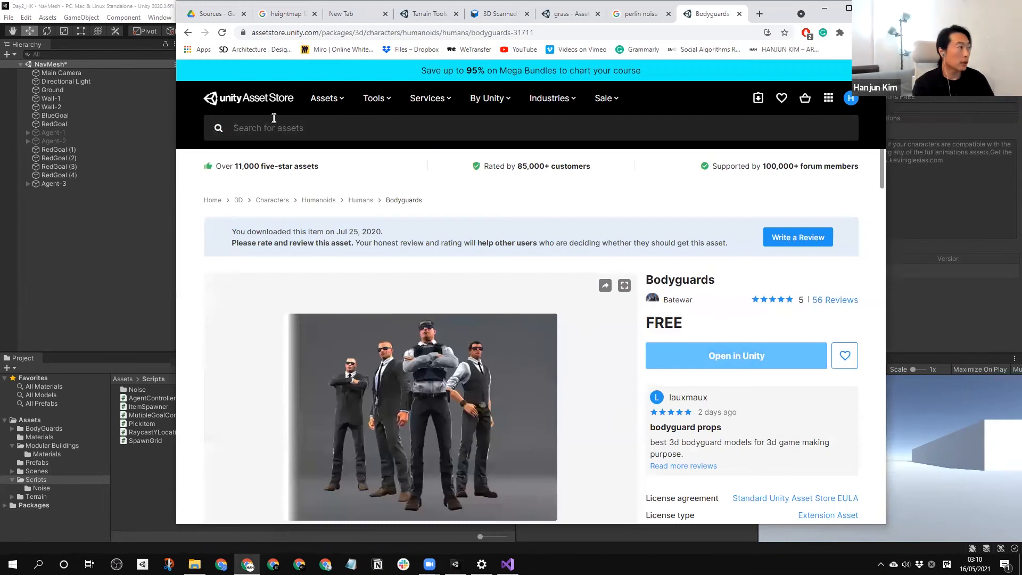
pyautogui.hotkey('alt', 'Left')
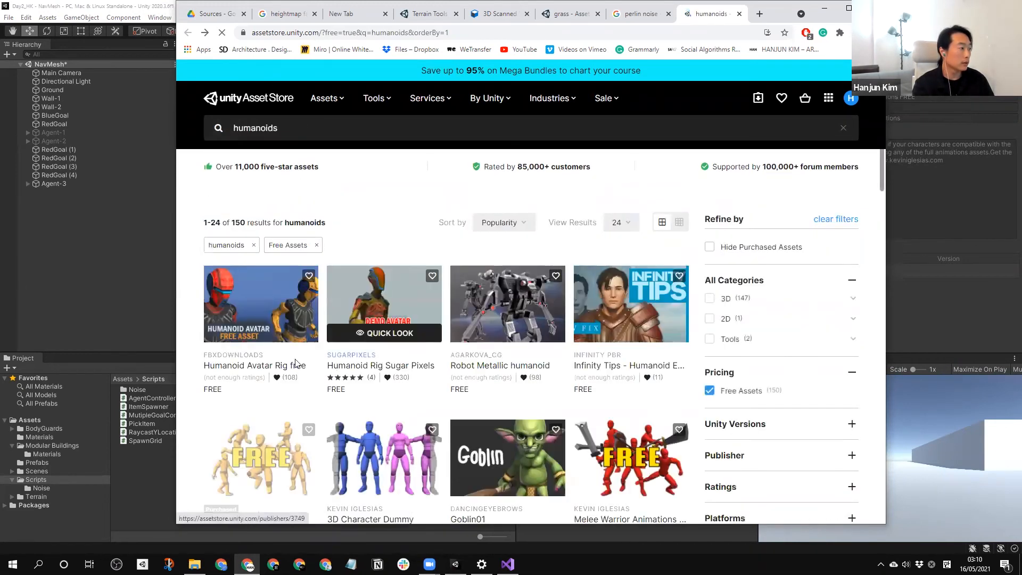
pyautogui.scroll(-1, 280, 449)
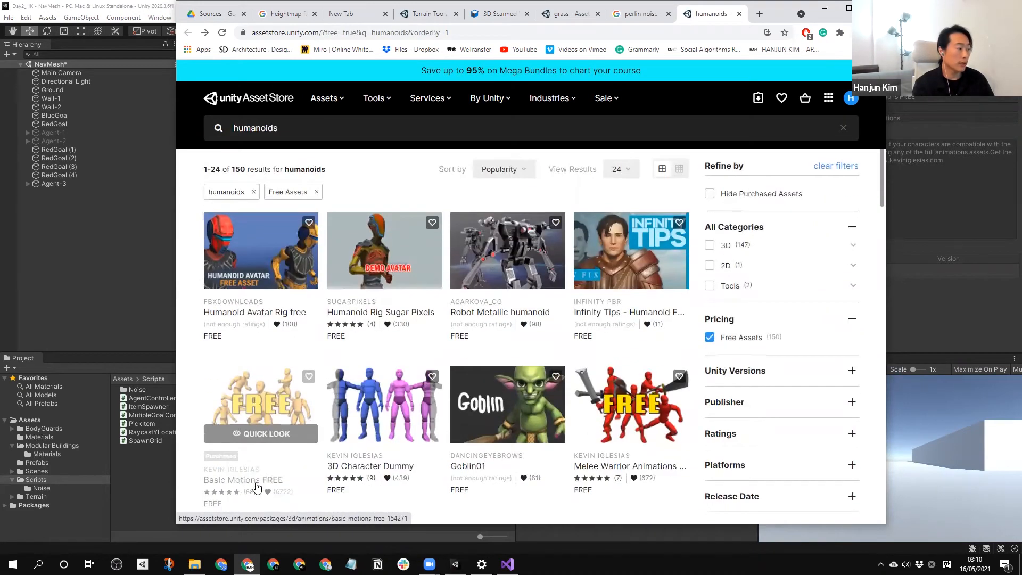
pyautogui.click(122, 254)
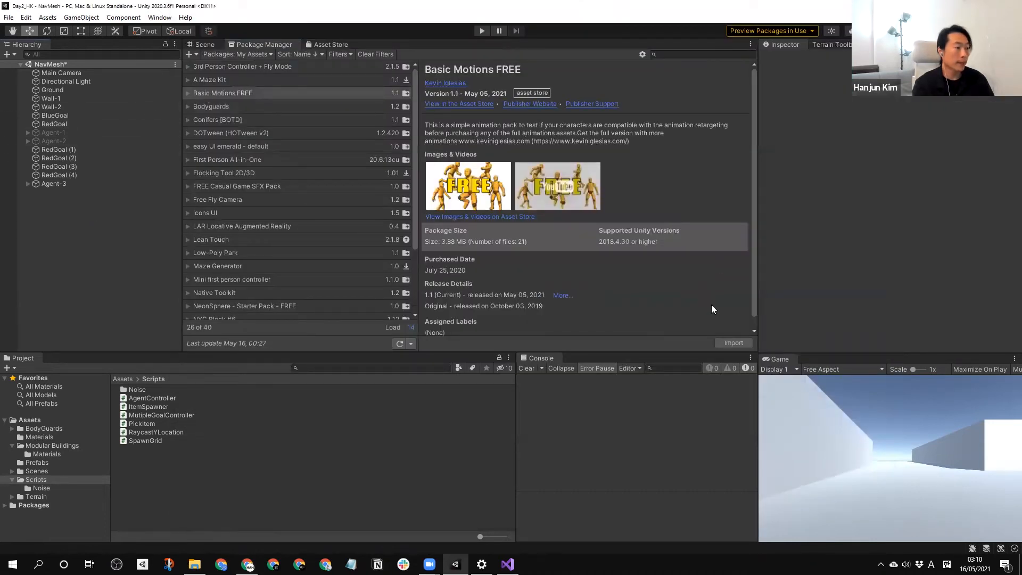
pyautogui.click(734, 343)
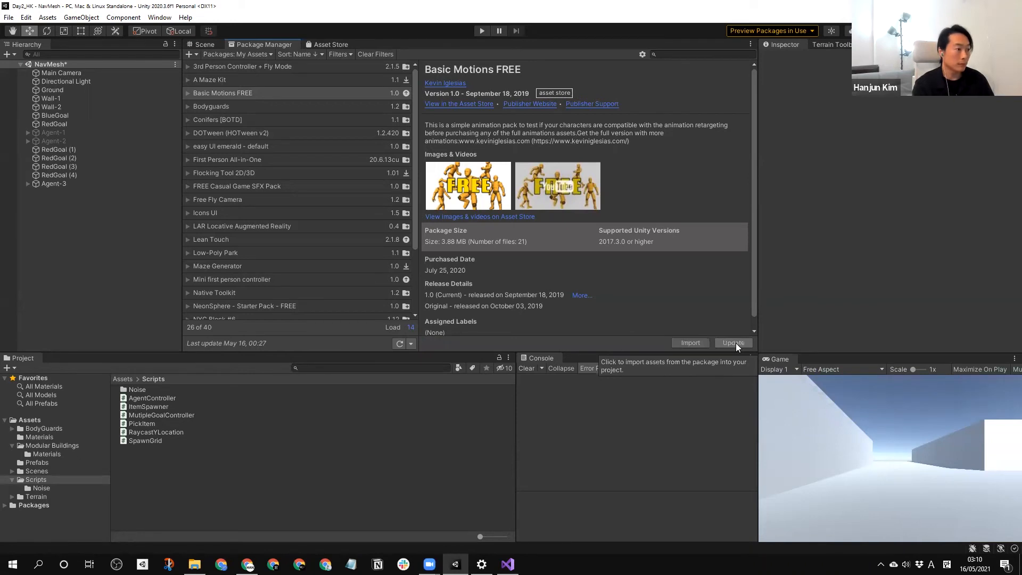
pyautogui.click(688, 344)
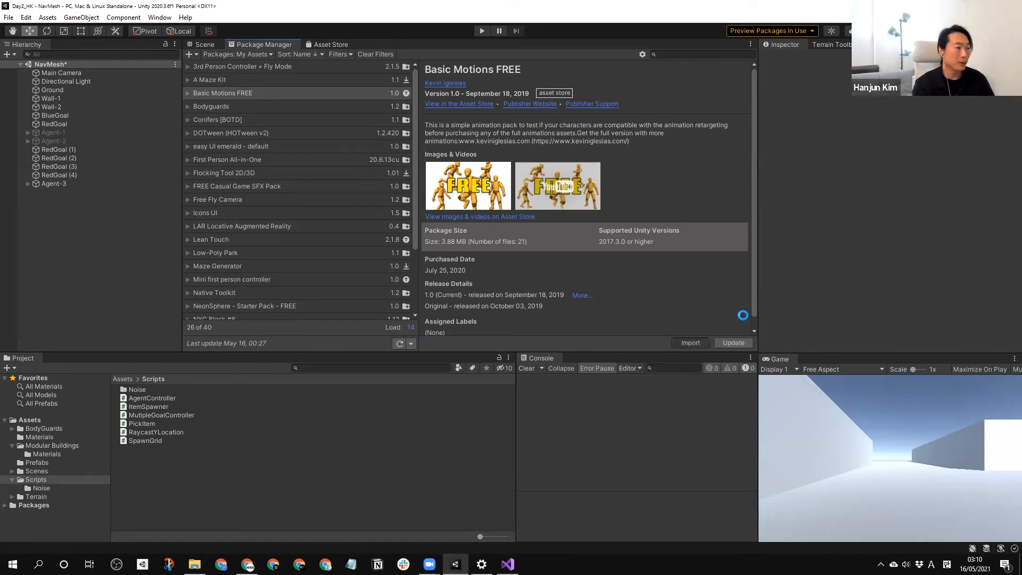
pyautogui.click(429, 382)
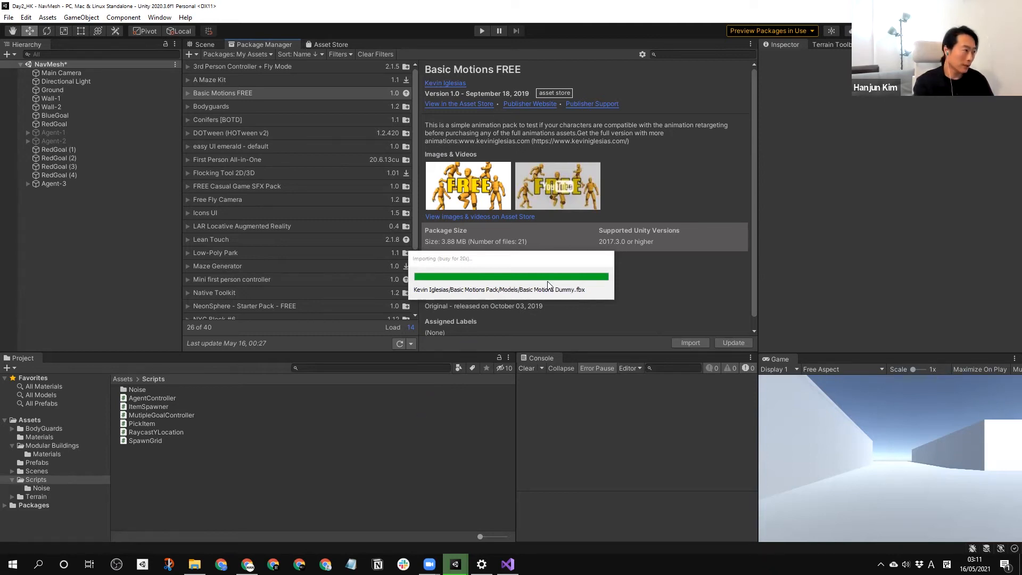
# - Rename the imported assets folder that contains the Basic Motions Pack as HumanMotions
pyautogui.click(527, 368)
pyautogui.click(60, 437)
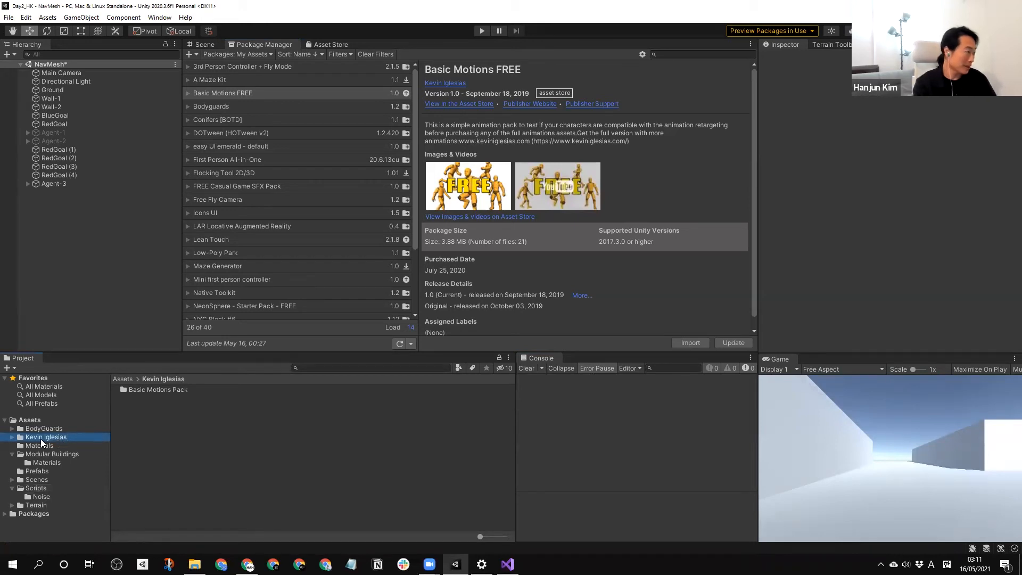
pyautogui.click(73, 437)
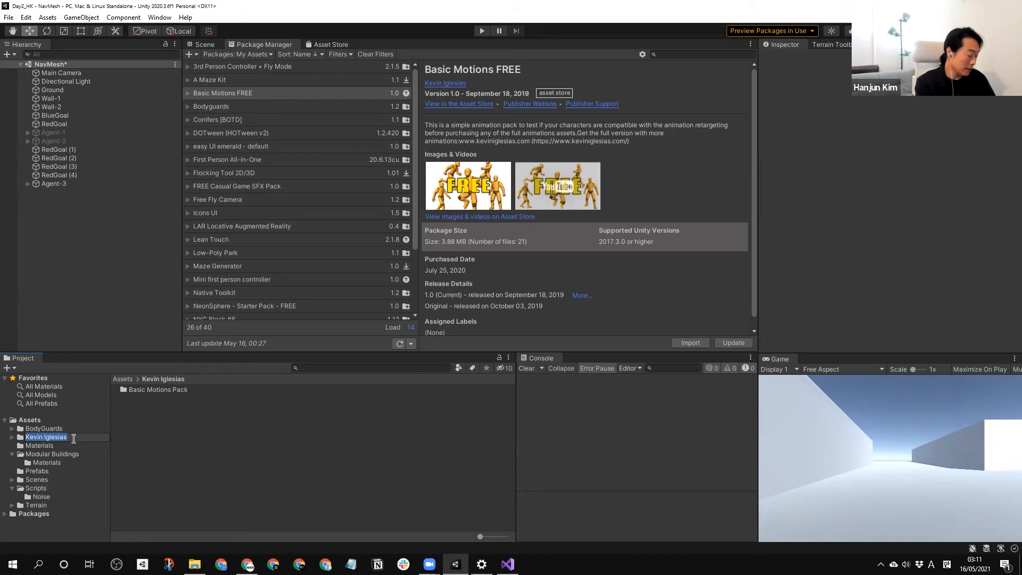
pyautogui.write('Bas')
pyautogui.press('BackSpace')
pyautogui.press('BackSpace')
pyautogui.press('BackSpace')
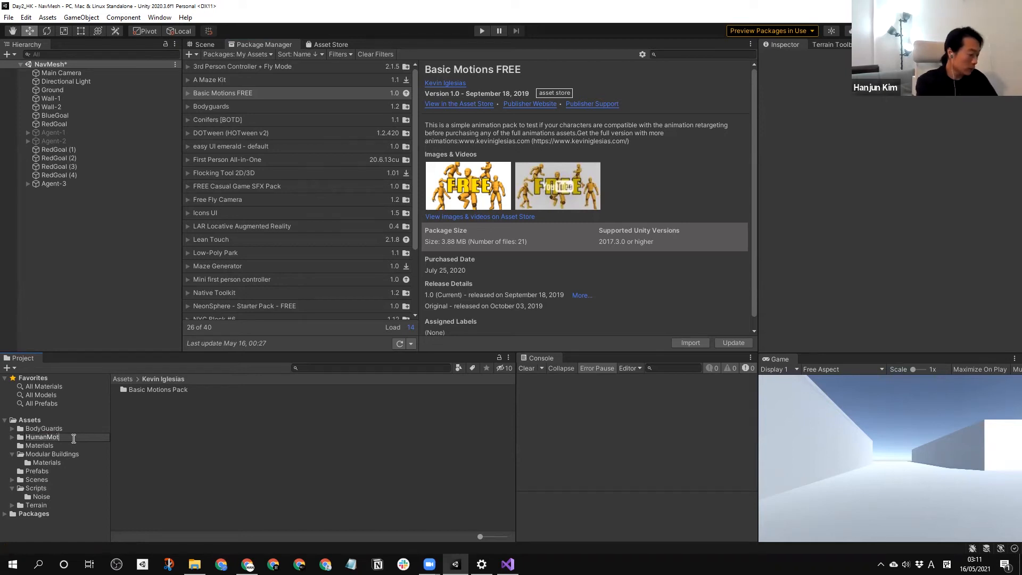
pyautogui.press('Return')
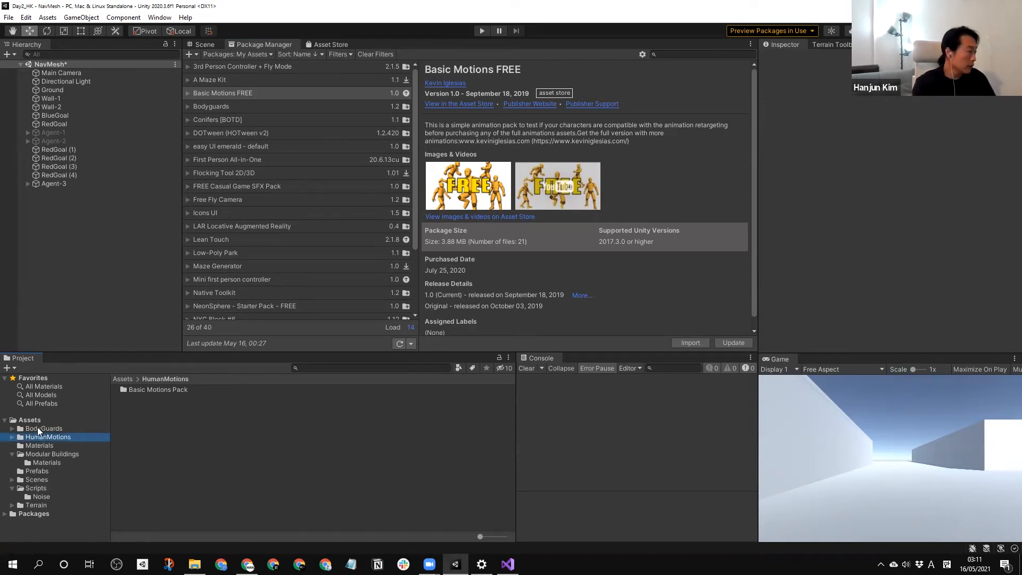
# - Open the BodyGuardsScene demo scene in the Scene view and expand its Scene object to list the characters
pyautogui.click(40, 429)
pyautogui.click(48, 437)
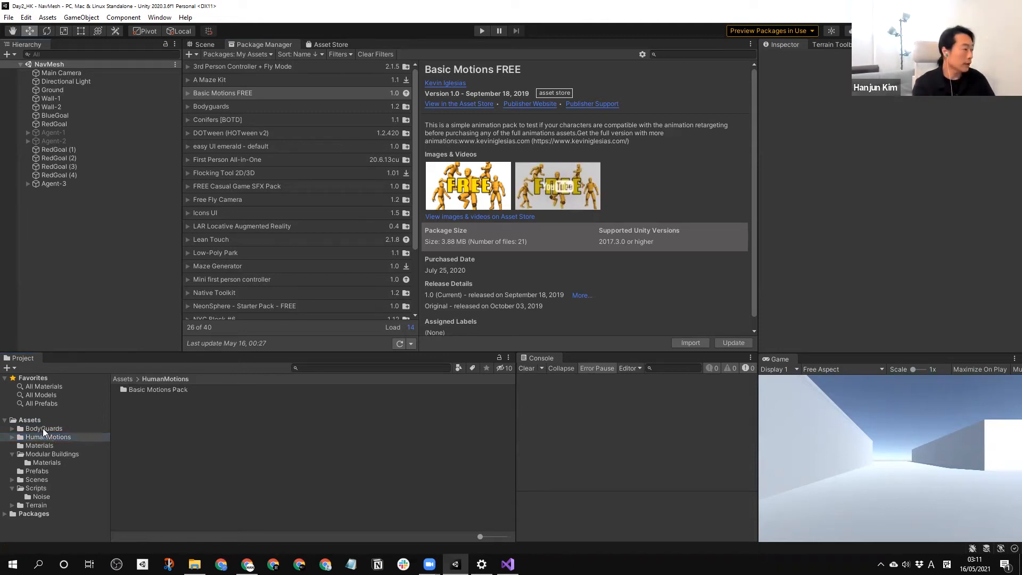
pyautogui.click(42, 429)
pyautogui.doubleClick(170, 407)
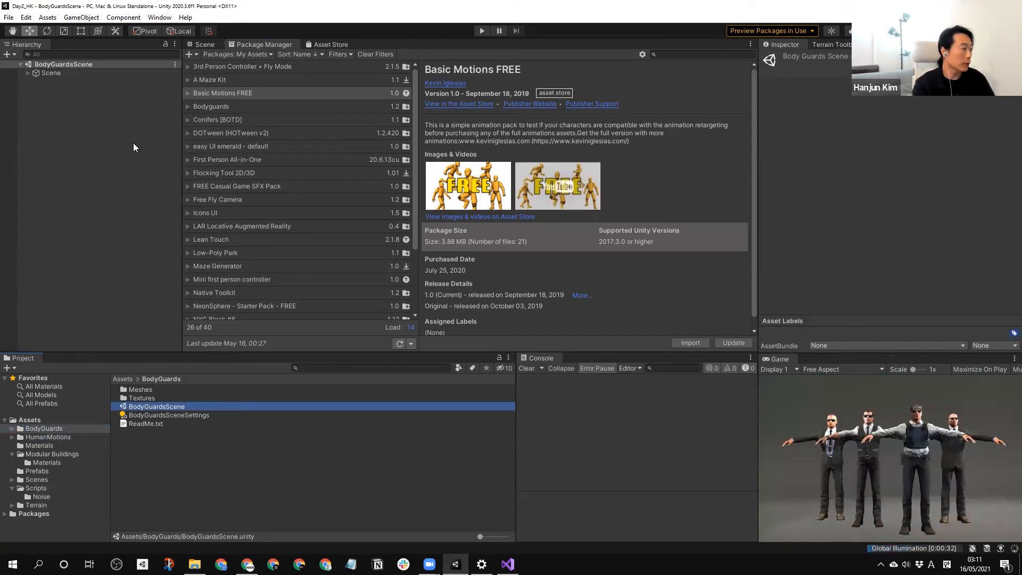
pyautogui.click(205, 44)
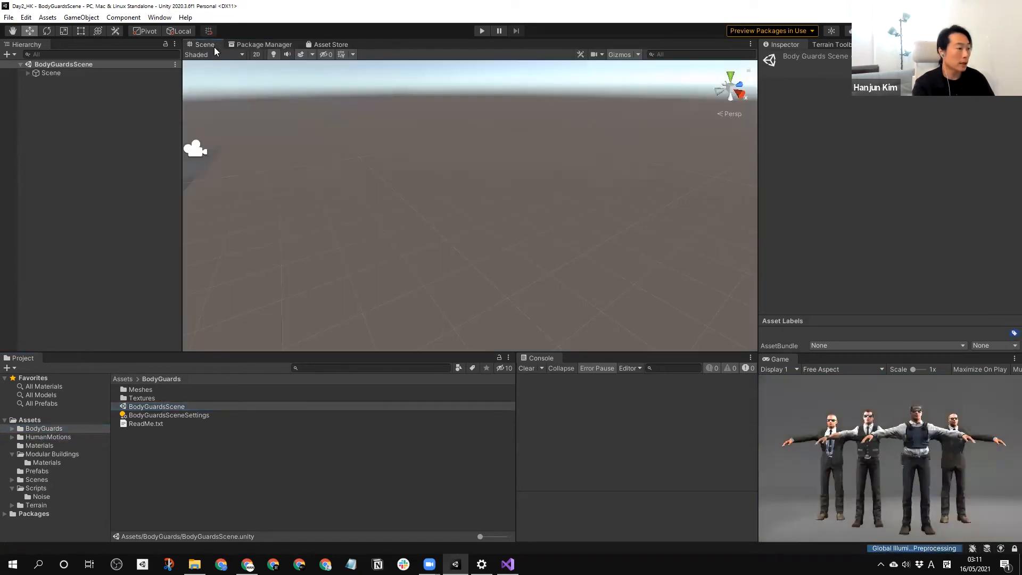
pyautogui.click(27, 73)
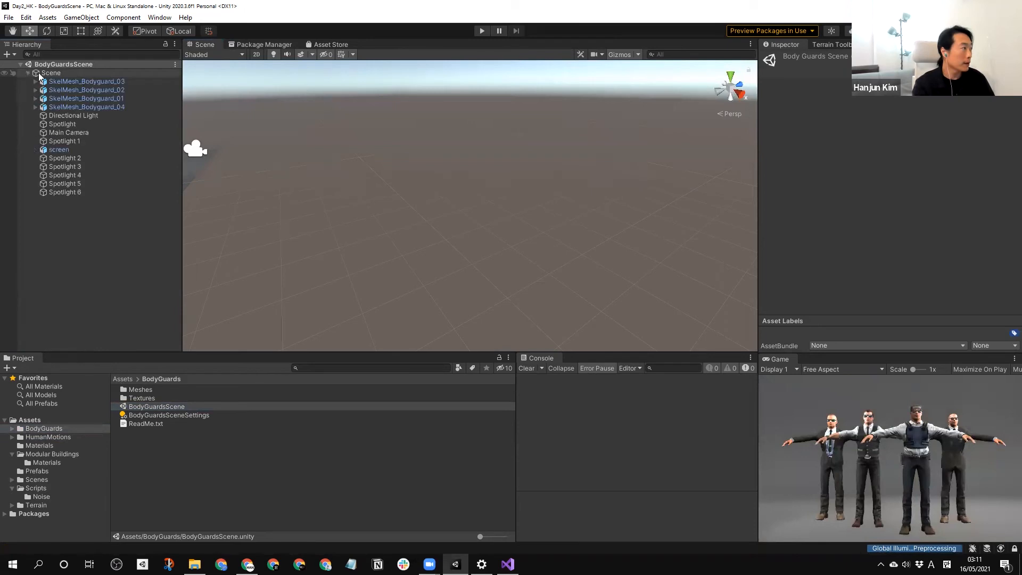
# - Examine the four bodyguard models up close and the component parts of SkelMesh_Bodyguard_03
pyautogui.click(86, 81)
pyautogui.press('q')
pyautogui.press('w')
pyautogui.press('f')
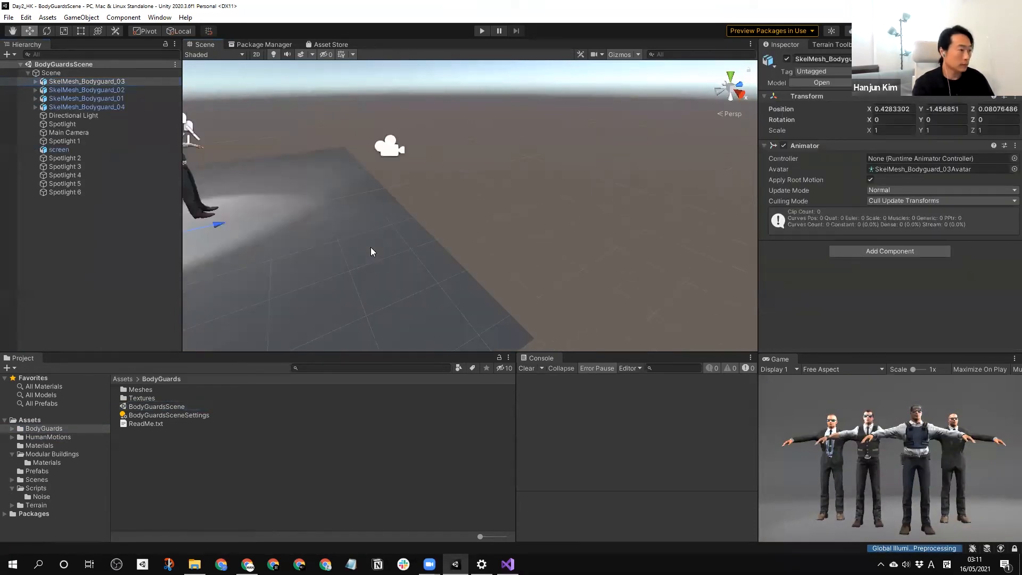
pyautogui.scroll(-5, 519, 190)
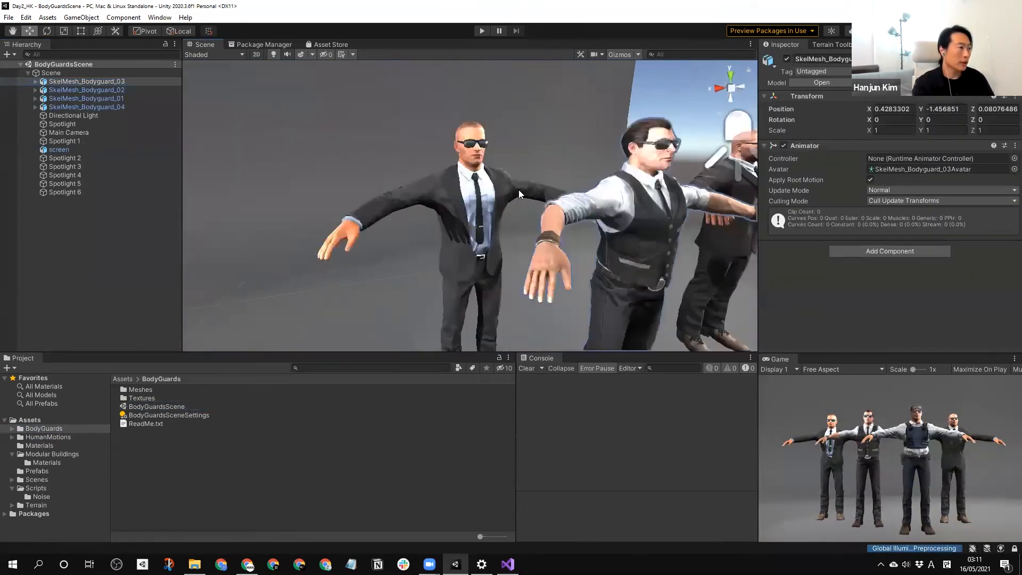
pyautogui.scroll(3, 530, 186)
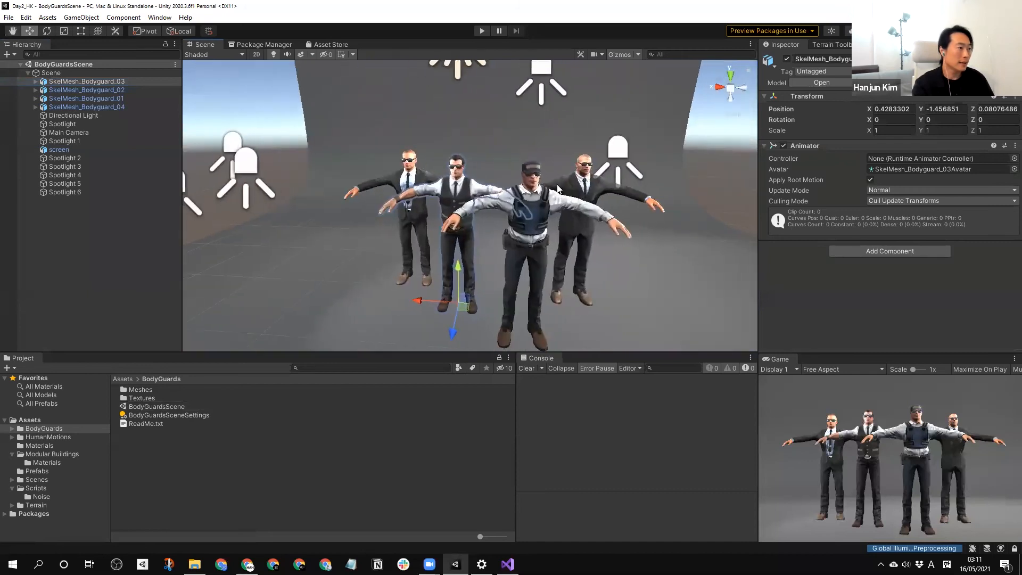
pyautogui.keyDown('alt'); pyautogui.moveTo(526, 181); pyautogui.dragTo(464, 207); pyautogui.keyUp('alt')
pyautogui.click(449, 212)
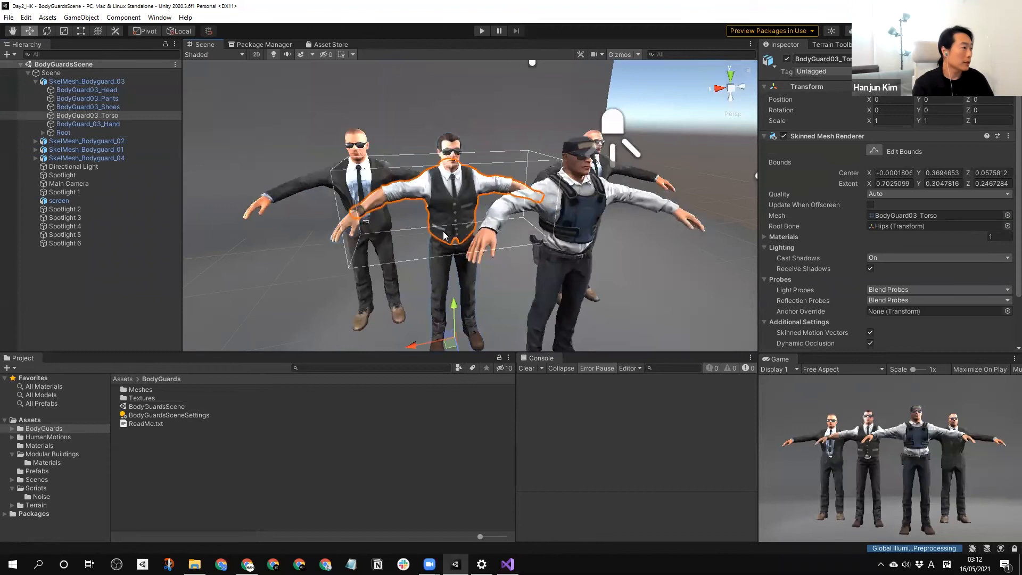
pyautogui.click(47, 83)
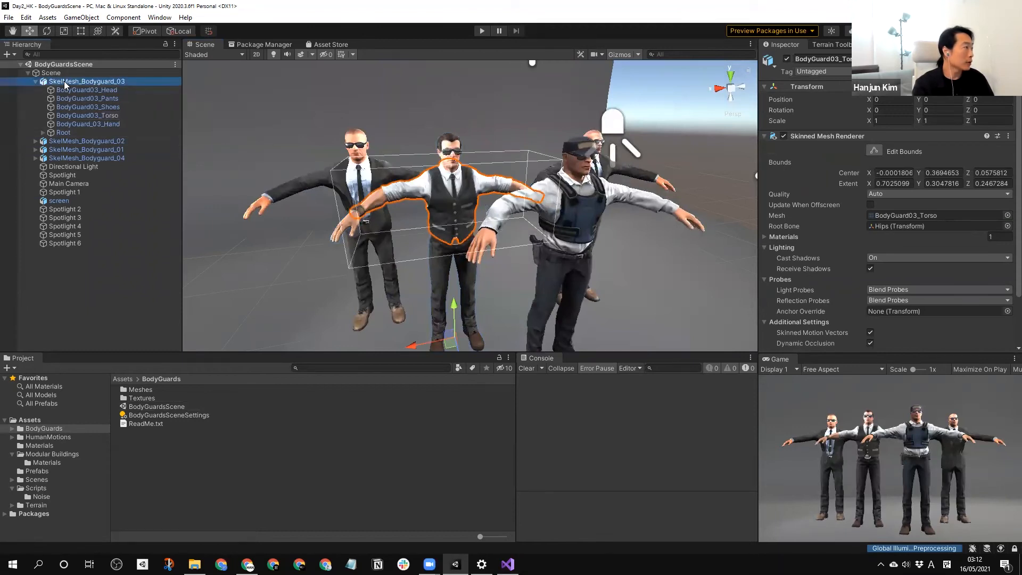
pyautogui.click(36, 82)
pyautogui.click(119, 229)
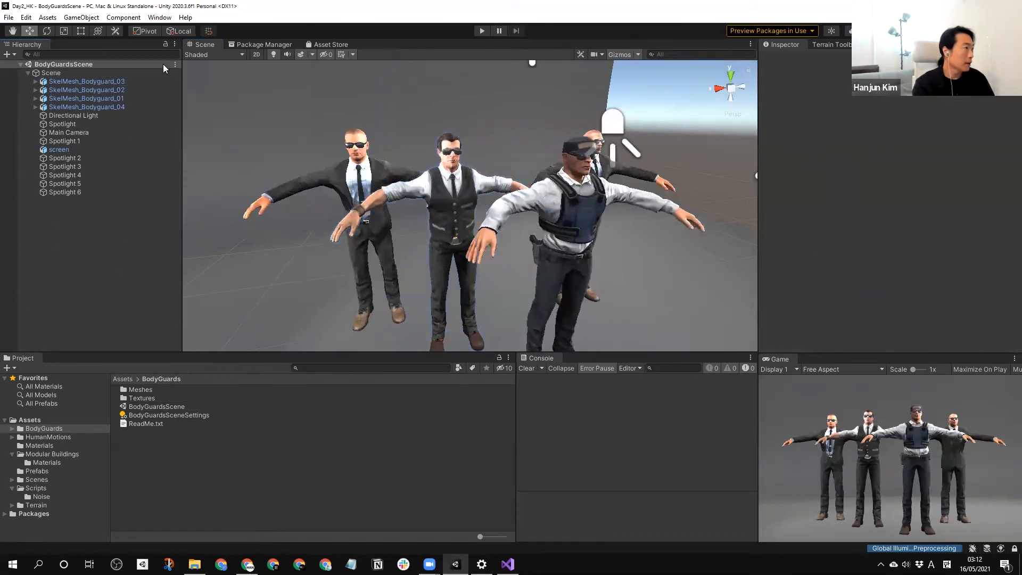
# - Open the Basic Motions Pack demo scene from the HumanMotions assets
pyautogui.click(43, 438)
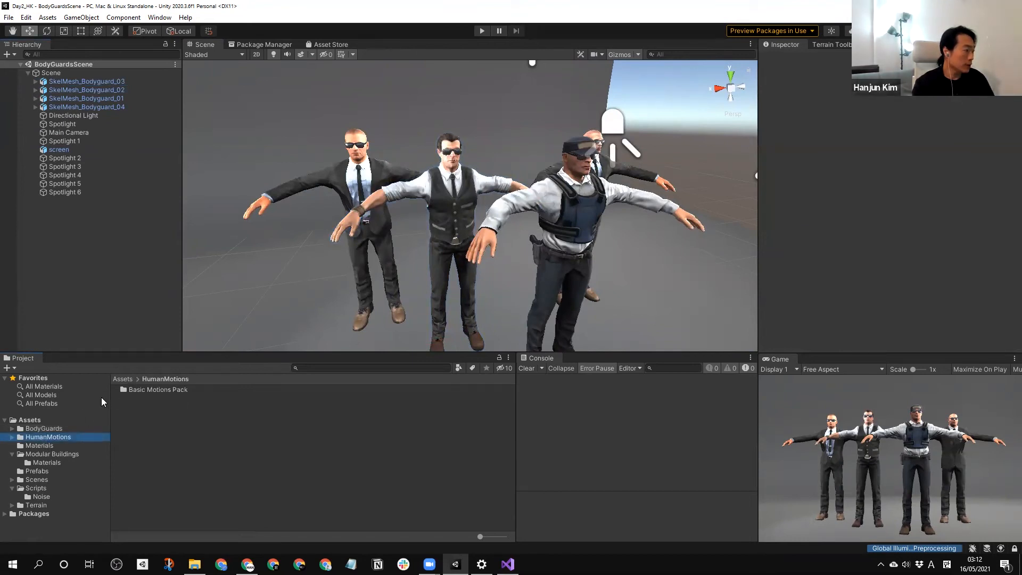
pyautogui.click(12, 438)
pyautogui.click(52, 446)
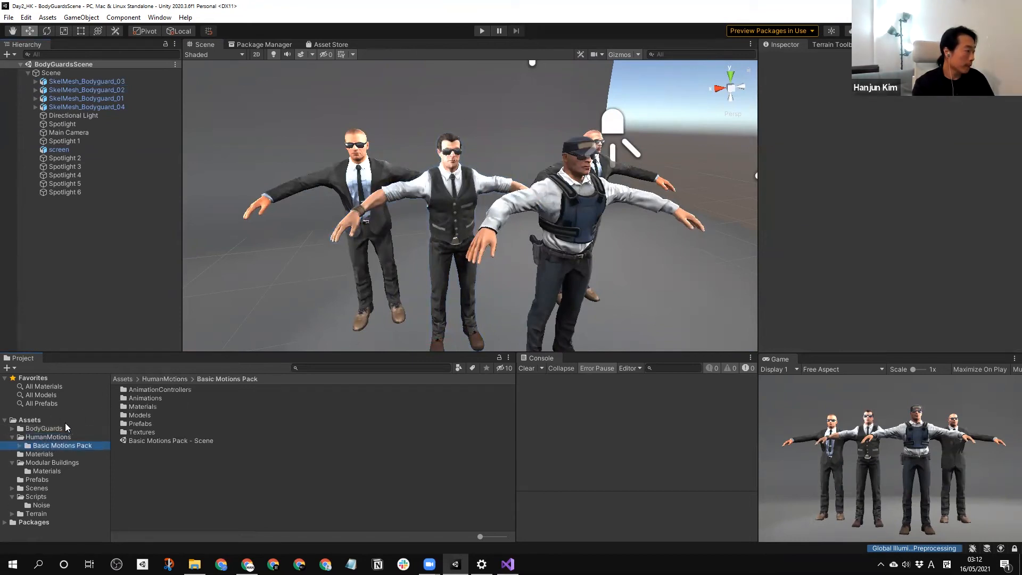
pyautogui.doubleClick(158, 442)
pyautogui.scroll(-7, 553, 220)
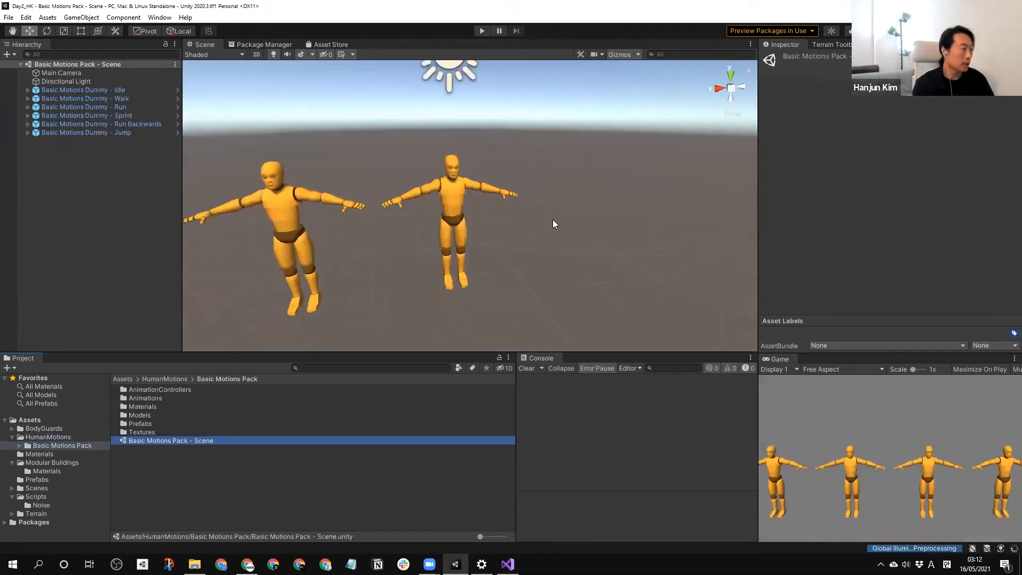
# - Run the demo scene with all six dummies in view to examine their motion animations, and stop playback
pyautogui.moveTo(553, 219); pyautogui.dragTo(475, 209, button='right')
pyautogui.moveTo(476, 210)
pyautogui.keyDown('alt'); pyautogui.mouseDown()
pyautogui.moveTo(445, 217)
pyautogui.moveTo(470, 224)
pyautogui.mouseUp(); pyautogui.keyUp('alt')
pyautogui.moveTo(470, 223)
pyautogui.mouseDown(button='middle')
pyautogui.moveTo(521, 226)
pyautogui.moveTo(432, 230)
pyautogui.moveTo(478, 225)
pyautogui.moveTo(461, 230)
pyautogui.moveTo(470, 239)
pyautogui.mouseUp(button='middle')
pyautogui.scroll(-4, 432, 230)
pyautogui.moveTo(470, 238); pyautogui.dragTo(469, 234, button='right')
pyautogui.click(481, 31)
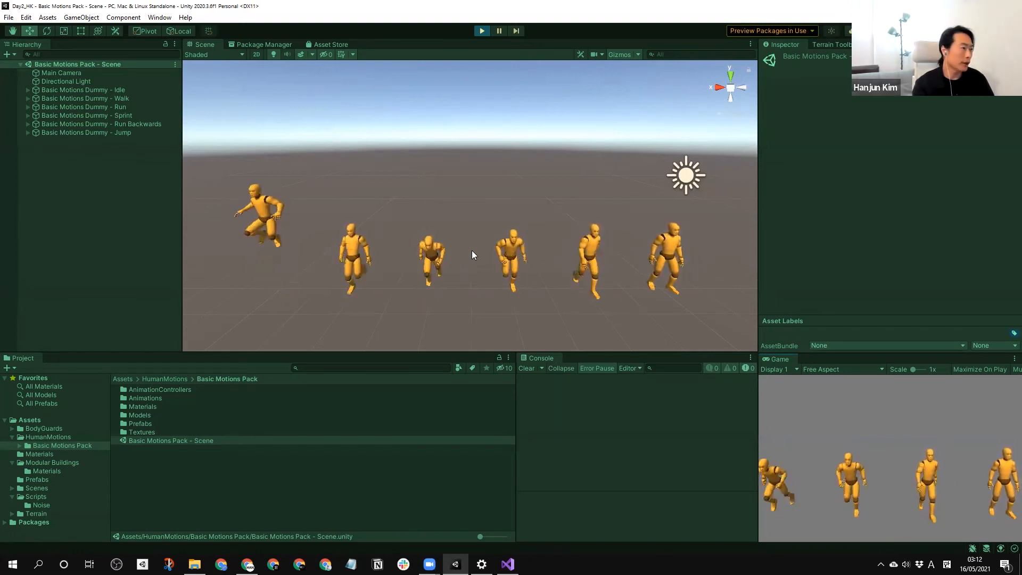
pyautogui.click(481, 31)
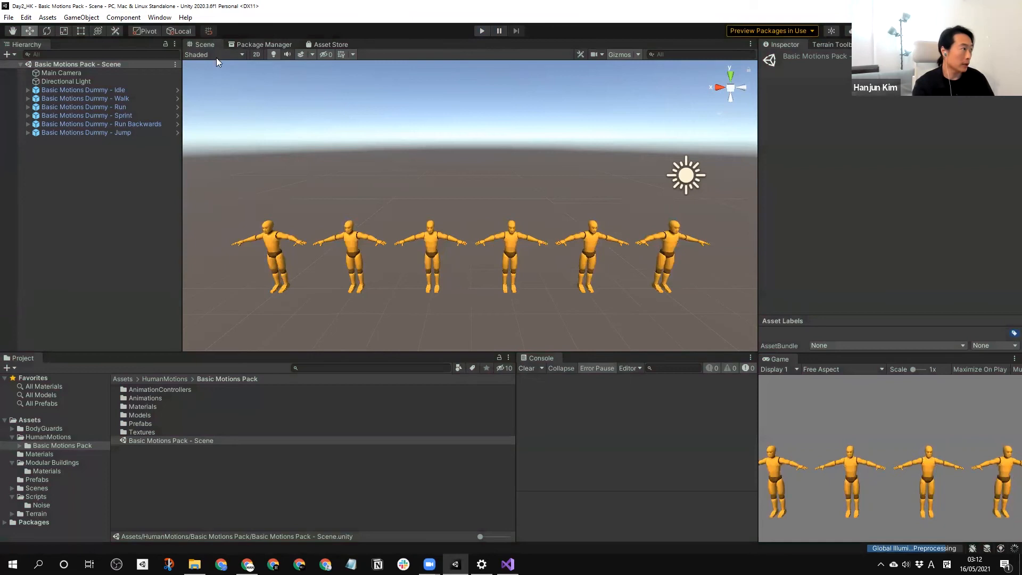
# - Reopen the NavMesh scene from the Scenes assets folder
pyautogui.click(38, 488)
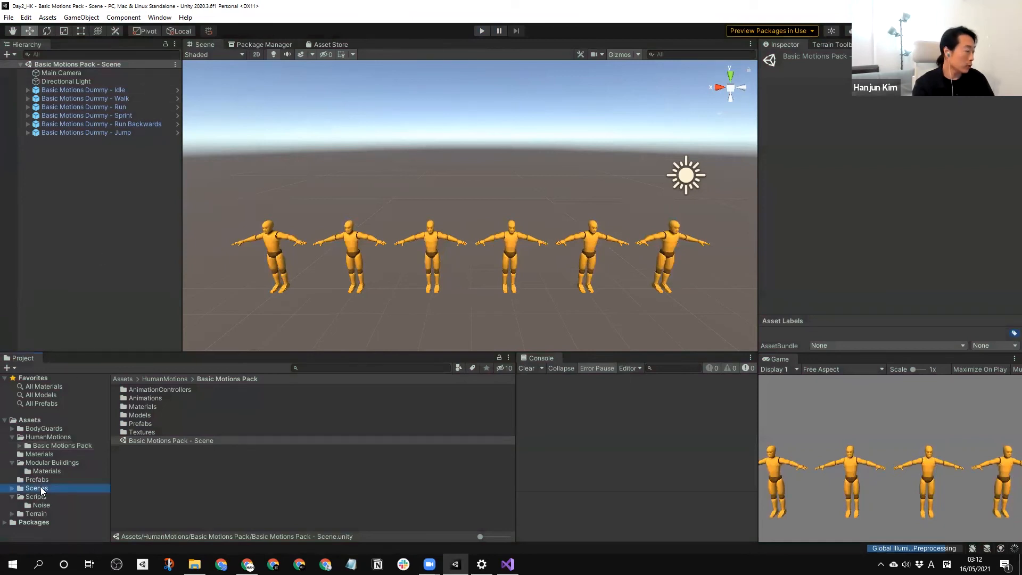
pyautogui.doubleClick(154, 399)
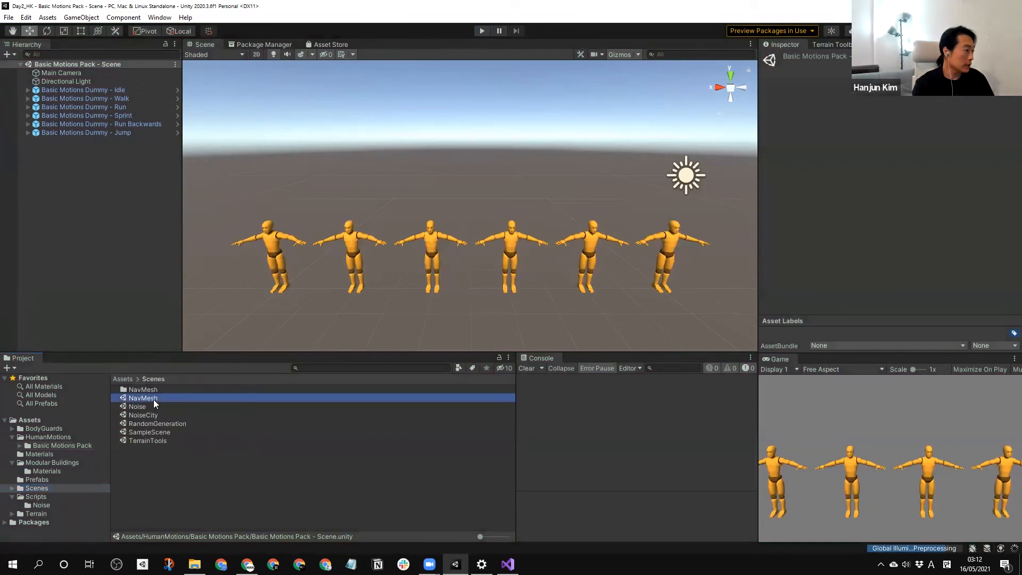
pyautogui.scroll(-6, 411, 201)
pyautogui.keyDown('alt'); pyautogui.moveTo(317, 288); pyautogui.dragTo(511, 239); pyautogui.keyUp('alt')
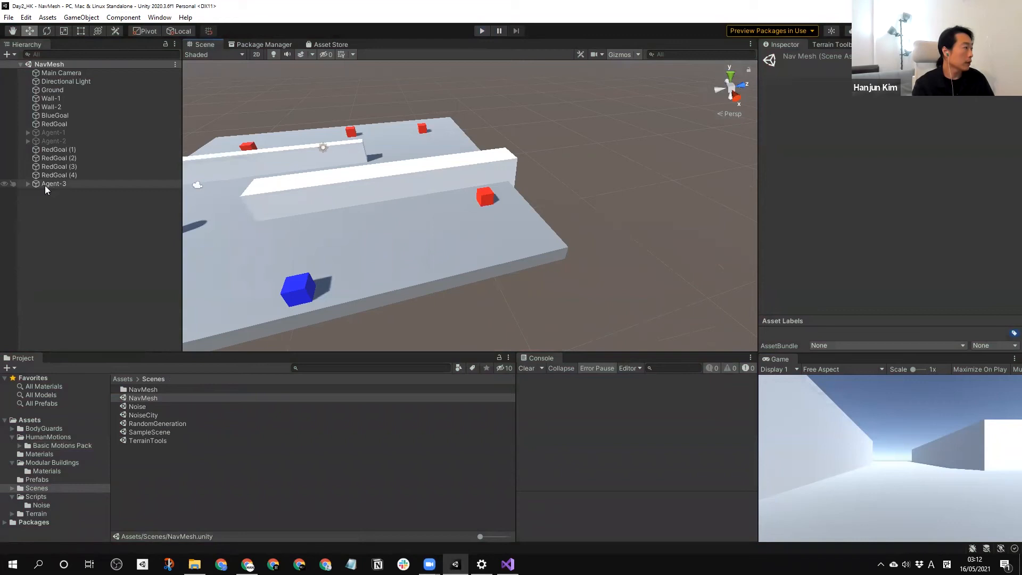
# - Add the SkelMesh_Bodyguard_03 model from the BodyGuards meshes as a child of BlueAgent (30) in Agent-3
pyautogui.click(28, 184)
pyautogui.doubleClick(58, 200)
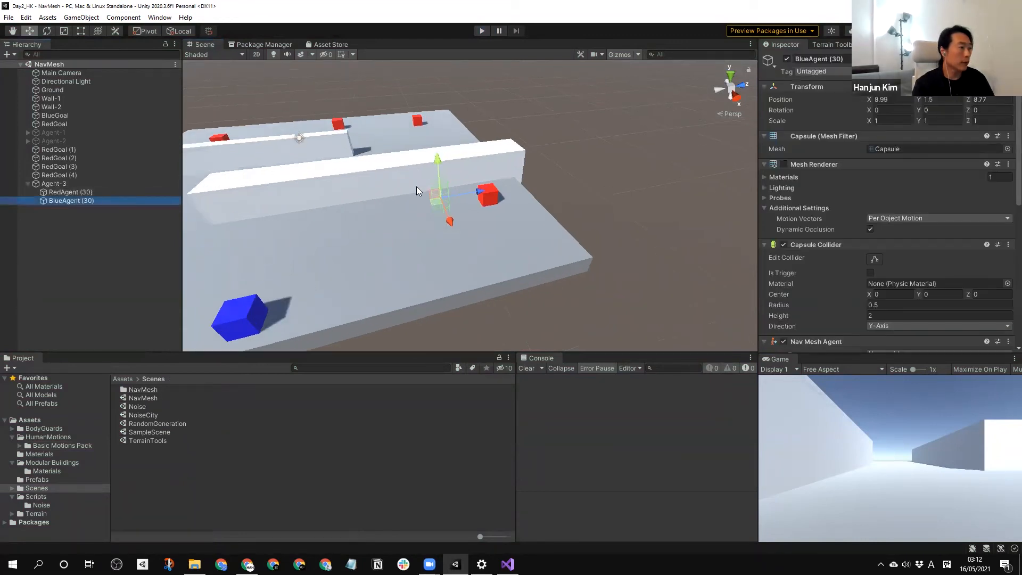
pyautogui.moveTo(419, 180); pyautogui.dragTo(479, 210, button='middle')
pyautogui.scroll(5, 471, 175)
pyautogui.click(11, 429)
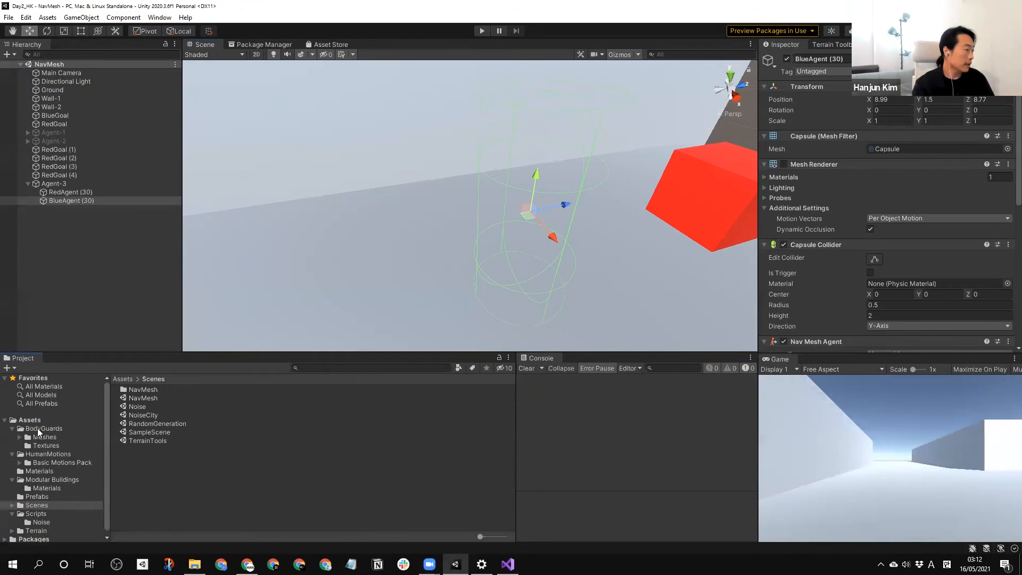
pyautogui.click(37, 429)
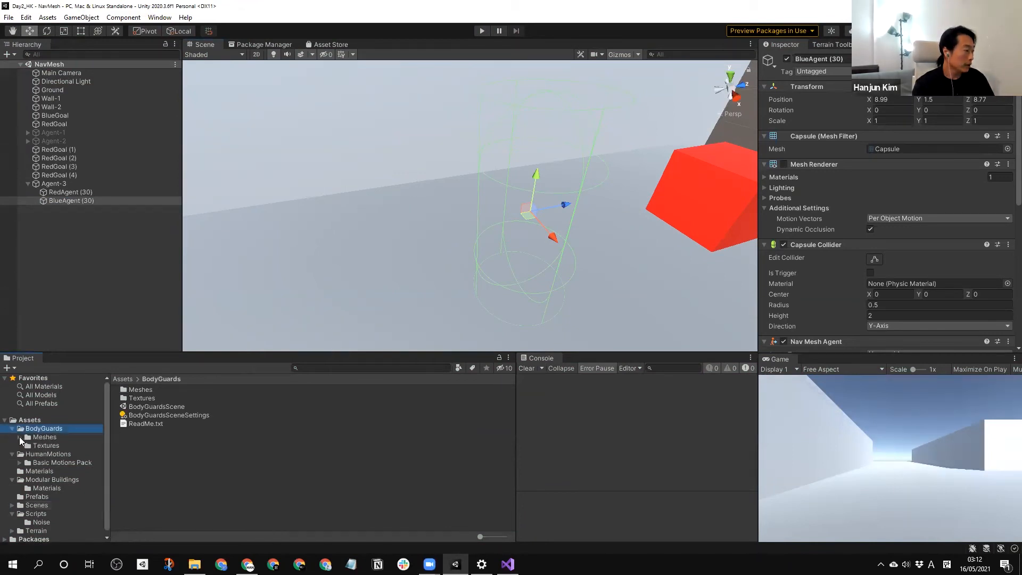
pyautogui.click(20, 437)
pyautogui.click(40, 437)
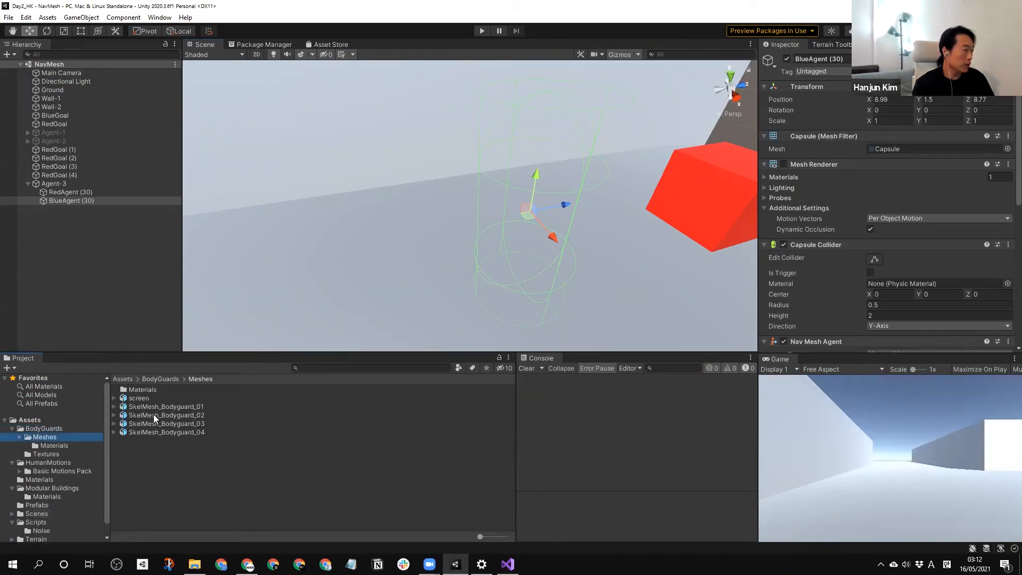
pyautogui.click(180, 423)
pyautogui.moveTo(181, 426); pyautogui.dragTo(72, 208)
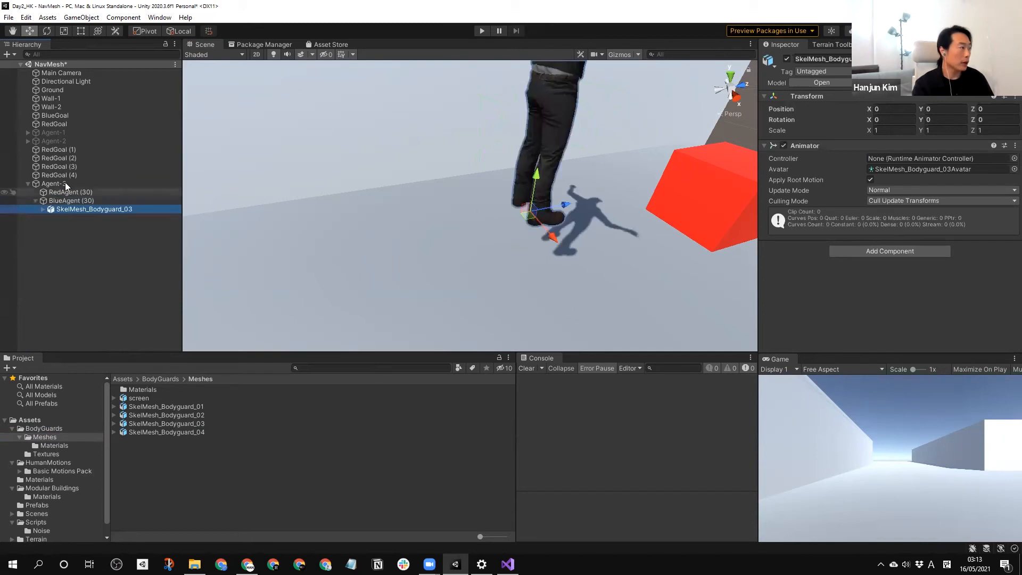
# - Set the Nav Mesh Agent base offset of BlueAgent (30) to 0
pyautogui.click(55, 200)
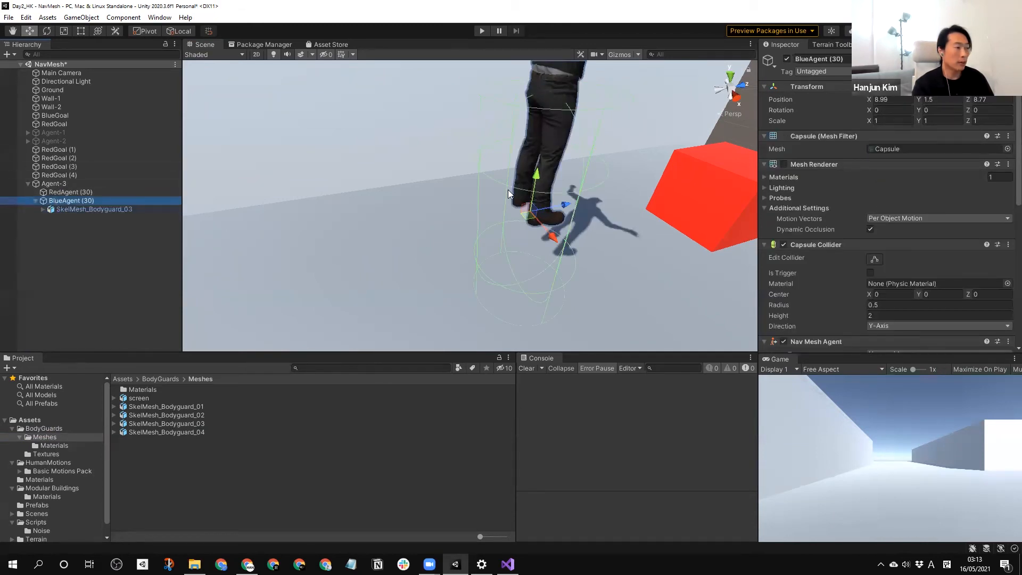
pyautogui.scroll(-4, 550, 190)
pyautogui.moveTo(544, 193)
pyautogui.mouseDown(button='right')
pyautogui.moveTo(536, 208)
pyautogui.moveTo(550, 195)
pyautogui.mouseUp(button='right')
pyautogui.scroll(-1, 550, 195)
pyautogui.moveTo(550, 194); pyautogui.dragTo(562, 200, button='middle')
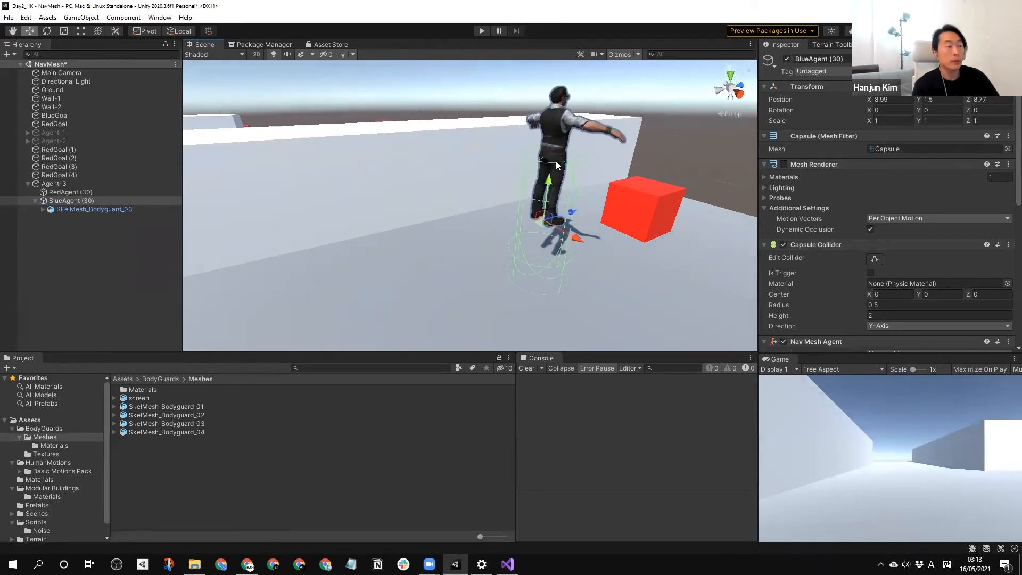
pyautogui.scroll(2, 569, 154)
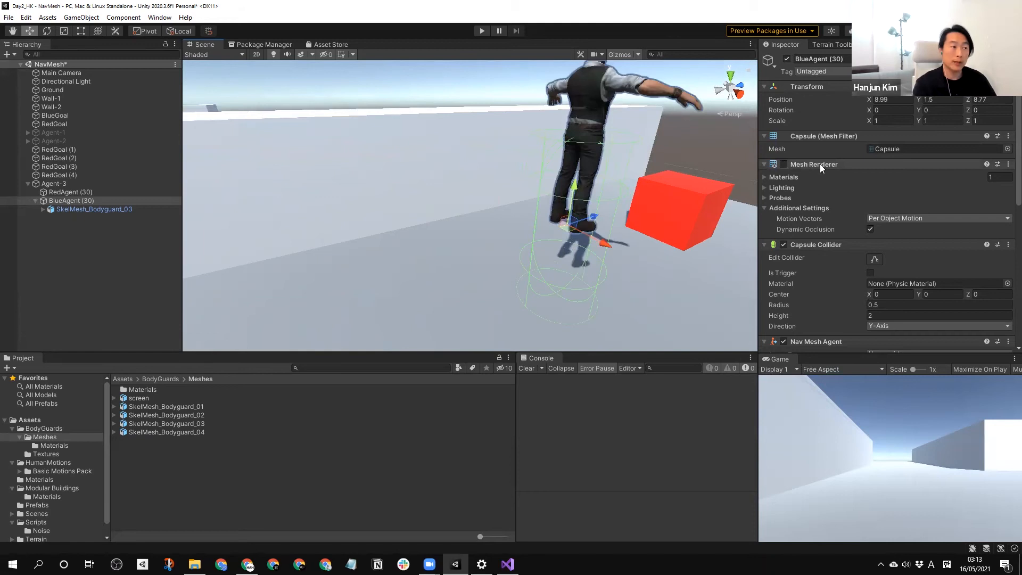
pyautogui.moveTo(628, 193); pyautogui.dragTo(454, 193, button='middle')
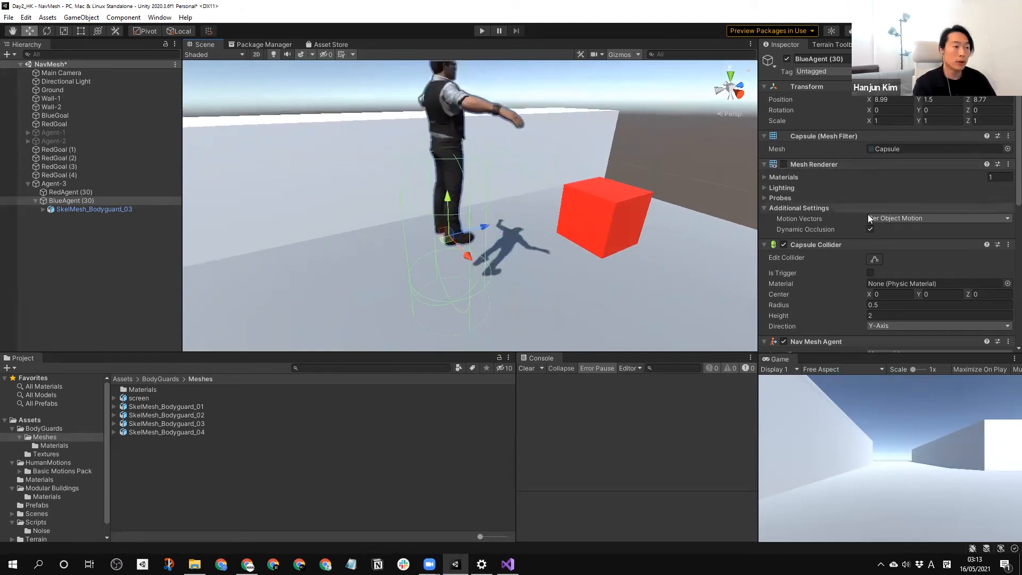
pyautogui.scroll(-10, 1006, 191)
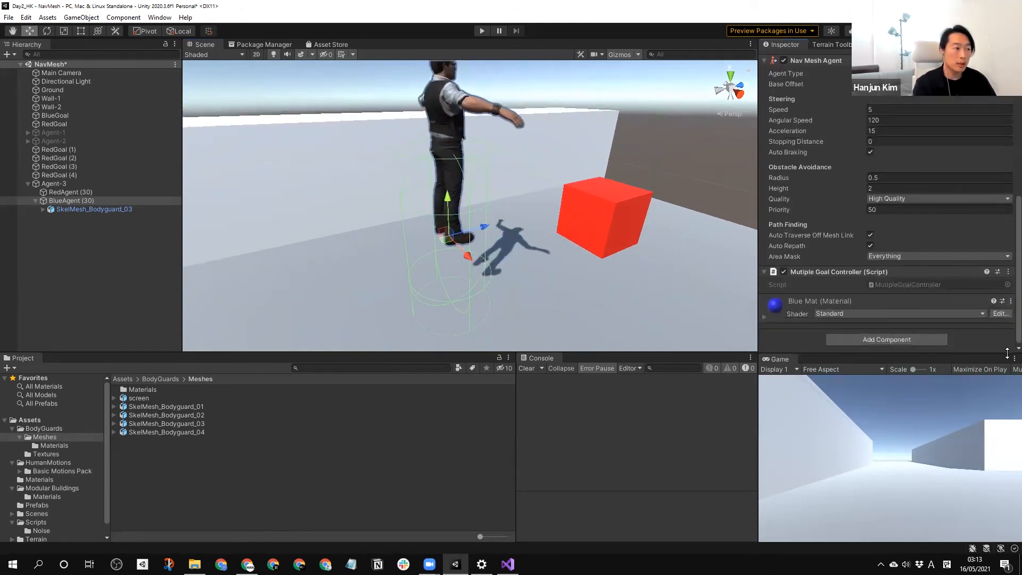
pyautogui.scroll(5, 1006, 325)
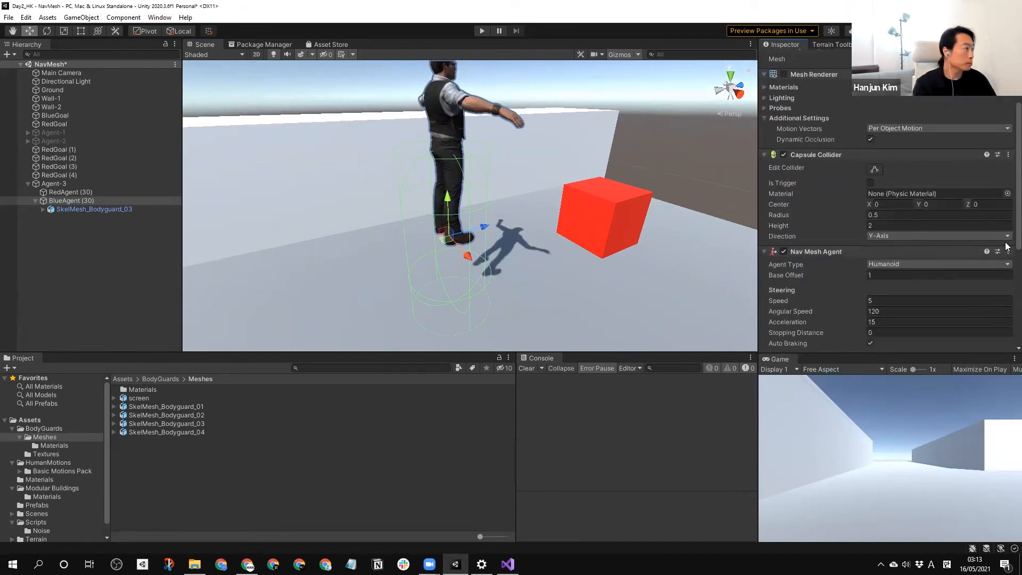
pyautogui.scroll(1, 905, 213)
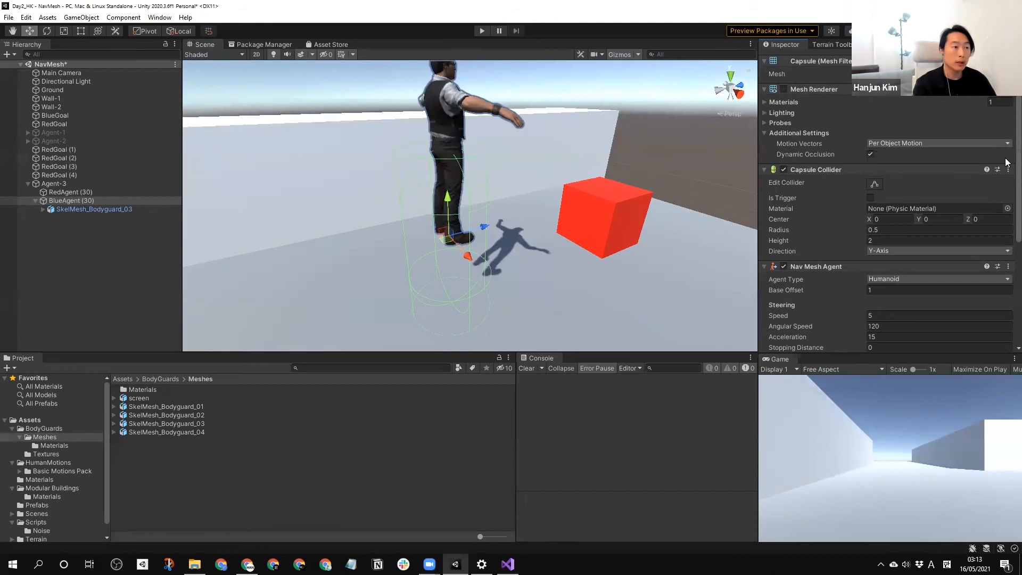
pyautogui.scroll(1, 1007, 155)
pyautogui.scroll(-5, 1007, 160)
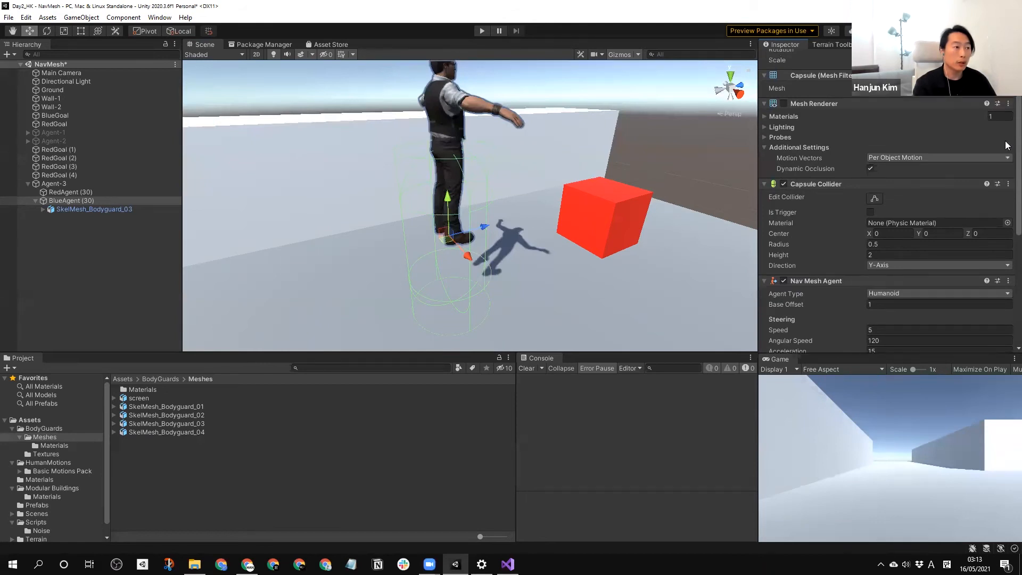
pyautogui.scroll(-1, 1007, 197)
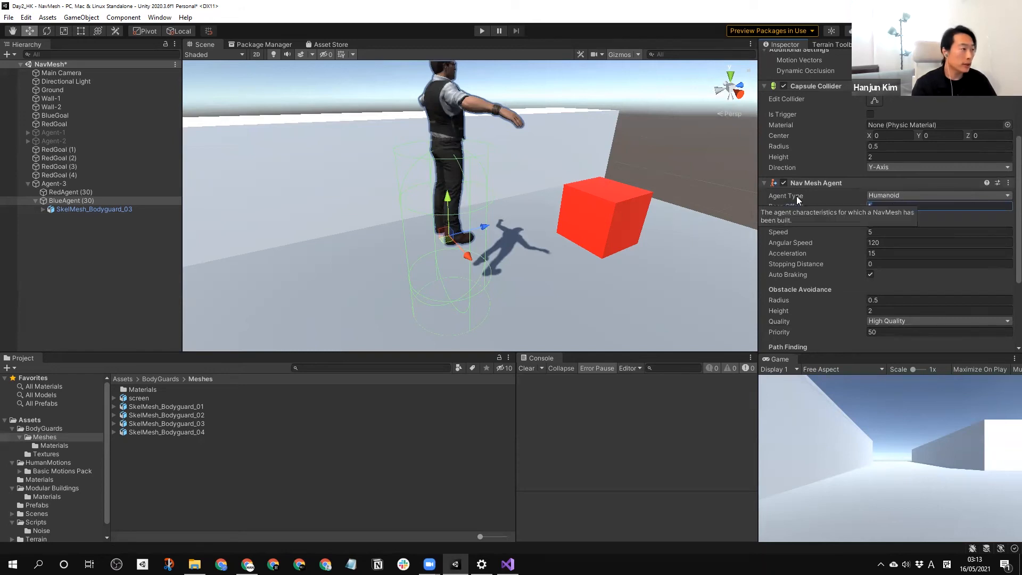
pyautogui.moveTo(532, 144); pyautogui.dragTo(573, 119, button='middle')
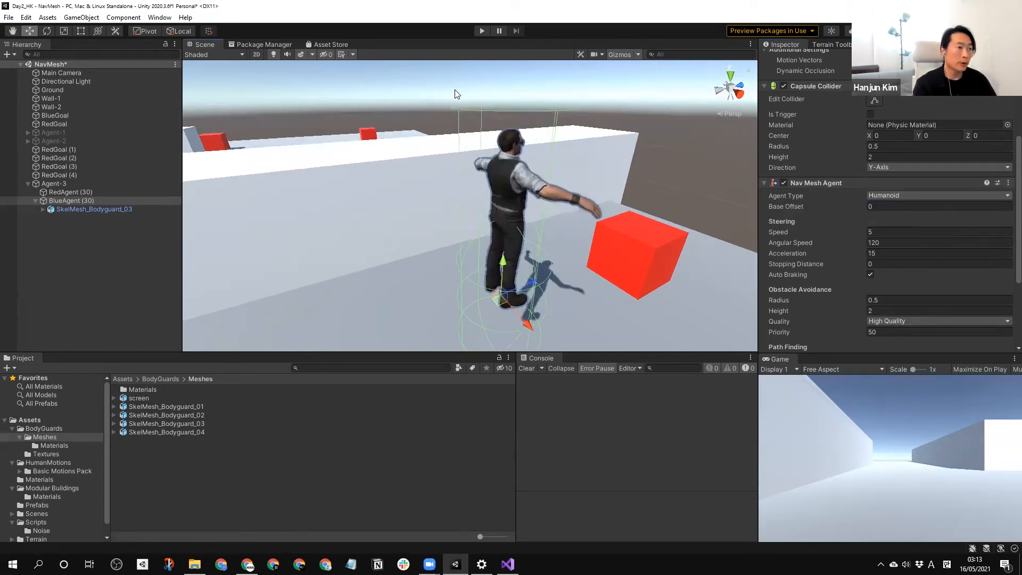
pyautogui.moveTo(490, 178); pyautogui.dragTo(512, 174, button='middle')
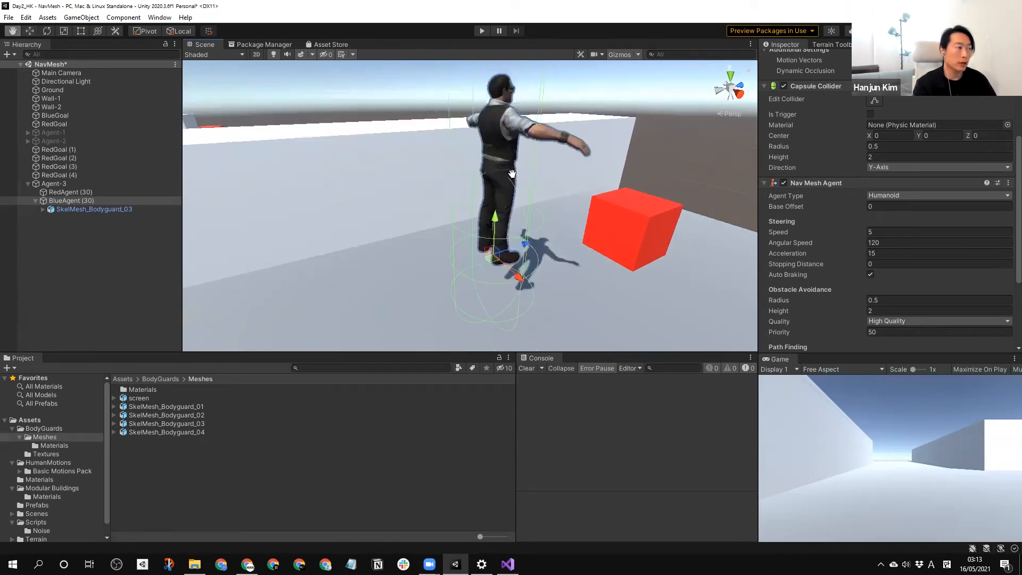
pyautogui.press('f')
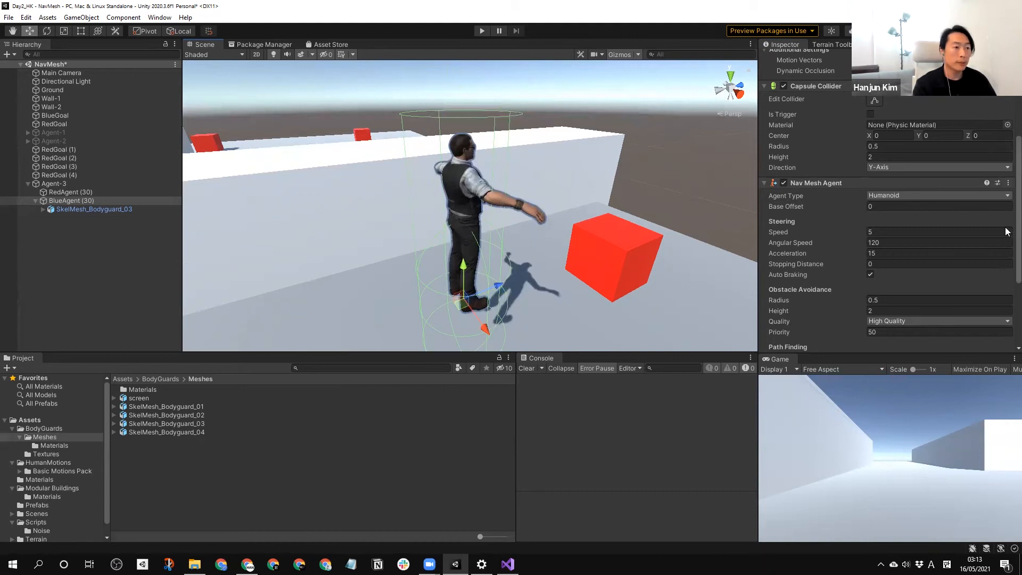
# - Set the Y center of BlueAgent (30)'s Capsule Collider to 1 and compare the collider with the bodyguard's body
pyautogui.scroll(5, 1008, 232)
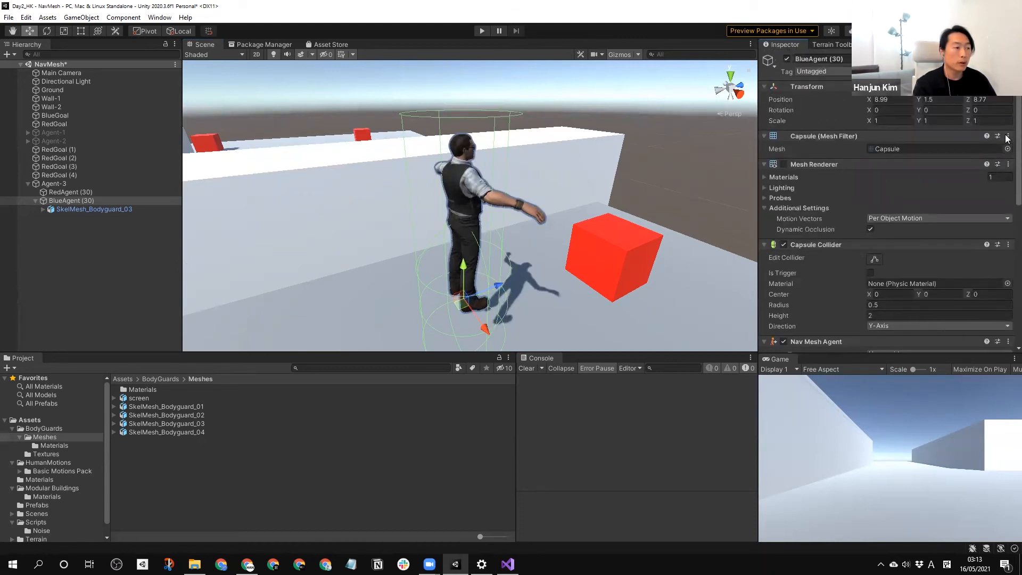
pyautogui.scroll(-3, 1008, 160)
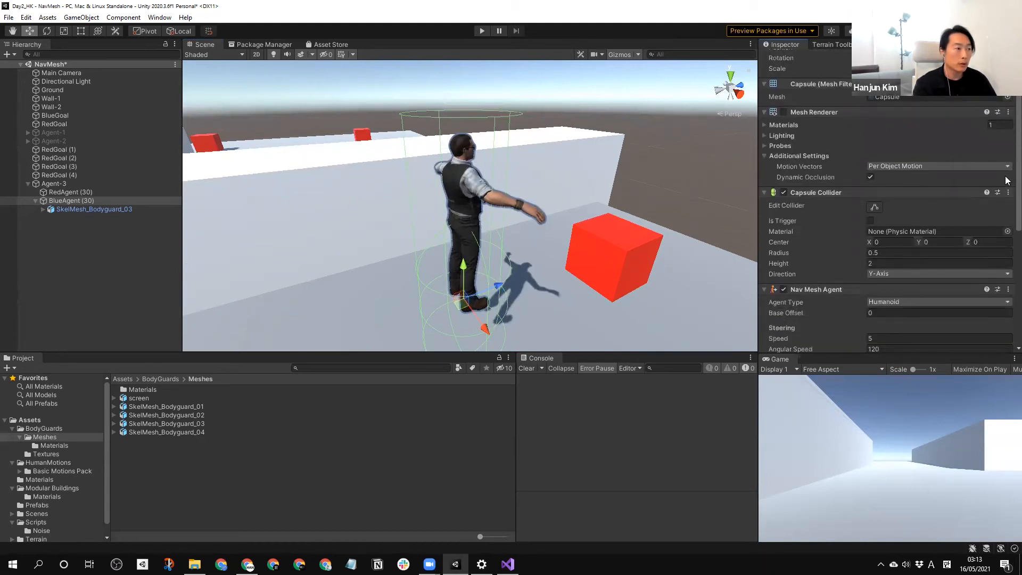
pyautogui.scroll(-4, 1008, 181)
pyautogui.scroll(3, 462, 174)
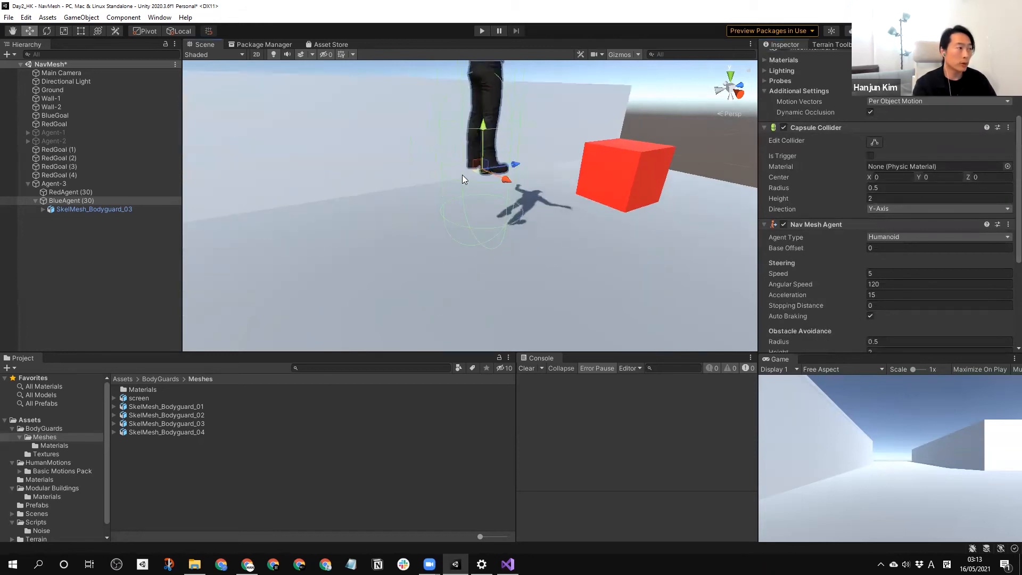
pyautogui.scroll(-3, 463, 175)
pyautogui.click(937, 177)
pyautogui.write('1.')
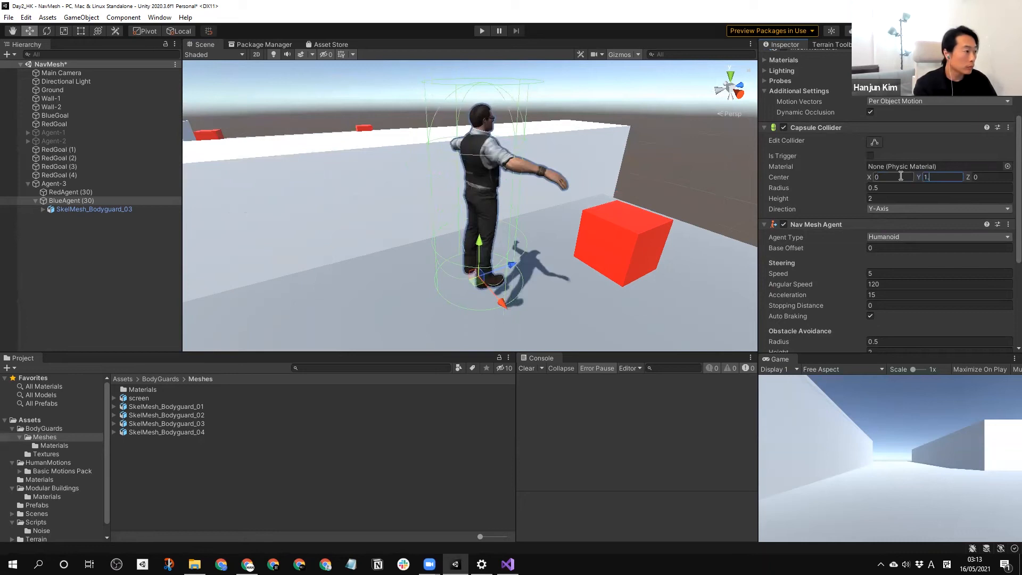
pyautogui.moveTo(606, 192); pyautogui.dragTo(608, 175, button='right')
pyautogui.moveTo(608, 176)
pyautogui.mouseDown(button='middle')
pyautogui.moveTo(614, 137)
pyautogui.moveTo(610, 171)
pyautogui.mouseUp(button='middle')
pyautogui.keyDown('alt'); pyautogui.moveTo(610, 172); pyautogui.dragTo(540, 138); pyautogui.keyUp('alt')
pyautogui.moveTo(540, 138); pyautogui.dragTo(510, 174, button='right')
pyautogui.moveTo(510, 174); pyautogui.dragTo(518, 176, button='middle')
pyautogui.moveTo(593, 164); pyautogui.dragTo(575, 176, button='middle')
pyautogui.moveTo(452, 202); pyautogui.dragTo(465, 193, button='middle')
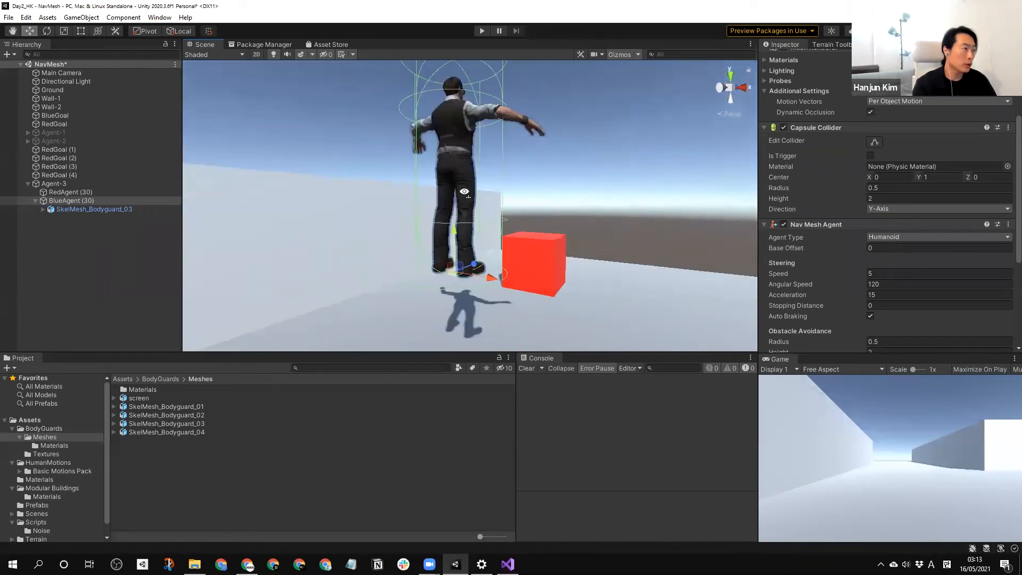
pyautogui.moveTo(636, 208); pyautogui.dragTo(610, 218, button='right')
pyautogui.moveTo(518, 204); pyautogui.dragTo(516, 215, button='middle')
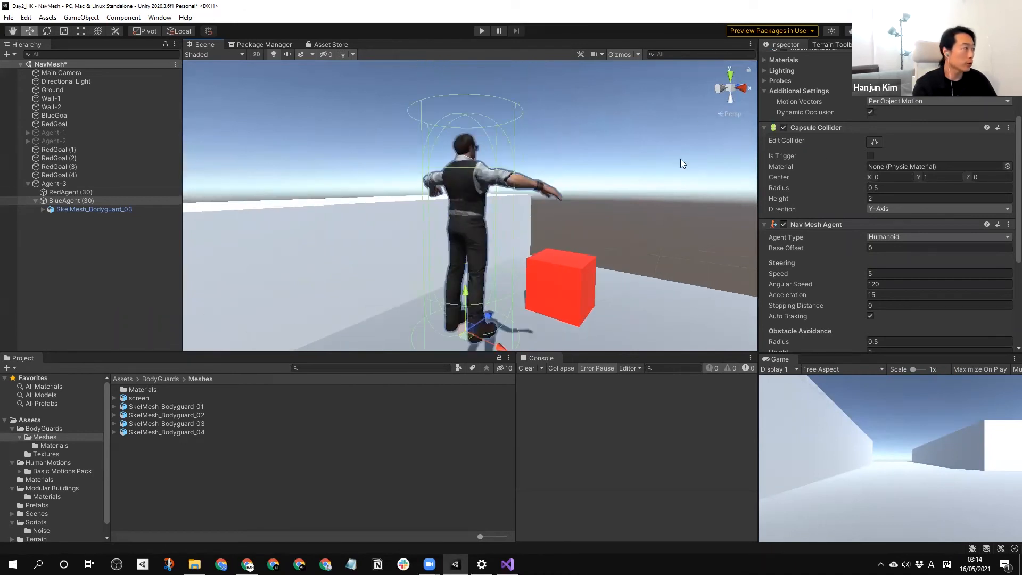
# - Set the Y position of BlueAgent (30) to 0.5 and check how the bodyguard stands on the ground
pyautogui.scroll(5, 974, 171)
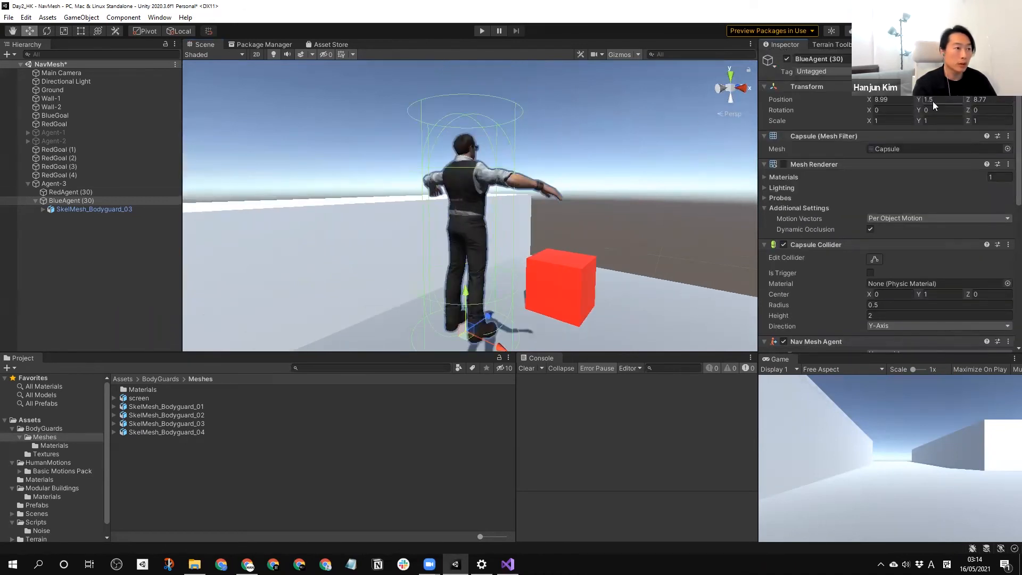
pyautogui.write('0.5')
pyautogui.moveTo(619, 213); pyautogui.dragTo(415, 224, button='middle')
pyautogui.keyDown('alt'); pyautogui.moveTo(414, 225); pyautogui.dragTo(368, 266); pyautogui.keyUp('alt')
pyautogui.moveTo(692, 175); pyautogui.dragTo(625, 201, button='middle')
pyautogui.scroll(-3, 625, 201)
pyautogui.keyDown('alt'); pyautogui.moveTo(625, 201); pyautogui.dragTo(540, 236); pyautogui.keyUp('alt')
pyautogui.moveTo(540, 236); pyautogui.dragTo(486, 261, button='middle')
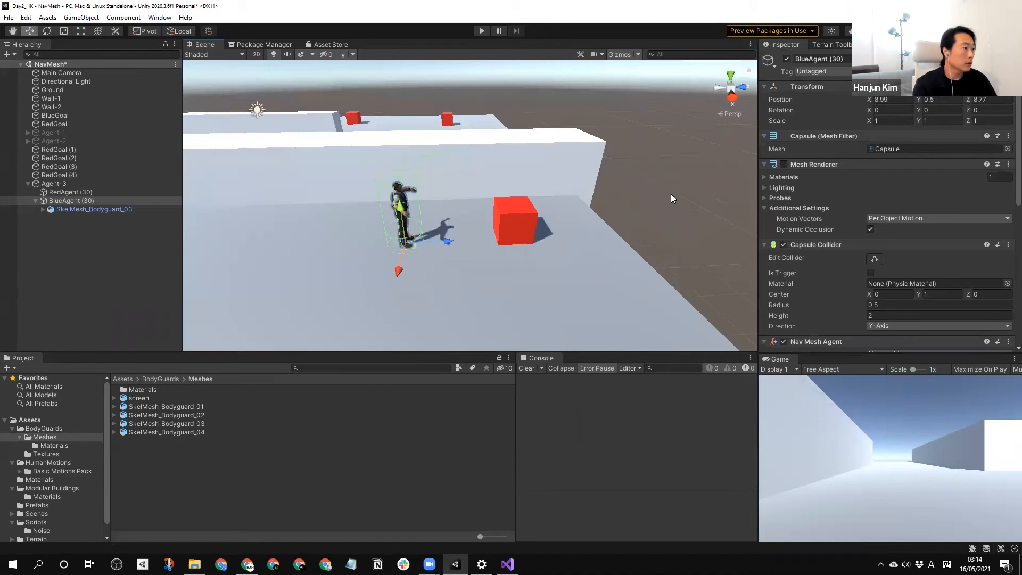
pyautogui.click(671, 195)
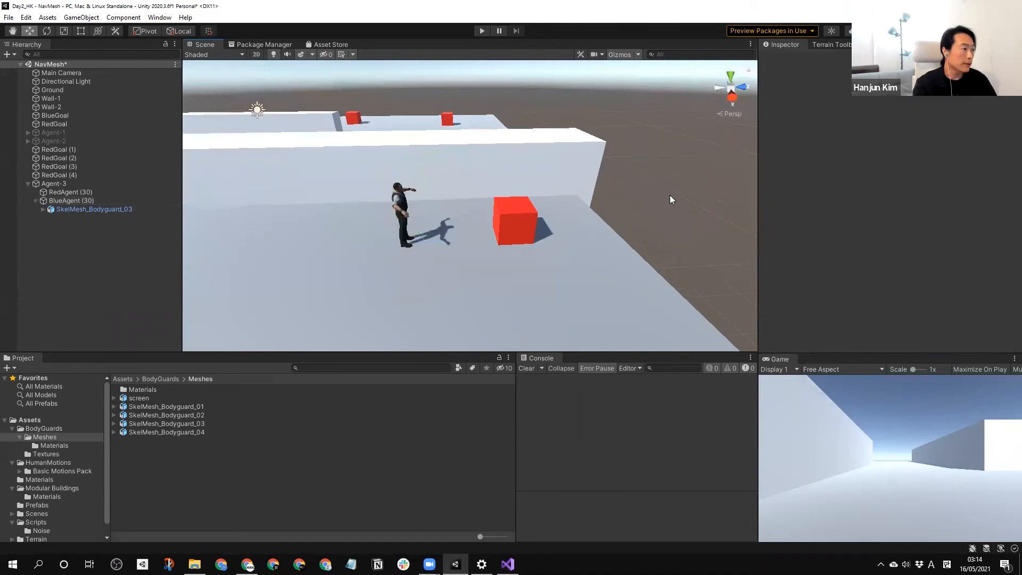
# - Run the NavMesh scene to watch how the bodyguard moves around the ground, and stop playback
pyautogui.click(479, 32)
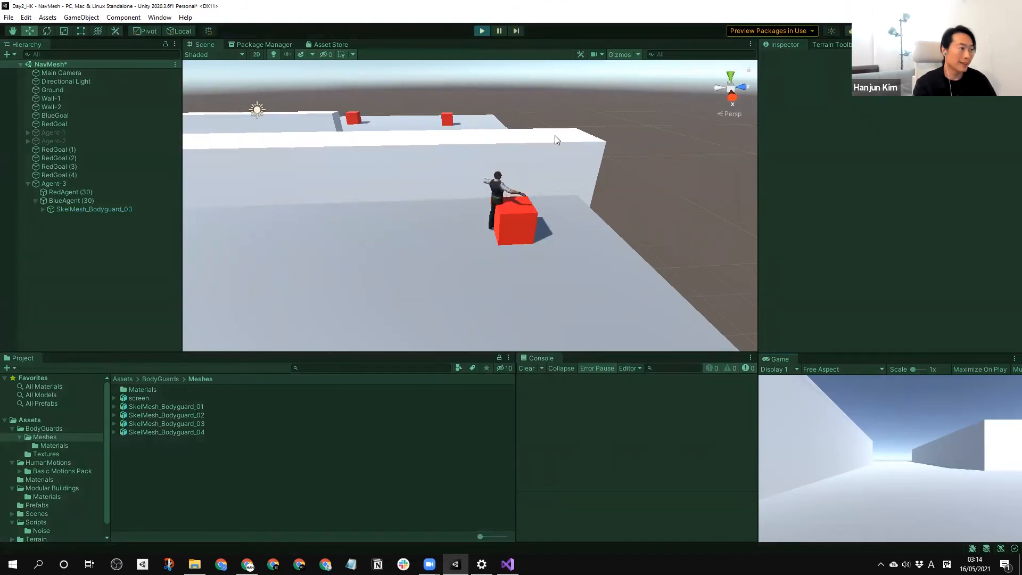
pyautogui.moveTo(360, 228); pyautogui.dragTo(463, 179, button='middle')
pyautogui.click(481, 32)
pyautogui.click(77, 268)
# - Assign the BasicMotions@Walk animation controller from the Basic Motions Pack to the Animator of SkelMesh_Bodyguard_03
pyautogui.click(79, 210)
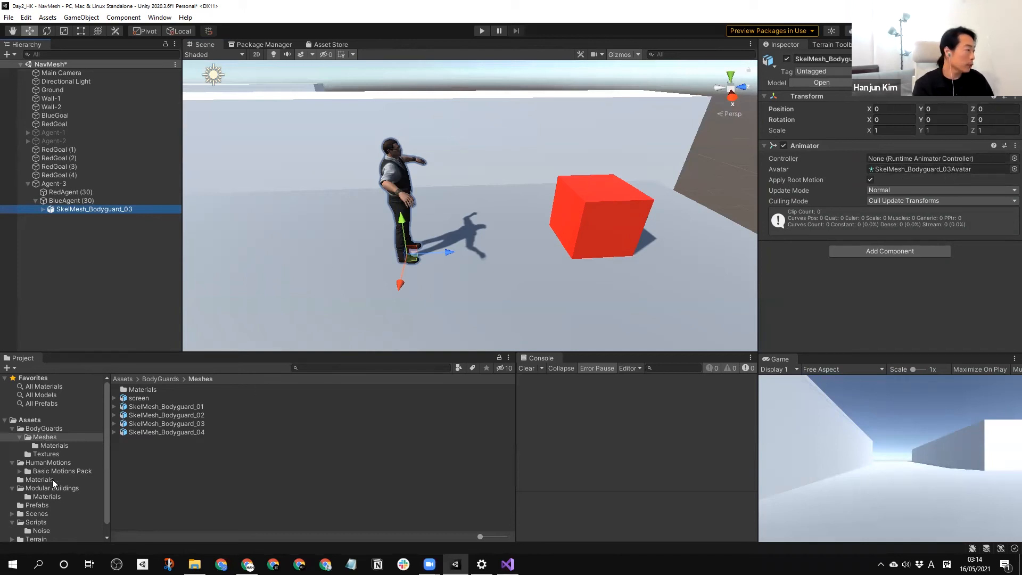
pyautogui.click(54, 464)
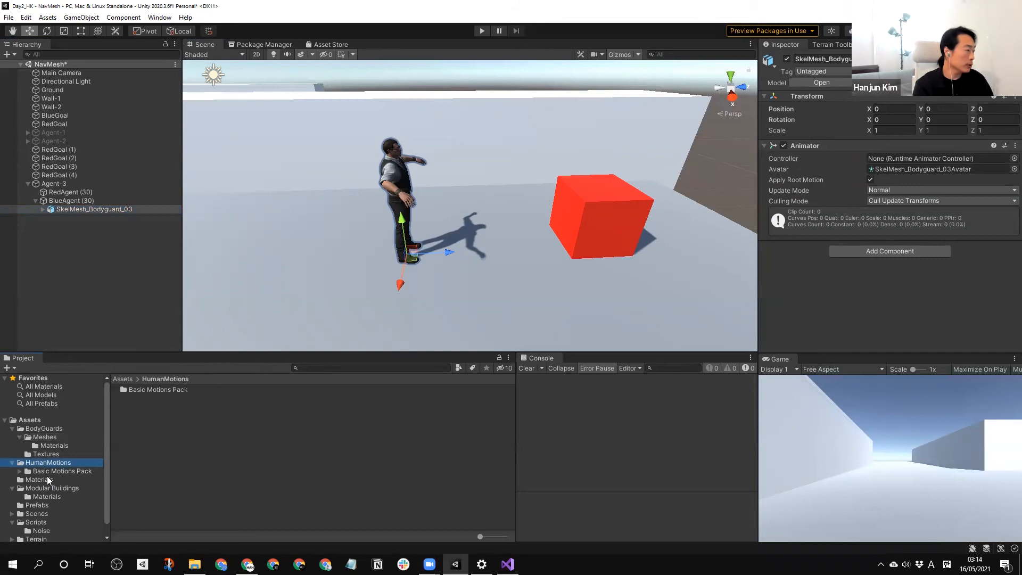
pyautogui.click(67, 471)
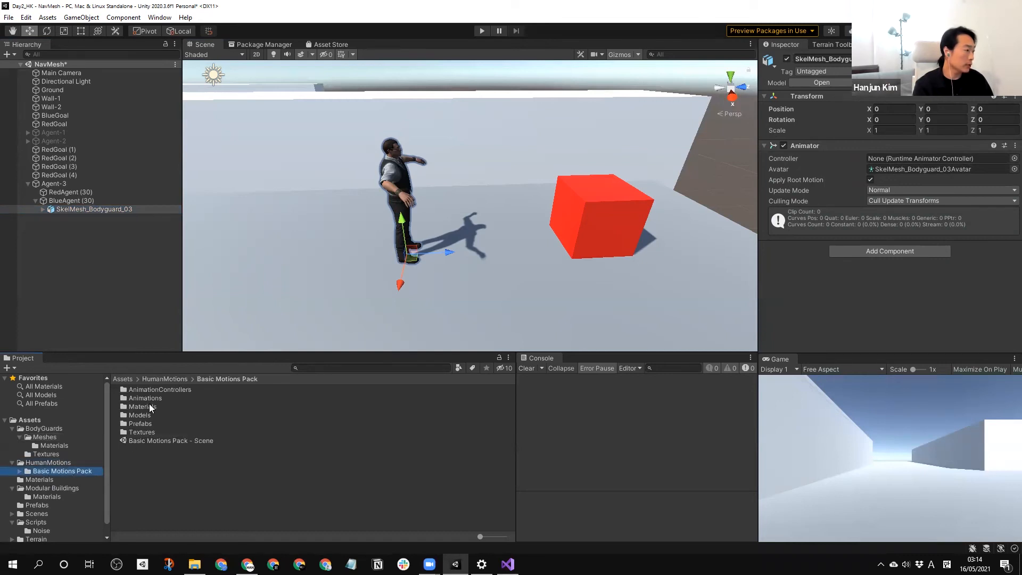
pyautogui.click(20, 471)
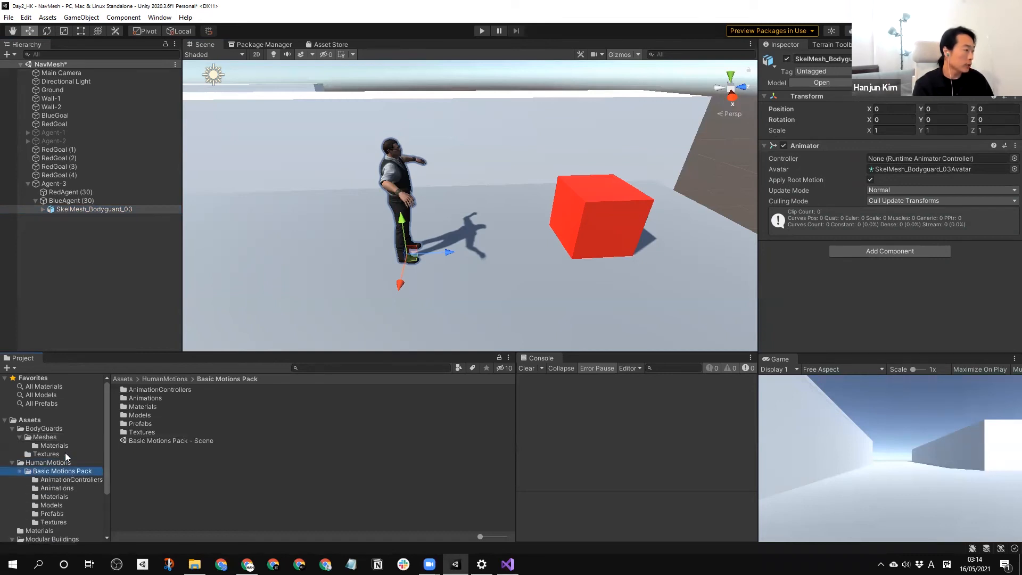
pyautogui.click(71, 479)
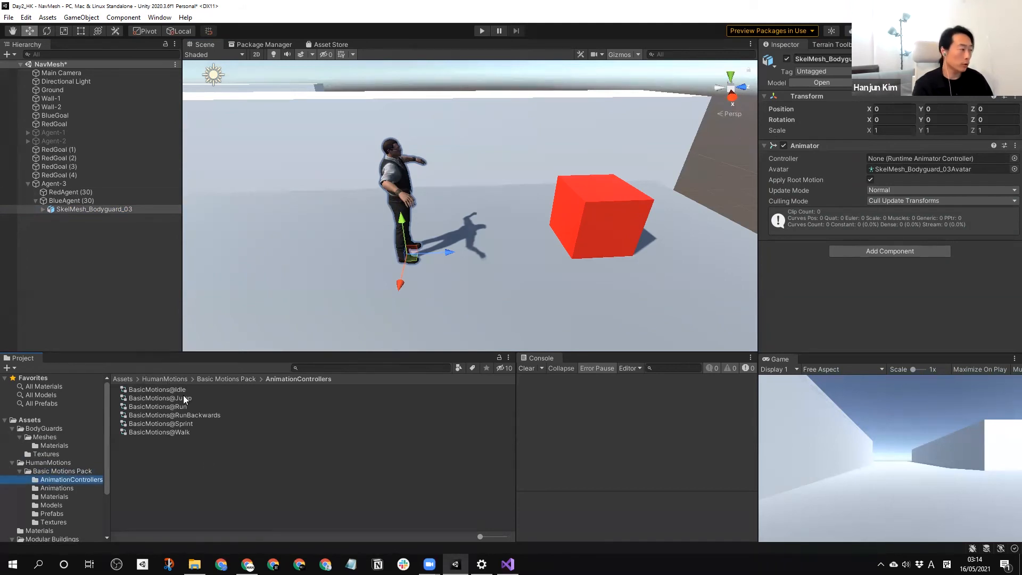
pyautogui.click(167, 424)
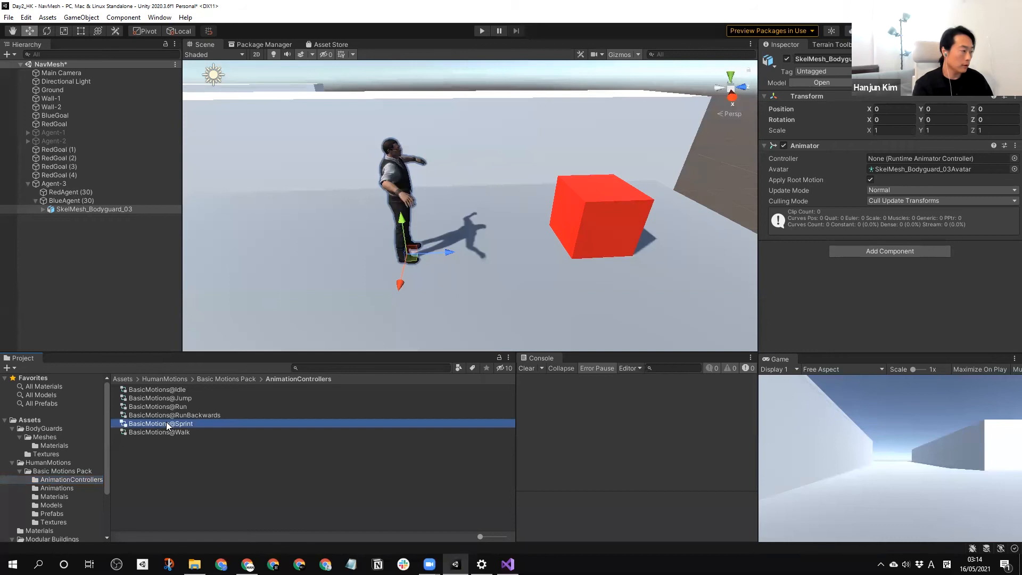
pyautogui.click(86, 209)
pyautogui.moveTo(152, 433); pyautogui.dragTo(901, 162)
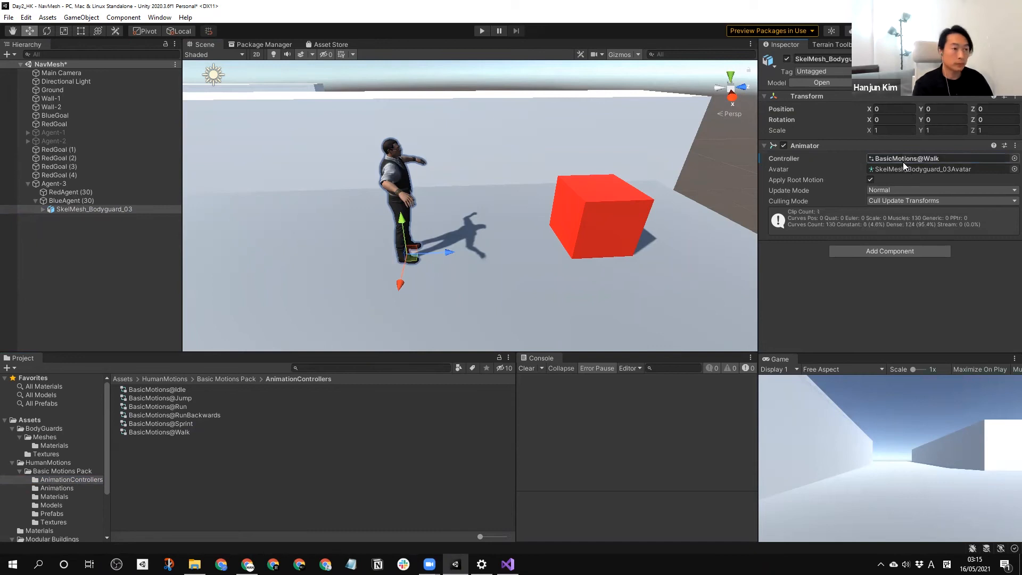
pyautogui.click(130, 242)
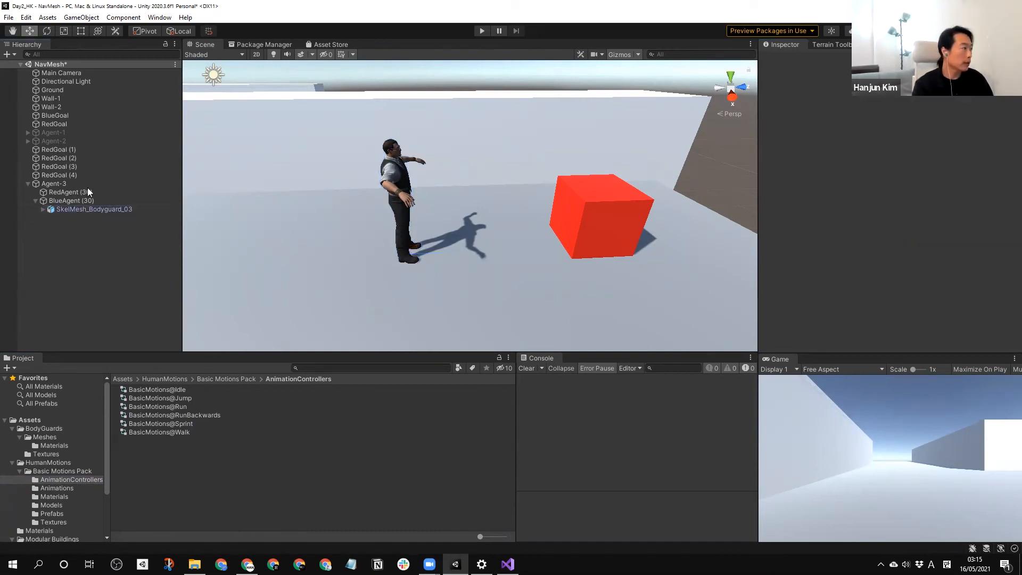
# - Set the Nav Mesh Agent speed of BlueAgent (30) to 1.8
pyautogui.click(65, 200)
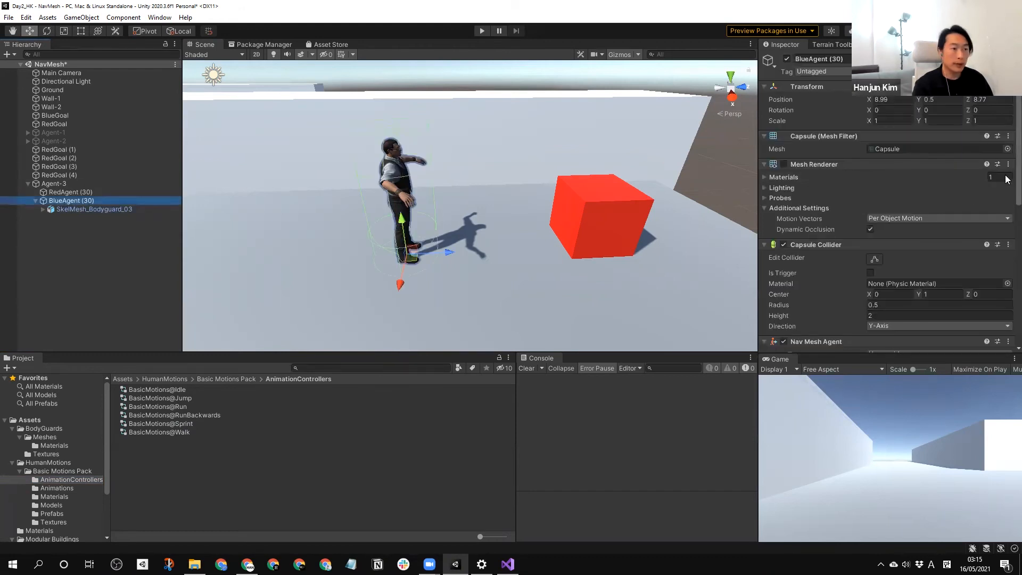
pyautogui.scroll(-8, 1008, 179)
pyautogui.click(881, 166)
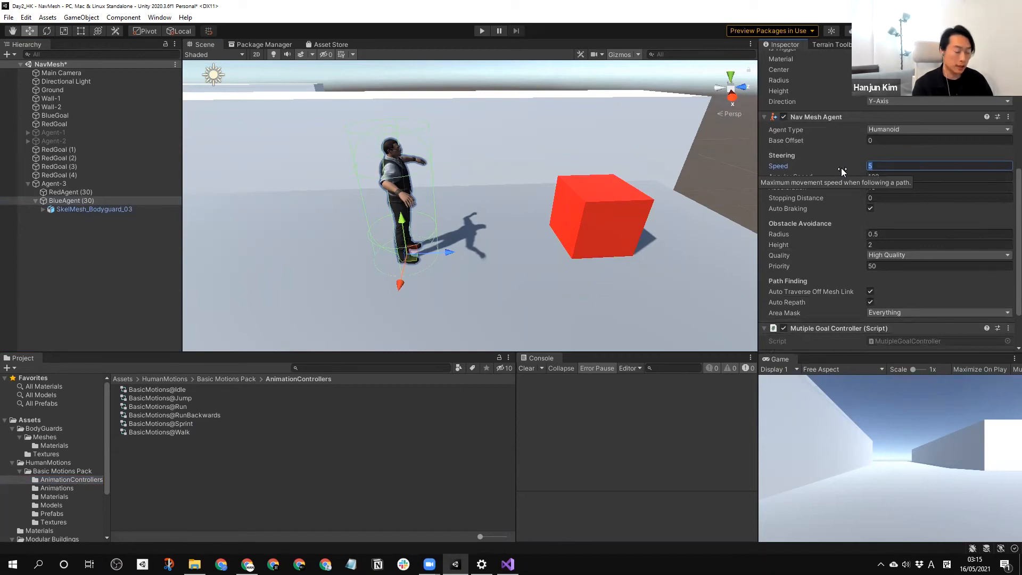
pyautogui.write('1.8')
pyautogui.click(739, 175)
pyautogui.moveTo(739, 174); pyautogui.dragTo(521, 78, button='right')
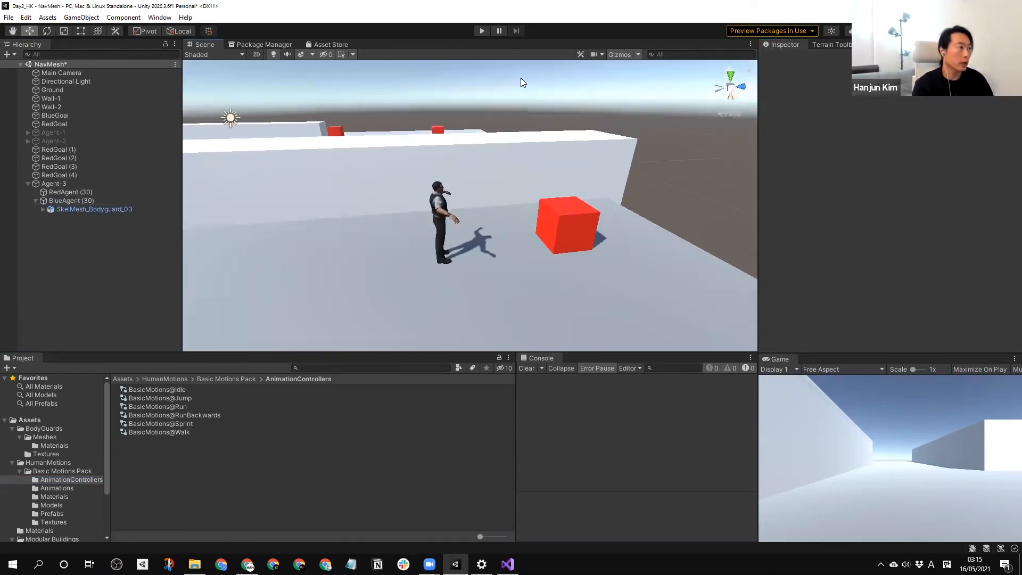
# - Run the NavMesh scene to compare the bodyguard's walk animation with its movement speed around the walls, and stop playback
pyautogui.click(482, 31)
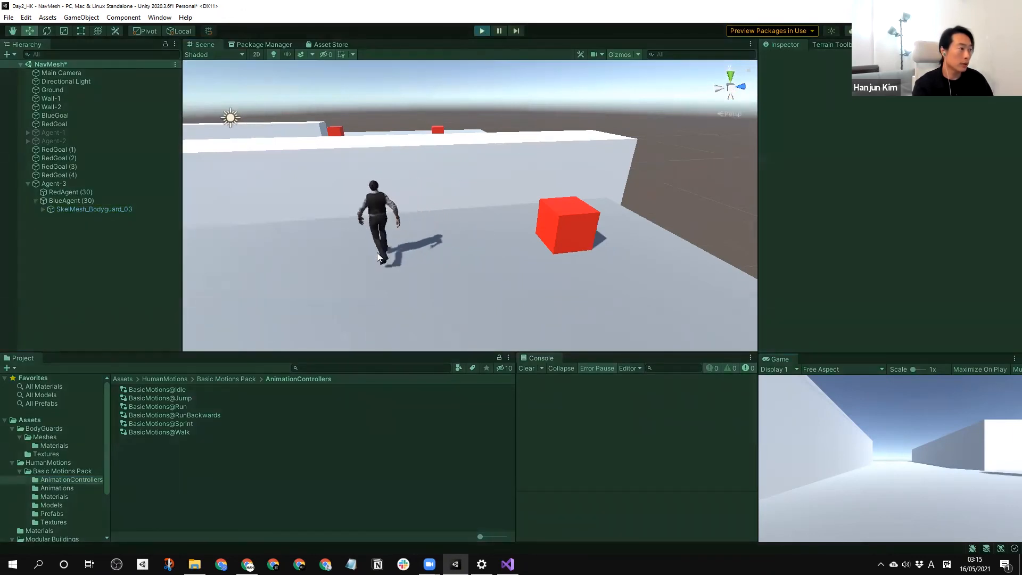
pyautogui.moveTo(377, 252); pyautogui.dragTo(447, 229, button='right')
pyautogui.moveTo(447, 229); pyautogui.dragTo(488, 220, button='middle')
pyautogui.moveTo(411, 223); pyautogui.dragTo(428, 217, button='middle')
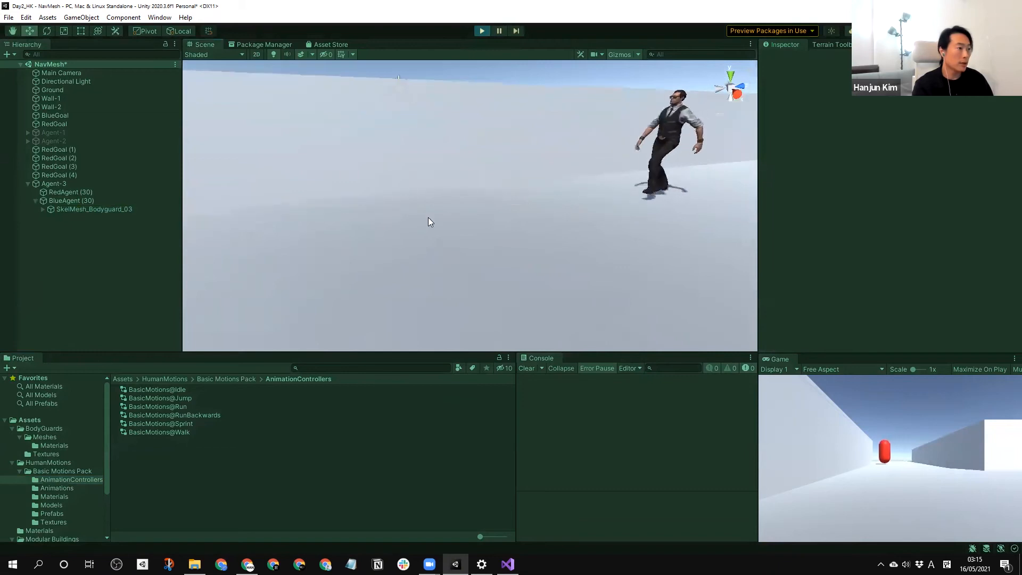
pyautogui.moveTo(581, 186)
pyautogui.mouseDown(button='middle')
pyautogui.moveTo(577, 171)
pyautogui.moveTo(574, 186)
pyautogui.mouseUp(button='middle')
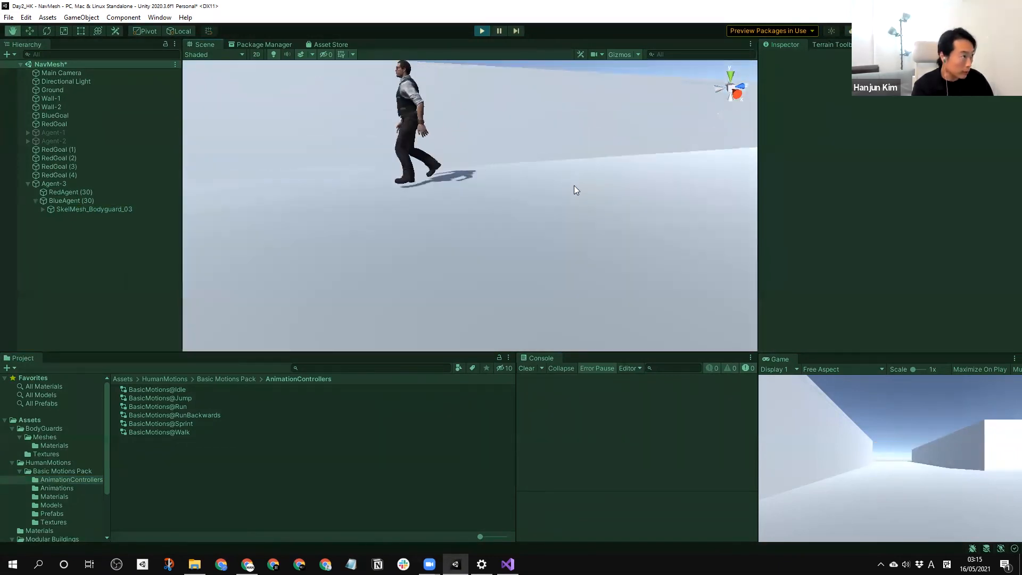
pyautogui.moveTo(315, 181); pyautogui.dragTo(402, 182, button='middle')
pyautogui.moveTo(455, 202); pyautogui.dragTo(452, 228, button='middle')
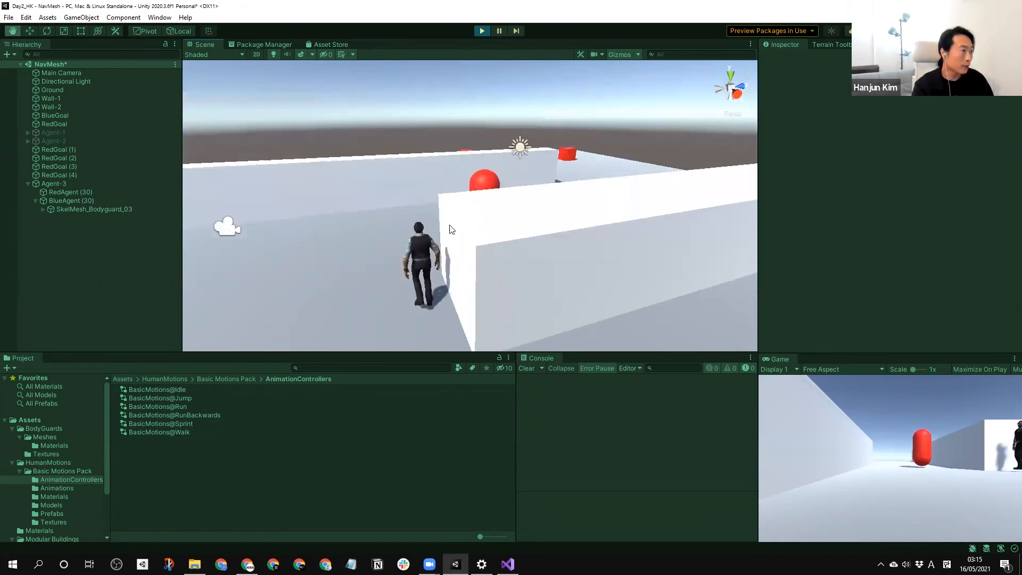
pyautogui.moveTo(452, 229); pyautogui.dragTo(441, 242, button='right')
pyautogui.moveTo(440, 242); pyautogui.dragTo(458, 234, button='middle')
pyautogui.moveTo(458, 235); pyautogui.dragTo(461, 218, button='right')
pyautogui.moveTo(461, 219); pyautogui.dragTo(472, 192, button='middle')
pyautogui.scroll(5, 486, 179)
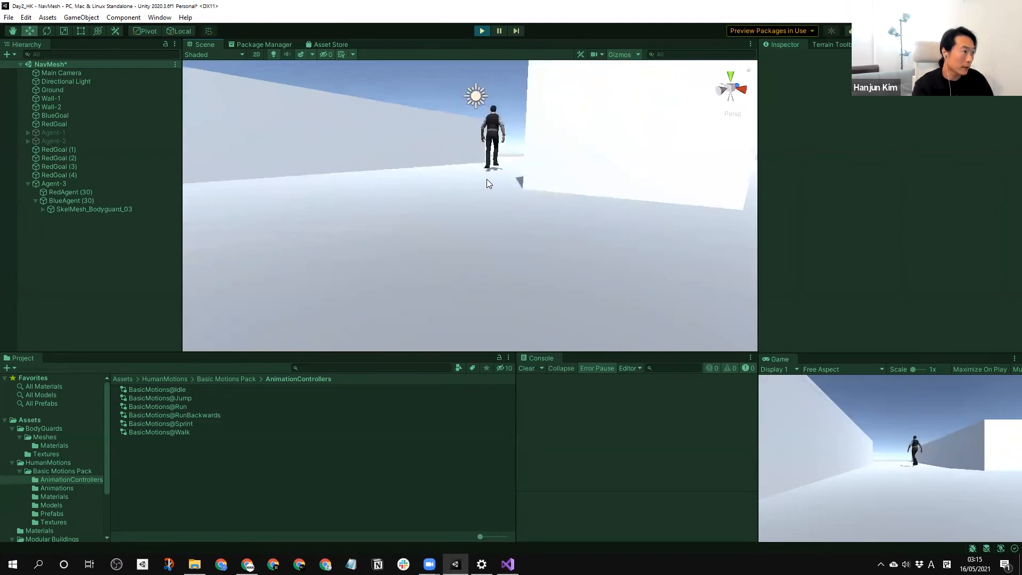
pyautogui.moveTo(516, 164); pyautogui.dragTo(518, 214, button='middle')
pyautogui.moveTo(517, 214); pyautogui.dragTo(480, 258, button='right')
pyautogui.moveTo(479, 259); pyautogui.dragTo(468, 268, button='middle')
pyautogui.moveTo(469, 269); pyautogui.dragTo(501, 271, button='right')
pyautogui.moveTo(500, 271); pyautogui.dragTo(494, 258, button='middle')
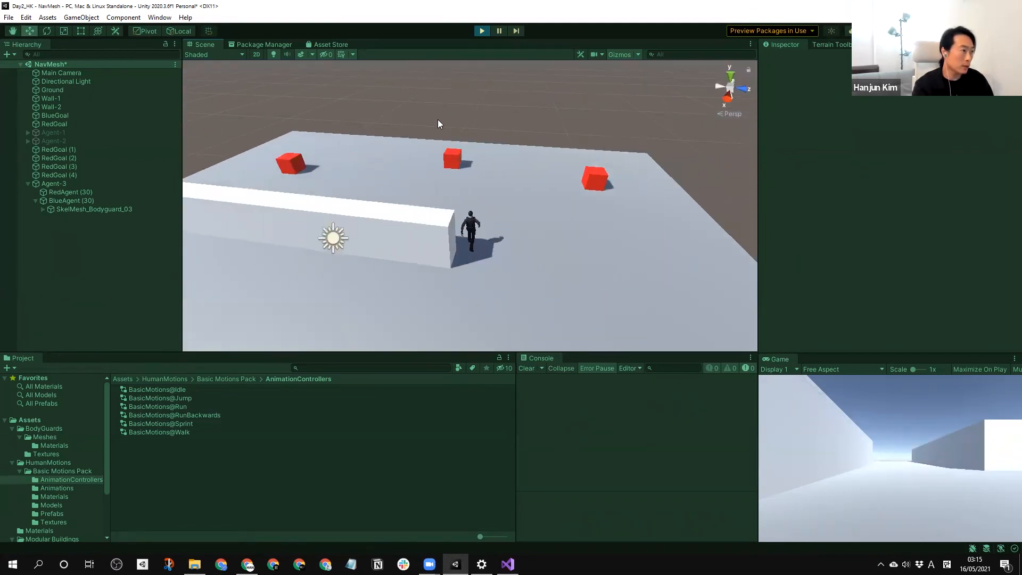
pyautogui.click(481, 31)
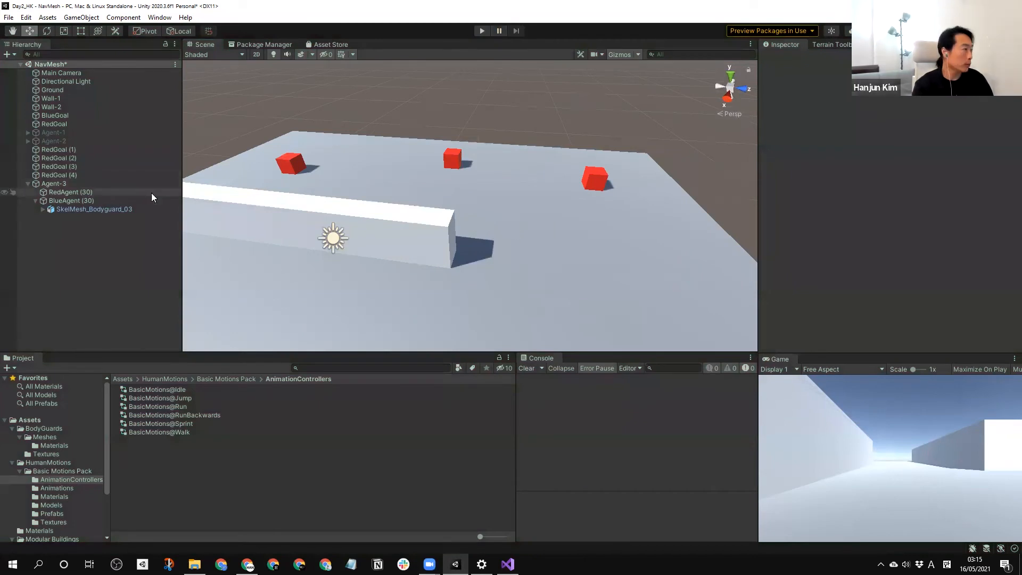
# - Set the Nav Mesh Agent speed of BlueAgent (30) to 3.5
pyautogui.click(80, 201)
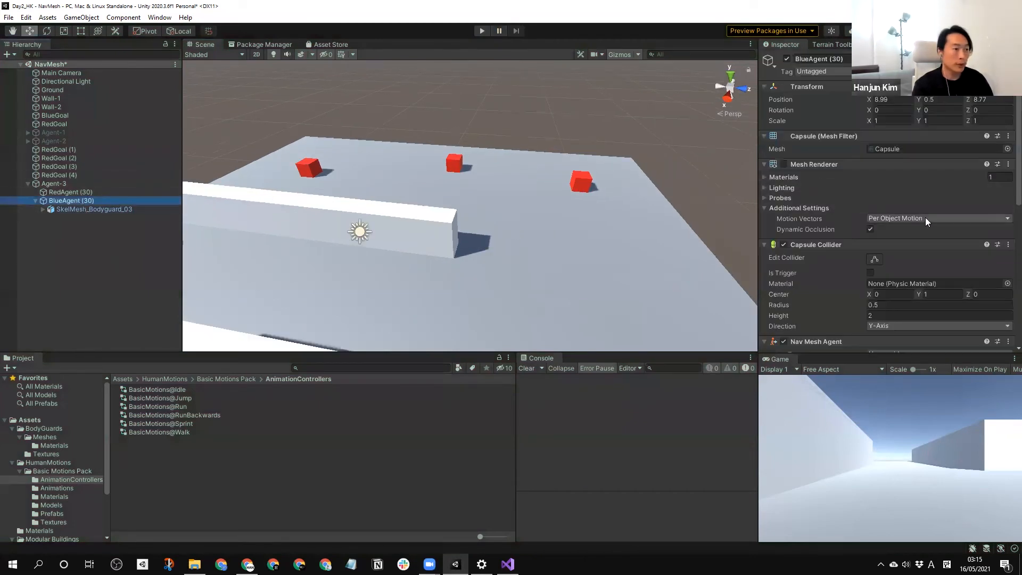
pyautogui.scroll(-6, 1006, 261)
pyautogui.click(872, 212)
pyautogui.write('3.5')
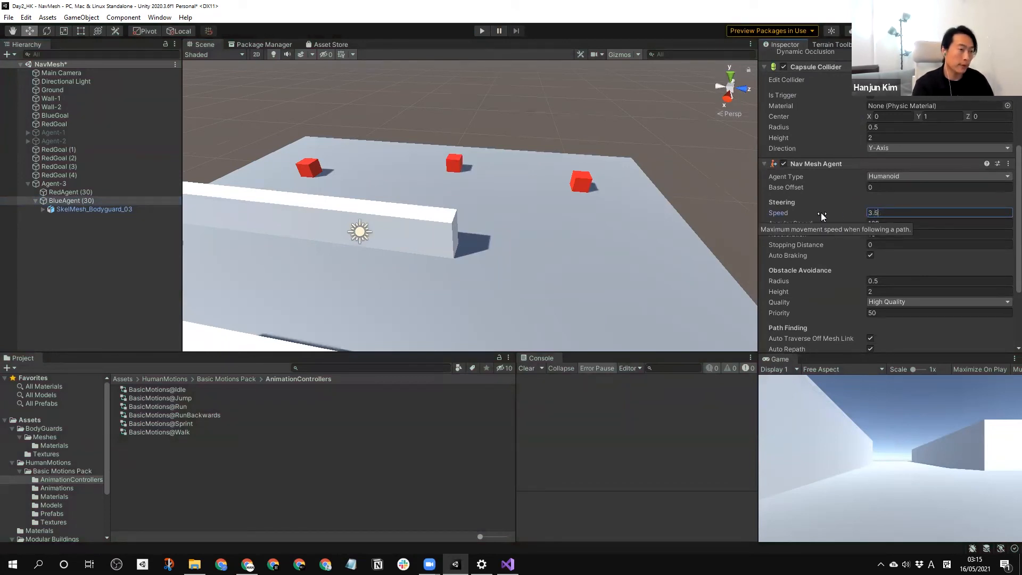
pyautogui.click(316, 437)
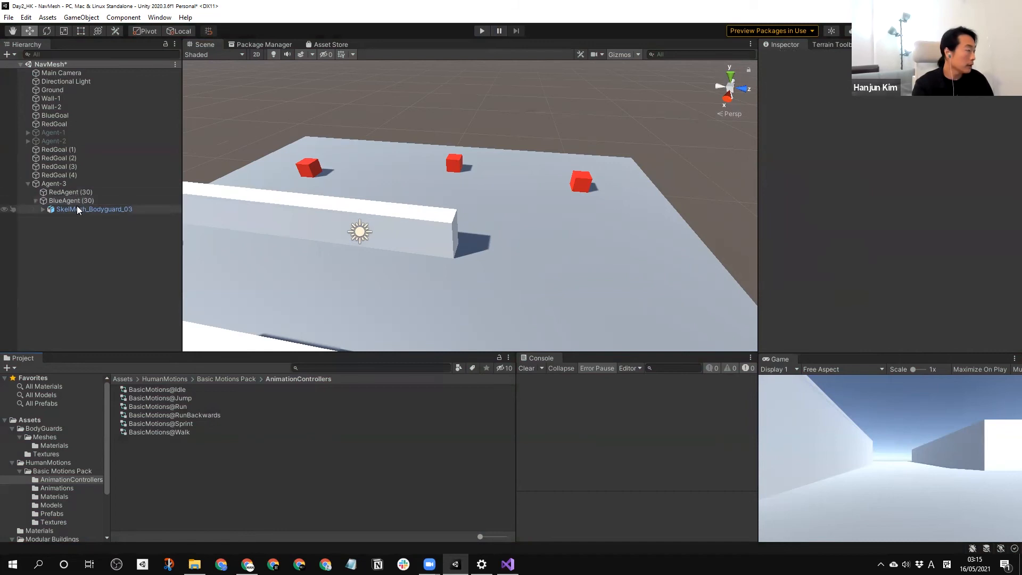
# - Assign the BasicMotions@Sprint controller to the Animator of SkelMesh_Bodyguard_03 and test the motion briefly in play mode
pyautogui.click(77, 209)
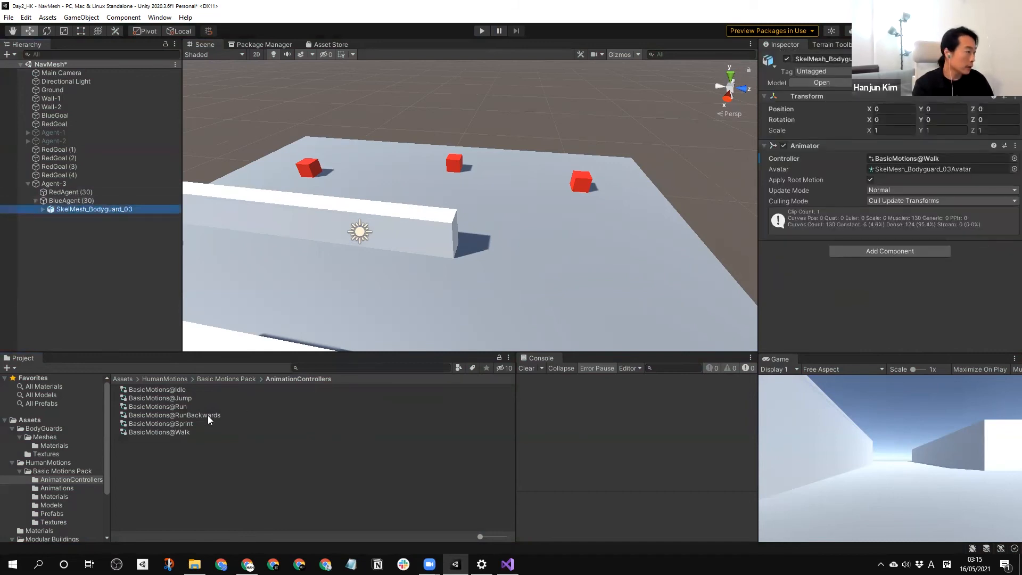
pyautogui.moveTo(187, 427); pyautogui.dragTo(953, 157)
pyautogui.keyDown('alt'); pyautogui.moveTo(432, 290); pyautogui.dragTo(552, 239); pyautogui.keyUp('alt')
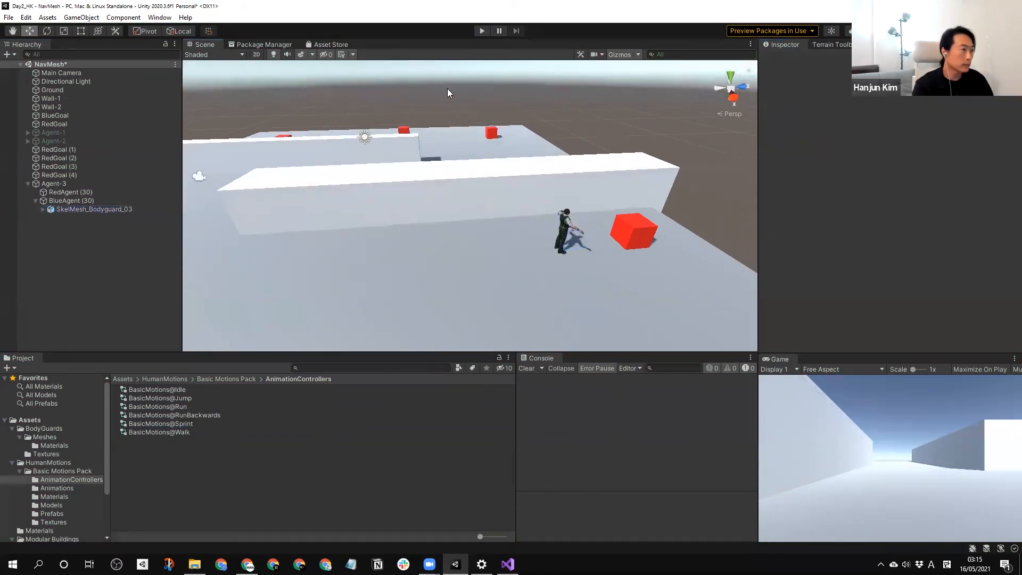
pyautogui.click(482, 31)
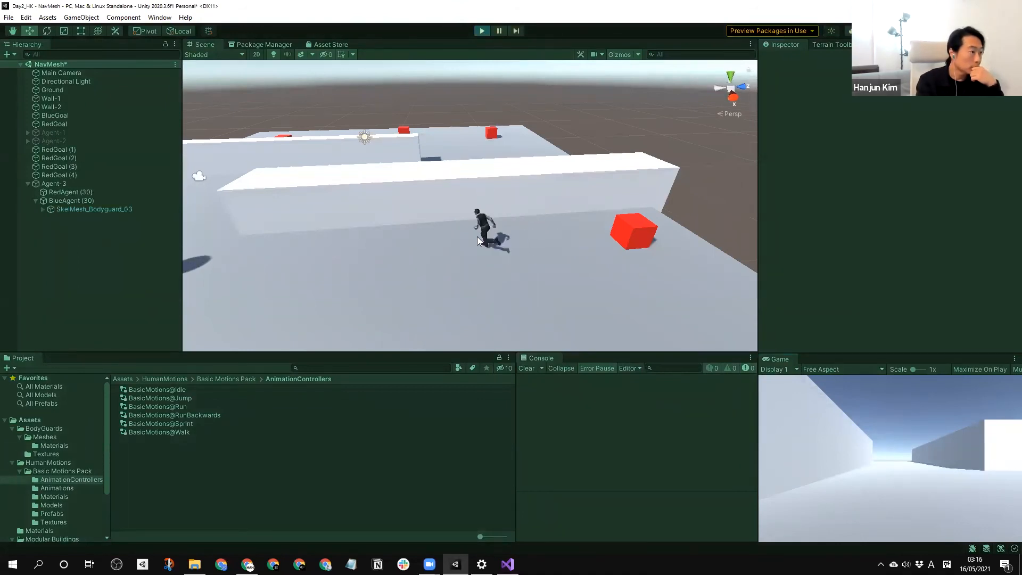
pyautogui.click(480, 31)
# - Set the Nav Mesh Agent speed of BlueAgent (30) to 4.2
pyautogui.click(72, 201)
pyautogui.scroll(-5, 955, 261)
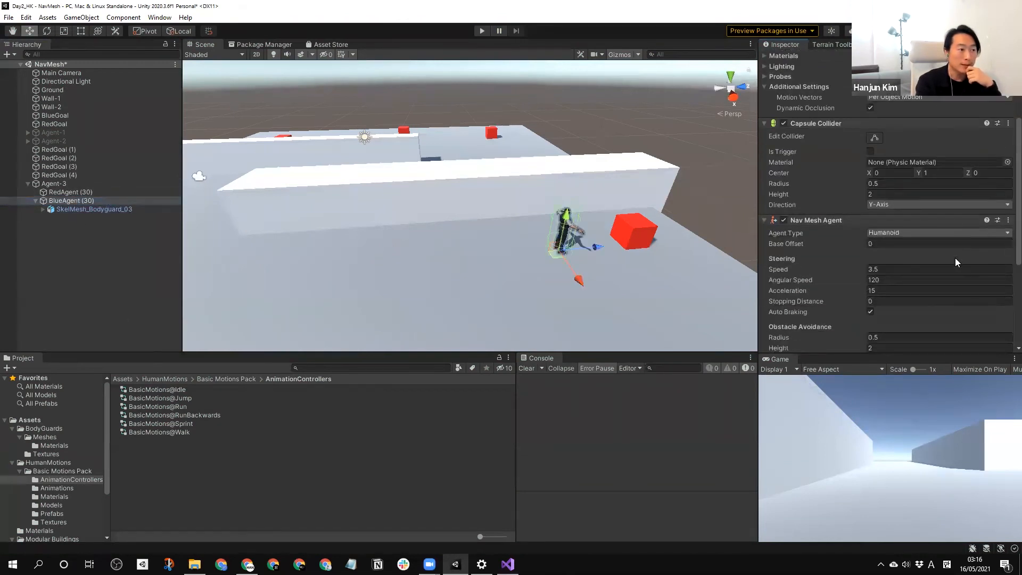
pyautogui.write('4.2')
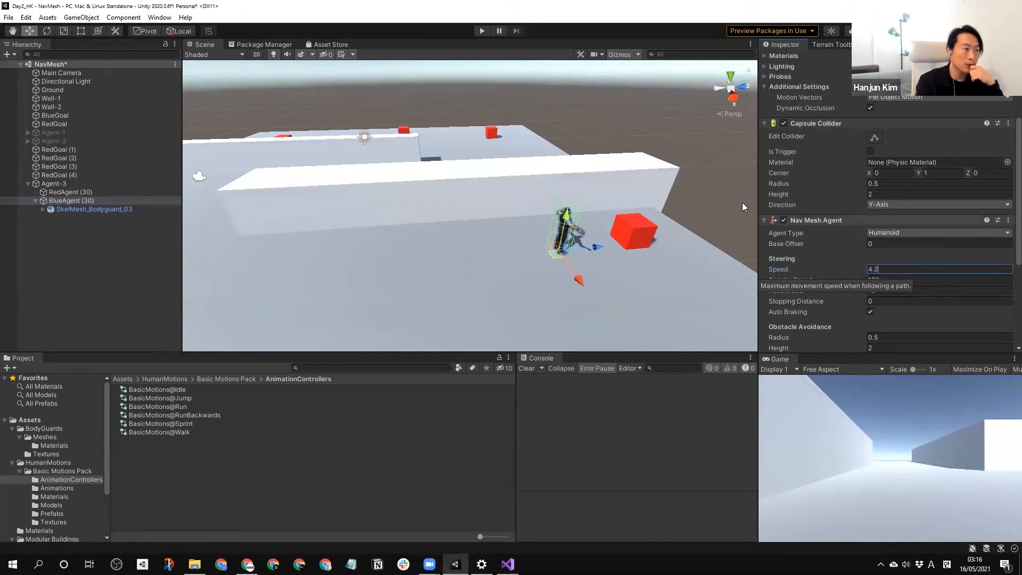
pyautogui.click(734, 207)
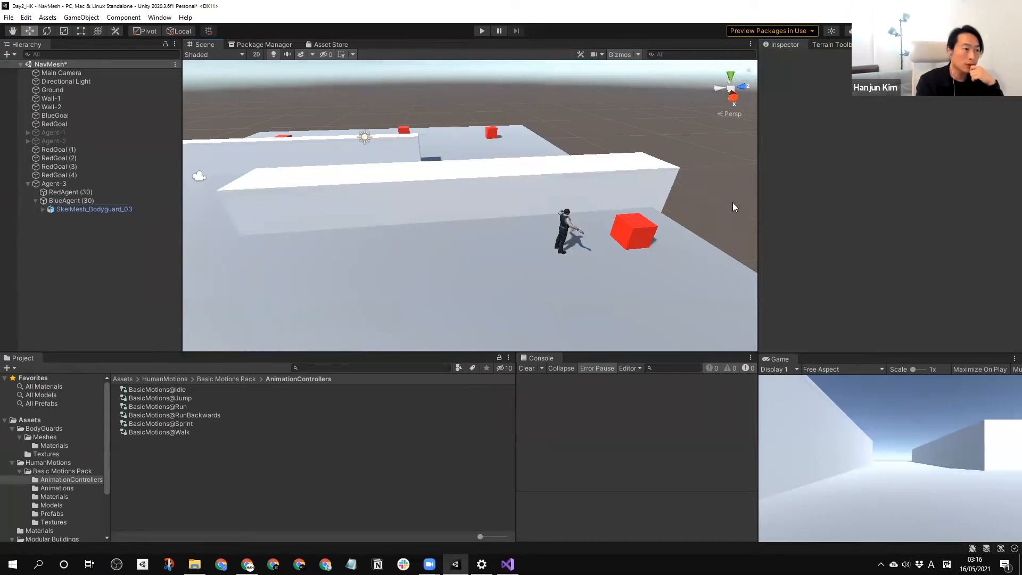
# - Run the scene to check the bodyguard's sprint animation against its movement speed, and stop playback
pyautogui.click(481, 30)
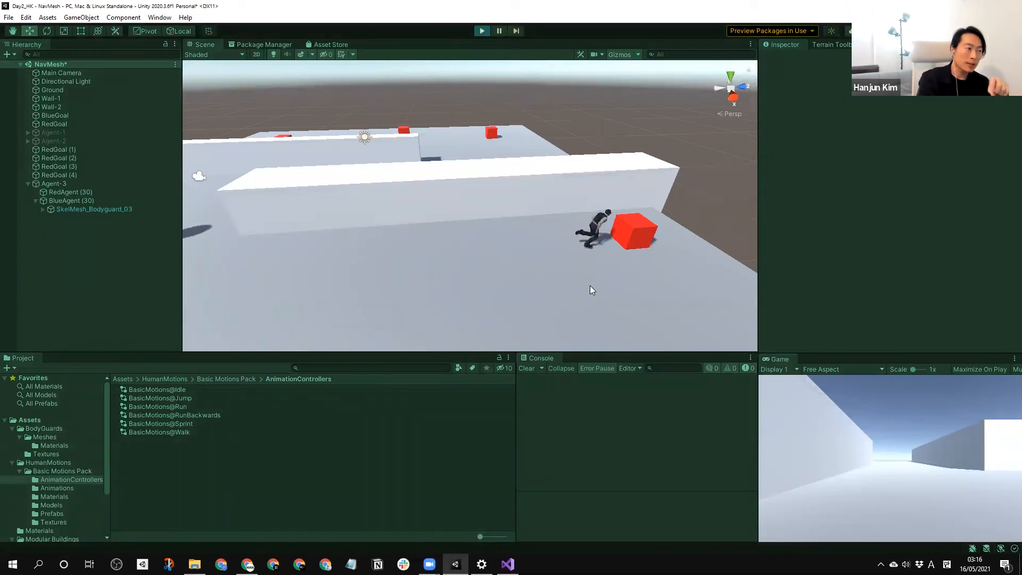
pyautogui.moveTo(429, 303); pyautogui.dragTo(536, 324, button='middle')
pyautogui.moveTo(504, 314); pyautogui.dragTo(463, 21, button='right')
pyautogui.click(481, 31)
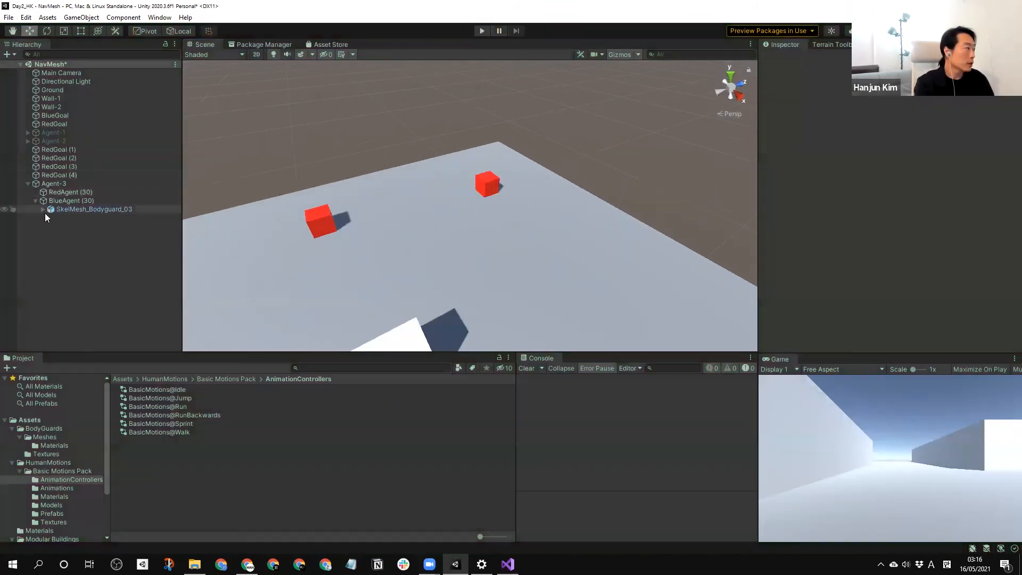
# - Delete RedAgent (30) from the Agent-3 group
pyautogui.click(64, 193)
pyautogui.press('Delete')
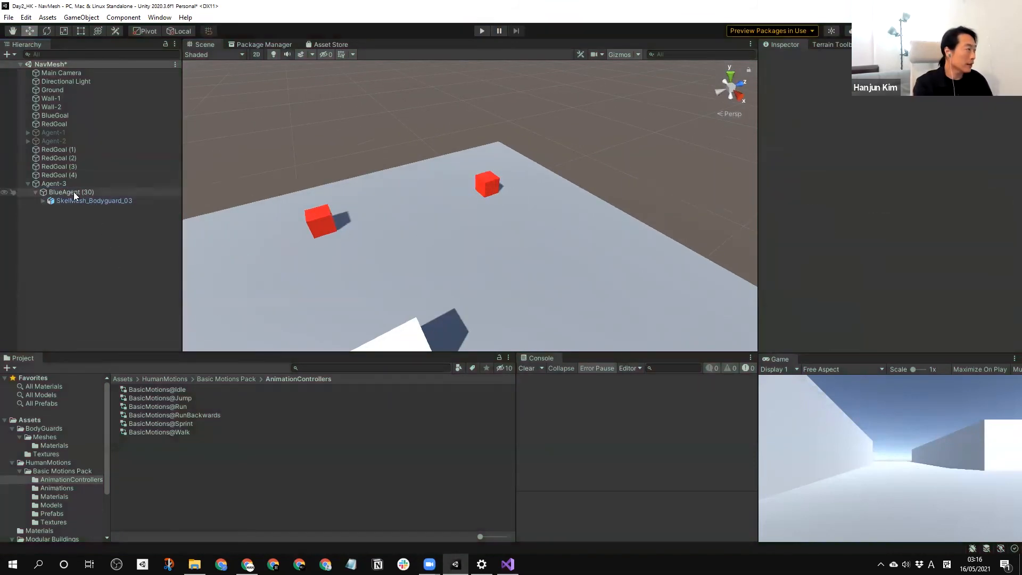
pyautogui.click(53, 184)
# - Duplicate BlueAgent (30) with its bodyguard character fifteen times inside the Agent-3 group
pyautogui.click(76, 192)
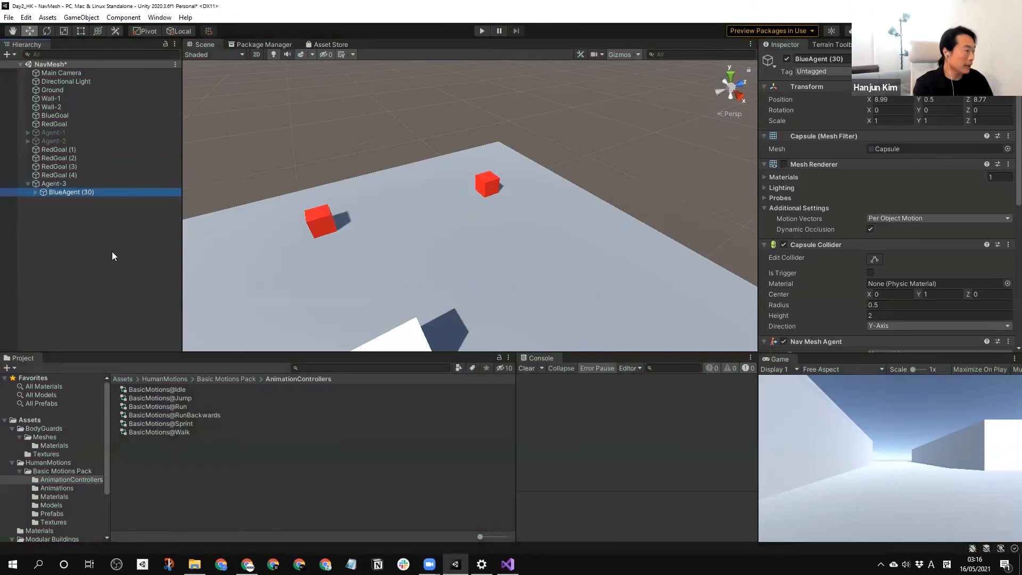
pyautogui.hotkey('ctrl', 'd')
pyautogui.hotkey('ctrl', 'd')
pyautogui.hotkey('ctrl', 'd')
pyautogui.hotkey('ctrl', 'd')
pyautogui.hotkey('ctrl', 'd')
pyautogui.hotkey('ctrl', 'd')
pyautogui.hotkey('ctrl', 'd')
pyautogui.hotkey('ctrl', 'd')
pyautogui.hotkey('ctrl', 'd')
pyautogui.hotkey('ctrl', 'd')
pyautogui.hotkey('ctrl', 'd')
pyautogui.hotkey('ctrl', 'd')
pyautogui.hotkey('ctrl', 'd')
pyautogui.hotkey('ctrl', 'd')
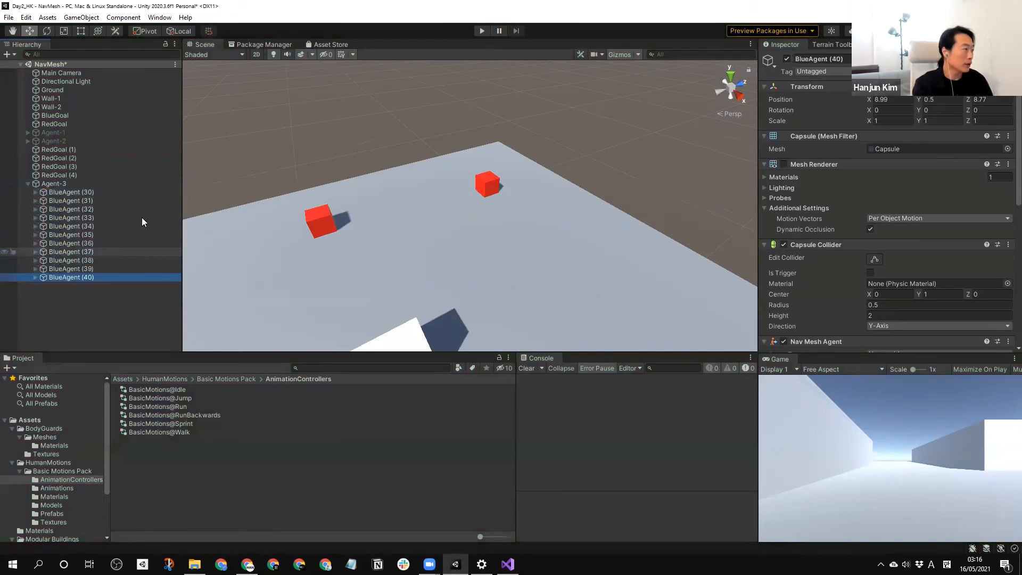
pyautogui.hotkey('ctrl', 'd')
# - Run the scene with the duplicated bodyguards to watch the crowd move between the goals and around the walls, and stop playback
pyautogui.scroll(-10, 373, 213)
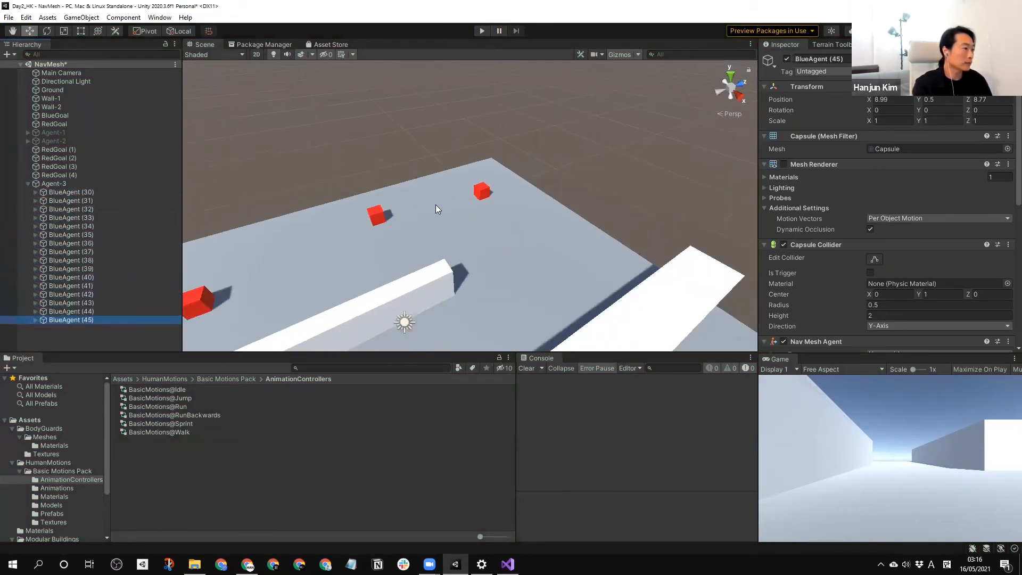
pyautogui.scroll(4, 495, 144)
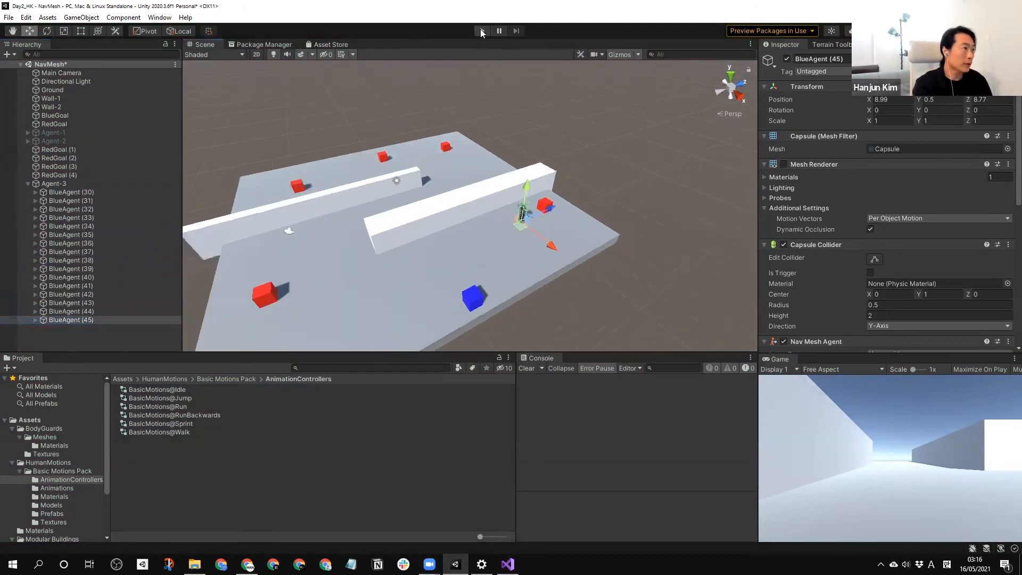
pyautogui.hotkey('ctrl', 'p')
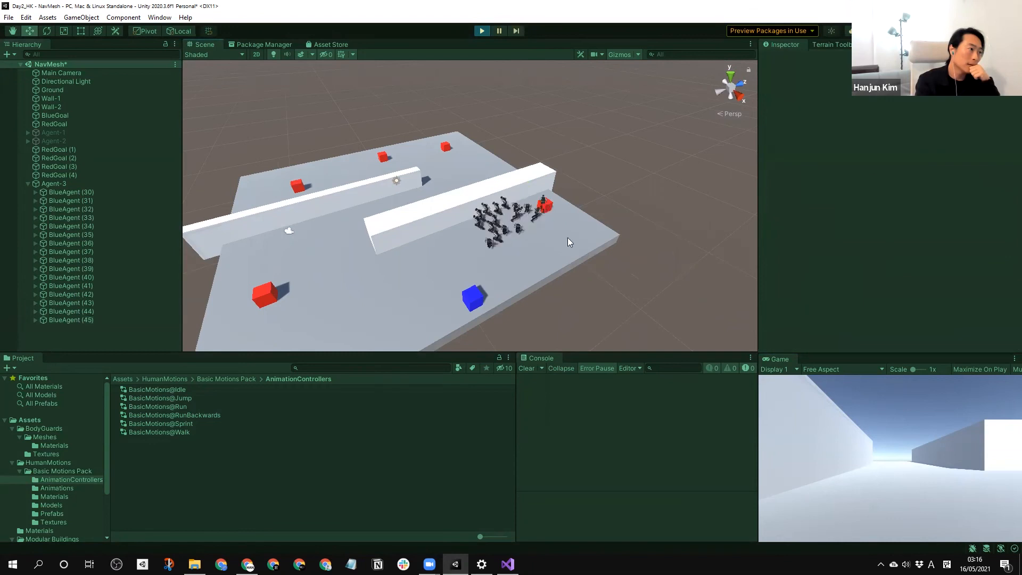
pyautogui.moveTo(567, 237); pyautogui.dragTo(597, 235, button='middle')
pyautogui.scroll(6, 506, 235)
pyautogui.scroll(-2, 505, 235)
pyautogui.moveTo(506, 235); pyautogui.dragTo(517, 229, button='middle')
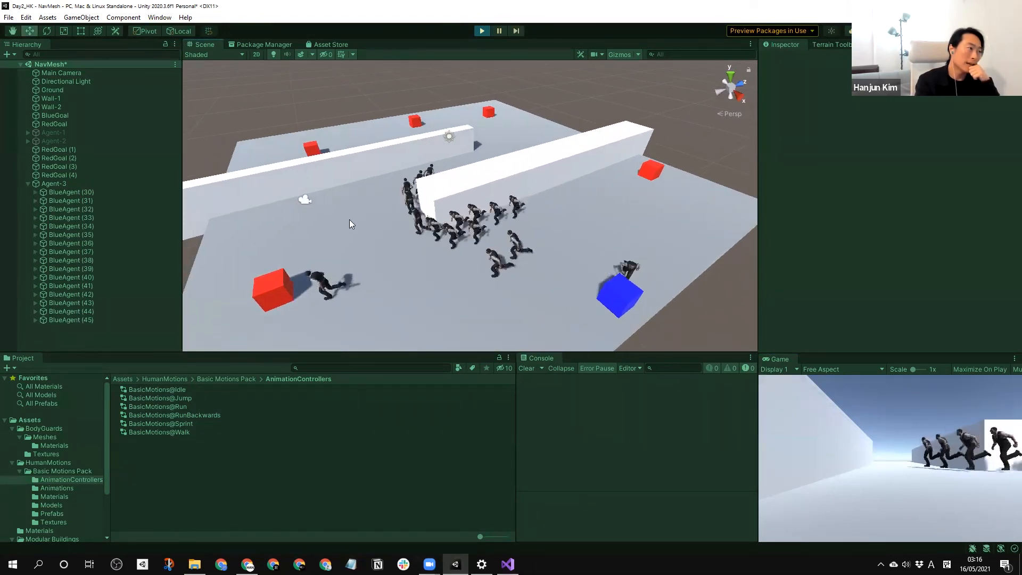
pyautogui.moveTo(349, 224); pyautogui.dragTo(410, 220, button='middle')
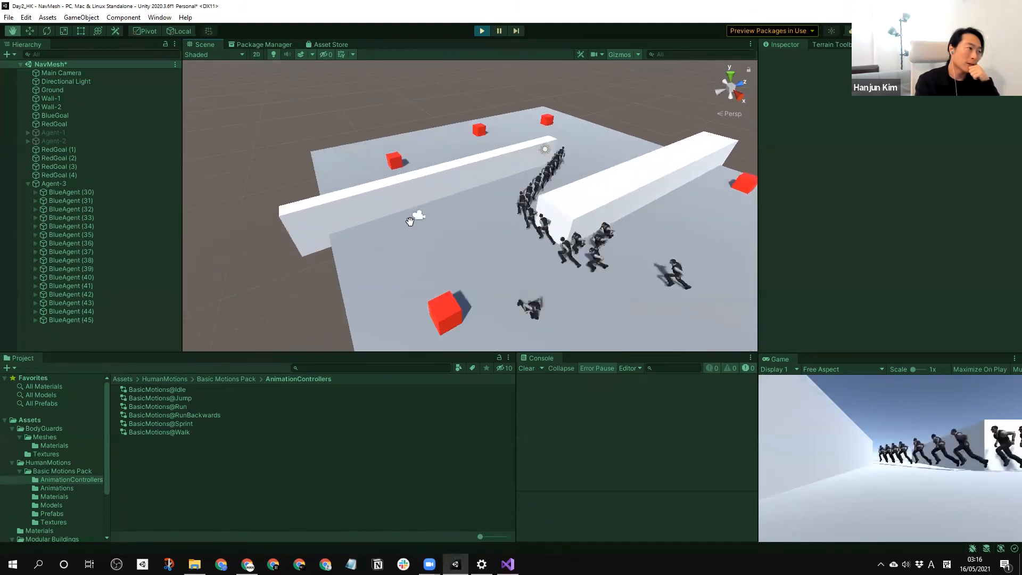
pyautogui.moveTo(612, 226); pyautogui.dragTo(494, 224, button='middle')
pyautogui.keyDown('alt'); pyautogui.moveTo(494, 224); pyautogui.dragTo(486, 227); pyautogui.keyUp('alt')
pyautogui.moveTo(485, 227); pyautogui.dragTo(467, 239, button='middle')
pyautogui.keyDown('alt'); pyautogui.moveTo(467, 238); pyautogui.dragTo(506, 206); pyautogui.keyUp('alt')
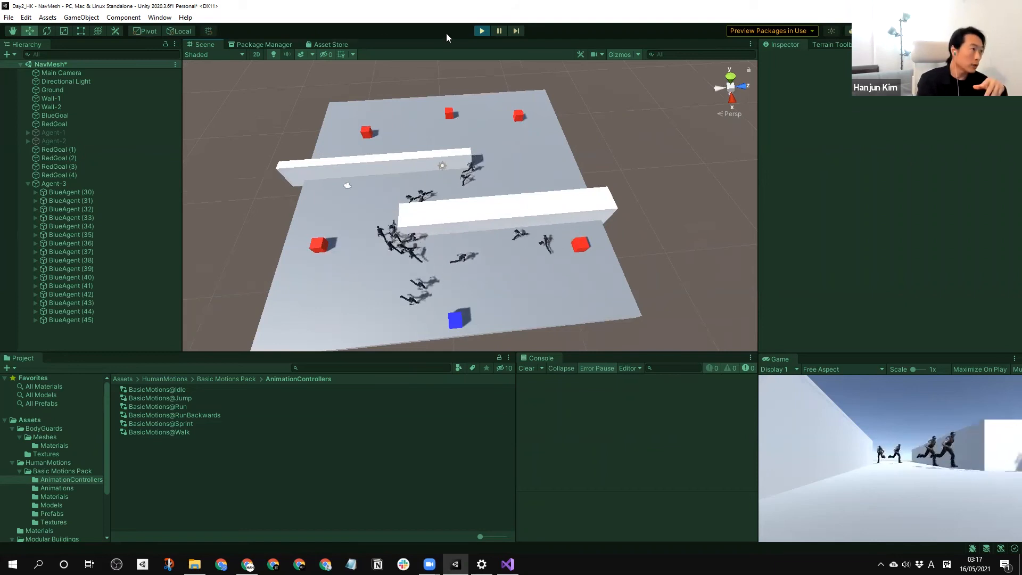
pyautogui.click(481, 30)
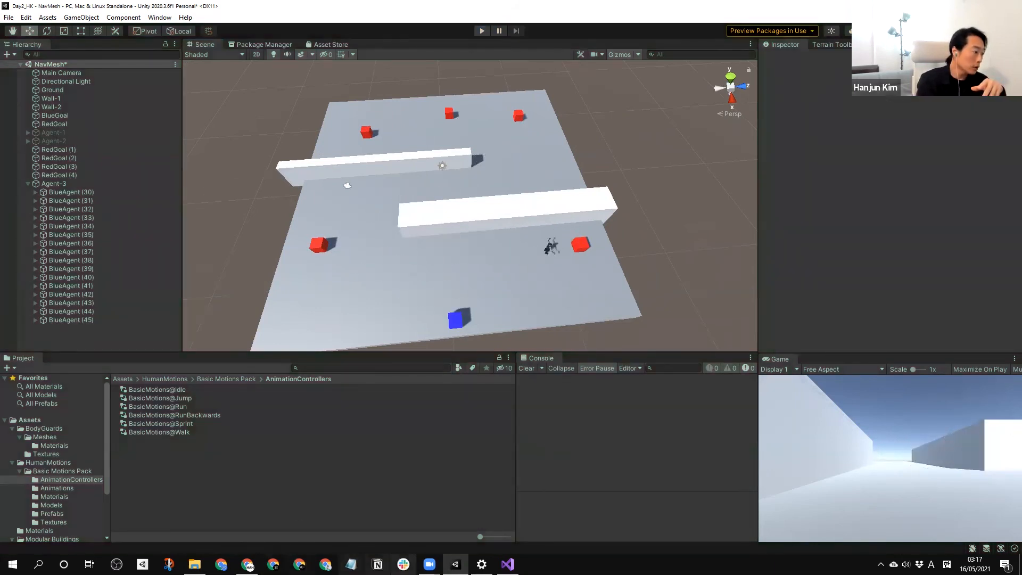
# - Switch to the Unity Asset Store in Chrome and search the free assets for cars
pyautogui.click(246, 564)
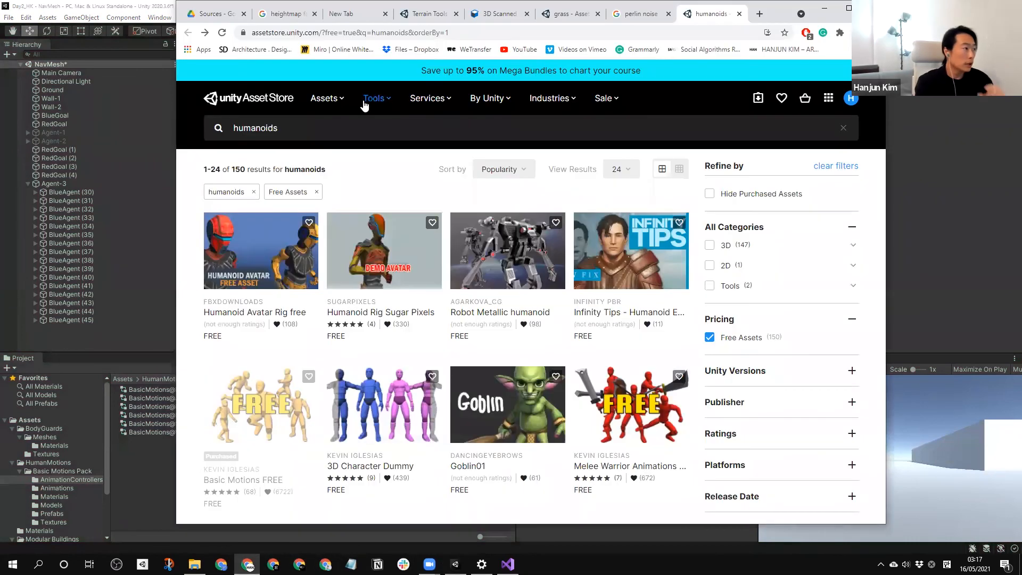
pyautogui.moveTo(277, 128); pyautogui.dragTo(2, 107)
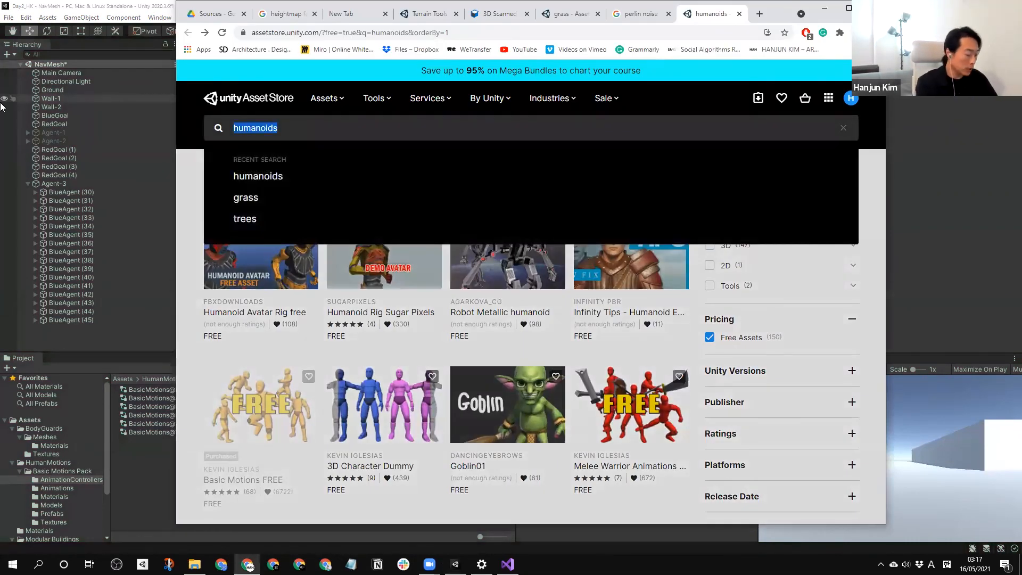
pyautogui.write('cars')
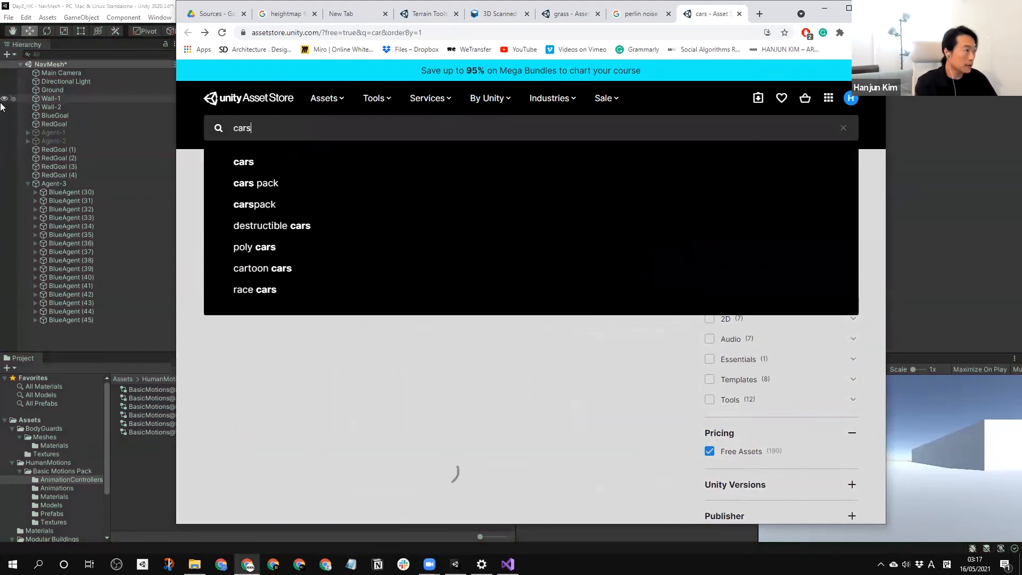
pyautogui.press('Return')
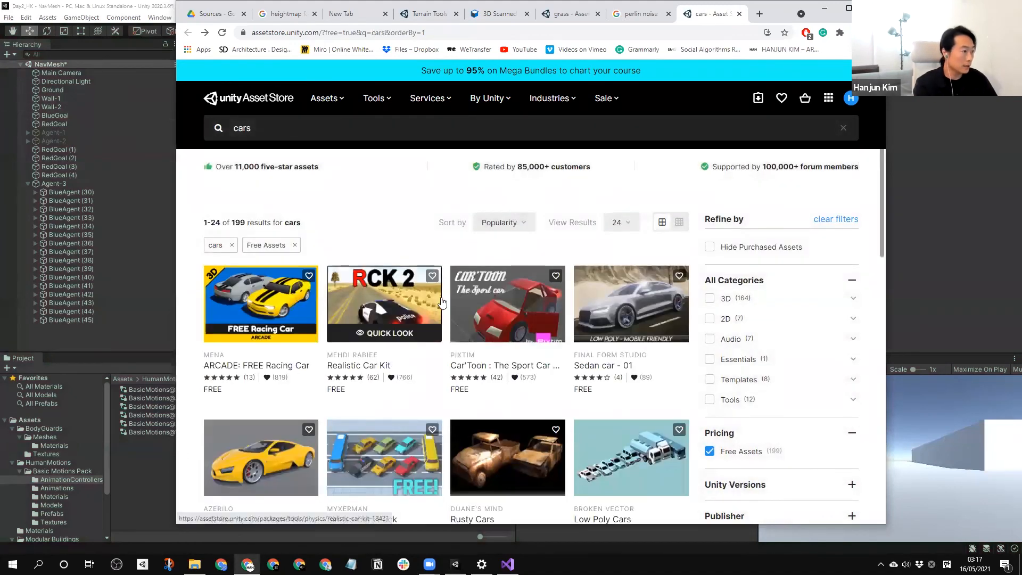
# - Search the free assets for "car animation"
pyautogui.scroll(-1, 513, 412)
pyautogui.click(285, 124)
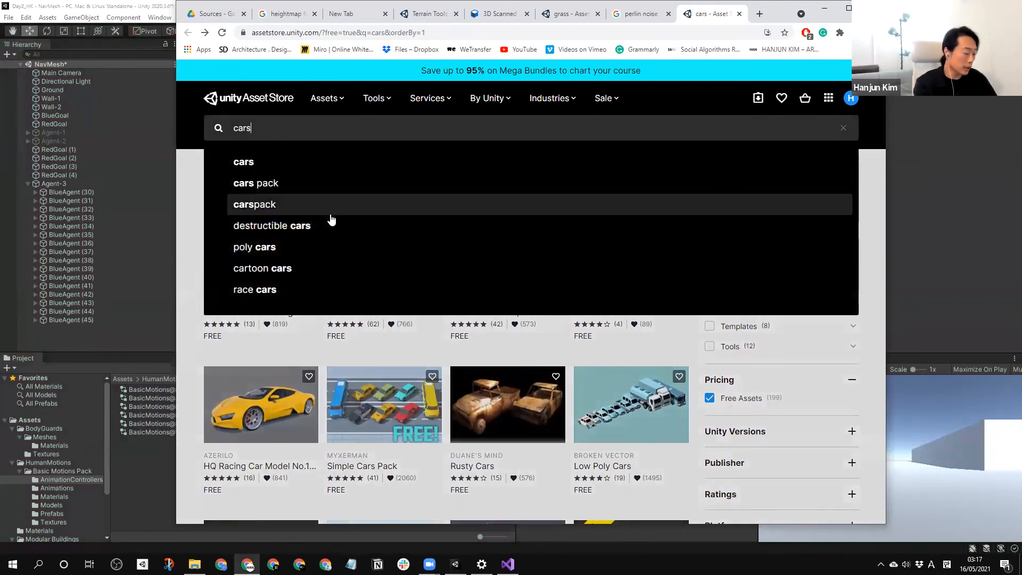
pyautogui.press('BackSpace')
pyautogui.write('mo')
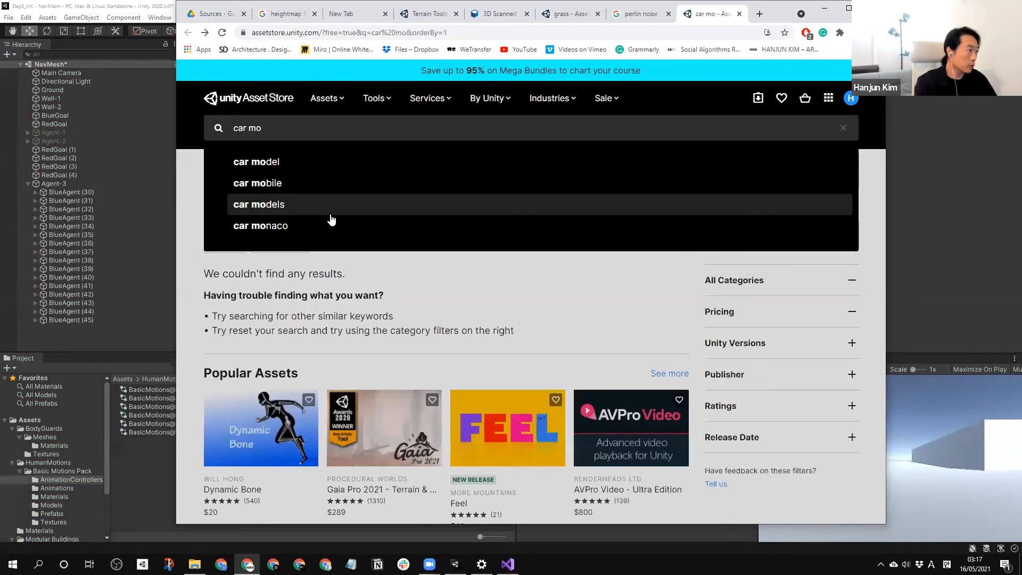
pyautogui.press('BackSpace')
pyautogui.press('BackSpace')
pyautogui.write('an')
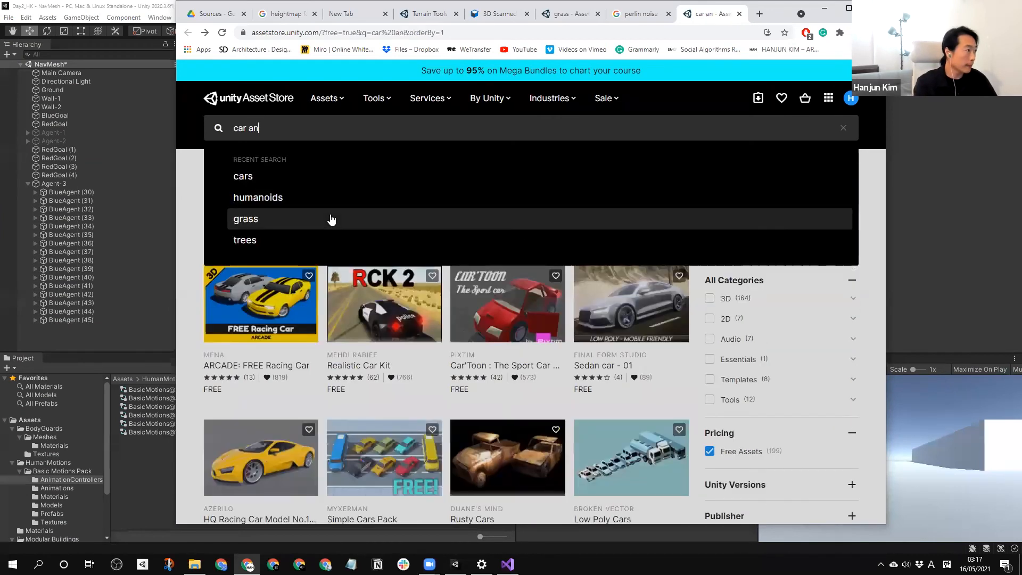
pyautogui.write('i')
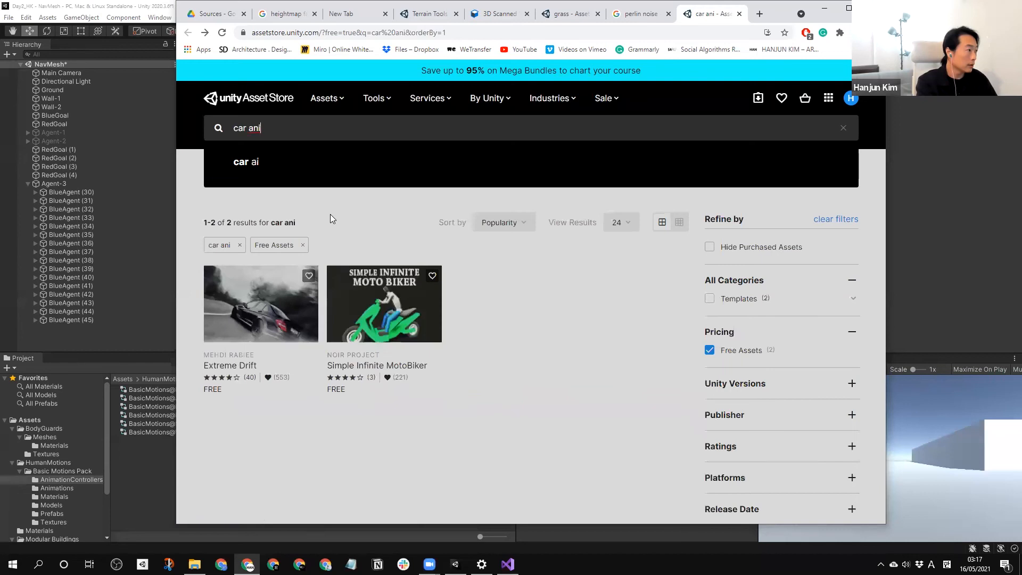
pyautogui.write('mation')
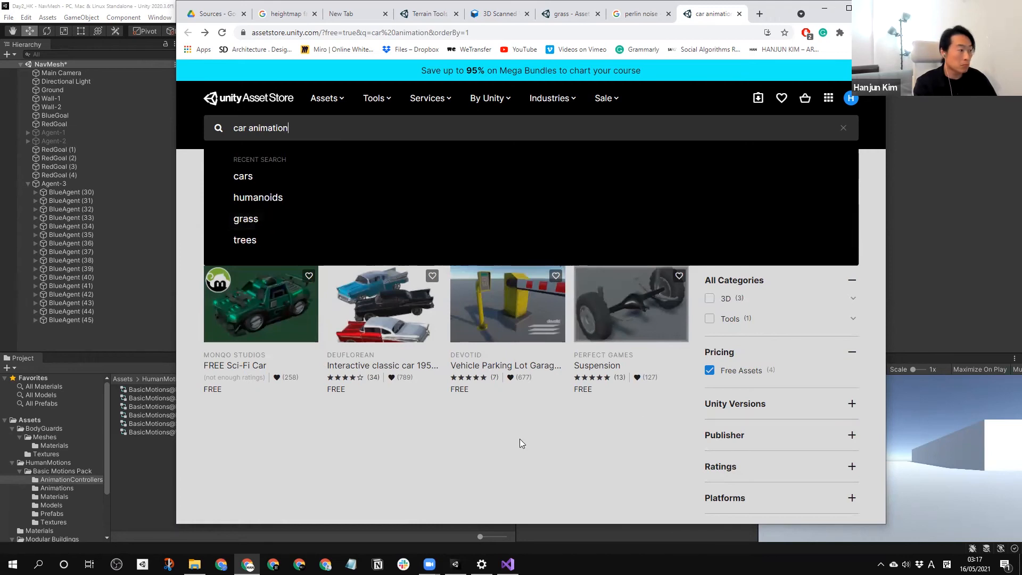
# - Search the free assets for "animation" instead and look through the first page of results
pyautogui.press('BackSpace')
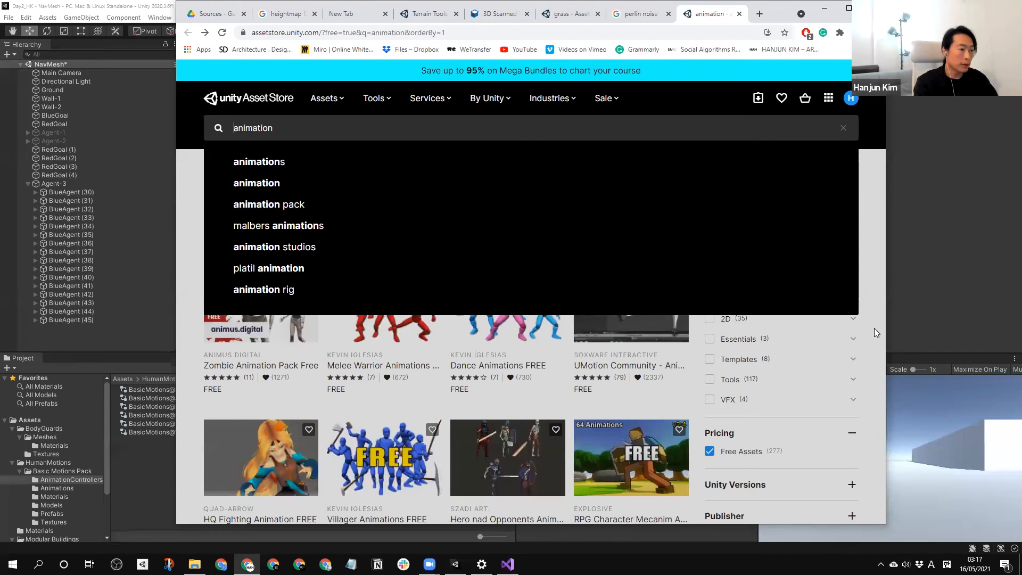
pyautogui.click(876, 318)
pyautogui.scroll(-1, 605, 366)
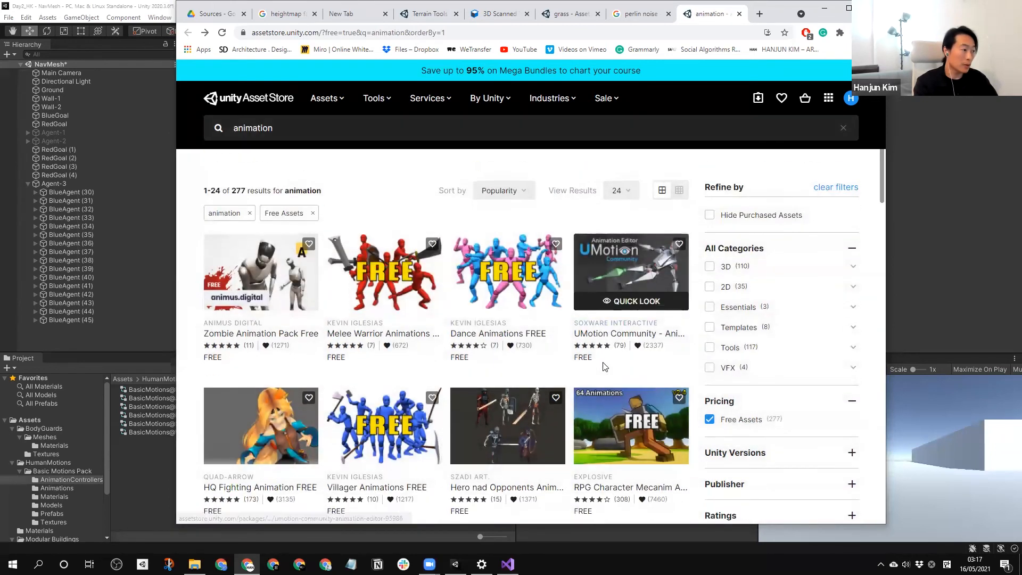
pyautogui.scroll(-1, 604, 366)
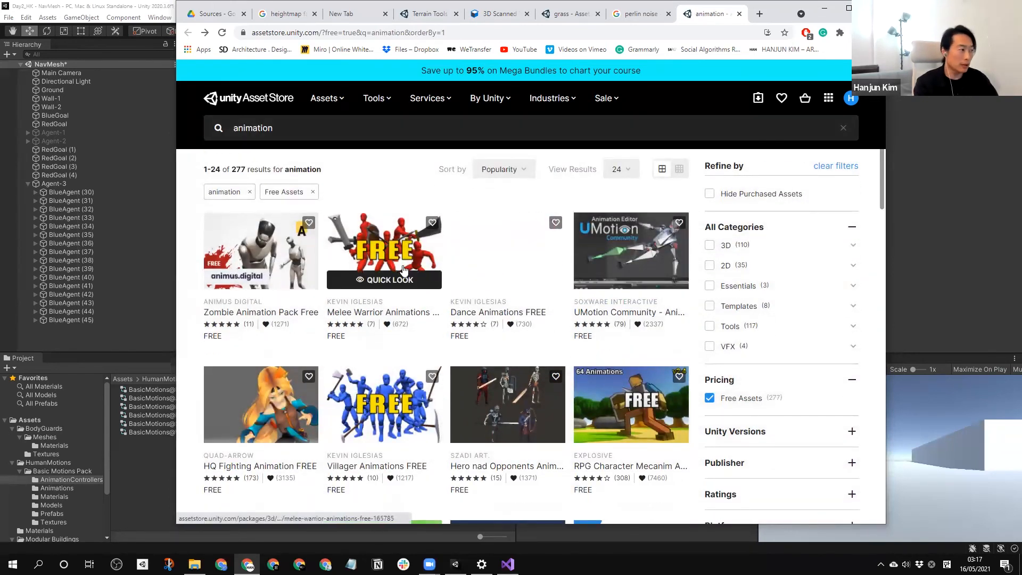
pyautogui.scroll(-1, 597, 305)
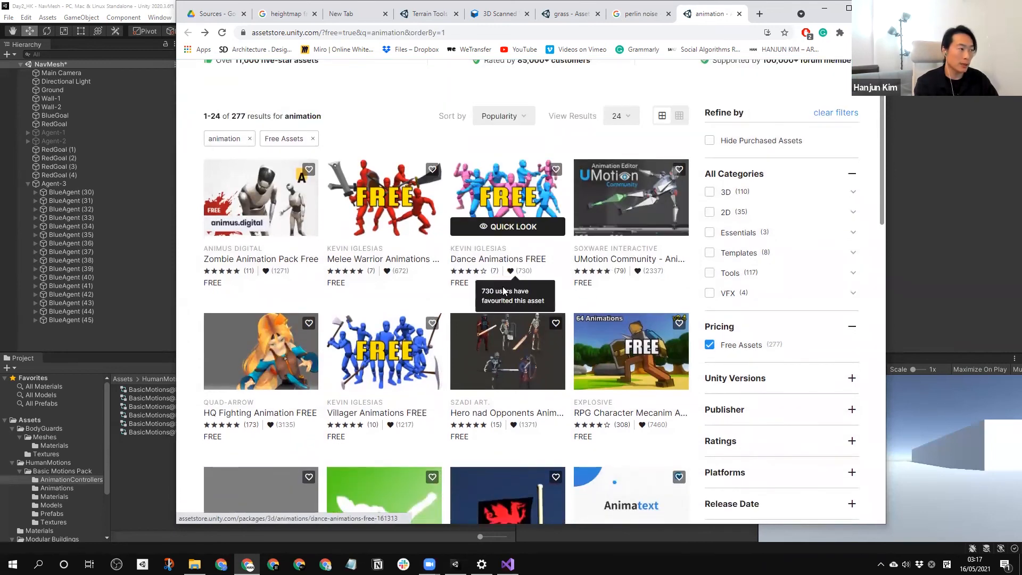
pyautogui.scroll(-7, 494, 252)
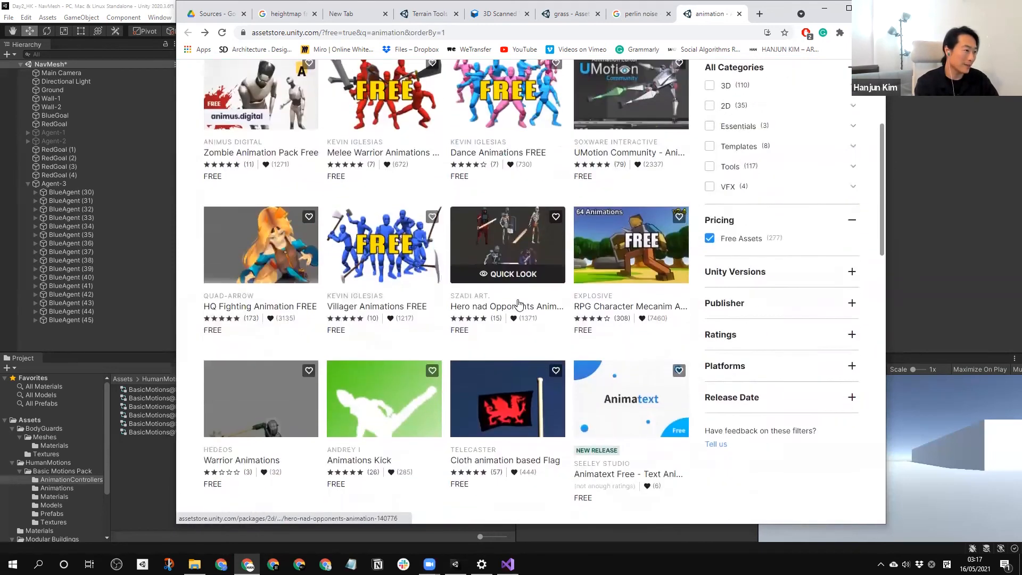
pyautogui.scroll(-4, 550, 373)
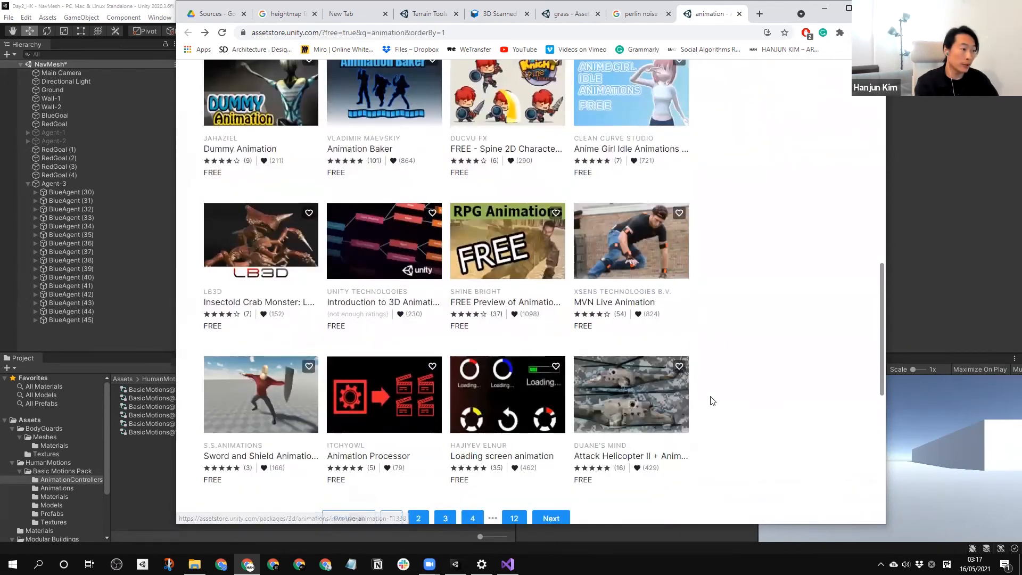
pyautogui.scroll(-4, 713, 400)
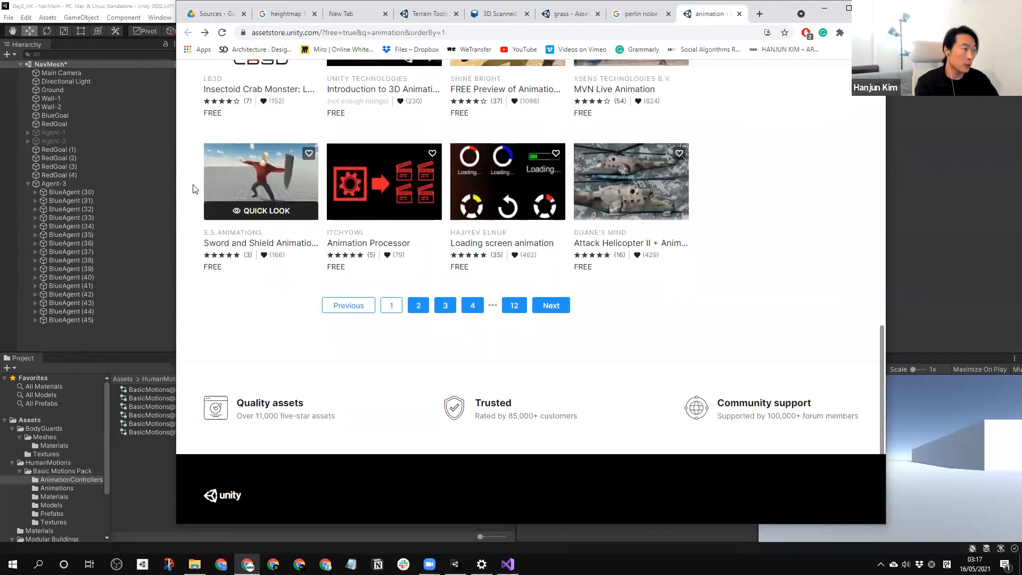
# - Open the second page of the animation results and look through the listed assets
pyautogui.click(407, 307)
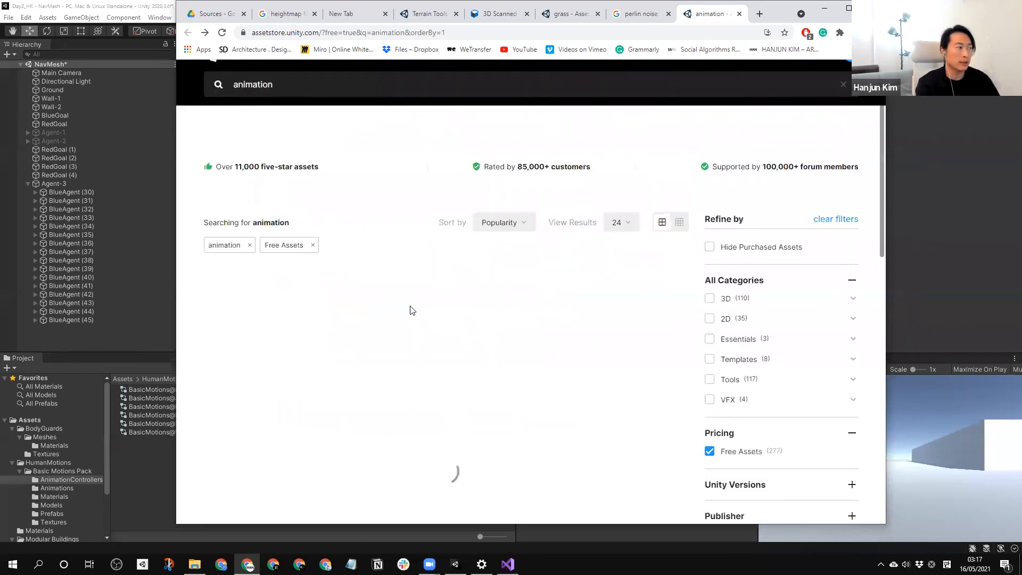
pyautogui.scroll(-1, 668, 335)
pyautogui.scroll(-2, 668, 335)
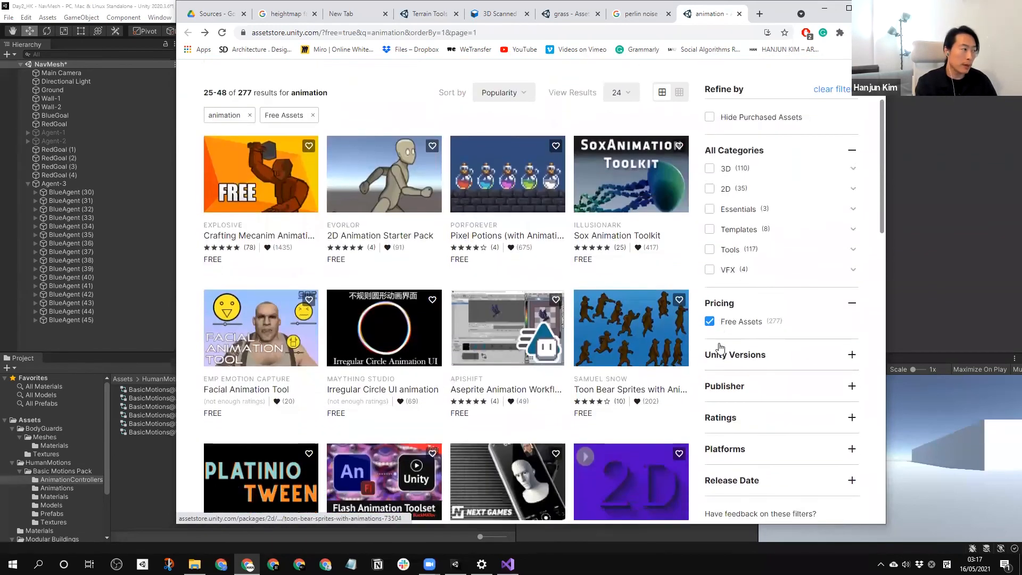
pyautogui.scroll(-3, 618, 326)
pyautogui.scroll(-3, 612, 325)
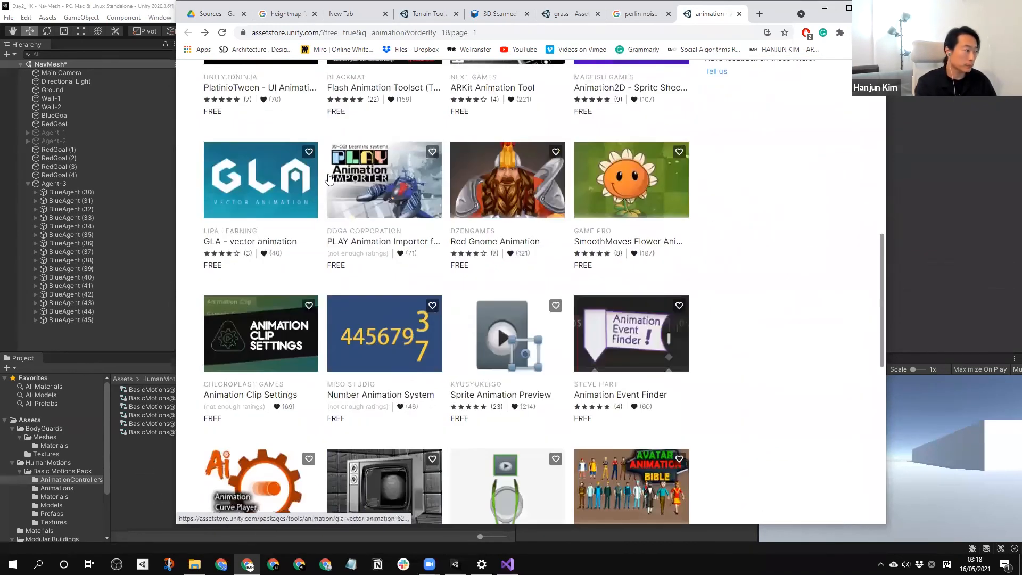
pyautogui.scroll(2, 332, 224)
pyautogui.scroll(4, 302, 166)
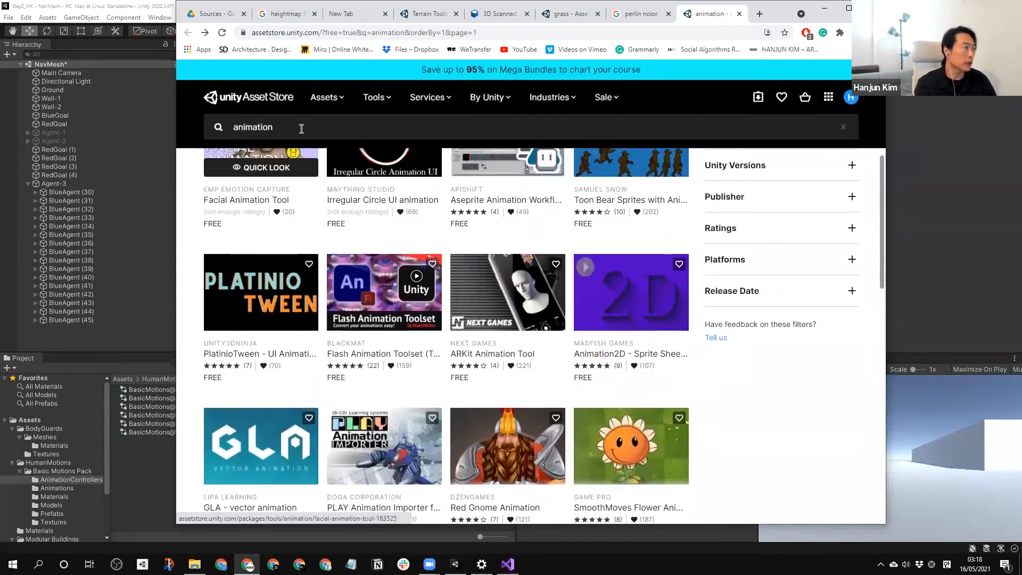
# - Search the free assets for "zombie" and open the Zombie asset by Pxltiger
pyautogui.moveTo(301, 128); pyautogui.dragTo(72, 83)
pyautogui.write('zombie')
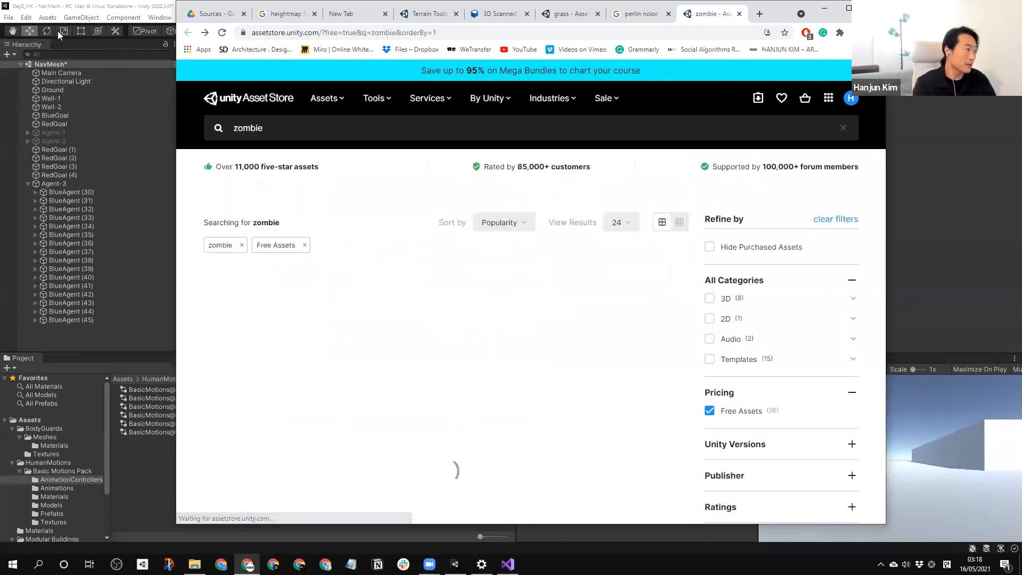
pyautogui.click(273, 291)
pyautogui.scroll(-3, 561, 274)
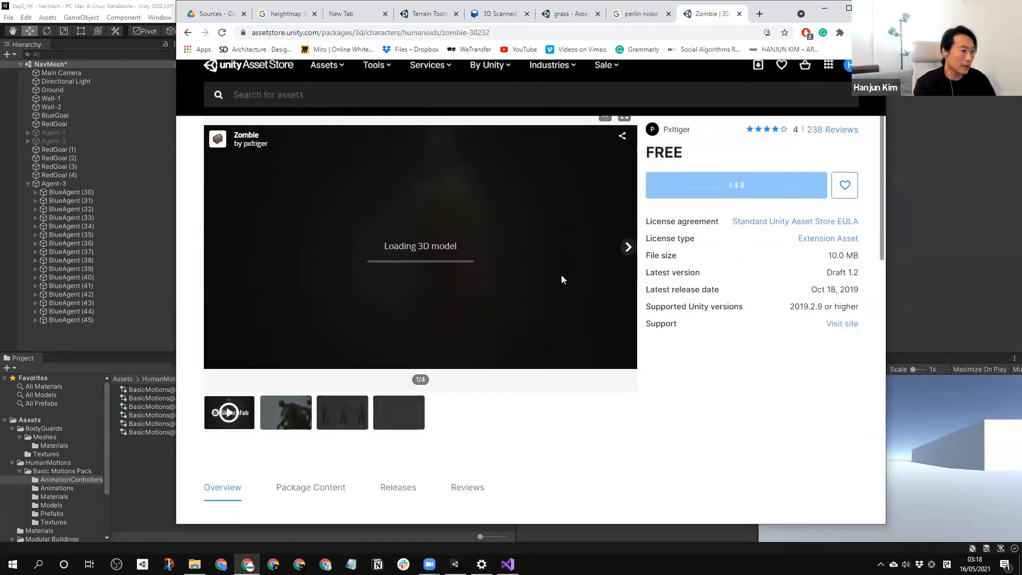
# - View the Zombie asset's preview images and rotate its animated 3D model
pyautogui.click(337, 418)
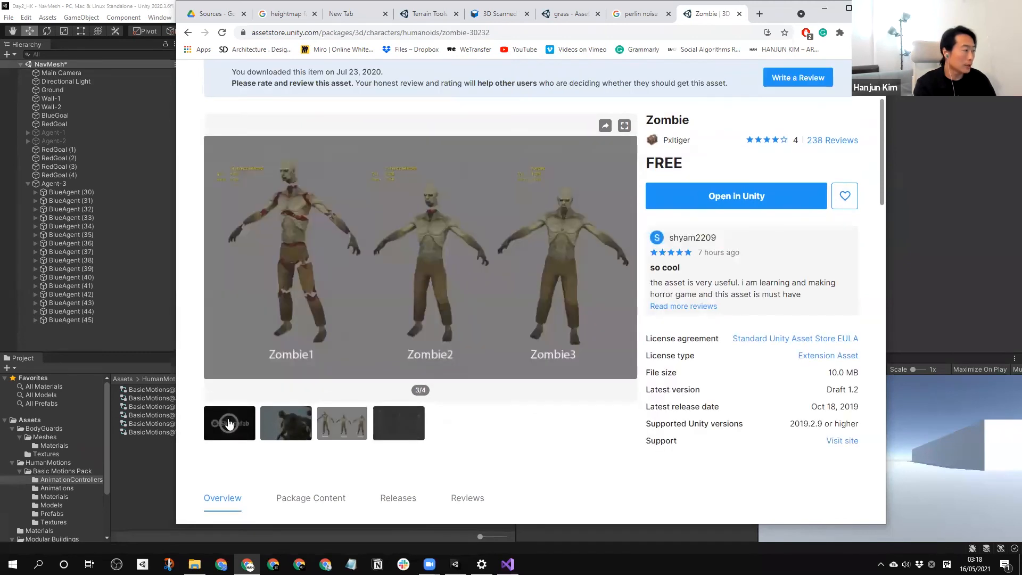
pyautogui.click(229, 424)
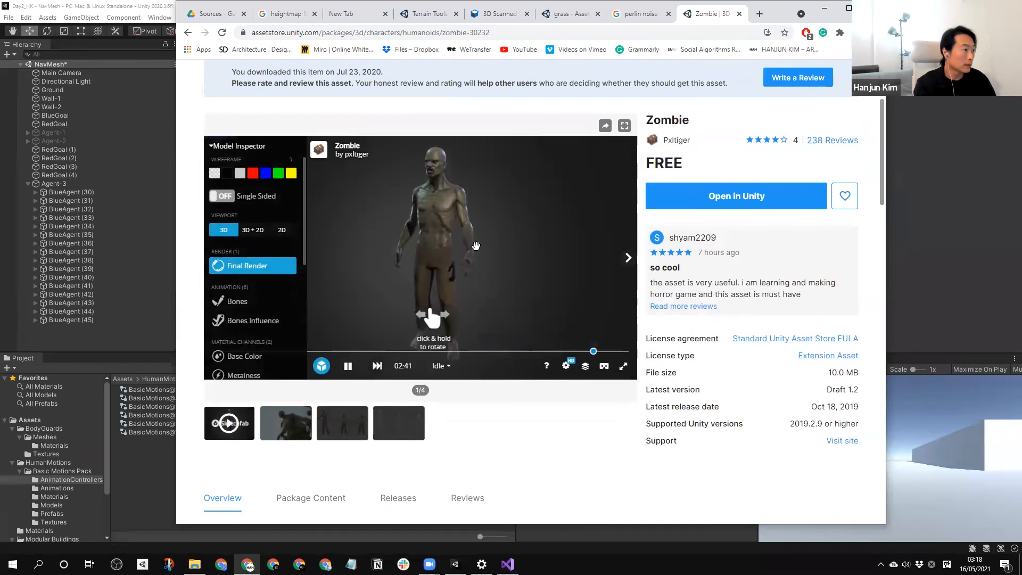
pyautogui.moveTo(405, 250)
pyautogui.mouseDown()
pyautogui.moveTo(445, 242)
pyautogui.moveTo(372, 283)
pyautogui.moveTo(425, 289)
pyautogui.moveTo(564, 278)
pyautogui.moveTo(431, 319)
pyautogui.mouseUp()
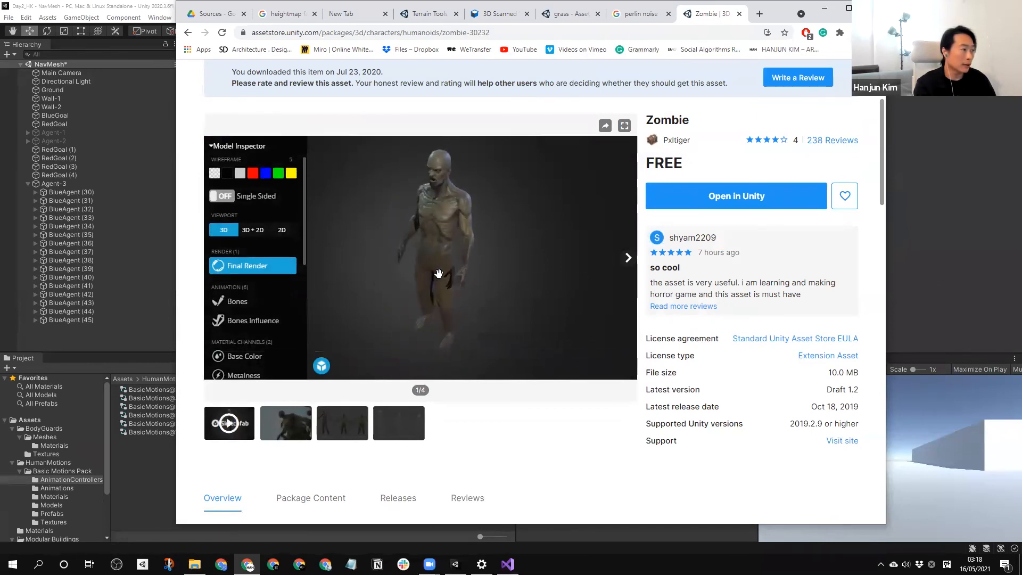
pyautogui.click(408, 423)
pyautogui.click(285, 423)
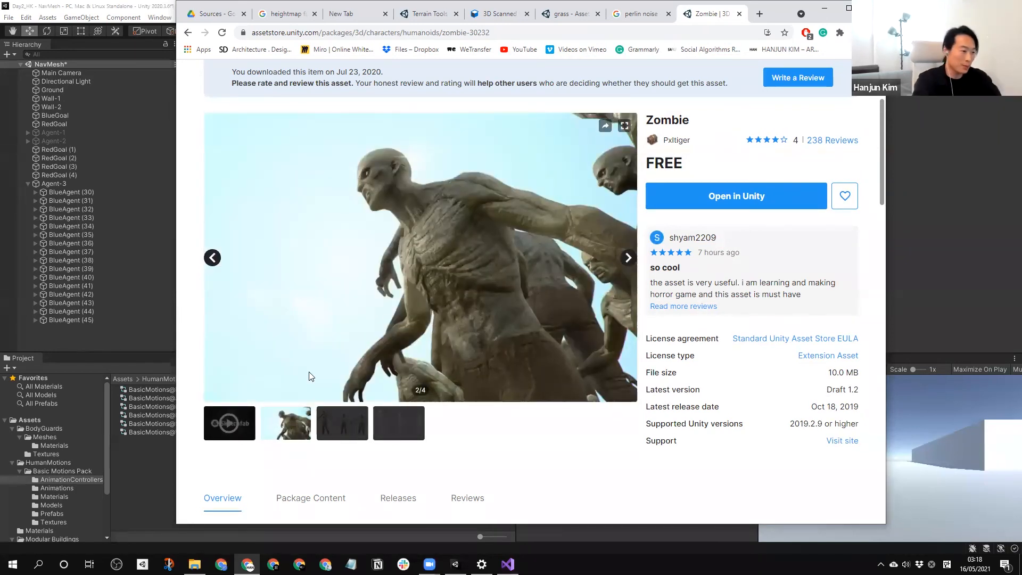
# - Switch back to Unity and collapse the Agent-3 group in the scene hierarchy
pyautogui.click(157, 464)
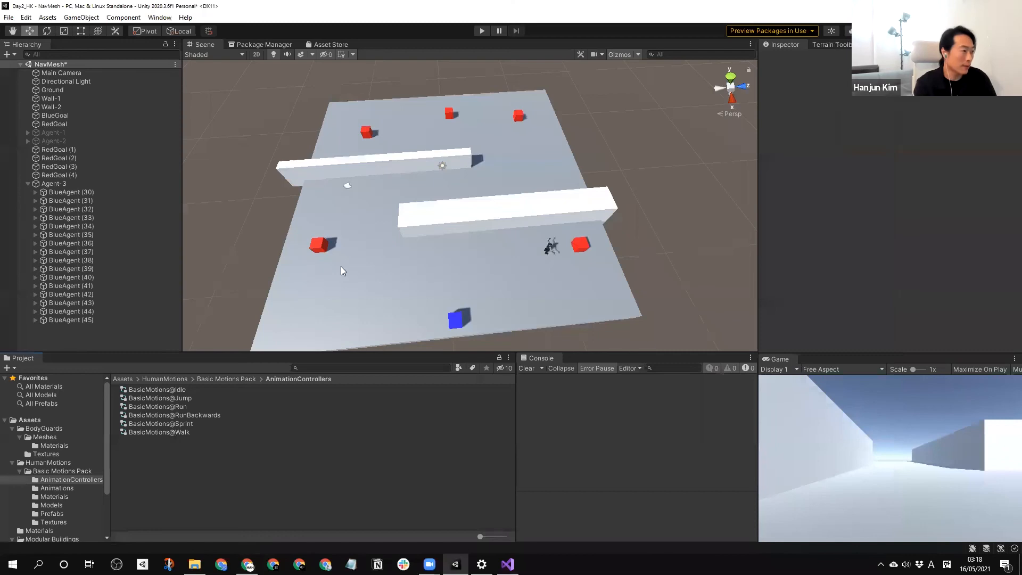
pyautogui.moveTo(643, 292); pyautogui.dragTo(635, 283, button='right')
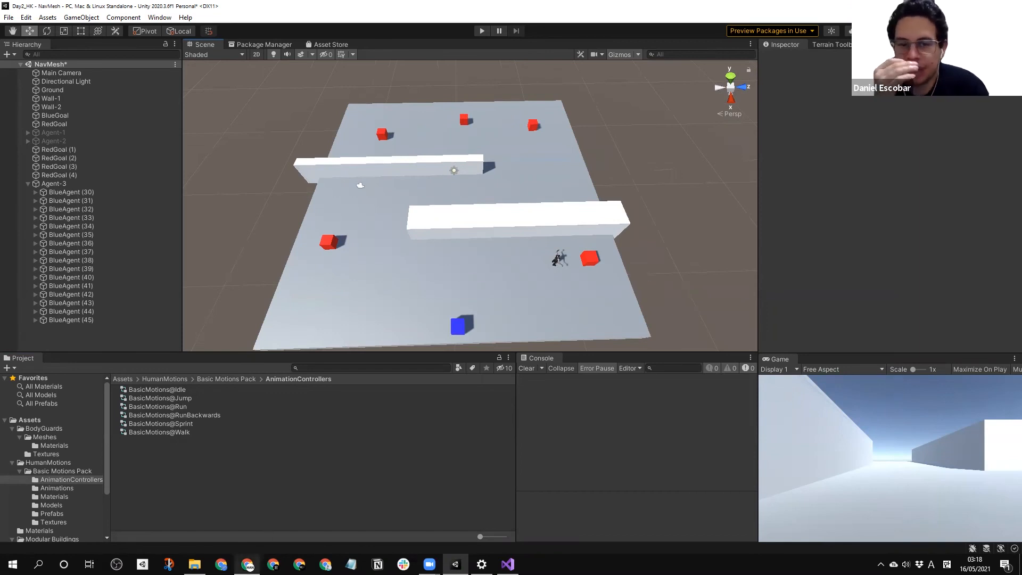
pyautogui.moveTo(247, 564)
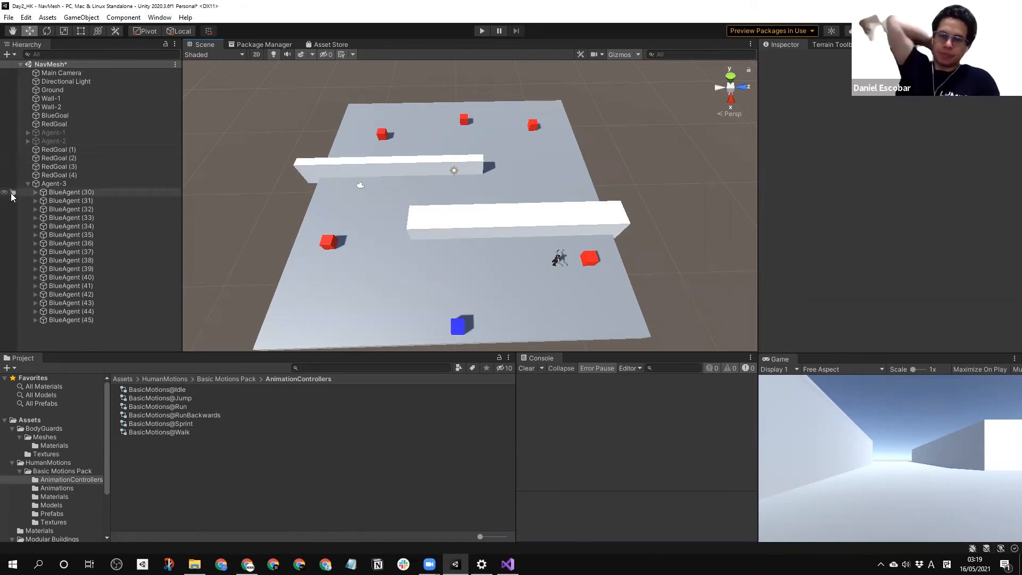
pyautogui.click(27, 184)
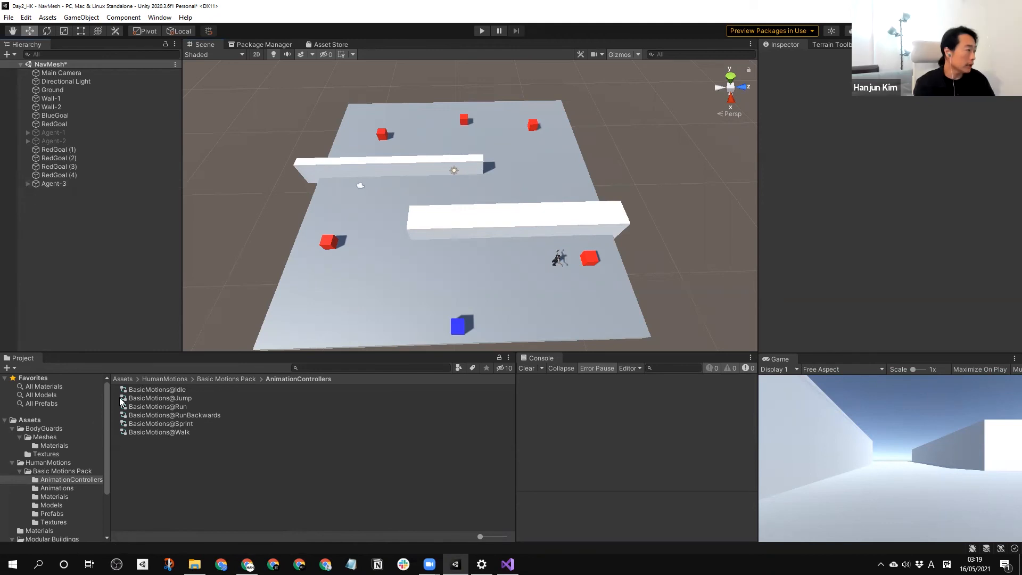
# - Open the Models folder of the Basic Motions Pack and examine the parts inside the Basic Motions Dummy model
pyautogui.click(56, 463)
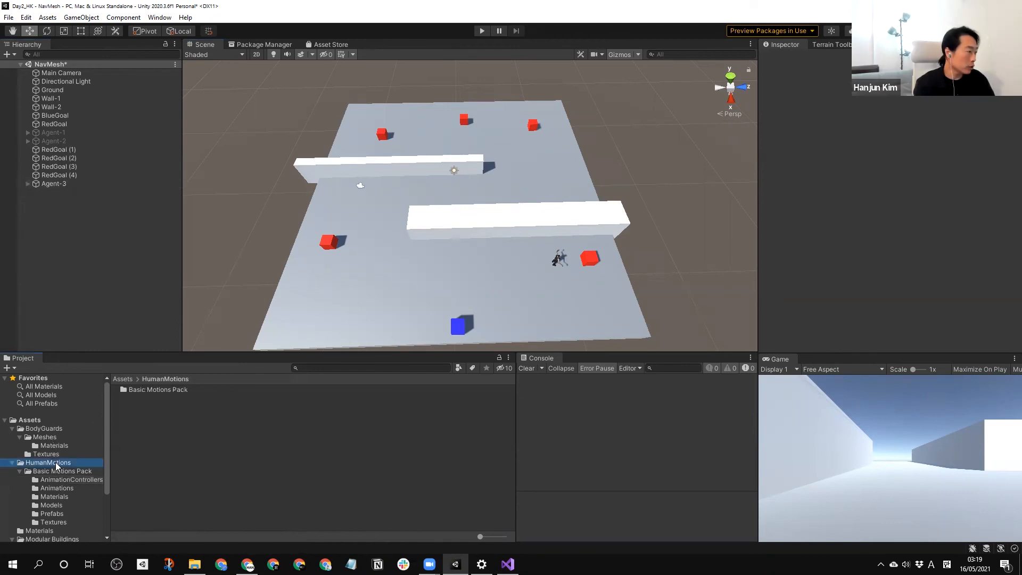
pyautogui.click(57, 470)
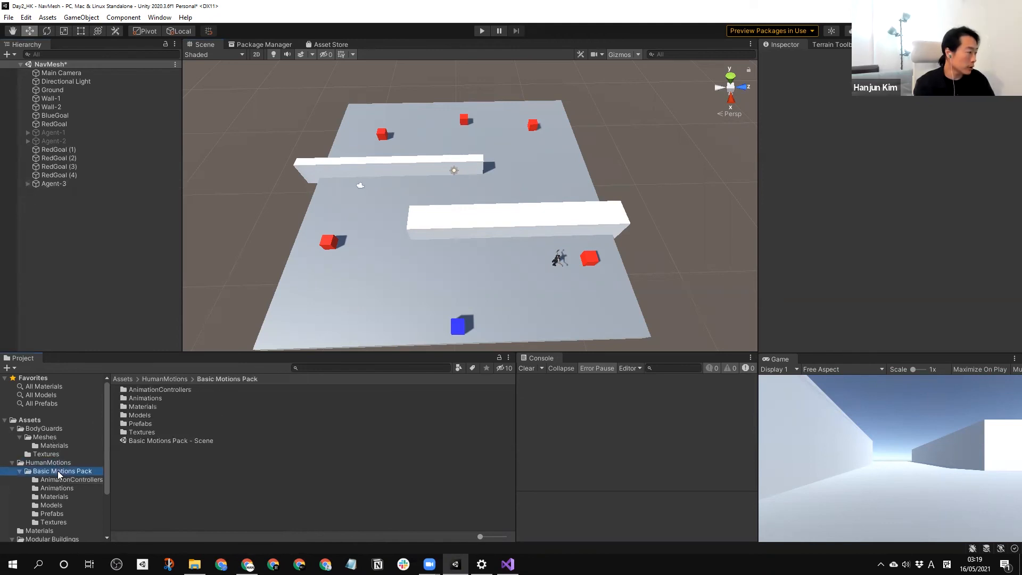
pyautogui.click(59, 507)
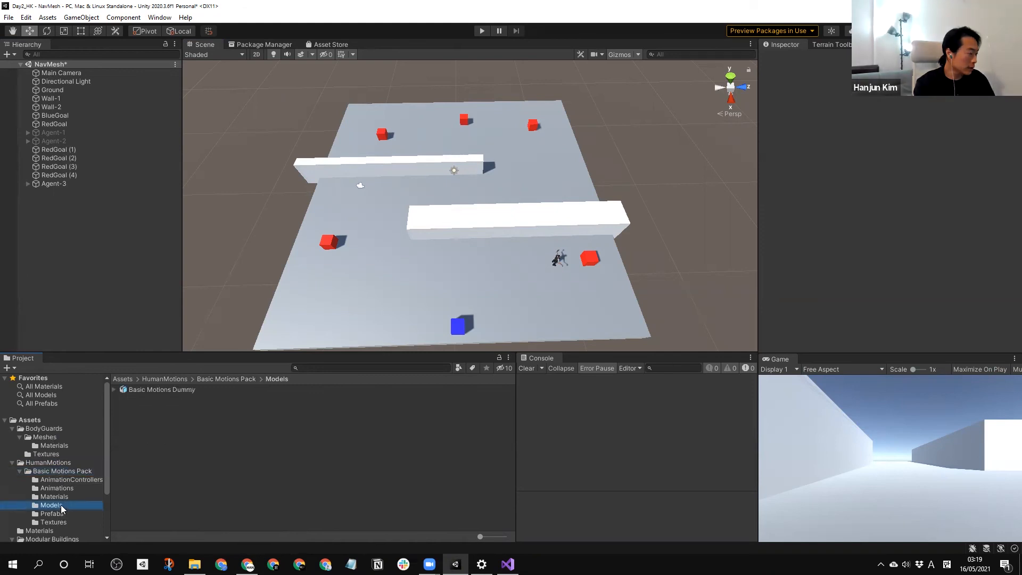
pyautogui.click(161, 391)
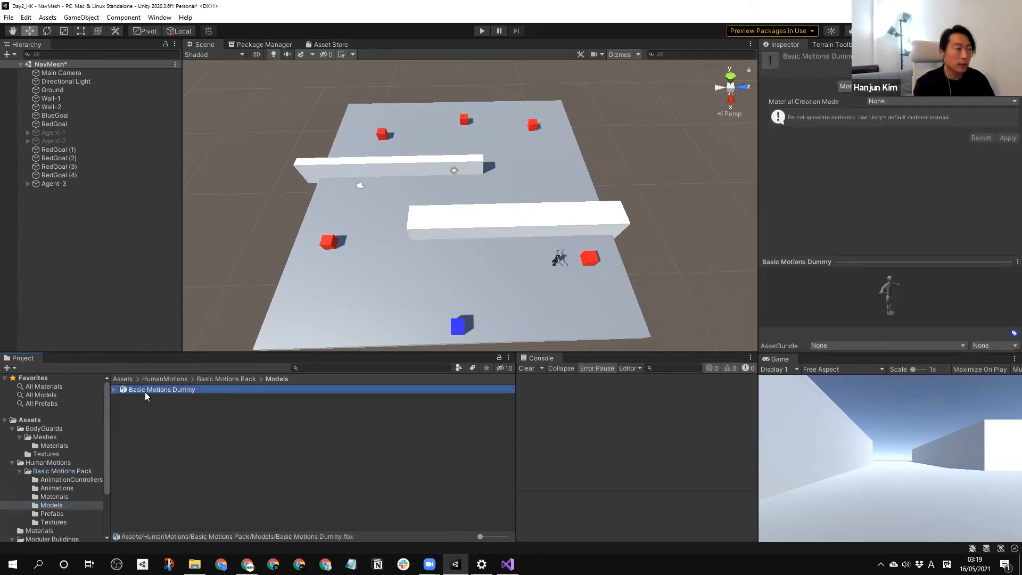
pyautogui.click(114, 389)
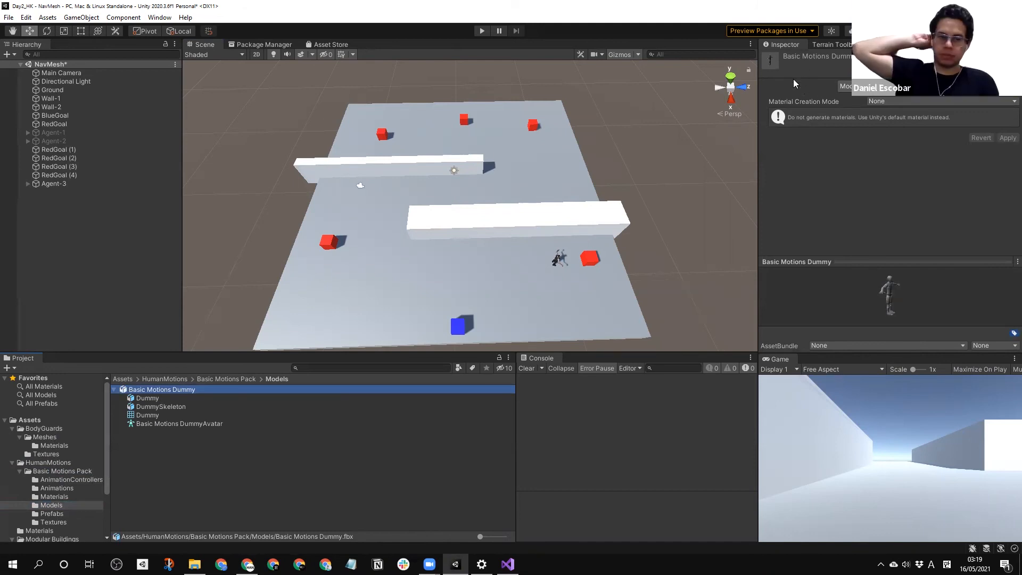
pyautogui.click(152, 403)
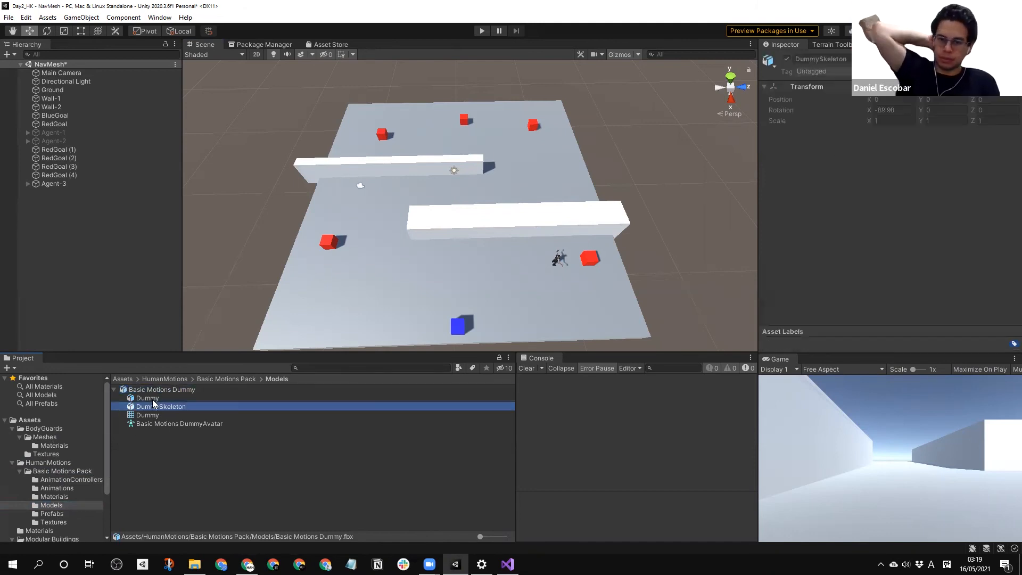
pyautogui.click(152, 446)
# - Add the Basic Motions Dummy model to the scene hierarchy and raise it to a Y position of 0.67
pyautogui.moveTo(155, 390); pyautogui.dragTo(57, 229)
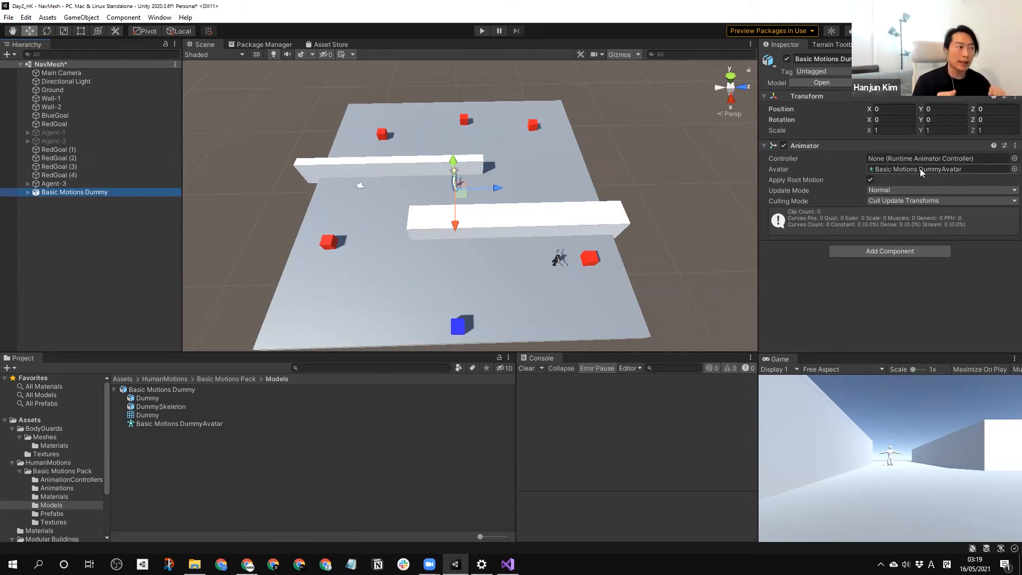
pyautogui.scroll(5, 464, 187)
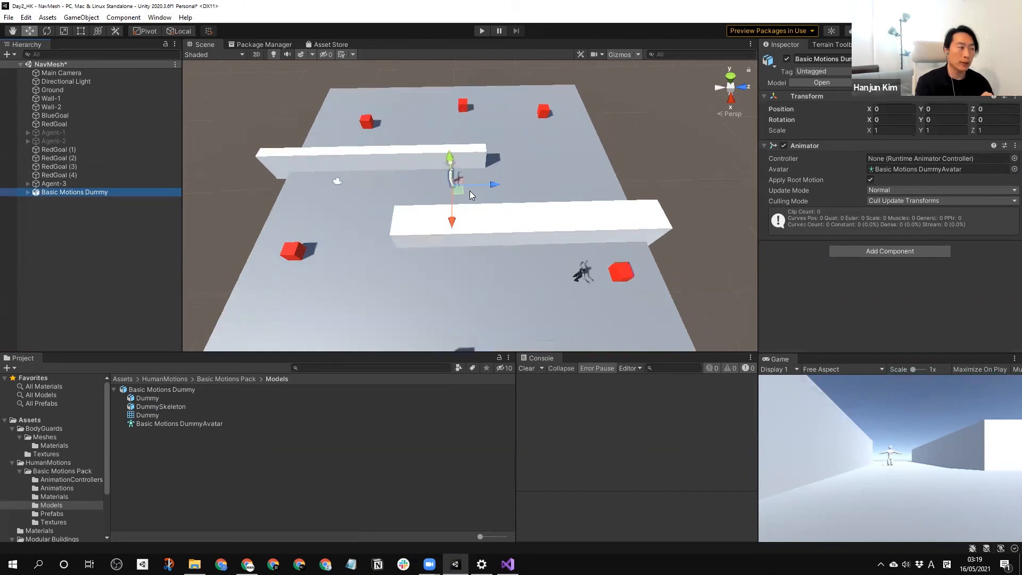
pyautogui.scroll(5, 465, 182)
pyautogui.moveTo(465, 181); pyautogui.dragTo(599, 285, button='middle')
pyautogui.keyDown('alt'); pyautogui.moveTo(530, 192); pyautogui.dragTo(627, 153); pyautogui.keyUp('alt')
pyautogui.scroll(3, 596, 173)
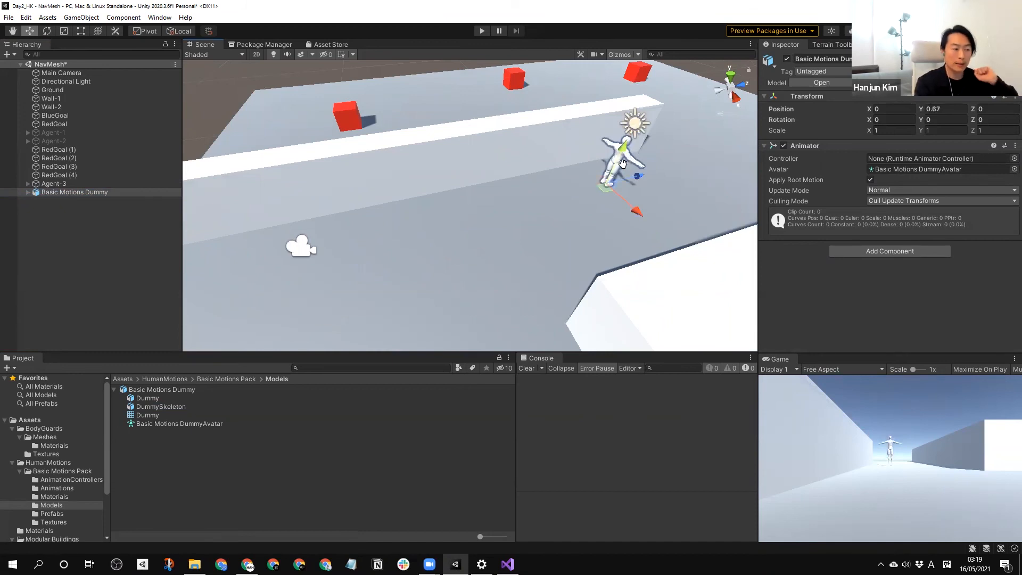
# - Examine the Basic Motions Dummy in the scene from several sides and close up, along with its assigned avatar
pyautogui.moveTo(627, 154); pyautogui.dragTo(610, 176, button='middle')
pyautogui.scroll(5, 575, 232)
pyautogui.moveTo(581, 225); pyautogui.dragTo(570, 222, button='middle')
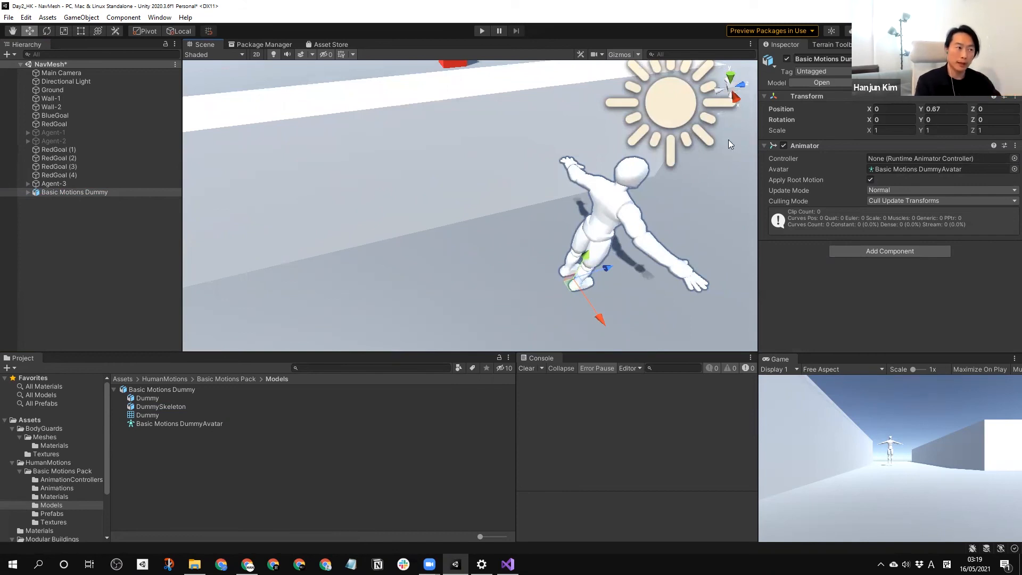
pyautogui.keyDown('alt'); pyautogui.moveTo(692, 179); pyautogui.dragTo(851, 170); pyautogui.keyUp('alt')
pyautogui.keyDown('alt'); pyautogui.moveTo(472, 259); pyautogui.dragTo(415, 231); pyautogui.keyUp('alt')
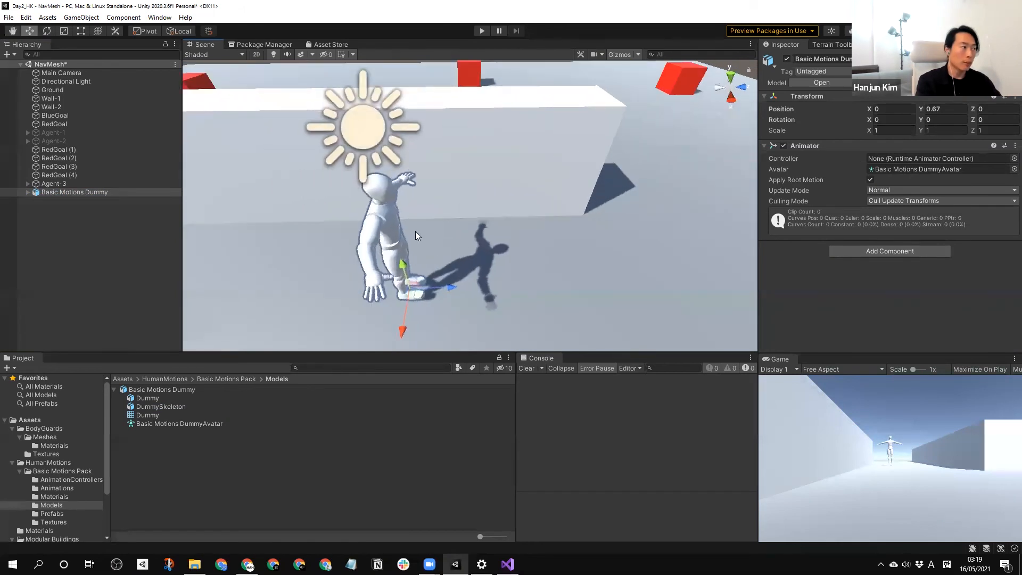
pyautogui.moveTo(415, 231); pyautogui.dragTo(451, 238, button='middle')
pyautogui.keyDown('alt'); pyautogui.moveTo(451, 239); pyautogui.dragTo(427, 215); pyautogui.keyUp('alt')
pyautogui.scroll(-4, 365, 134)
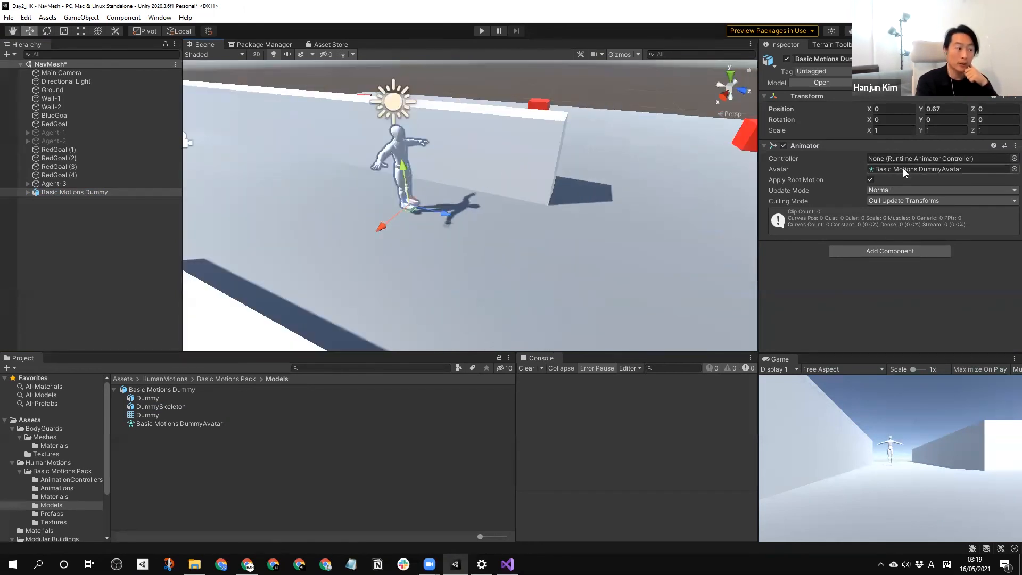
pyautogui.keyDown('alt'); pyautogui.moveTo(518, 180); pyautogui.dragTo(547, 218); pyautogui.keyUp('alt')
pyautogui.scroll(4, 497, 170)
pyautogui.scroll(3, 497, 170)
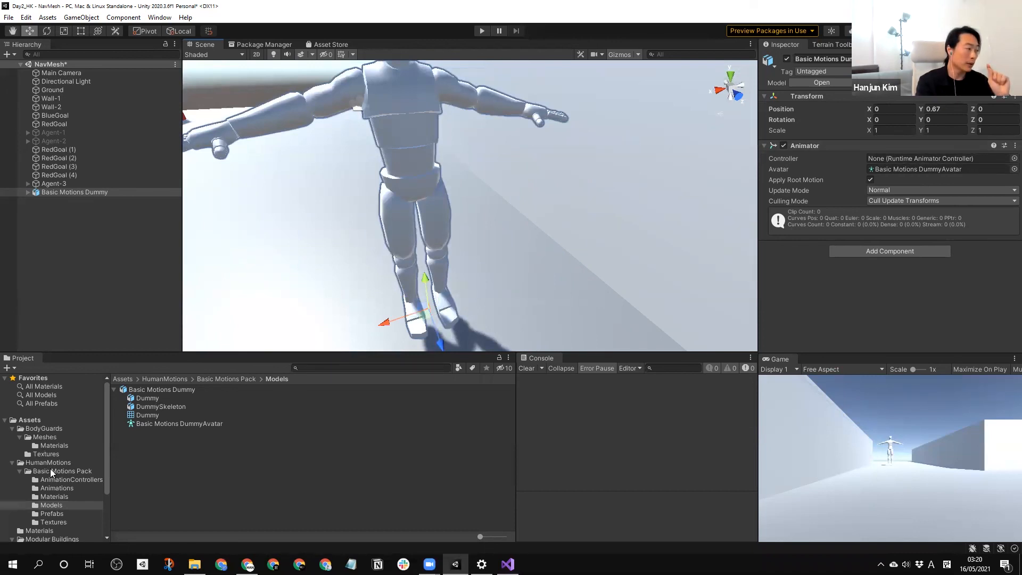
# - Look through the BodyGuards Materials and Meshes folders and the Basic Motions Pack's AnimationControllers folder
pyautogui.click(48, 446)
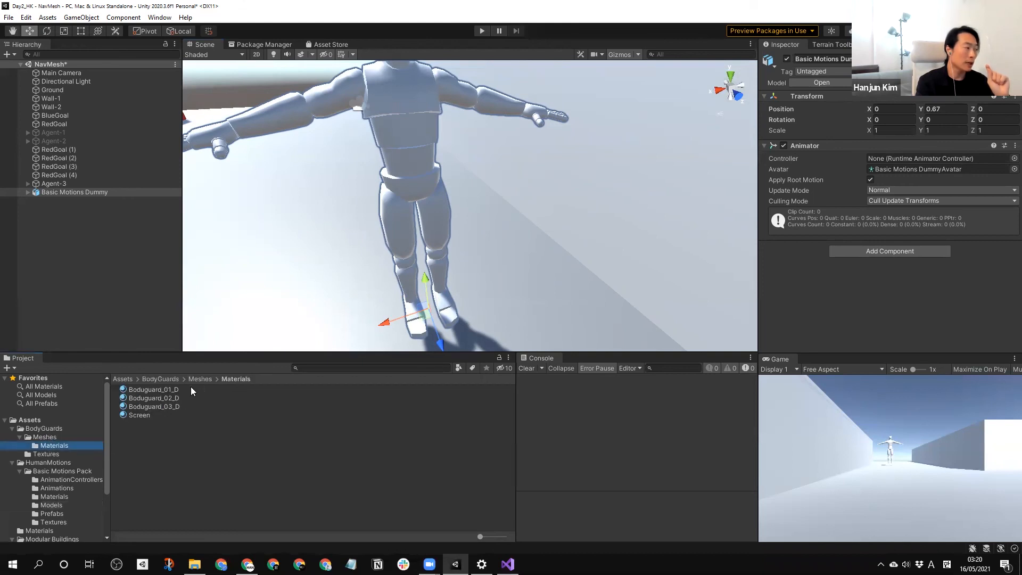
pyautogui.click(45, 437)
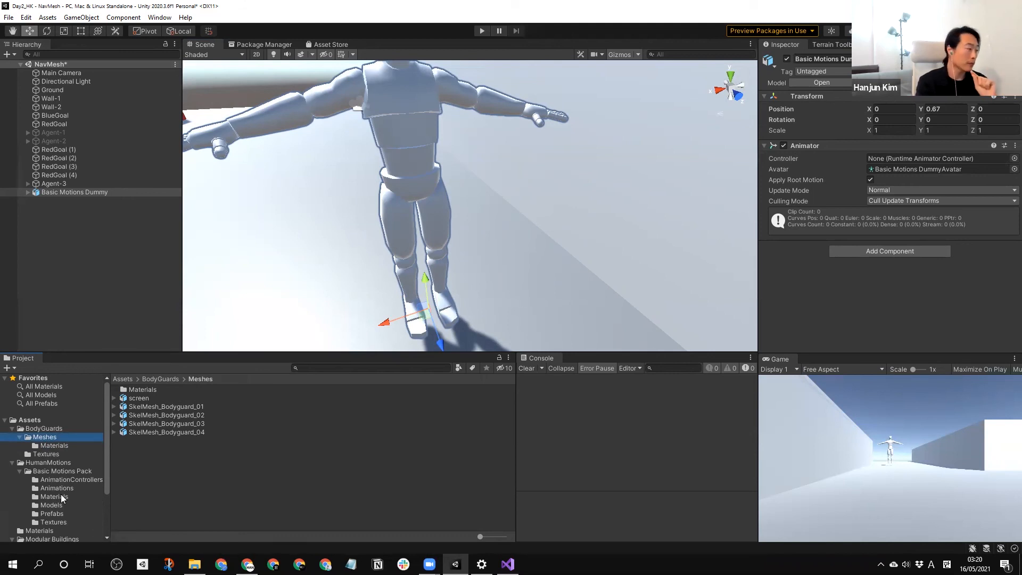
pyautogui.scroll(-4, 64, 481)
pyautogui.scroll(2, 32, 415)
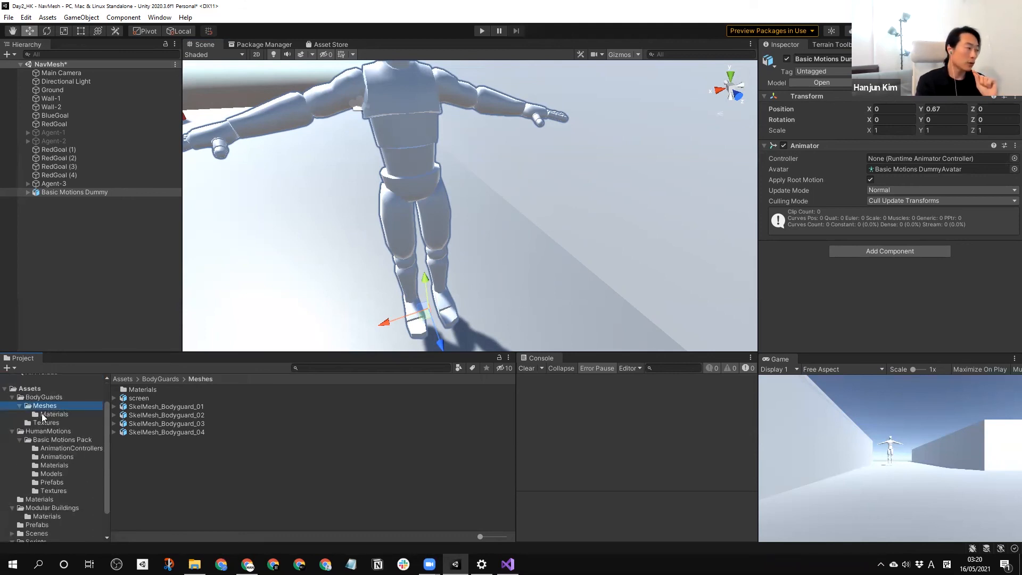
pyautogui.click(67, 448)
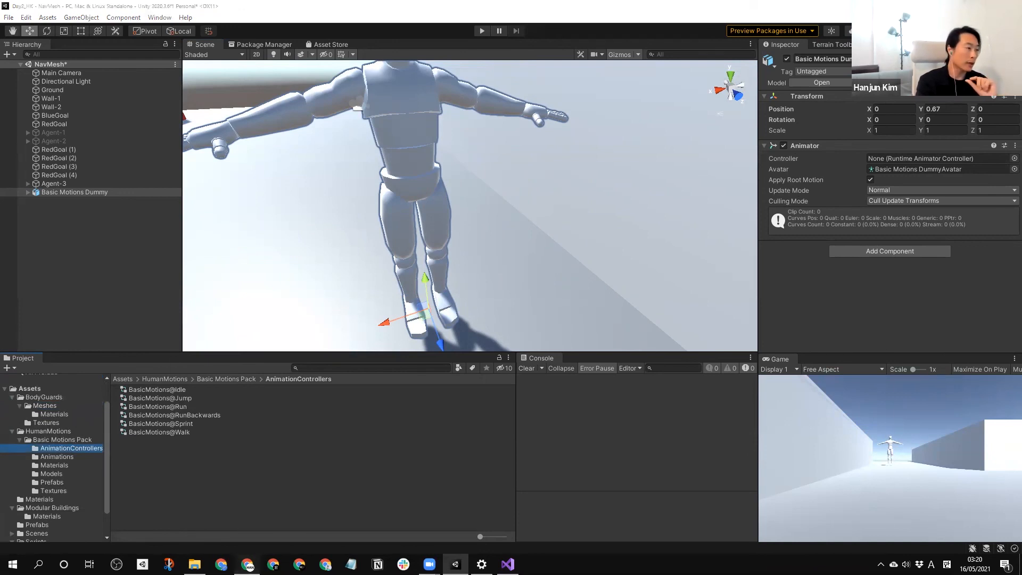
# - Switch to the browser, return to the free zombie results on the Unity Asset Store and browse them
pyautogui.click(247, 564)
pyautogui.hotkey('alt', 'Left')
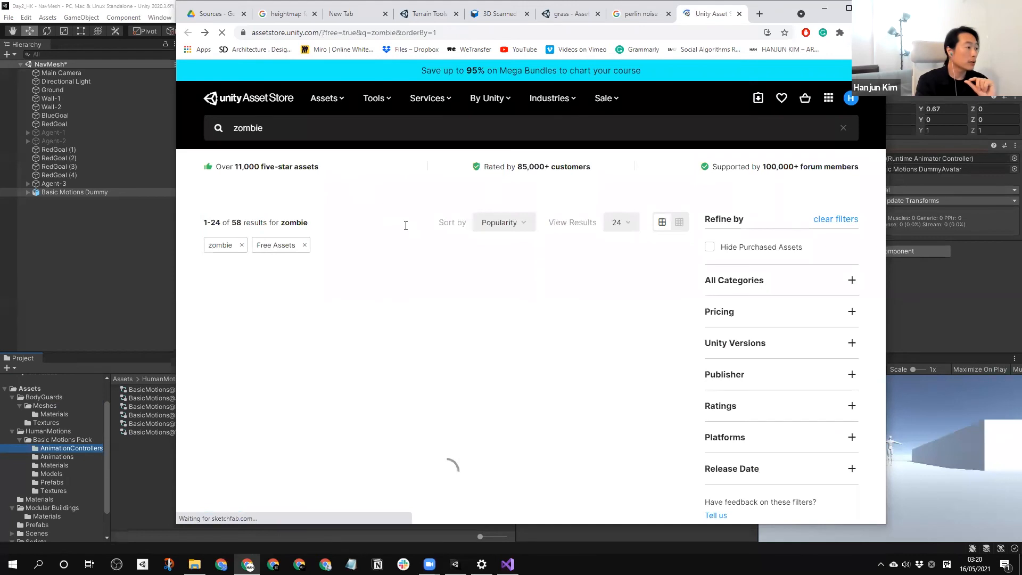
pyautogui.scroll(-5, 442, 264)
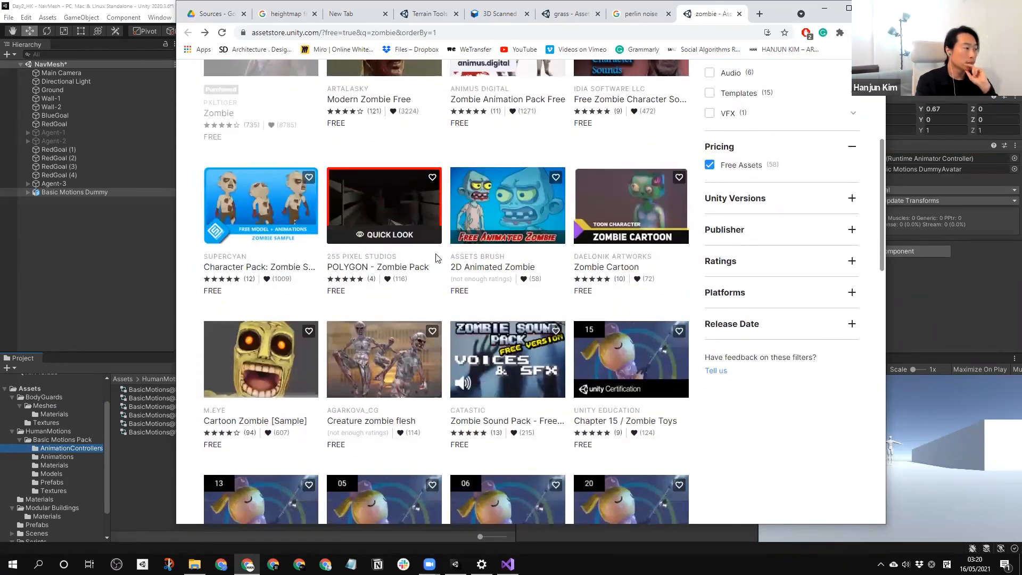
pyautogui.scroll(2, 410, 235)
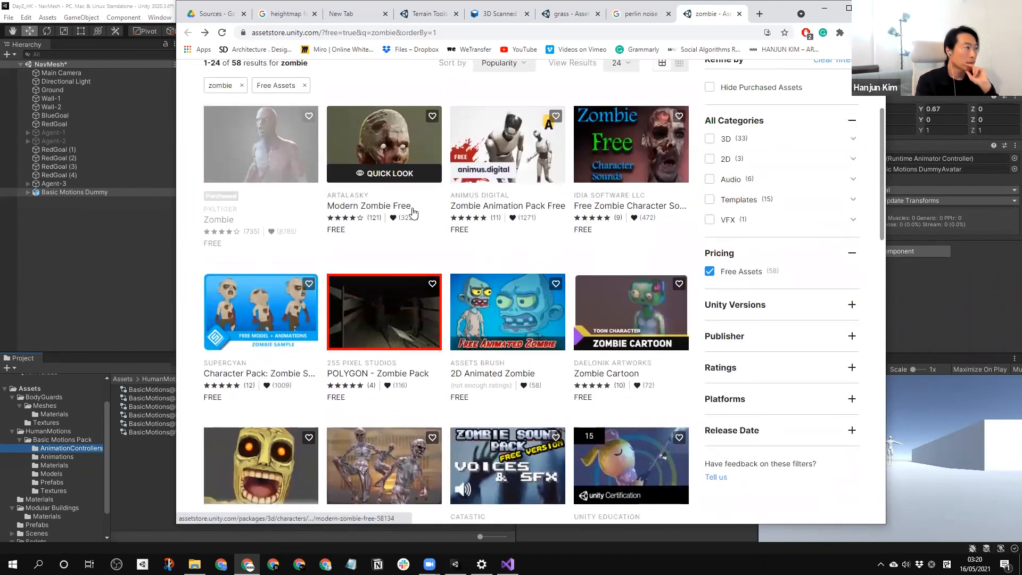
pyautogui.scroll(3, 413, 213)
# - Search the Asset Store for animations and restrict the results to free assets
pyautogui.click(250, 128)
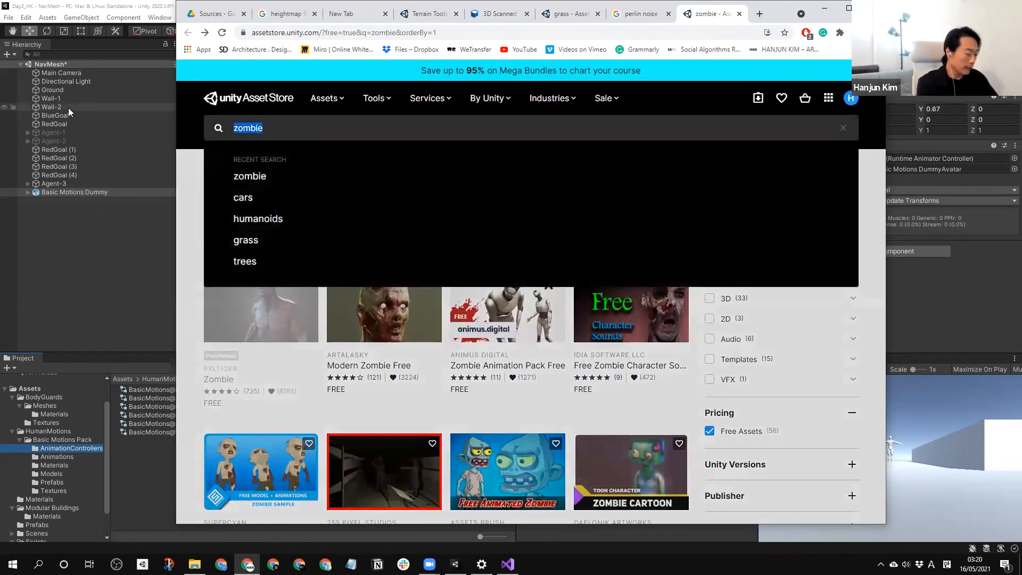
pyautogui.write('anim')
pyautogui.press('Down')
pyautogui.press('Down')
pyautogui.press('Down')
pyautogui.press('Return')
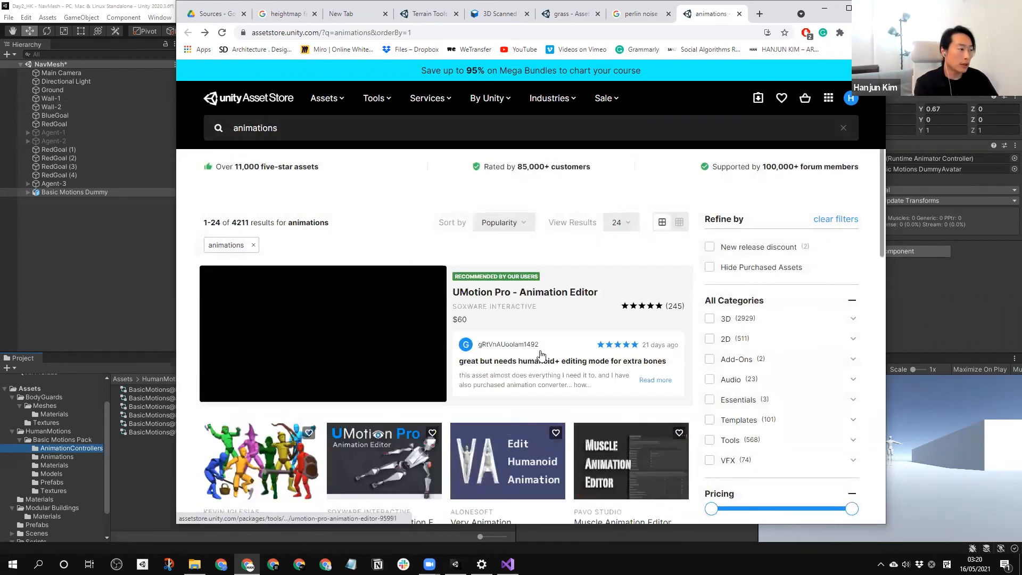
pyautogui.scroll(-7, 540, 354)
pyautogui.click(727, 193)
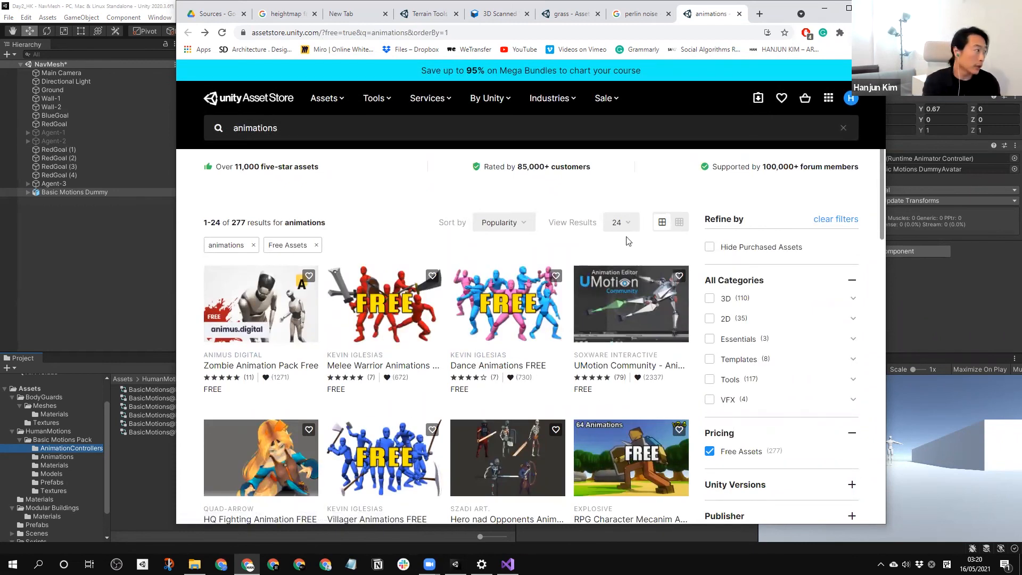
# - Switch back to Unity, select the Basic Motions Dummy, and run the scene briefly before stopping it
pyautogui.click(89, 191)
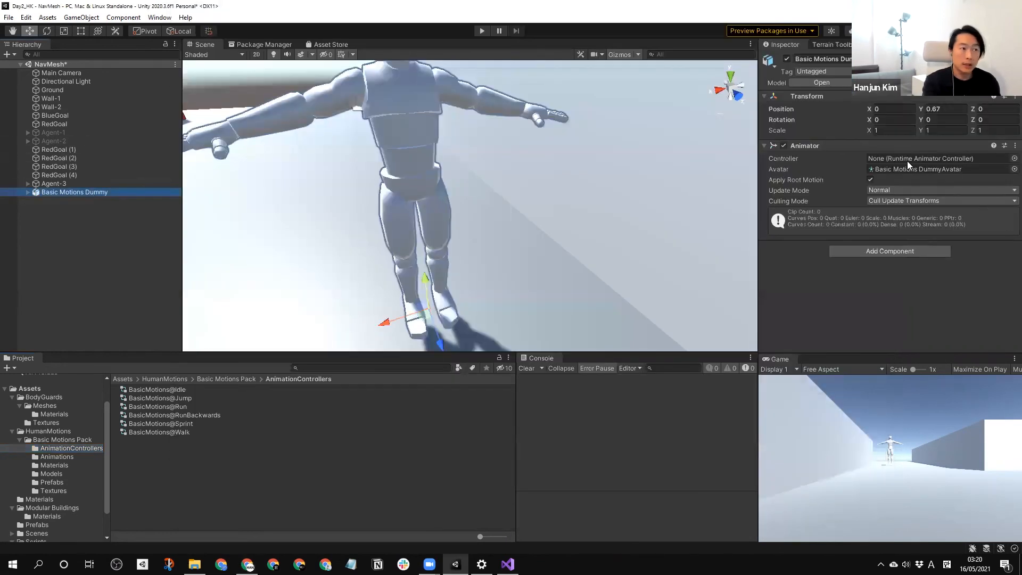
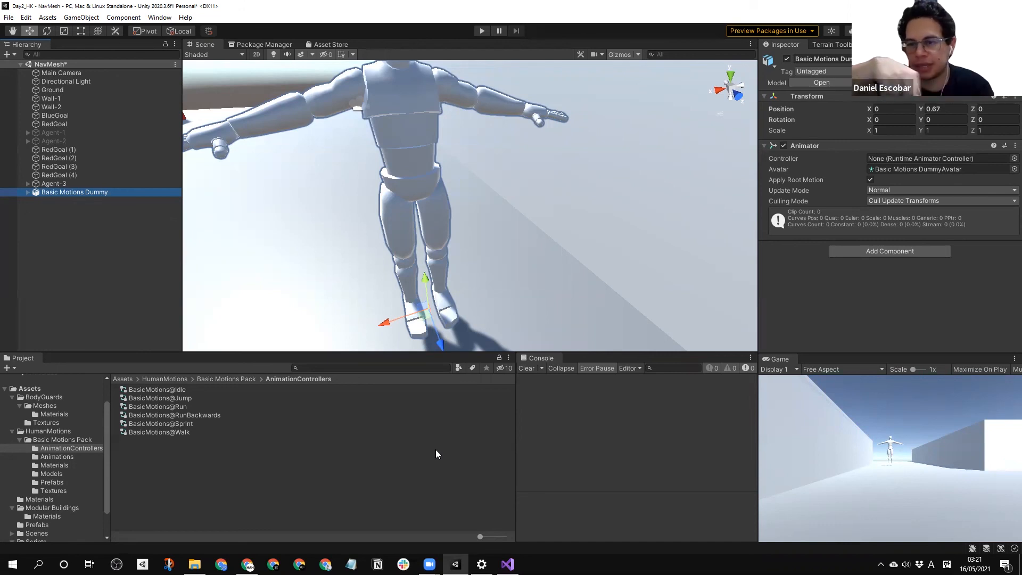
pyautogui.click(481, 31)
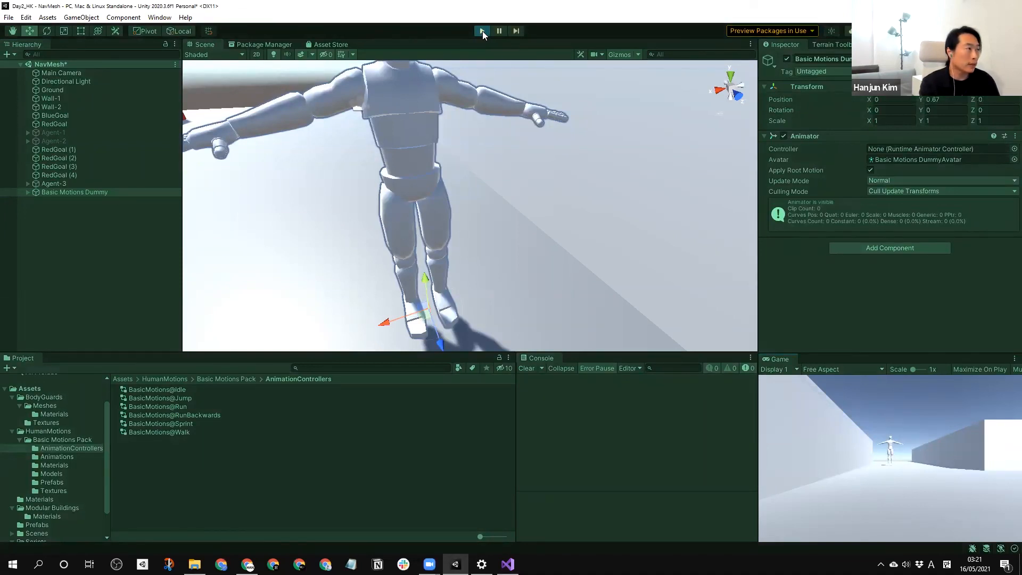
pyautogui.click(483, 31)
# - Duplicate Wall-2, move the copy to the ground's edge at about X 9.87, Z -8.8, and lower it
pyautogui.scroll(-10, 467, 301)
pyautogui.keyDown('alt'); pyautogui.moveTo(508, 241); pyautogui.dragTo(478, 233); pyautogui.keyUp('alt')
pyautogui.keyDown('alt'); pyautogui.moveTo(255, 184); pyautogui.dragTo(470, 195); pyautogui.keyUp('alt')
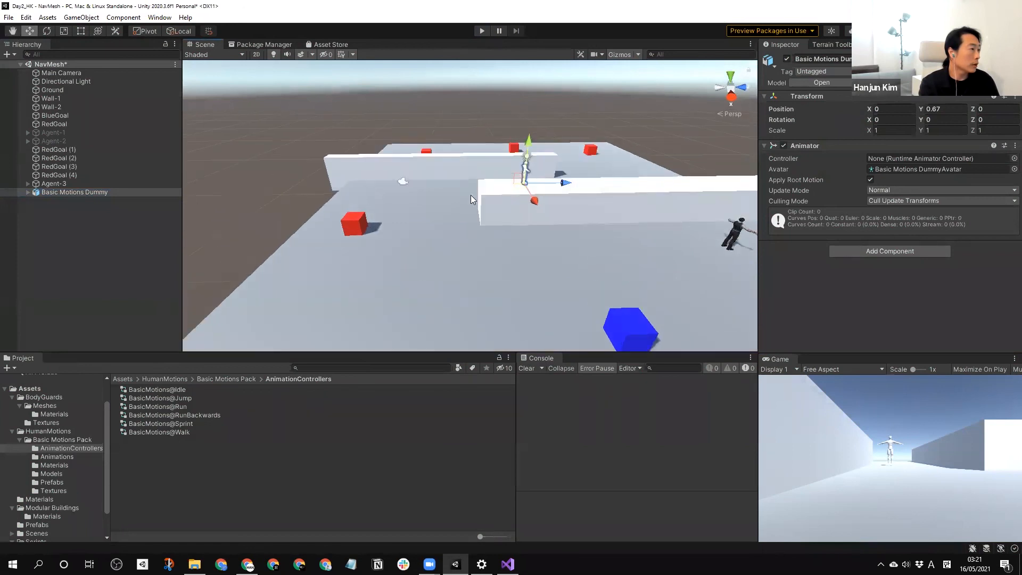
pyautogui.click(516, 211)
pyautogui.keyDown('alt'); pyautogui.moveTo(601, 193); pyautogui.dragTo(590, 216); pyautogui.keyUp('alt')
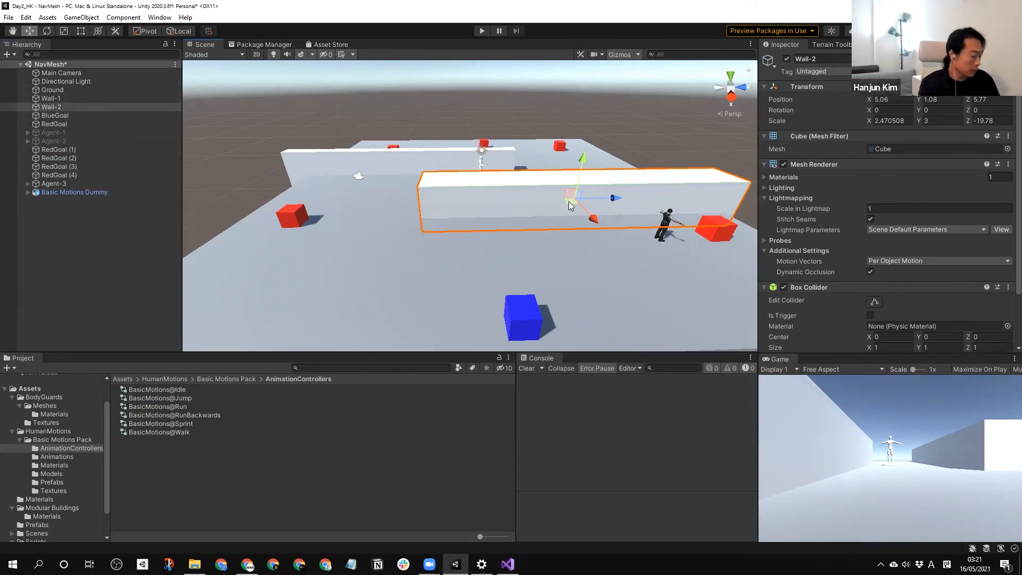
pyautogui.hotkey('ctrl', 'd')
pyautogui.moveTo(575, 201); pyautogui.dragTo(358, 258)
pyautogui.moveTo(357, 253); pyautogui.dragTo(506, 247, button='middle')
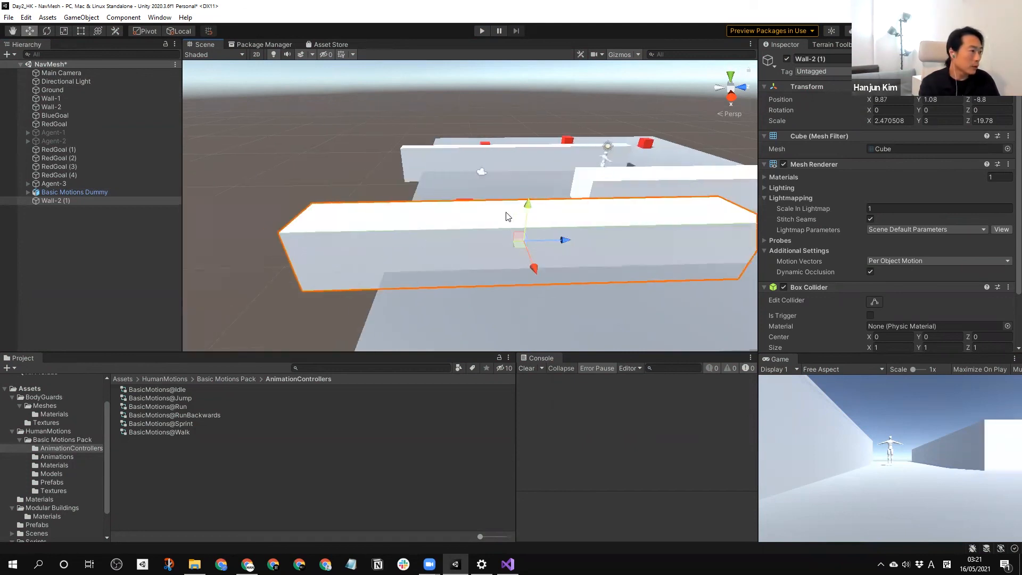
pyautogui.moveTo(531, 209); pyautogui.dragTo(533, 239)
# - Duplicate the lowered wall three times, offsetting the copies slightly in height and along their length to form steps
pyautogui.moveTo(534, 238); pyautogui.dragTo(510, 238, button='middle')
pyautogui.scroll(3, 511, 242)
pyautogui.hotkey('ctrl', 'd')
pyautogui.moveTo(365, 266); pyautogui.dragTo(372, 266)
pyautogui.moveTo(376, 301); pyautogui.dragTo(387, 292)
pyautogui.hotkey('ctrl', 'd')
pyautogui.hotkey('ctrl', 'd')
pyautogui.moveTo(342, 262); pyautogui.dragTo(341, 257)
pyautogui.moveTo(379, 290); pyautogui.dragTo(367, 290)
# - Duplicate the last step again and move the copy outward beside the steps to about X 12.69, Y -0.35, Z -10.01
pyautogui.moveTo(644, 261); pyautogui.dragTo(559, 239, button='right')
pyautogui.moveTo(559, 239); pyautogui.dragTo(545, 239, button='middle')
pyautogui.scroll(-3, 388, 261)
pyautogui.moveTo(388, 260); pyautogui.dragTo(503, 245, button='right')
pyautogui.moveTo(503, 245); pyautogui.dragTo(577, 243, button='middle')
pyautogui.moveTo(577, 243); pyautogui.dragTo(575, 265, button='right')
pyautogui.moveTo(575, 265); pyautogui.dragTo(441, 238, button='middle')
pyautogui.hotkey('ctrl', 'd')
pyautogui.moveTo(448, 238); pyautogui.dragTo(446, 288)
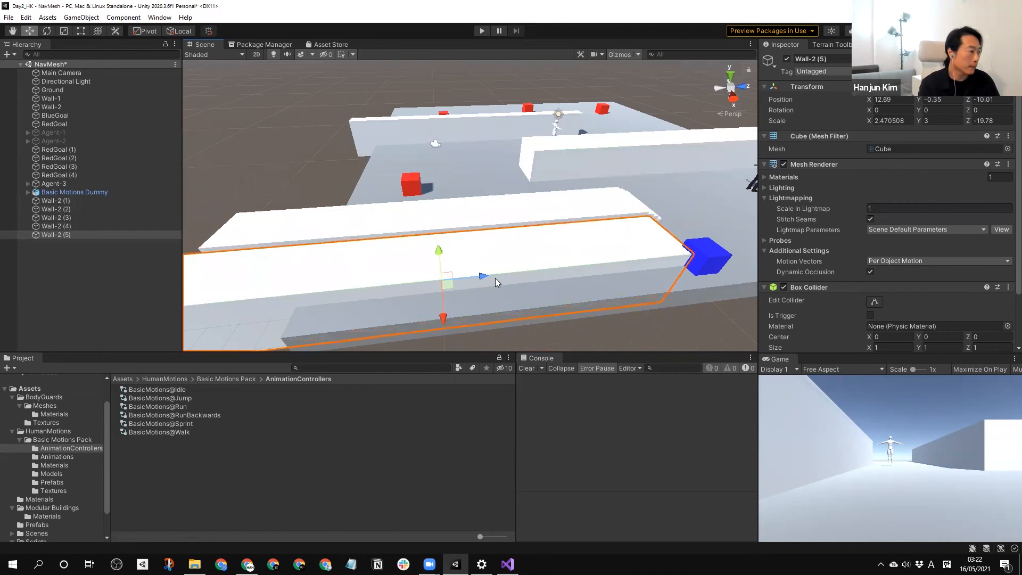
# - Rotate the outer wall copy slightly so it slopes like a ramp beside the steps, and deselect it
pyautogui.press('e')
pyautogui.moveTo(412, 288); pyautogui.dragTo(526, 211, button='right')
pyautogui.moveTo(526, 210); pyautogui.dragTo(530, 207)
pyautogui.scroll(-3, 582, 270)
pyautogui.click(659, 263)
pyautogui.moveTo(660, 256); pyautogui.dragTo(662, 237, button='right')
pyautogui.keyDown('alt'); pyautogui.moveTo(662, 237); pyautogui.dragTo(622, 255); pyautogui.keyUp('alt')
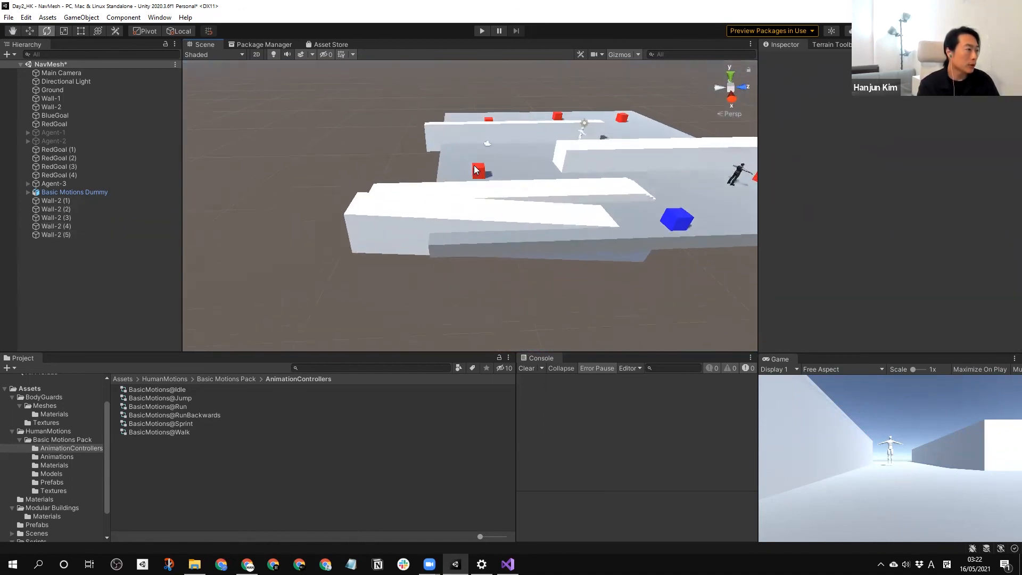
# - Duplicate RedGoal (1) and place the copy on top of the stepped walls near their far end
pyautogui.click(475, 166)
pyautogui.scroll(3, 474, 169)
pyautogui.moveTo(490, 167); pyautogui.dragTo(488, 184, button='right')
pyautogui.press('e')
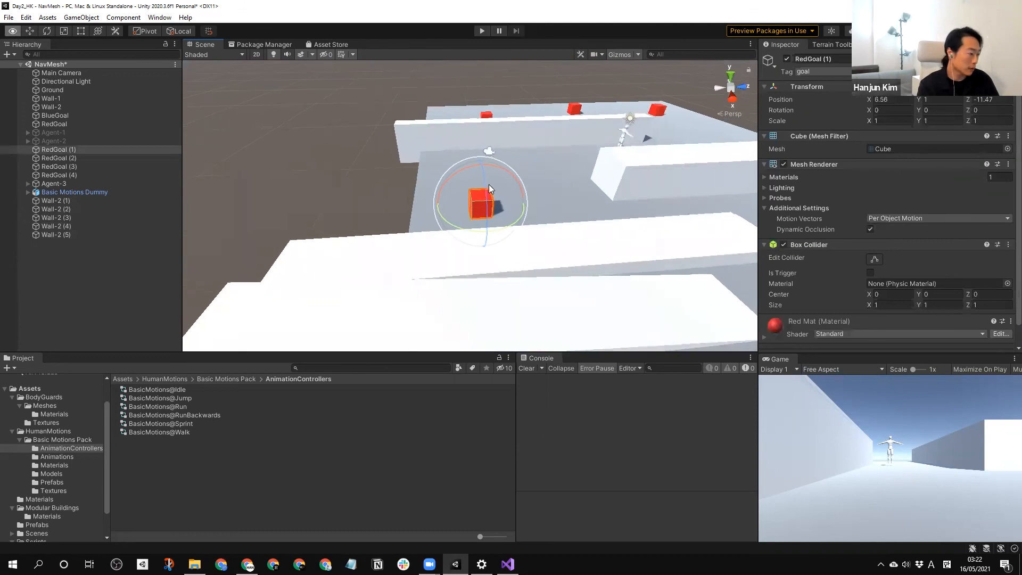
pyautogui.press('w')
pyautogui.moveTo(497, 192); pyautogui.dragTo(502, 190, button='middle')
pyautogui.hotkey('ctrl', 'd')
pyautogui.moveTo(506, 194); pyautogui.dragTo(507, 188, button='right')
pyautogui.moveTo(516, 198); pyautogui.dragTo(522, 231)
pyautogui.moveTo(528, 180); pyautogui.dragTo(534, 160)
pyautogui.moveTo(566, 192); pyautogui.dragTo(462, 192)
# - Duplicate the raised red goal and place the copy on the ramp's high end at about Z -17.89
pyautogui.hotkey('ctrl', 'd')
pyautogui.moveTo(419, 166); pyautogui.dragTo(395, 241)
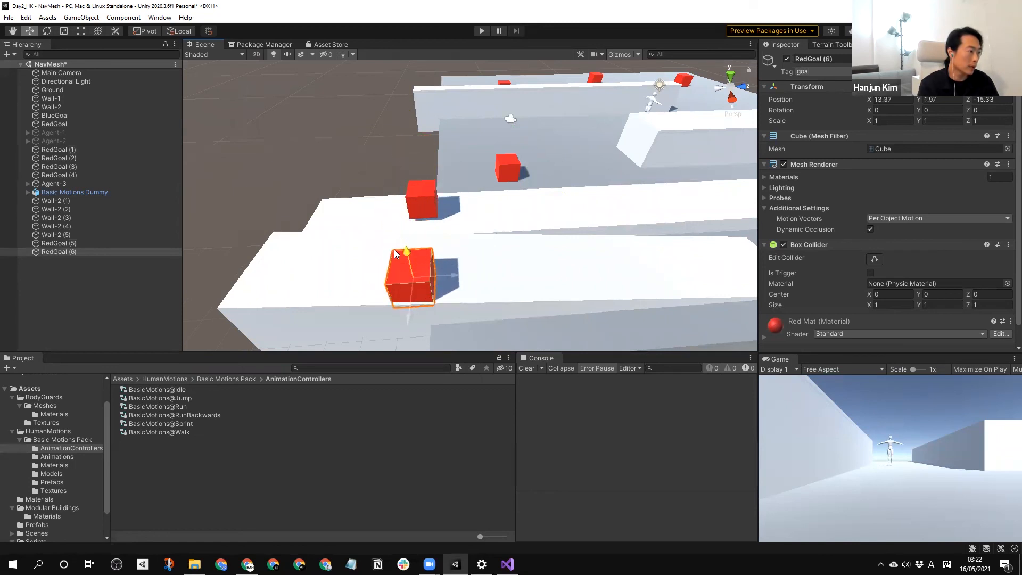
pyautogui.moveTo(459, 272); pyautogui.dragTo(322, 264)
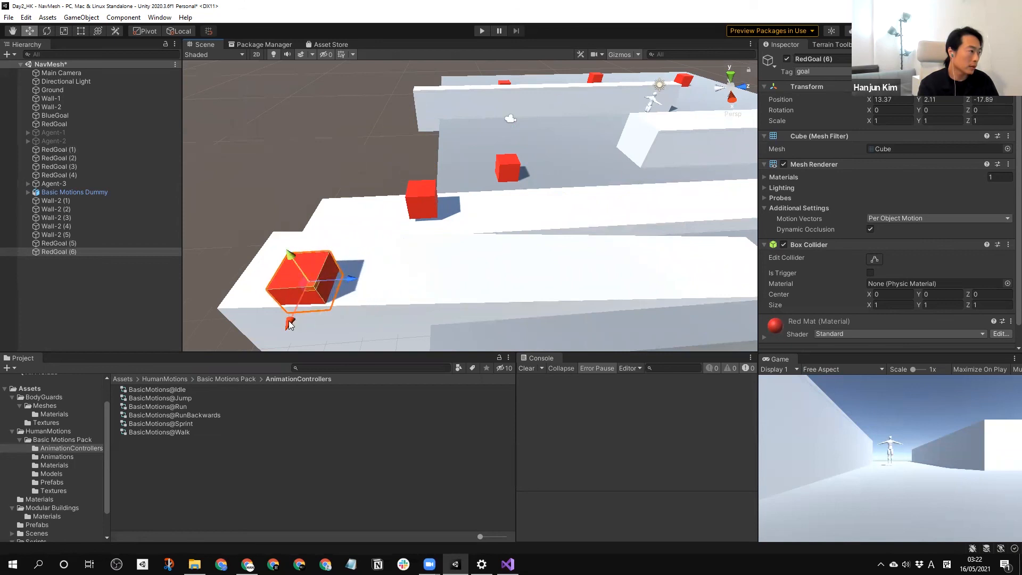
pyautogui.moveTo(289, 322); pyautogui.dragTo(299, 303)
pyautogui.scroll(-5, 575, 246)
pyautogui.keyDown('alt'); pyautogui.moveTo(577, 181); pyautogui.dragTo(554, 255); pyautogui.keyUp('alt')
pyautogui.scroll(5, 334, 196)
pyautogui.scroll(-1, 286, 202)
pyautogui.moveTo(287, 202); pyautogui.dragTo(326, 174, button='middle')
pyautogui.click(326, 174)
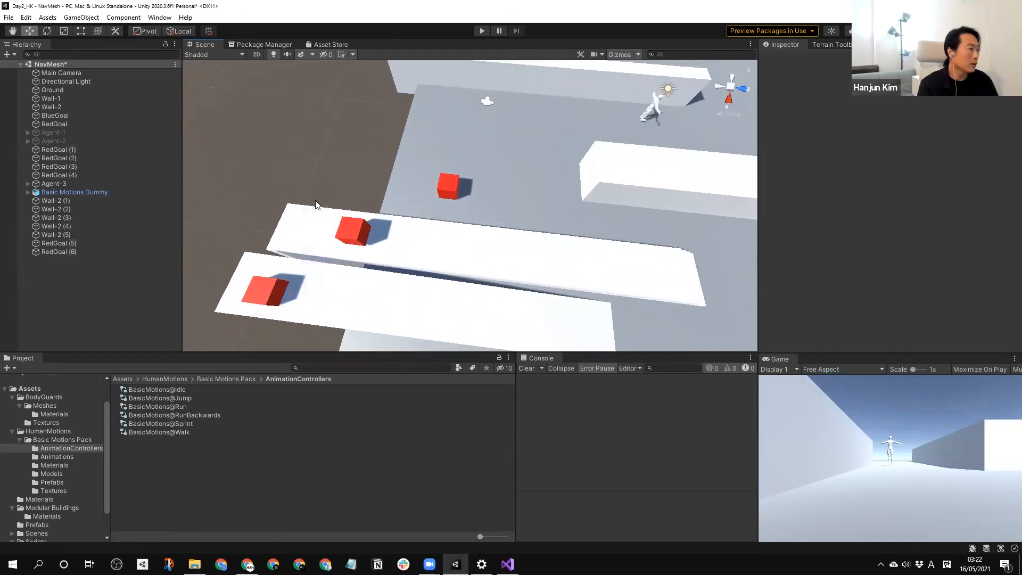
# - Scale the walls Wall-2 (1) to Wall-2 (5) wider along X to about 5.59
pyautogui.click(56, 202)
pyautogui.keyDown('shift'); pyautogui.click(64, 234); pyautogui.keyUp('shift')
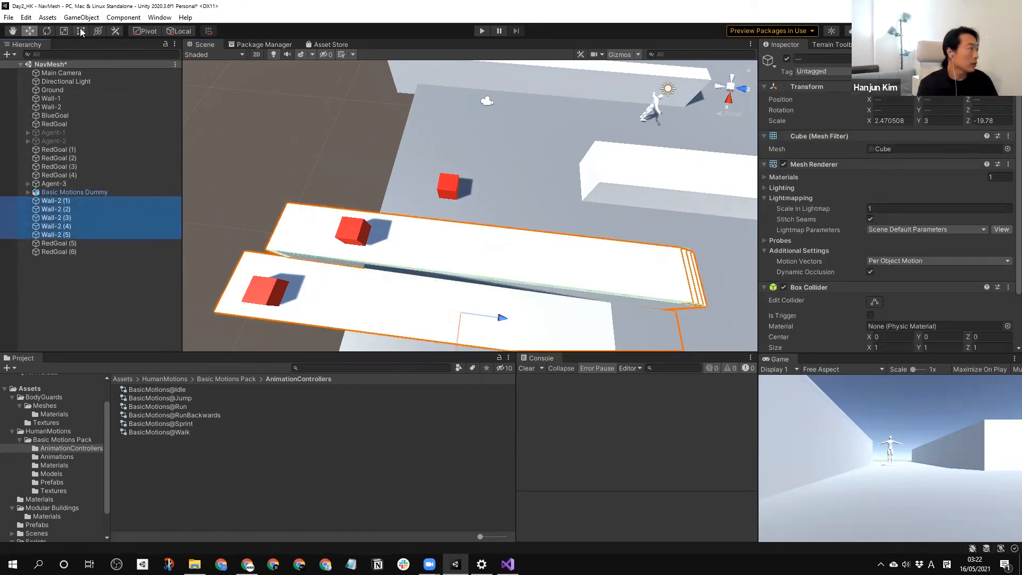
pyautogui.click(64, 31)
pyautogui.scroll(-5, 428, 112)
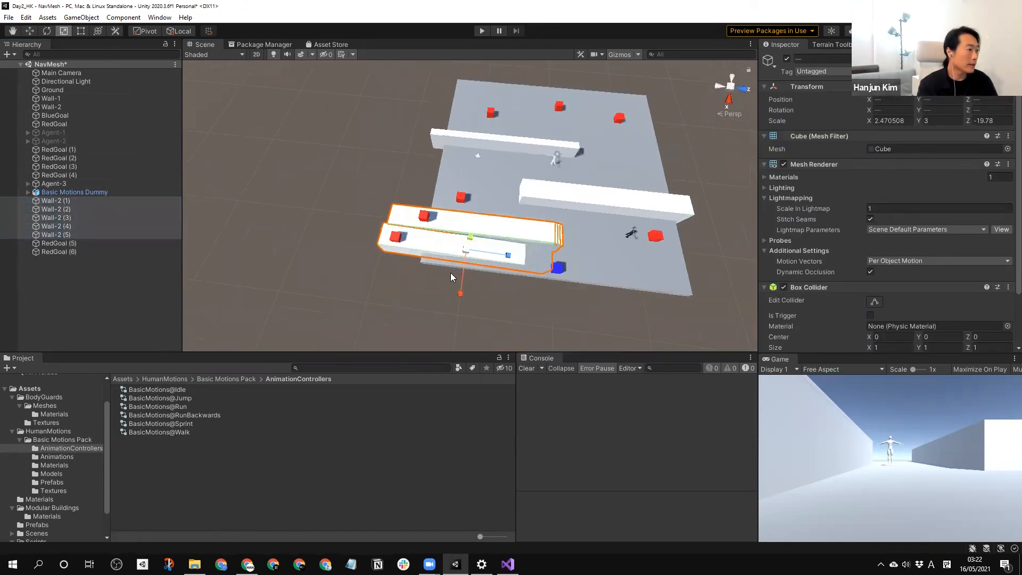
pyautogui.moveTo(461, 313); pyautogui.dragTo(444, 350)
pyautogui.click(422, 289)
# - Select the stepped walls Wall-2 (1) to Wall-2 (4) and move them inward to about X 2.29
pyautogui.keyDown('alt'); pyautogui.moveTo(381, 219); pyautogui.dragTo(418, 155); pyautogui.keyUp('alt')
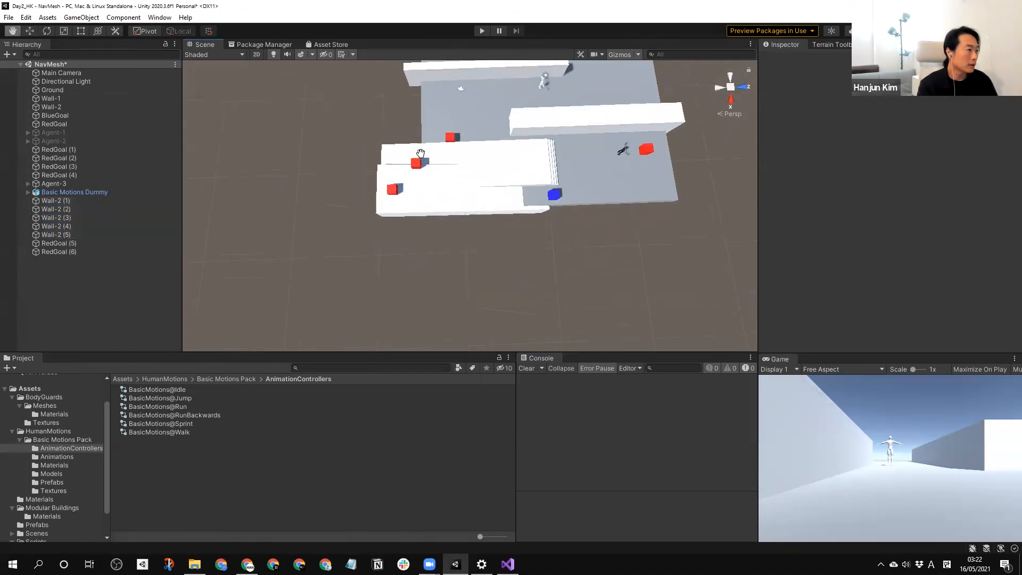
pyautogui.scroll(5, 409, 119)
pyautogui.moveTo(408, 118); pyautogui.dragTo(445, 172, button='middle')
pyautogui.click(60, 235)
pyautogui.click(66, 201)
pyautogui.keyDown('shift'); pyautogui.click(56, 235); pyautogui.keyUp('shift')
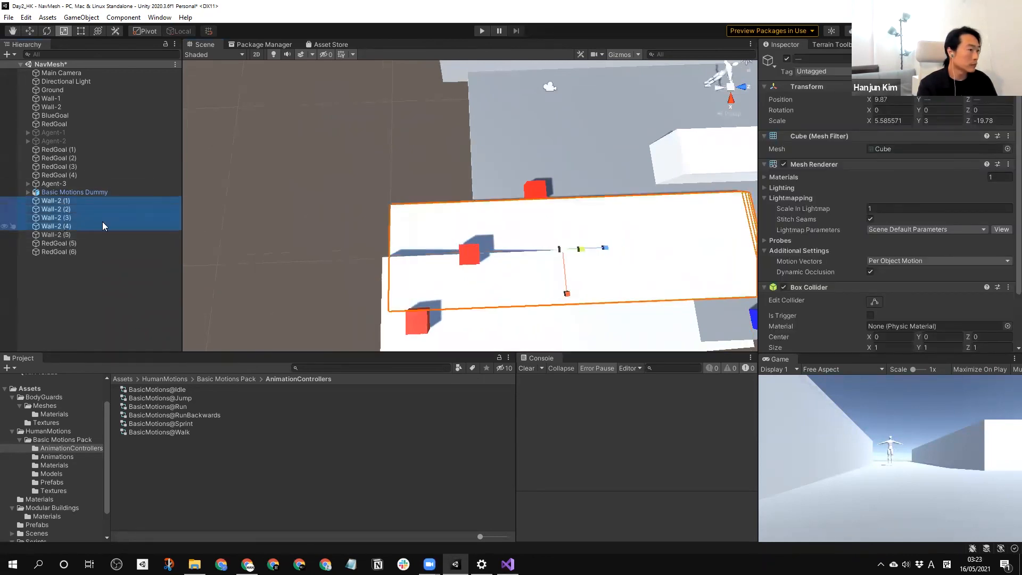
pyautogui.press('f')
pyautogui.press('w')
pyautogui.moveTo(449, 311); pyautogui.dragTo(463, 205)
# - Delete the original Wall-2 and the Basic Motions Dummy from the scene
pyautogui.moveTo(463, 206); pyautogui.dragTo(374, 171, button='middle')
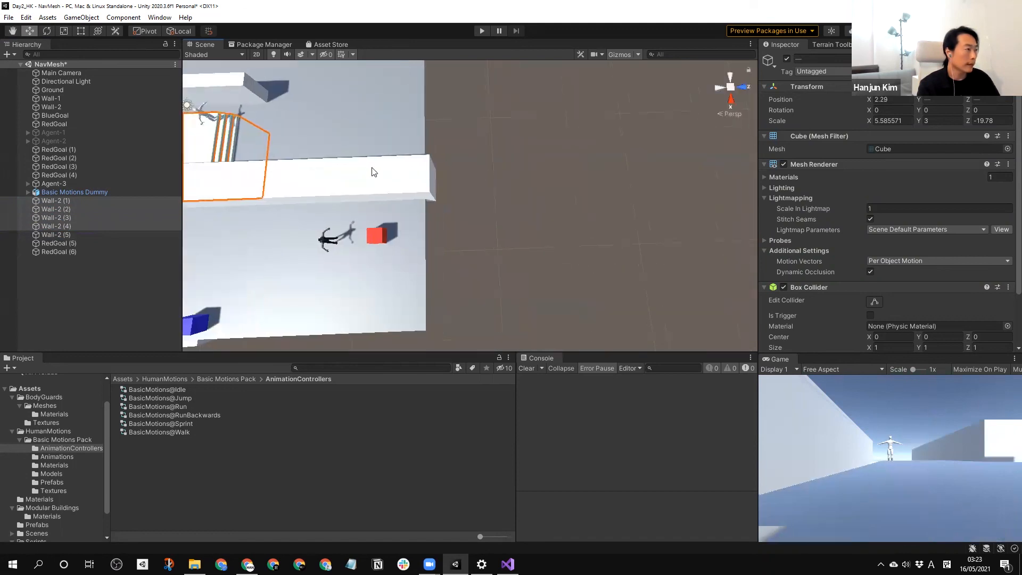
pyautogui.click(416, 172)
pyautogui.press('Delete')
pyautogui.moveTo(484, 178); pyautogui.dragTo(728, 224, button='middle')
pyautogui.click(447, 159)
pyautogui.press('Delete')
# - Move the red goal left beside the ramp back onto the top of the relocated stepped walls
pyautogui.moveTo(420, 222); pyautogui.dragTo(443, 190, button='middle')
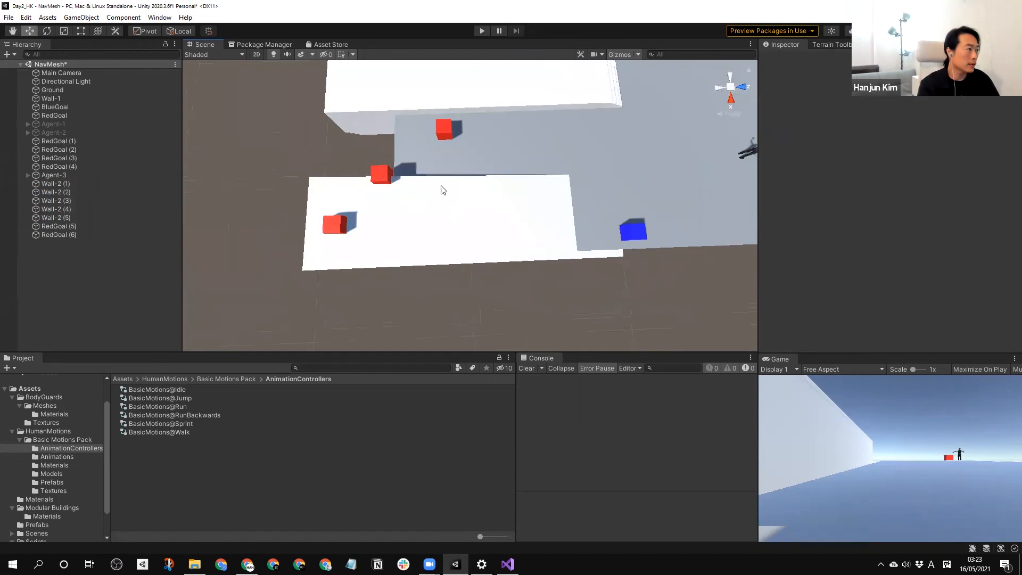
pyautogui.click(384, 182)
pyautogui.moveTo(383, 216); pyautogui.dragTo(383, 114)
pyautogui.moveTo(531, 171); pyautogui.dragTo(524, 183, button='middle')
pyautogui.click(307, 241)
pyautogui.scroll(-2, 307, 240)
pyautogui.moveTo(403, 335); pyautogui.dragTo(434, 145, button='right')
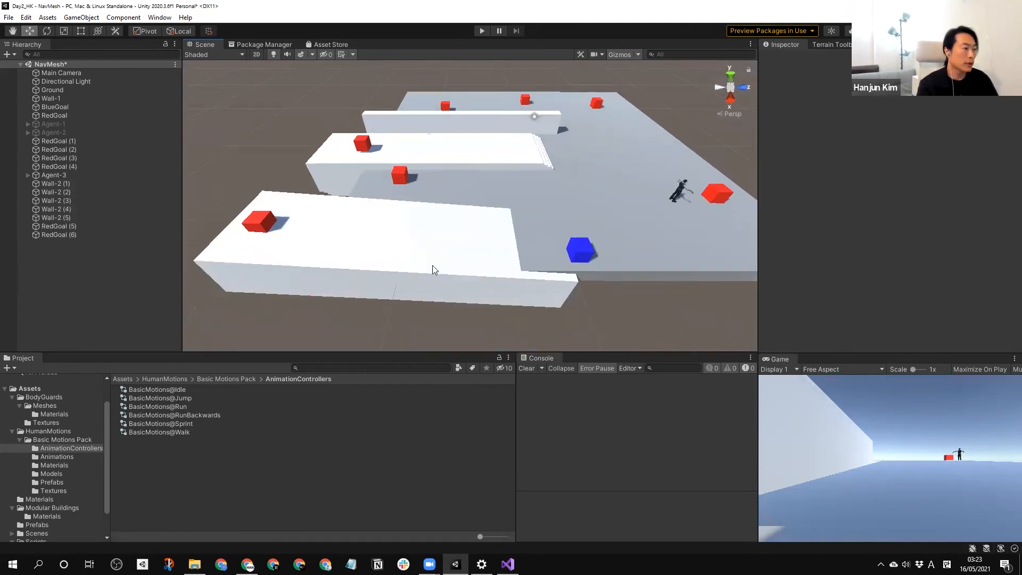
# - Set the navigation area of Wall-2 (1) to Wall-2 (5) to Walkable
pyautogui.click(431, 269)
pyautogui.press('f')
pyautogui.keyDown('shift'); pyautogui.click(66, 184); pyautogui.keyUp('shift')
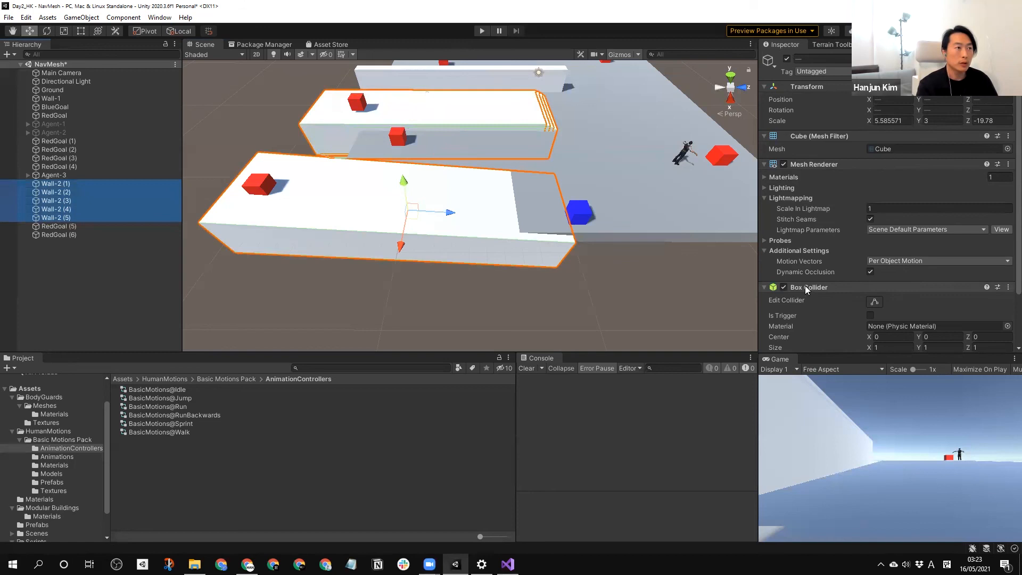
pyautogui.click(894, 44)
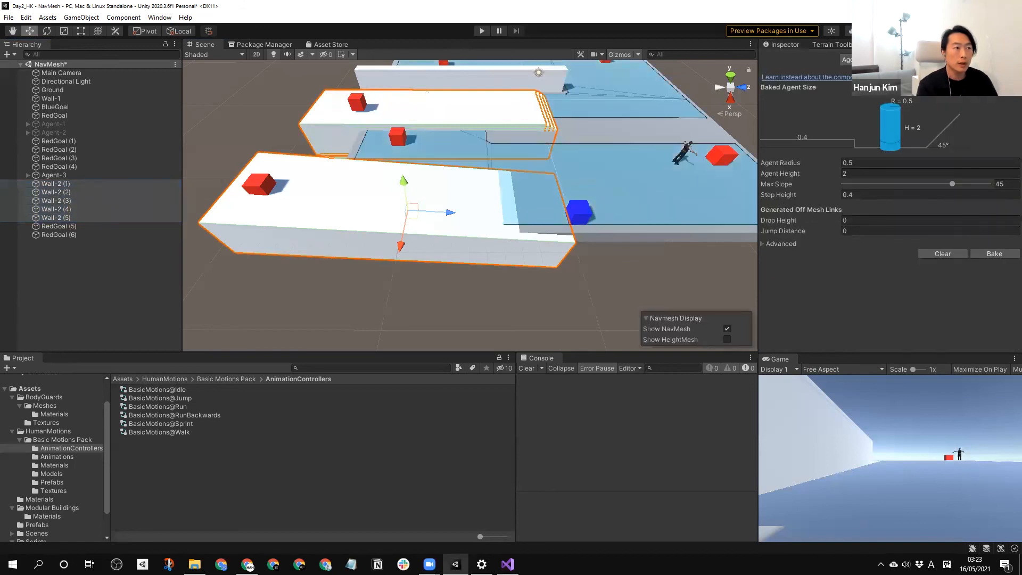
pyautogui.click(943, 60)
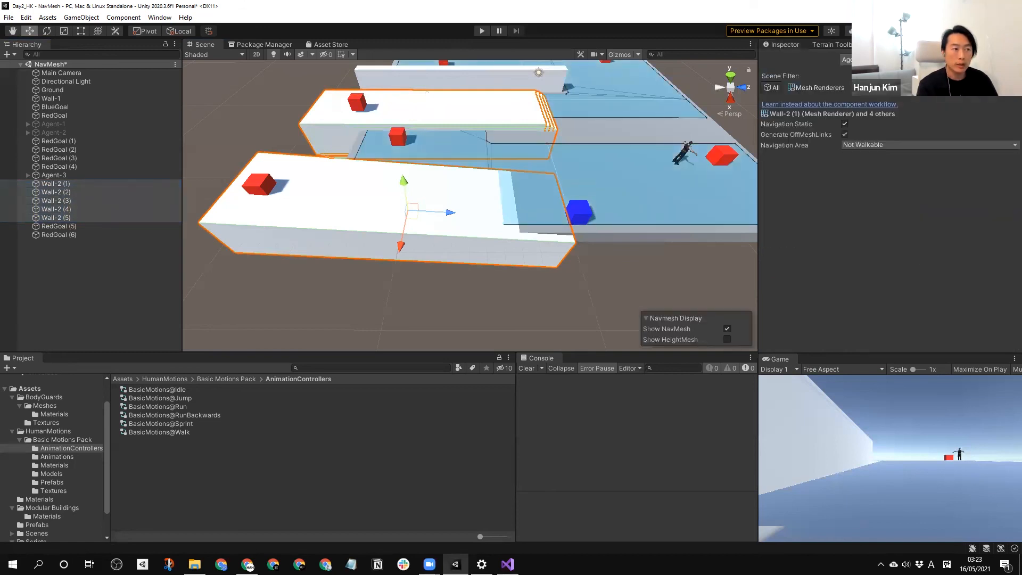
pyautogui.click(884, 146)
pyautogui.click(885, 156)
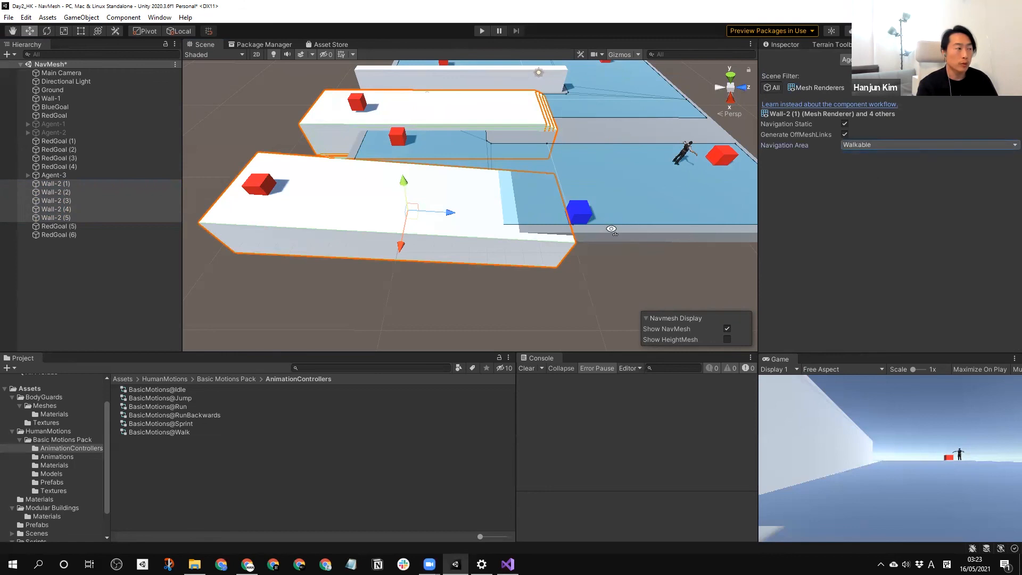
# - Add Ground and Wall-1 to the wall selection and bake the NavMesh with the current agent settings
pyautogui.scroll(-6, 611, 229)
pyautogui.keyDown('shift'); pyautogui.click(556, 270); pyautogui.keyUp('shift')
pyautogui.keyDown('shift'); pyautogui.click(433, 152); pyautogui.keyUp('shift')
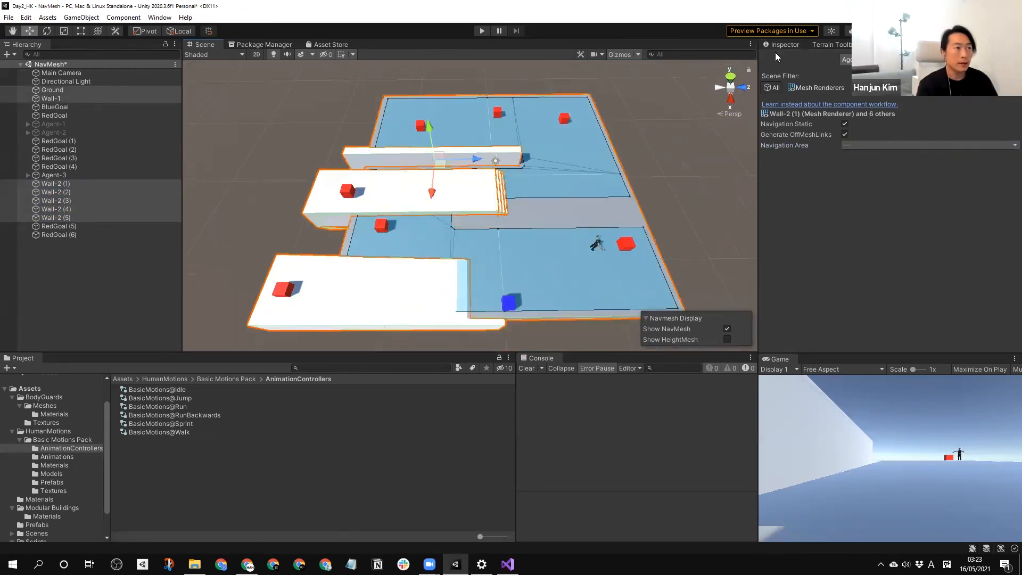
pyautogui.click(831, 44)
pyautogui.click(897, 44)
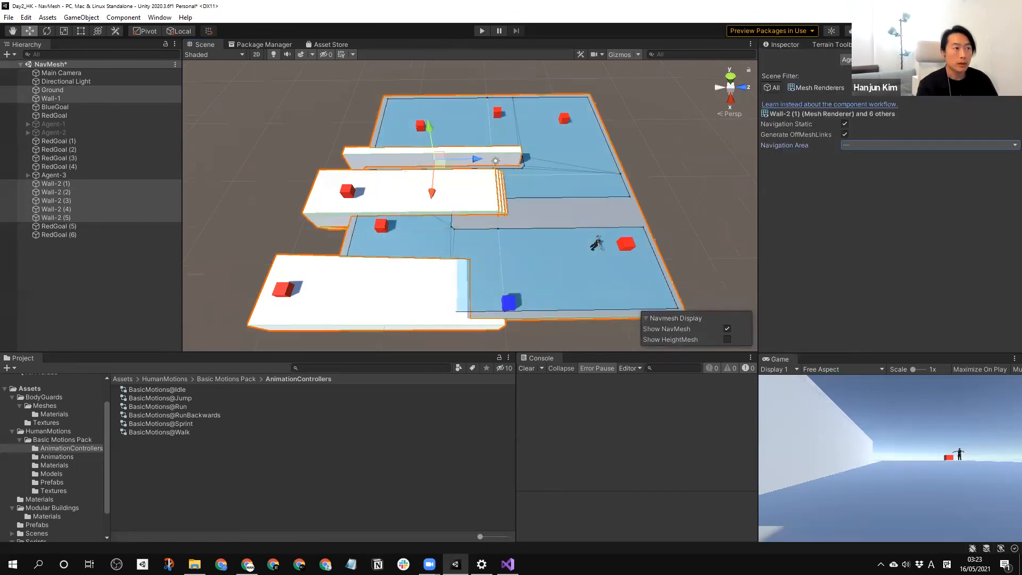
pyautogui.click(917, 60)
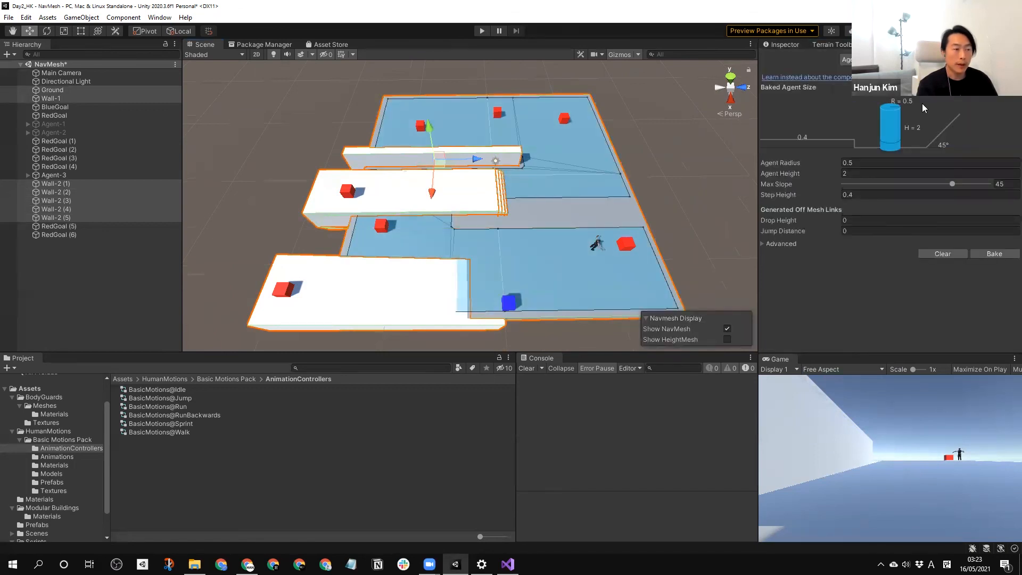
pyautogui.click(987, 254)
# - Examine the baked NavMesh on the stairs and raised walls, and briefly run the simulation
pyautogui.click(648, 227)
pyautogui.keyDown('alt'); pyautogui.moveTo(648, 227); pyautogui.dragTo(497, 210); pyautogui.keyUp('alt')
pyautogui.scroll(5, 527, 201)
pyautogui.moveTo(527, 202); pyautogui.dragTo(432, 185, button='middle')
pyautogui.scroll(5, 428, 192)
pyautogui.scroll(-4, 427, 184)
pyautogui.scroll(5, 392, 140)
pyautogui.scroll(-4, 463, 192)
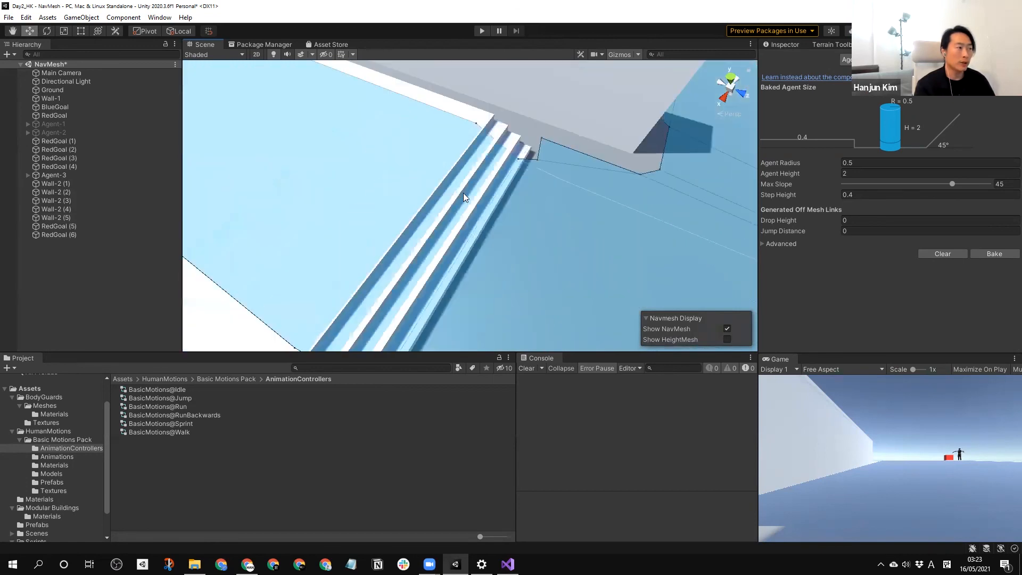
pyautogui.scroll(-5, 502, 202)
pyautogui.moveTo(530, 190); pyautogui.dragTo(500, 168, button='middle')
pyautogui.scroll(-8, 519, 168)
pyautogui.click(481, 31)
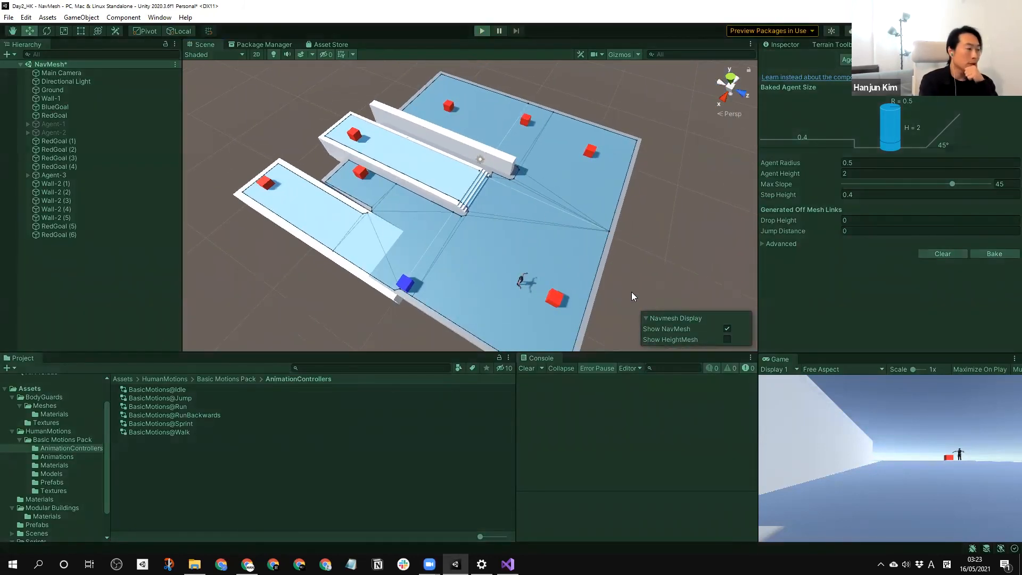
pyautogui.click(481, 31)
# - Delete BlueGoal and RedGoal (1) to RedGoal (4), and test-run the crowd with the remaining goals
pyautogui.click(359, 173)
pyautogui.press('Delete')
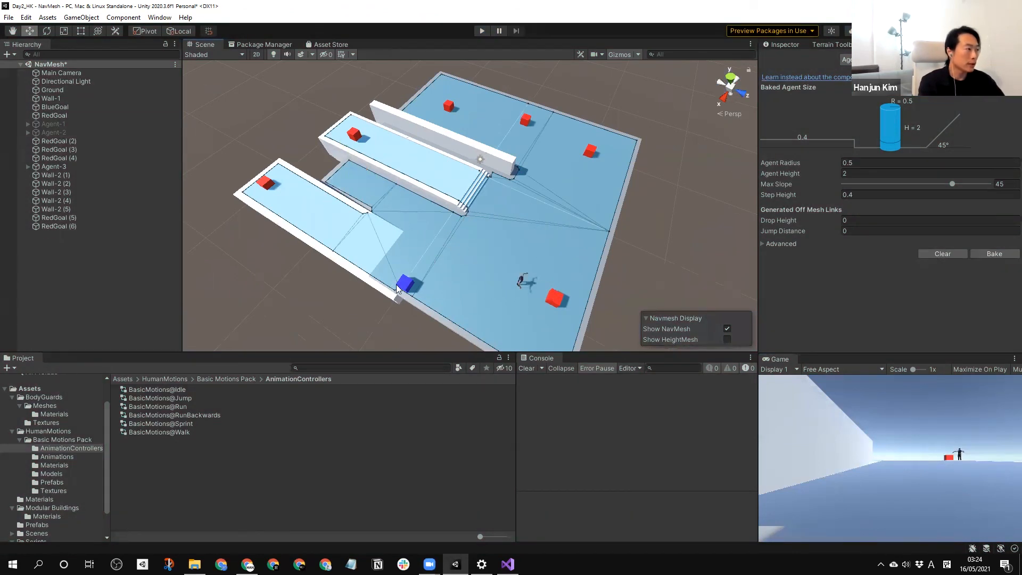
pyautogui.click(406, 284)
pyautogui.press('Delete')
pyautogui.click(448, 106)
pyautogui.press('Delete')
pyautogui.click(526, 120)
pyautogui.press('Delete')
pyautogui.click(590, 150)
pyautogui.press('Delete')
pyautogui.click(481, 32)
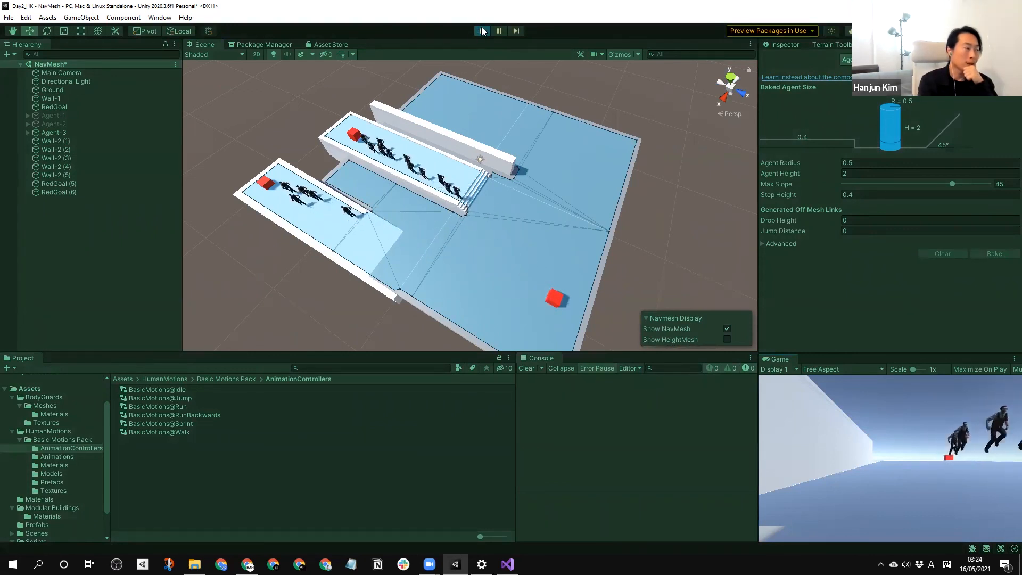
pyautogui.click(481, 30)
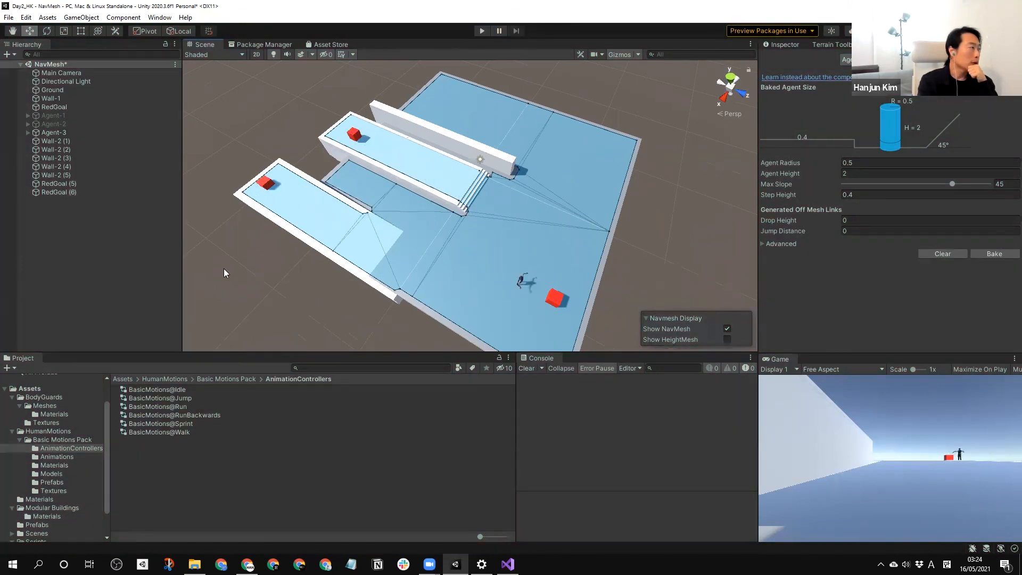
# - Review the Nav Mesh Agent steering, obstacle avoidance and path finding settings of BlueAgent (30)
pyautogui.click(62, 142)
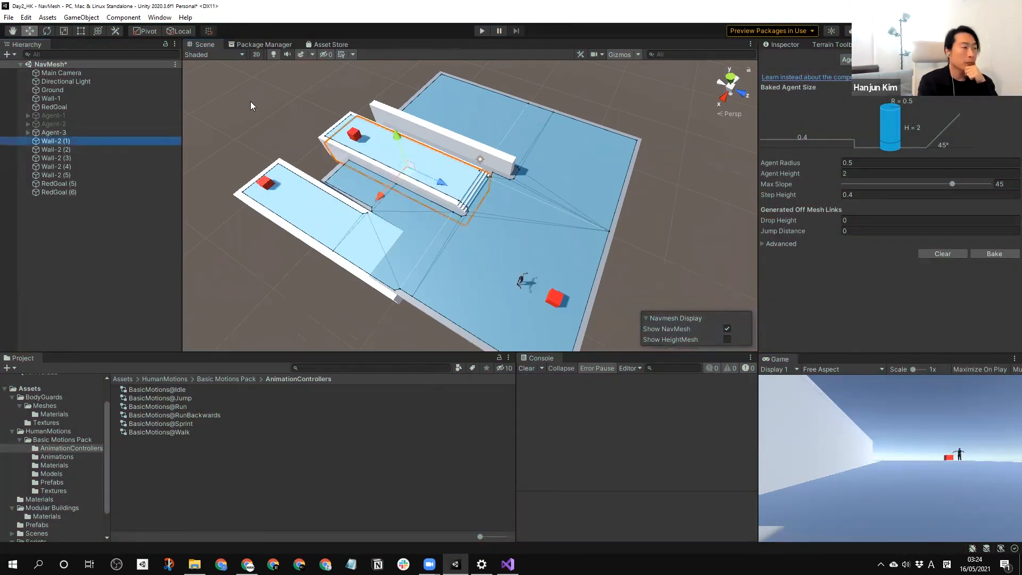
pyautogui.click(28, 132)
pyautogui.click(59, 141)
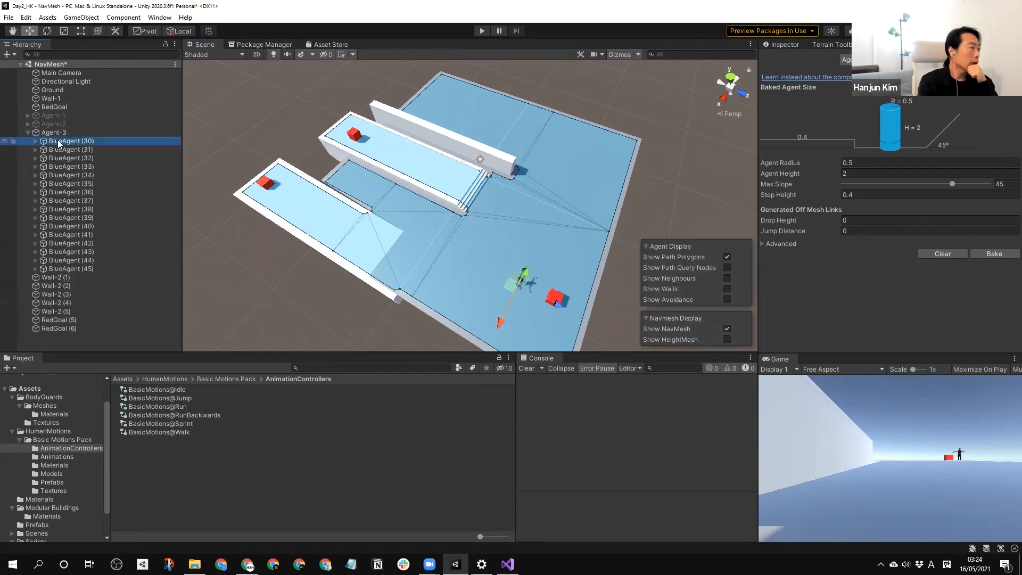
pyautogui.click(785, 45)
pyautogui.scroll(-3, 1006, 201)
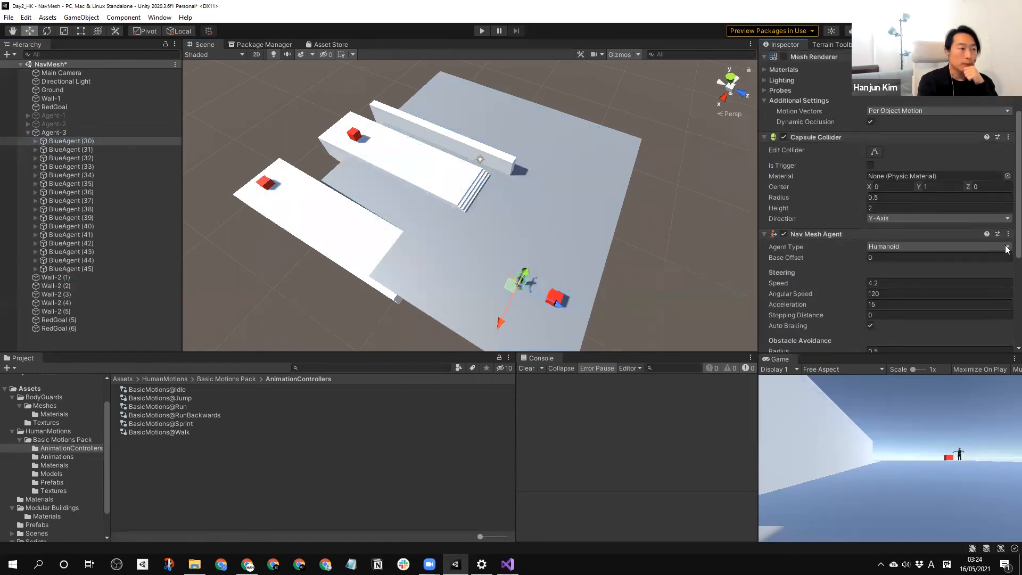
pyautogui.scroll(-3, 1007, 249)
pyautogui.scroll(-1, 1006, 281)
pyautogui.scroll(-2, 1006, 287)
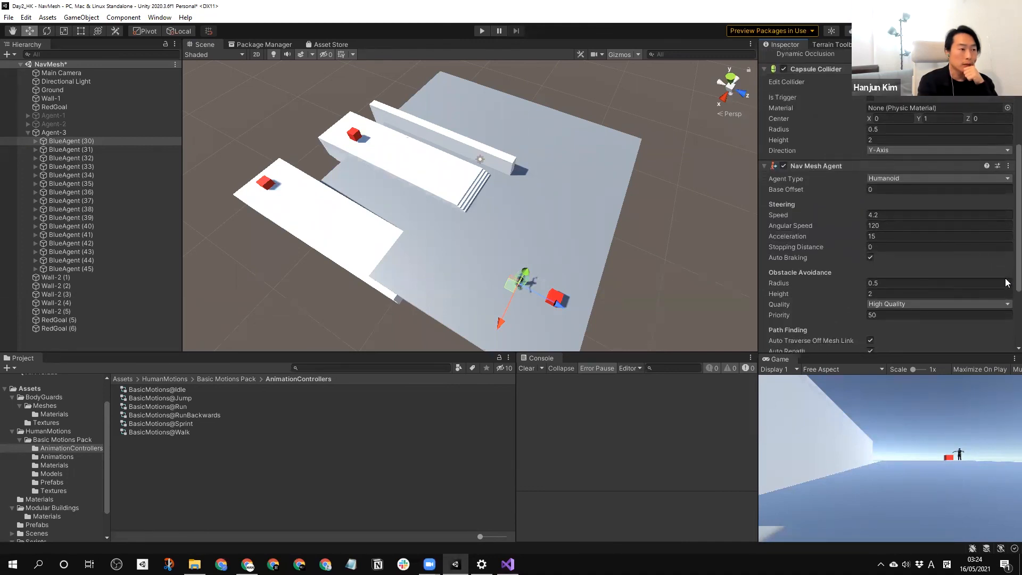
pyautogui.scroll(-1, 1007, 299)
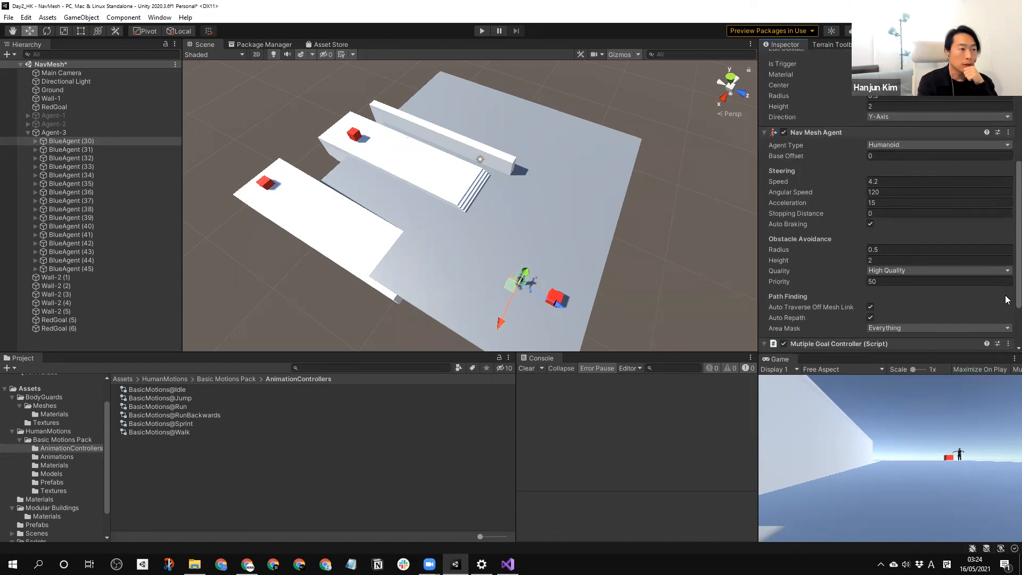
pyautogui.scroll(-3, 1006, 299)
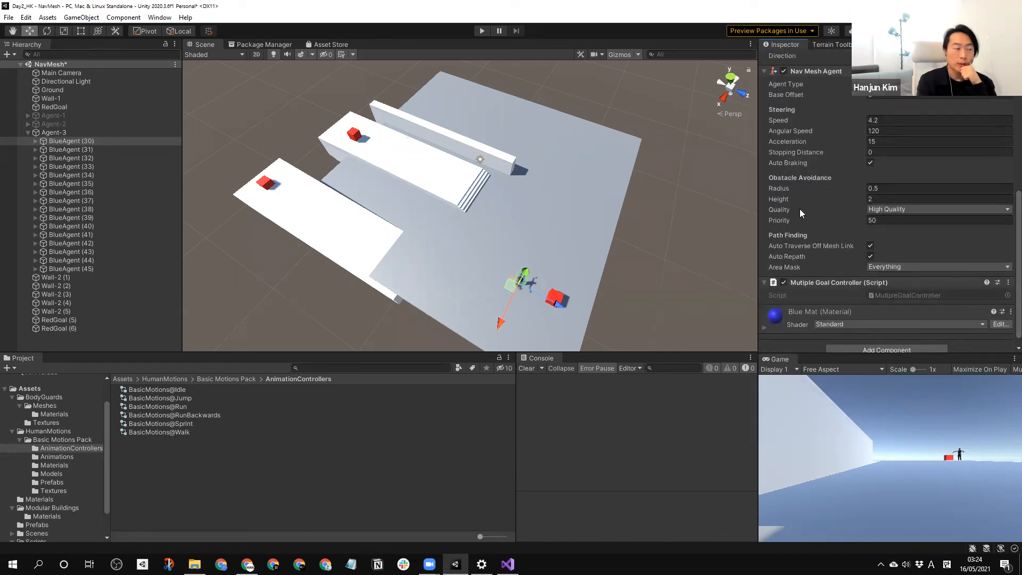
# - Try an obstacle avoidance height of 20 on BlueAgent (30) and return it to 2
pyautogui.click(871, 199)
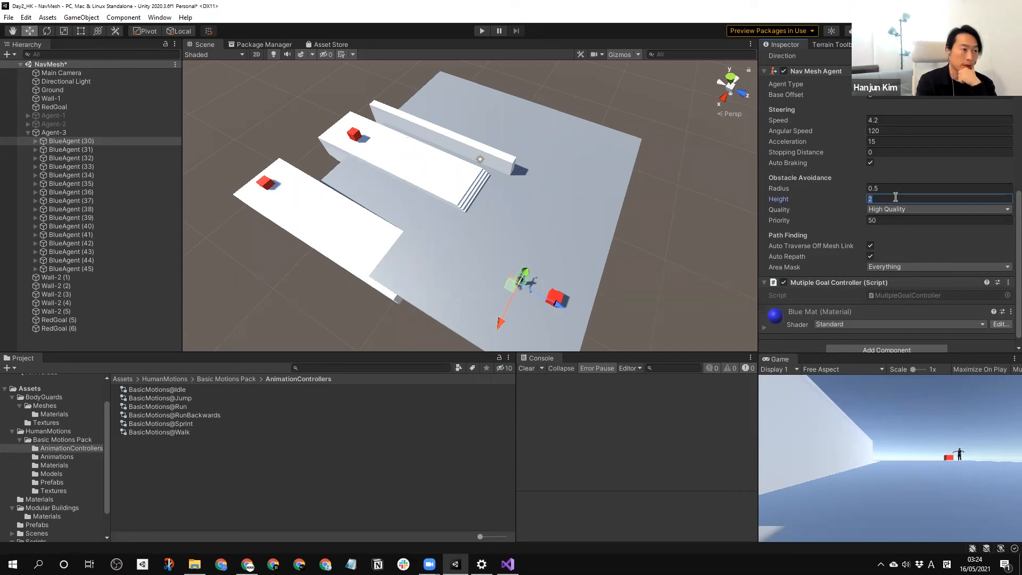
pyautogui.write('20')
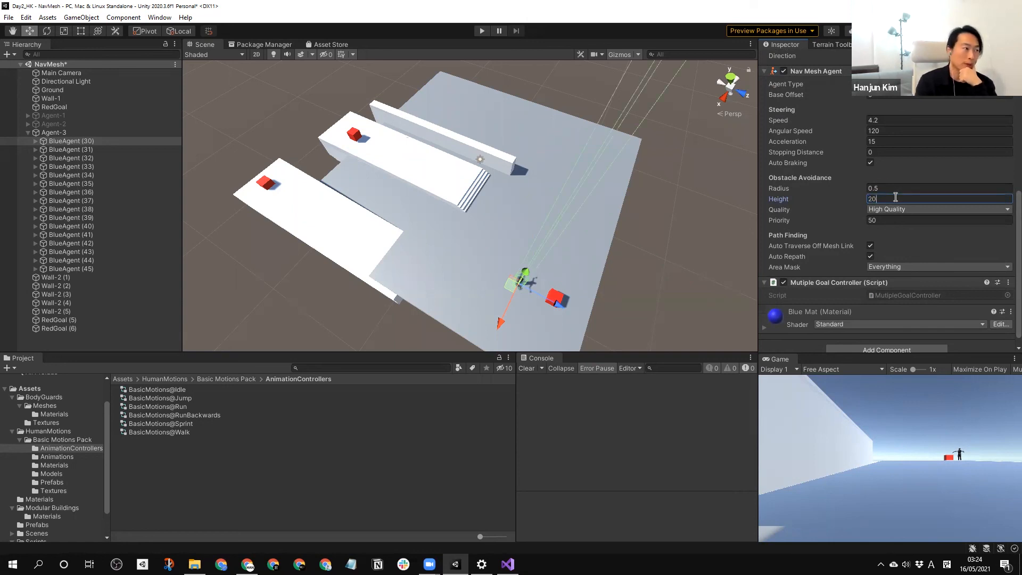
pyautogui.moveTo(630, 242); pyautogui.dragTo(623, 245, button='middle')
pyautogui.scroll(-2, 623, 245)
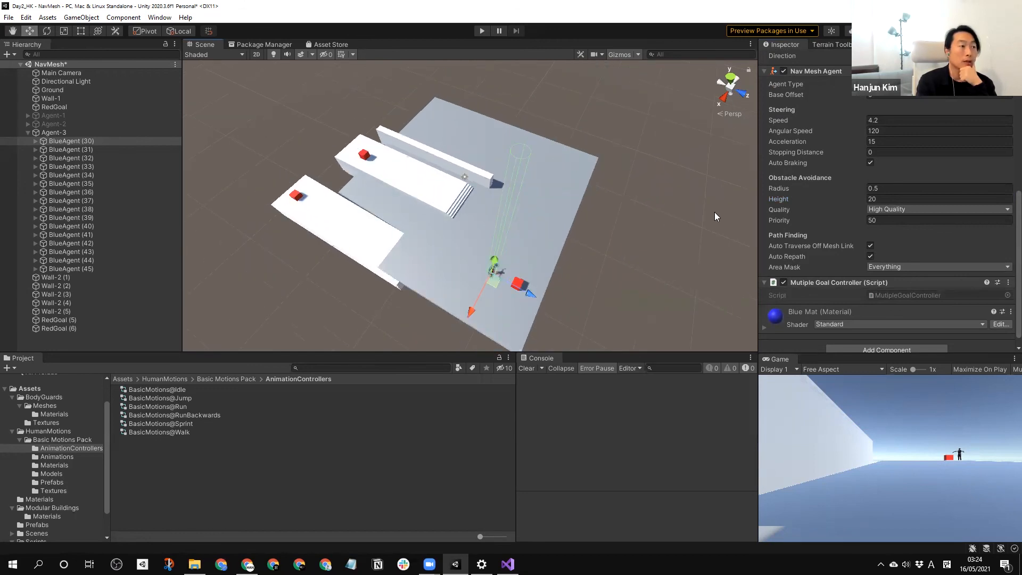
pyautogui.write('2')
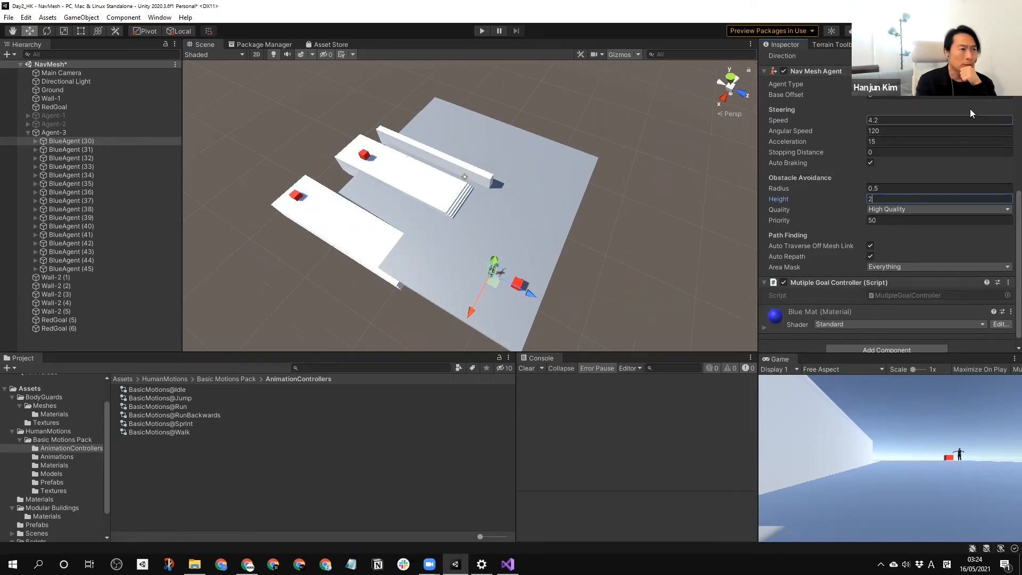
# - Compare the NavMesh bake settings for slope and step height with the baked stairs in the scene
pyautogui.scroll(4, 1006, 216)
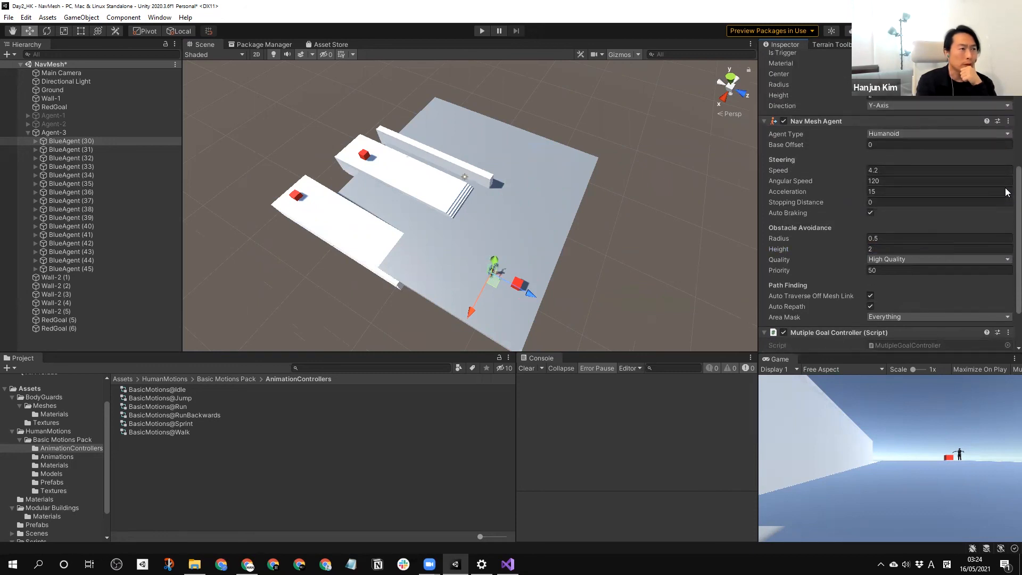
pyautogui.click(892, 44)
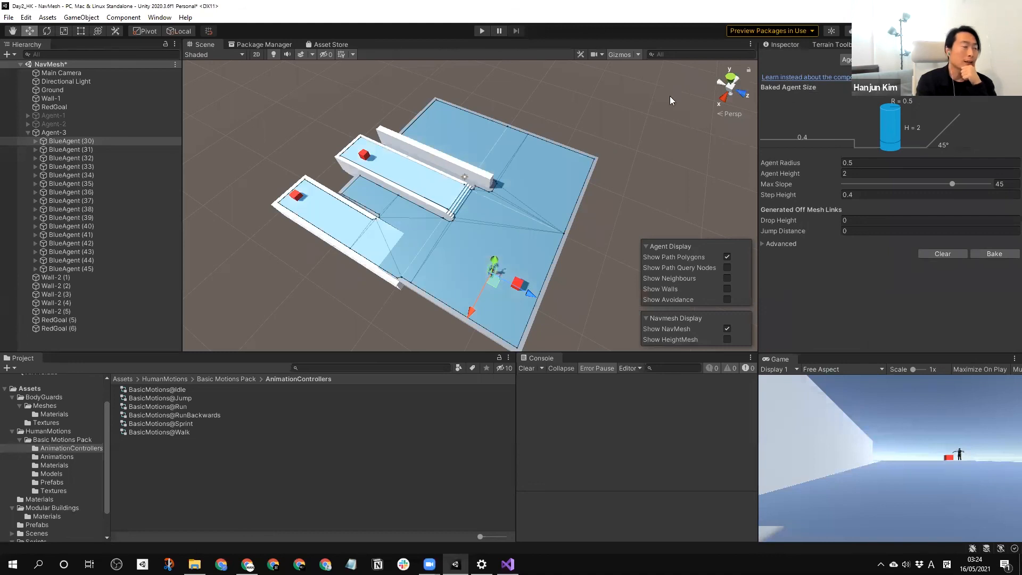
pyautogui.click(666, 188)
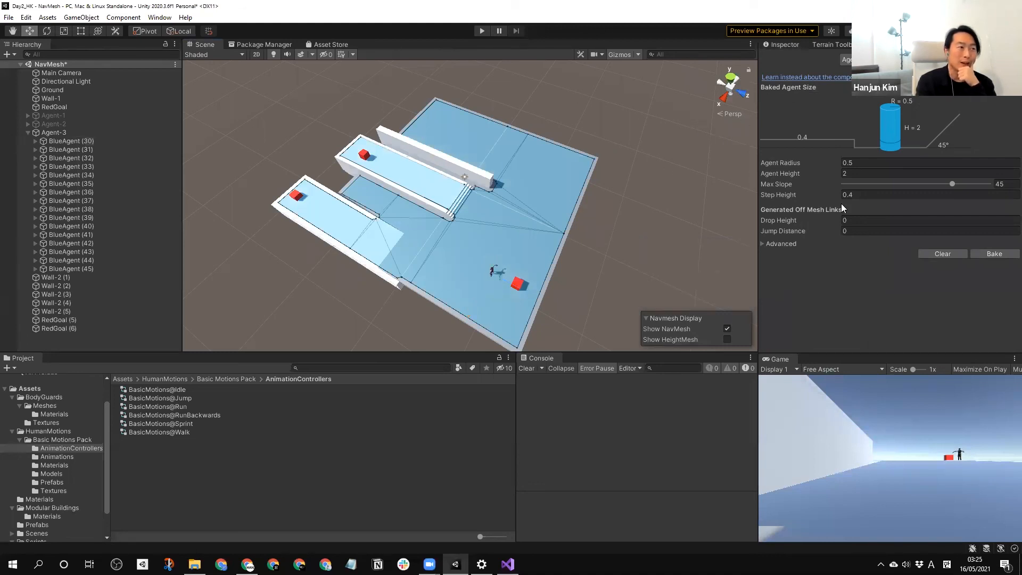
pyautogui.moveTo(660, 196); pyautogui.dragTo(608, 171, button='middle')
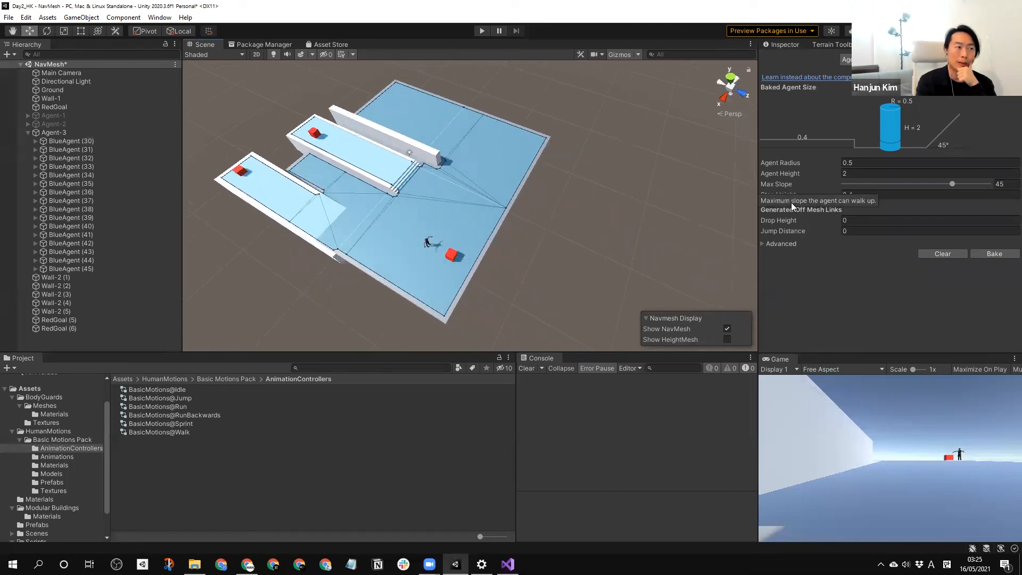
pyautogui.moveTo(559, 188); pyautogui.dragTo(642, 181, button='middle')
pyautogui.moveTo(473, 206); pyautogui.dragTo(446, 242, button='right')
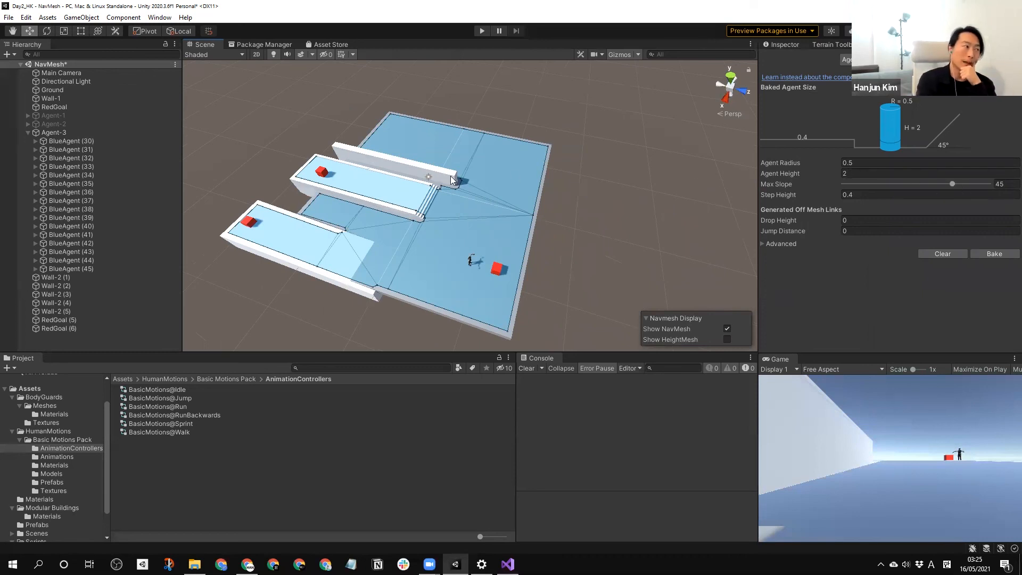
pyautogui.scroll(5, 424, 206)
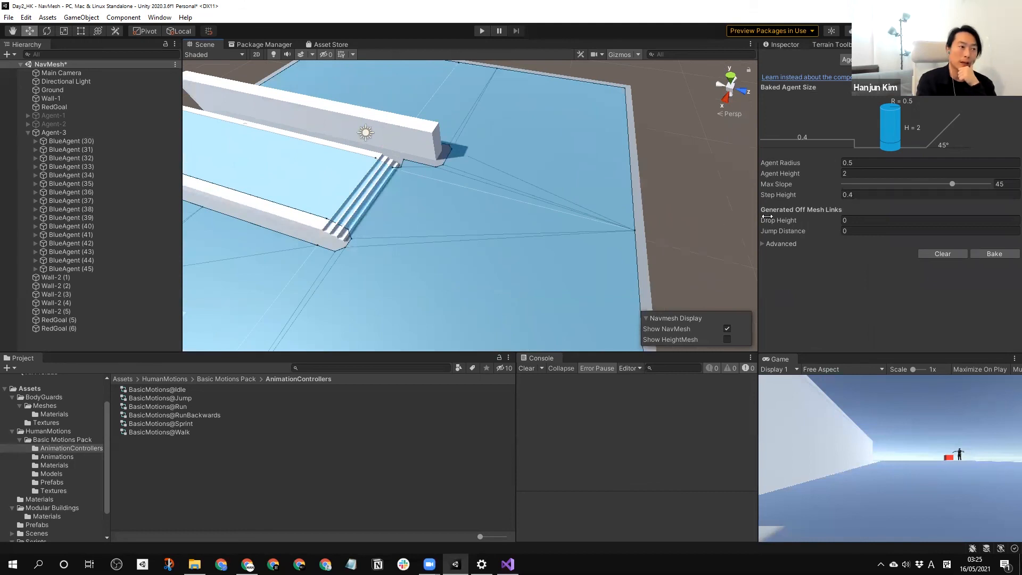
pyautogui.scroll(-6, 535, 215)
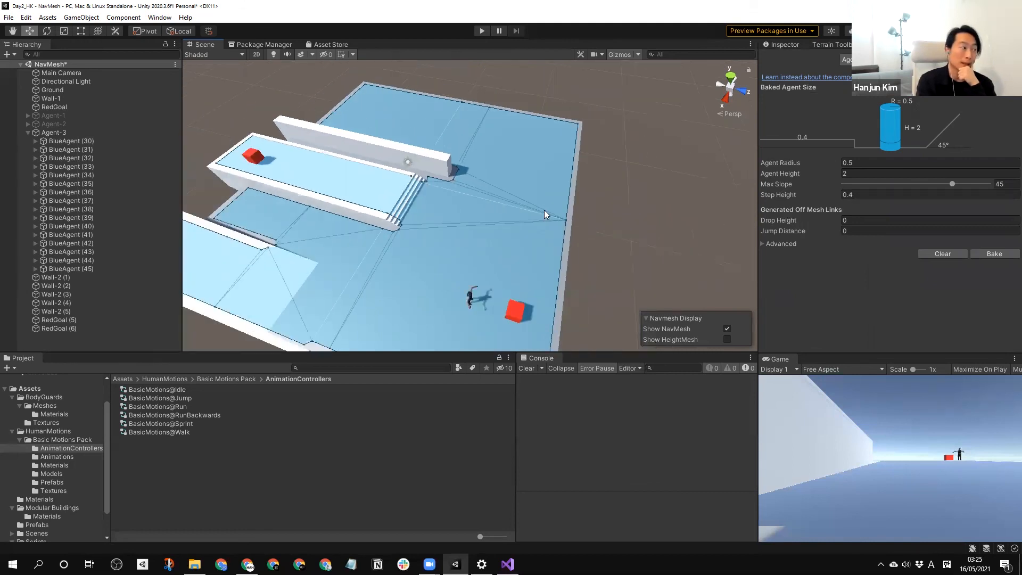
# - Try a Max Slope of 60 for the baked agent and return it to 45
pyautogui.moveTo(519, 159); pyautogui.dragTo(520, 209, button='middle')
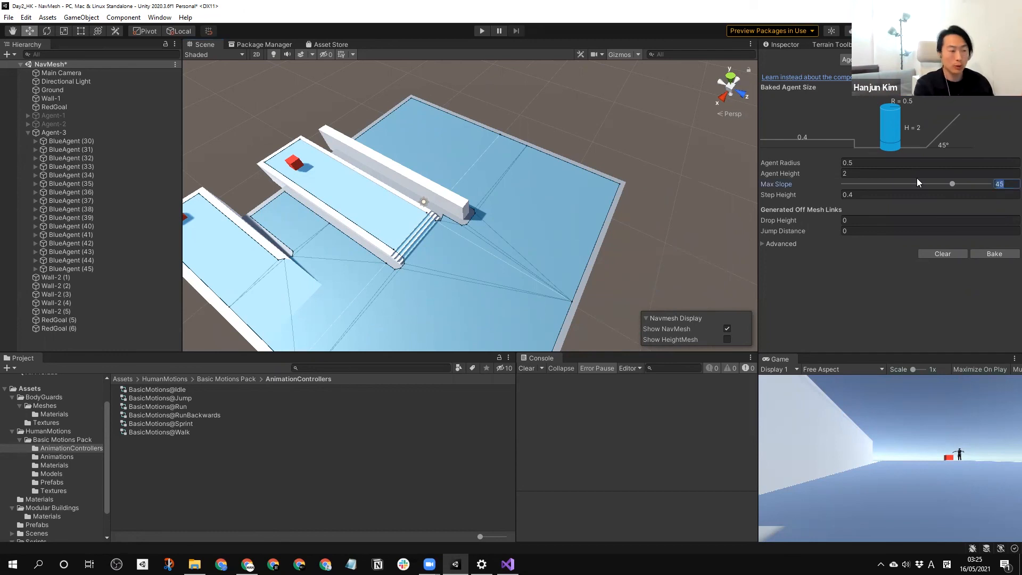
pyautogui.write('60')
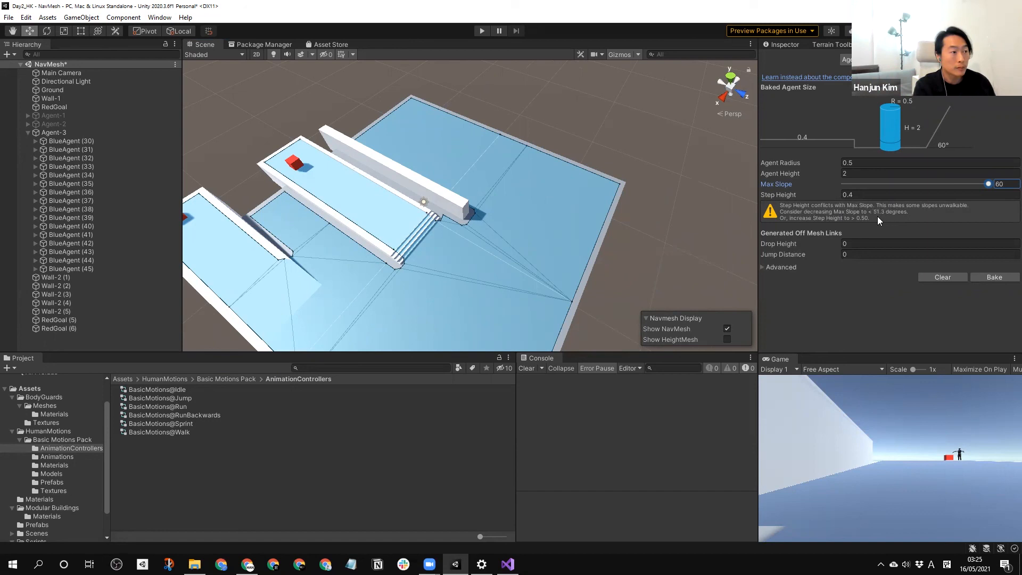
pyautogui.click(954, 183)
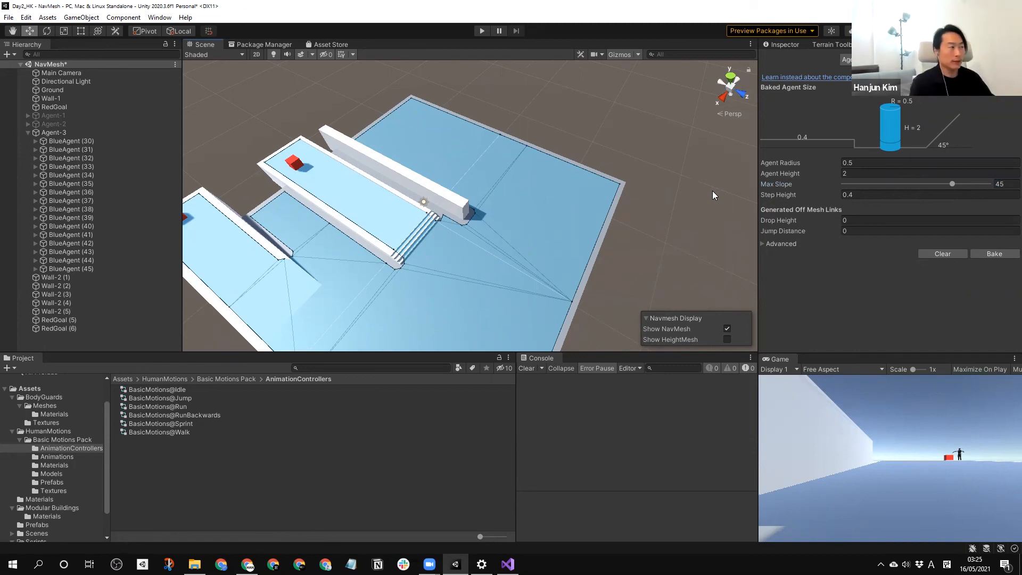
pyautogui.scroll(-8, 398, 288)
pyautogui.moveTo(470, 235); pyautogui.dragTo(428, 248, button='middle')
pyautogui.keyDown('alt'); pyautogui.moveTo(429, 248); pyautogui.dragTo(452, 198); pyautogui.keyUp('alt')
pyautogui.moveTo(452, 198); pyautogui.dragTo(496, 128, button='middle')
pyautogui.keyDown('alt'); pyautogui.moveTo(474, 186); pyautogui.dragTo(539, 179); pyautogui.keyUp('alt')
pyautogui.moveTo(538, 179); pyautogui.dragTo(612, 186, button='middle')
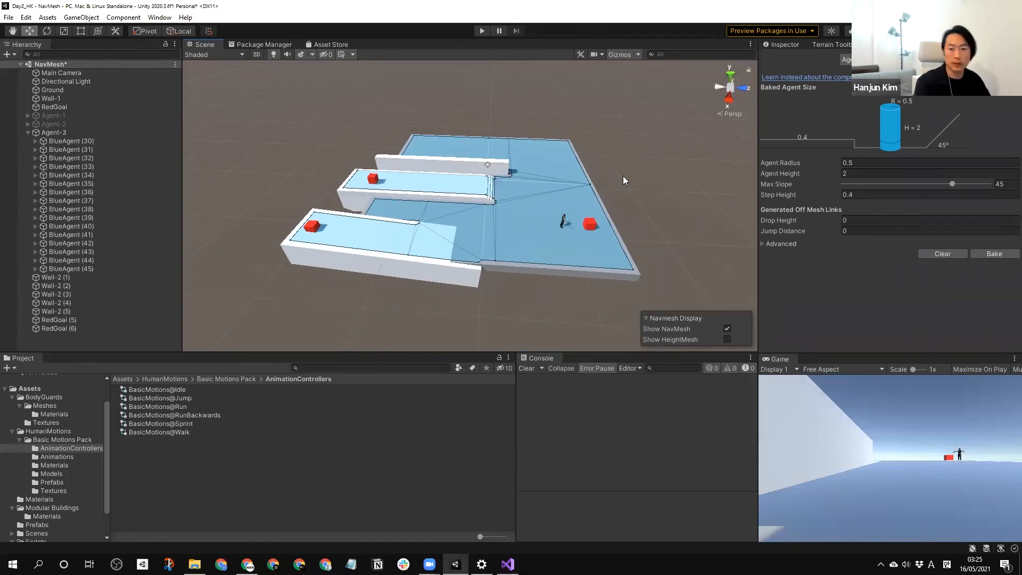